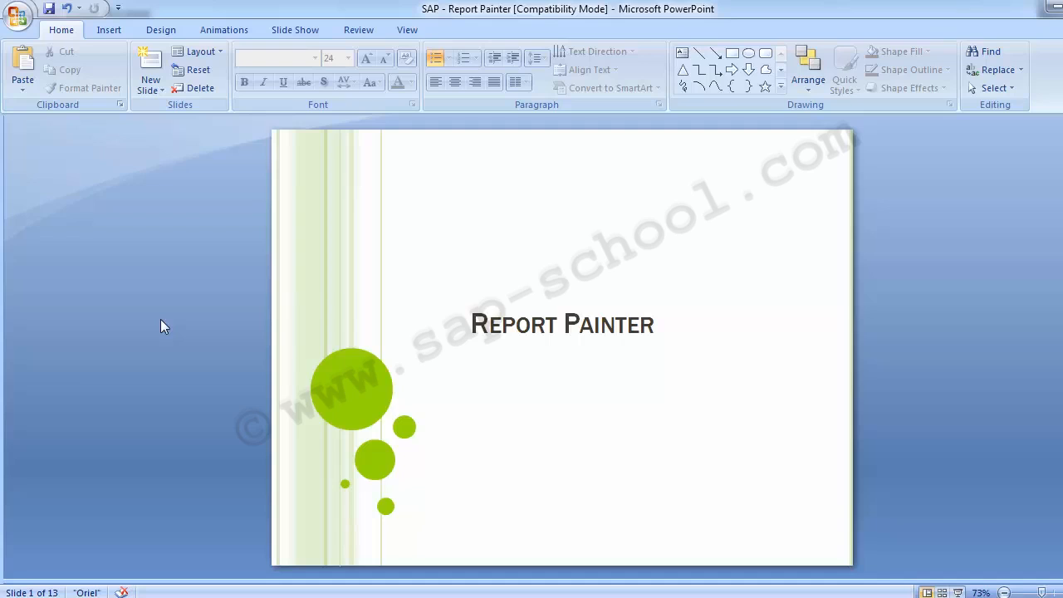
Step: Review the Report Painter slides from the table of contents and overview through to the Create Report menu path
{"action": "scroll", "coordinate": [164, 327], "scroll_direction": "down", "scroll_amount": 1}
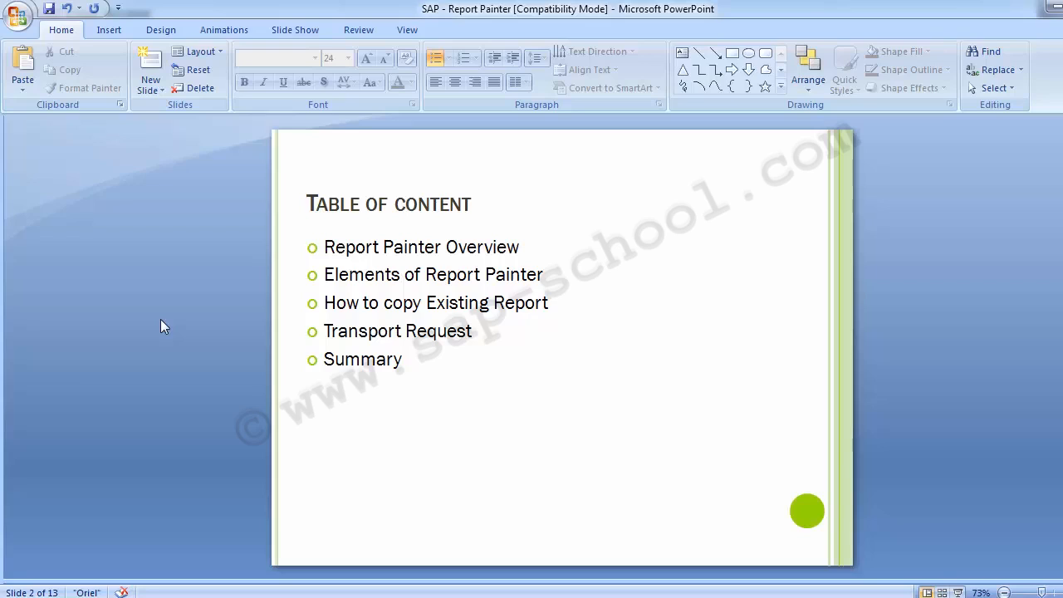
{"action": "key", "text": "Page_Down"}
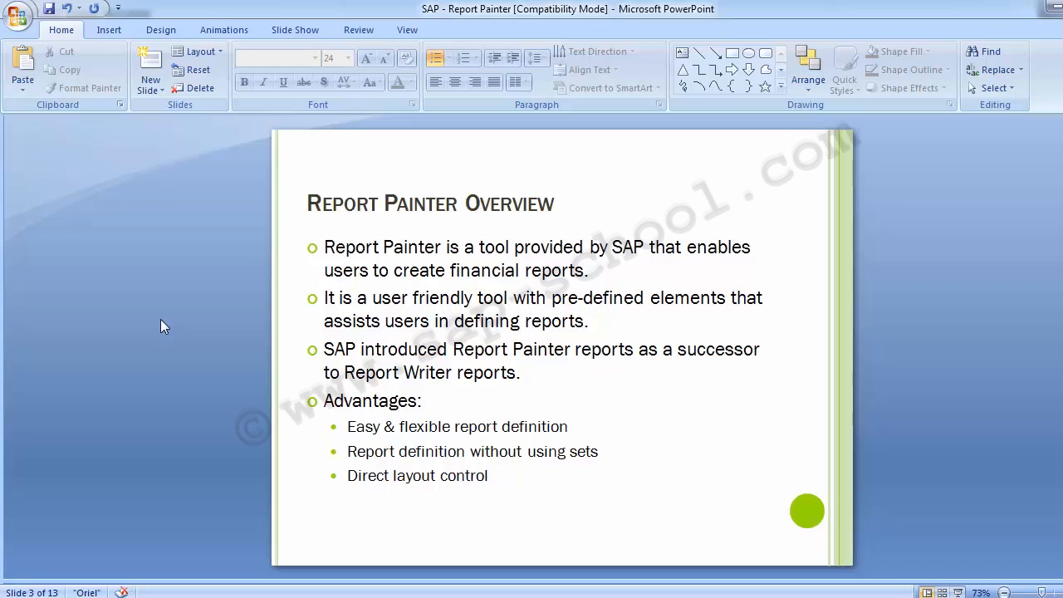
{"action": "key", "text": "Page_Down"}
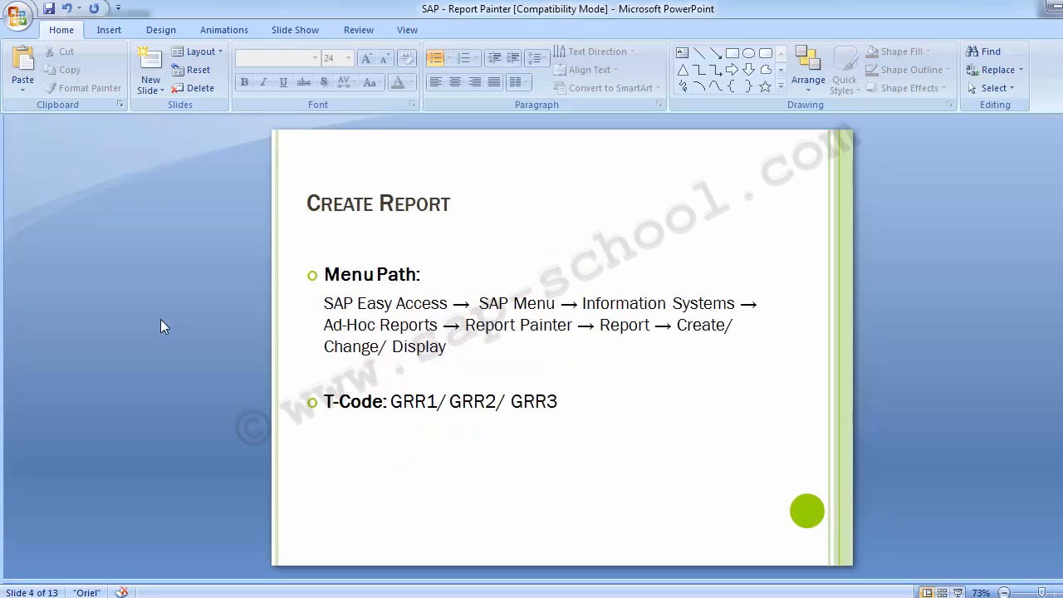
{"action": "key", "text": "Page_Up"}
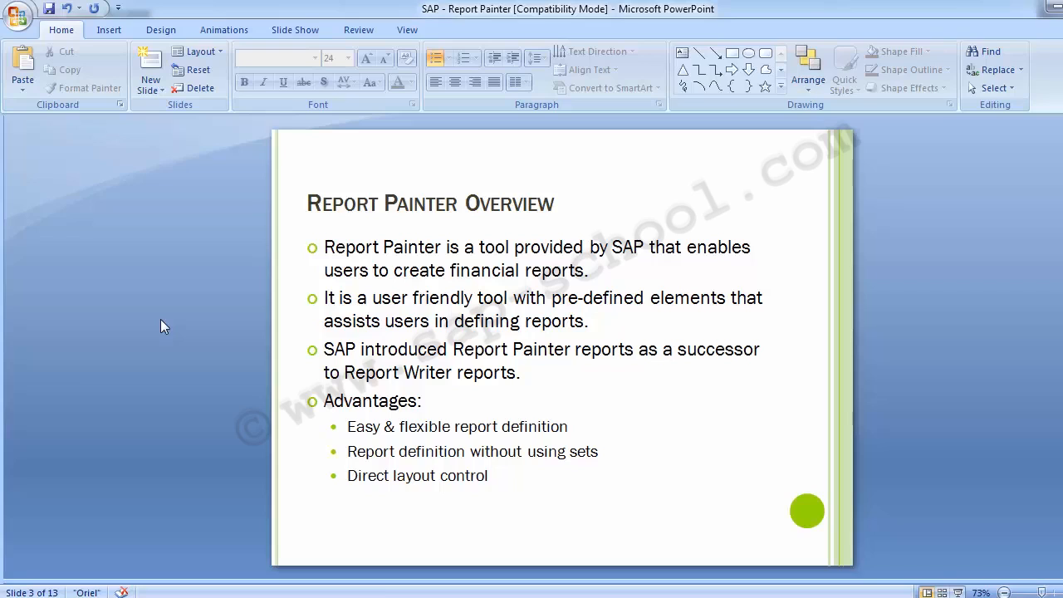
{"action": "key", "text": "Page_Down"}
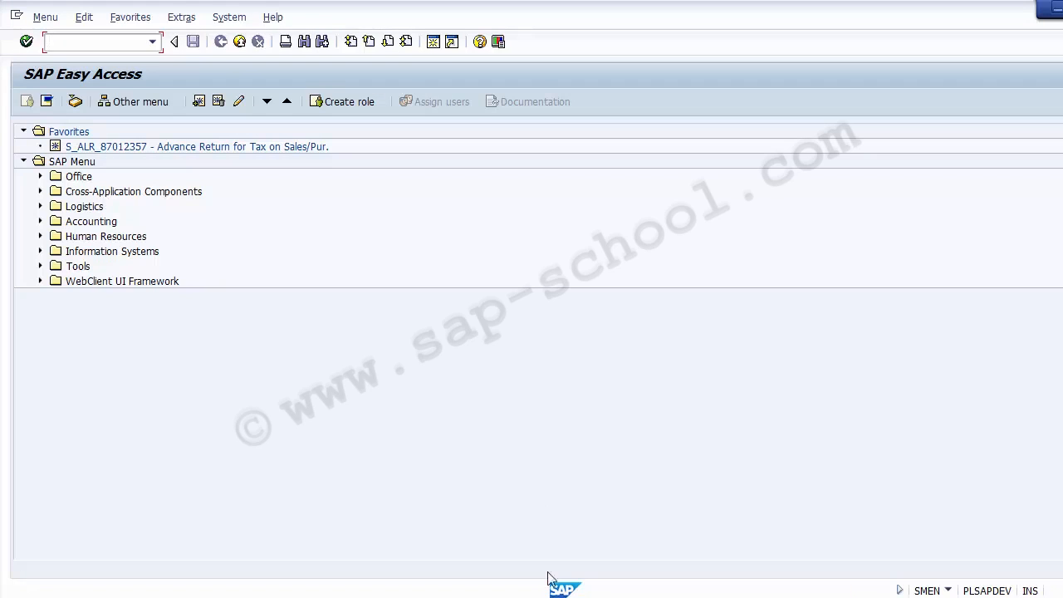
{"action": "left_click", "coordinate": [536, 531]}
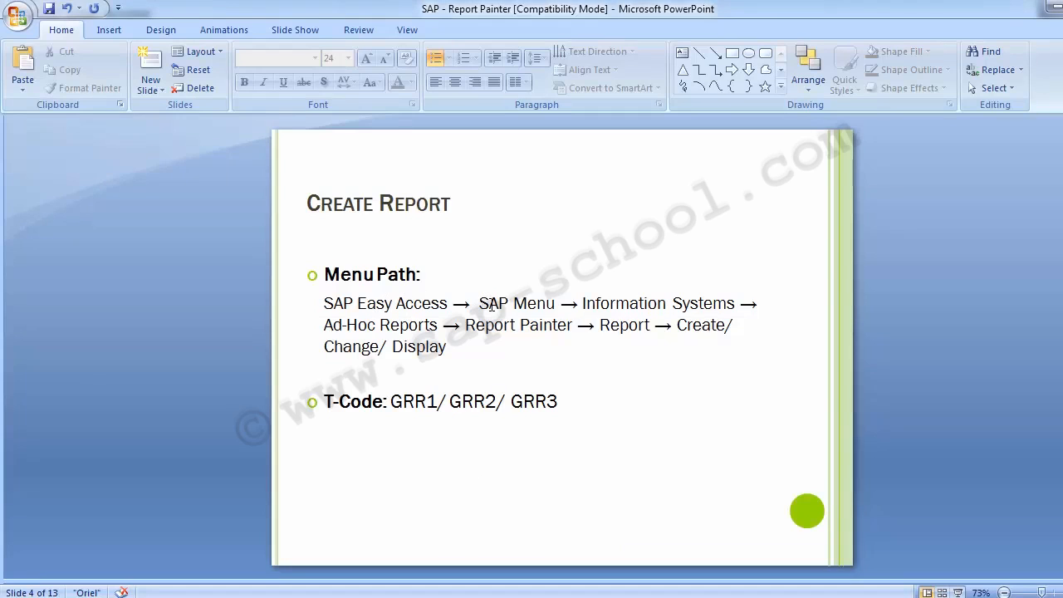
Step: Switch to SAP Easy Access and expand Information Systems, Ad Hoc Reports, Report Painter and Report in the SAP menu
{"action": "key", "text": "alt+Tab"}
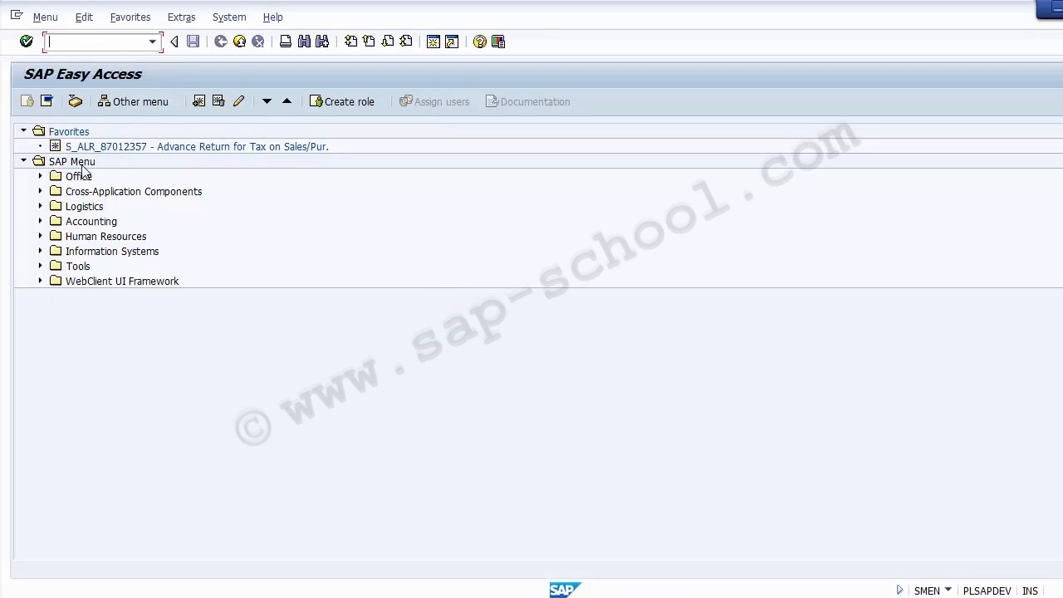
{"action": "left_click", "coordinate": [85, 255]}
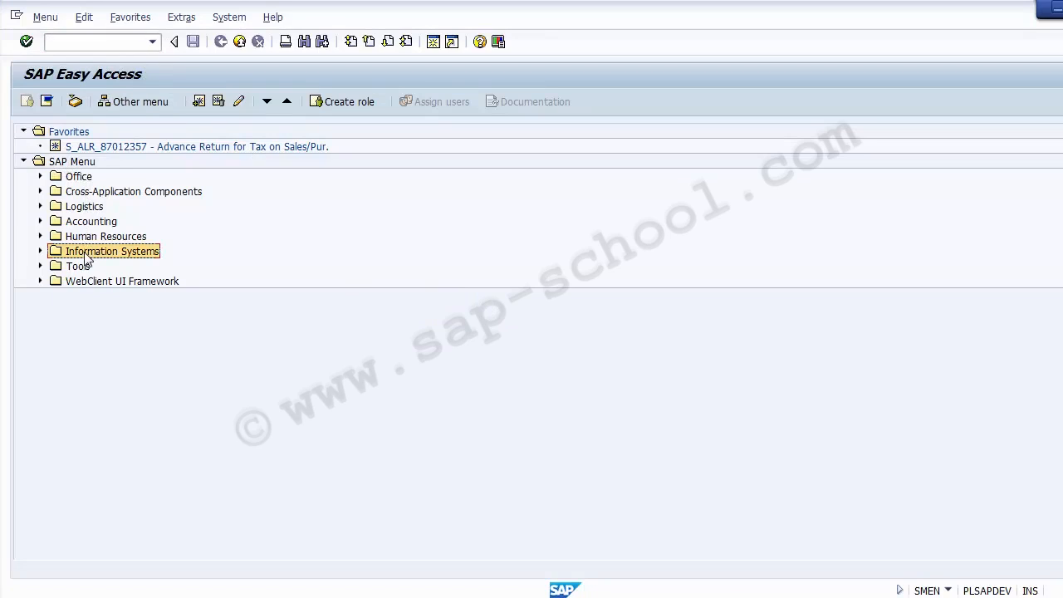
{"action": "left_click", "coordinate": [40, 252]}
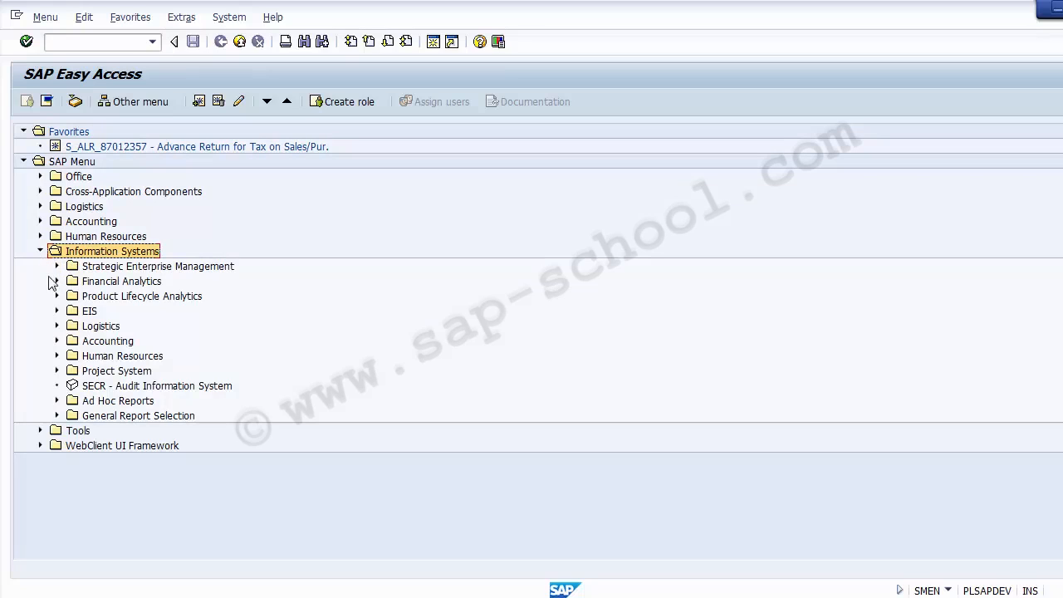
{"action": "left_click", "coordinate": [93, 402]}
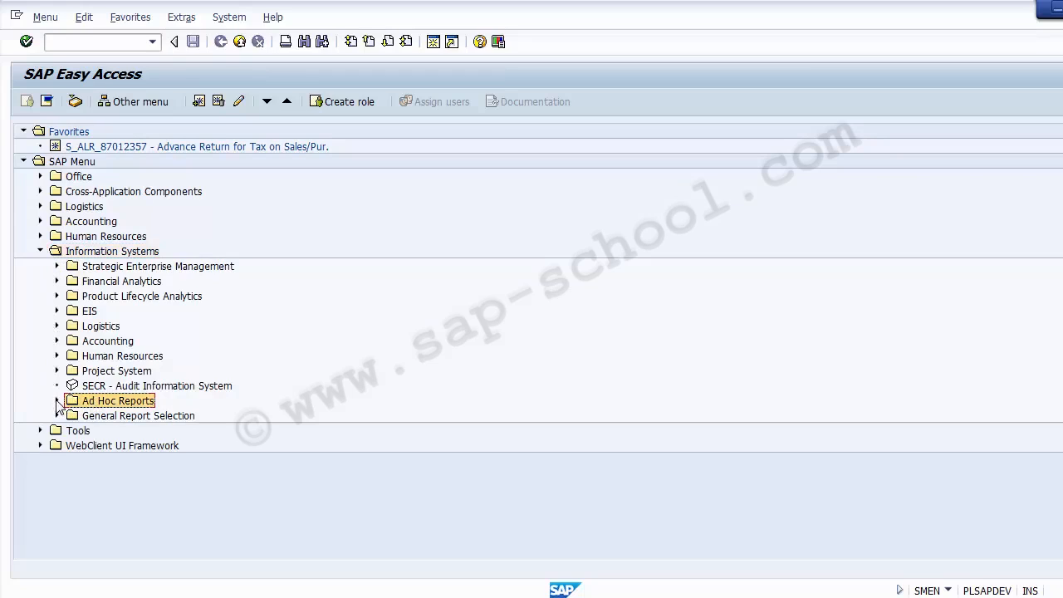
{"action": "left_click", "coordinate": [57, 401]}
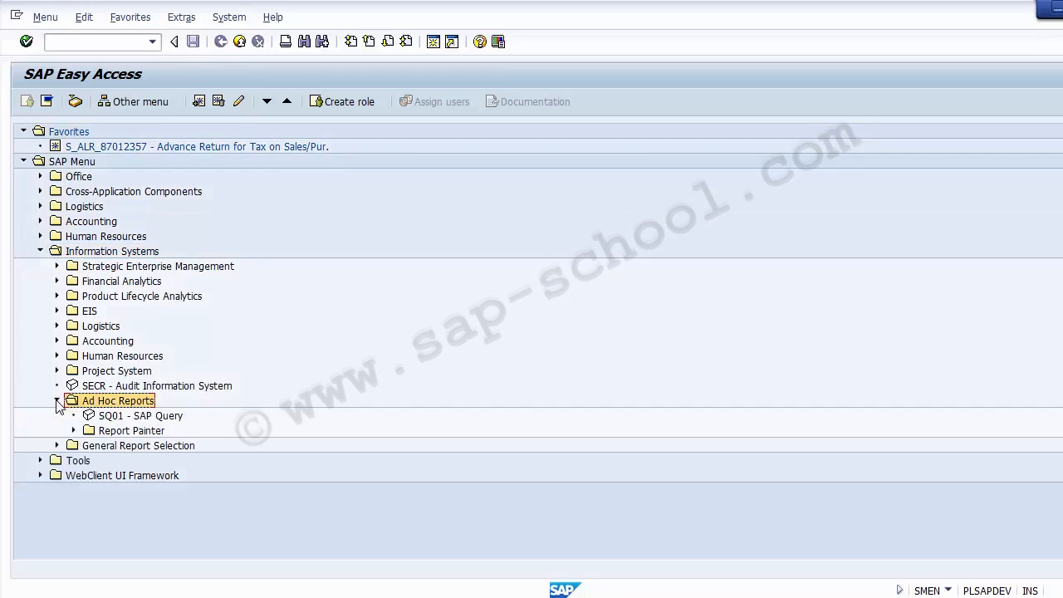
{"action": "left_click", "coordinate": [110, 432]}
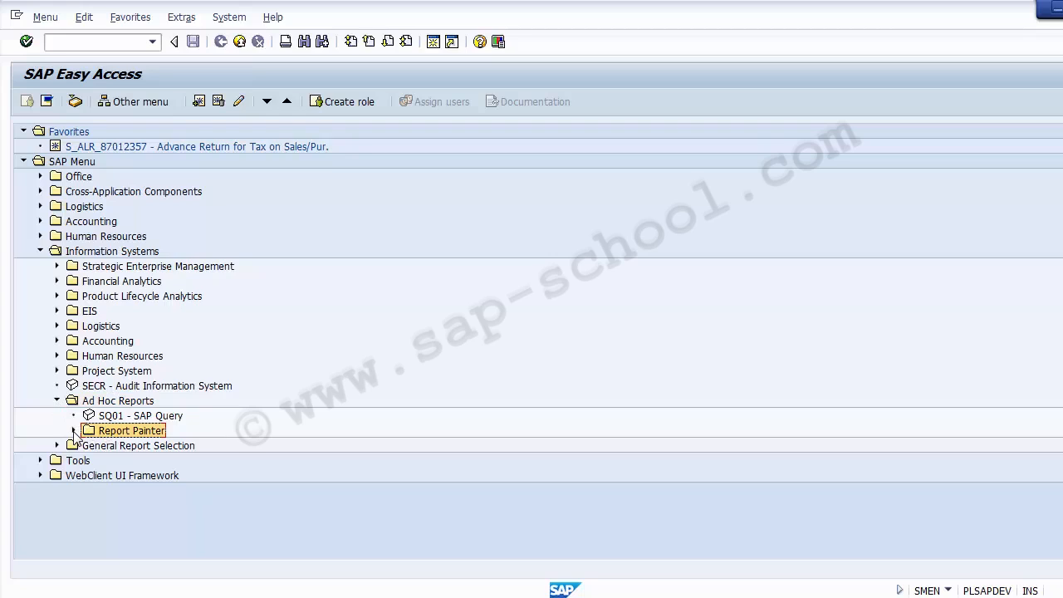
{"action": "left_click", "coordinate": [74, 430]}
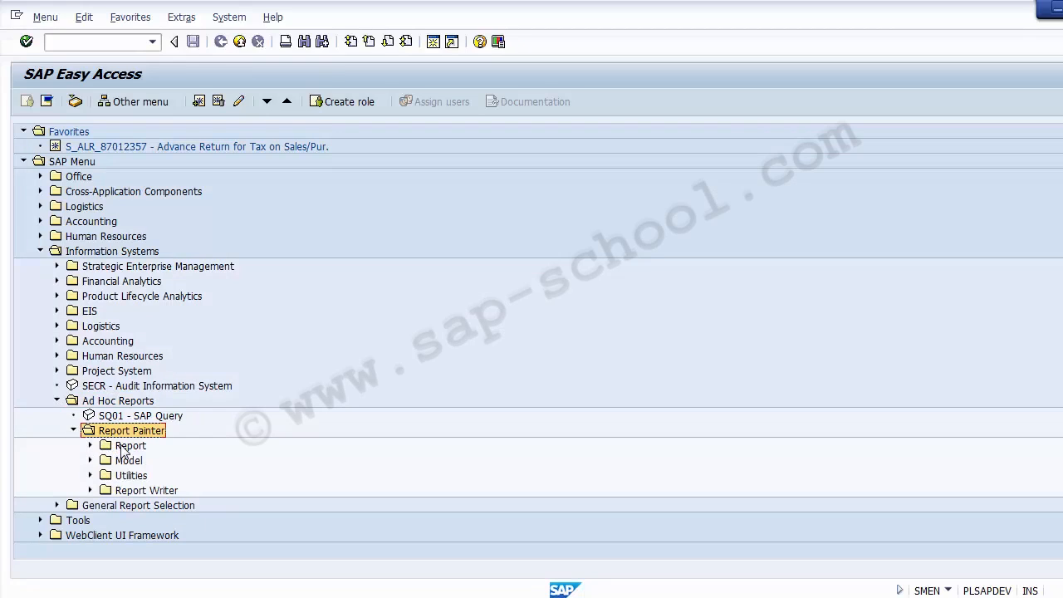
{"action": "left_click", "coordinate": [123, 447]}
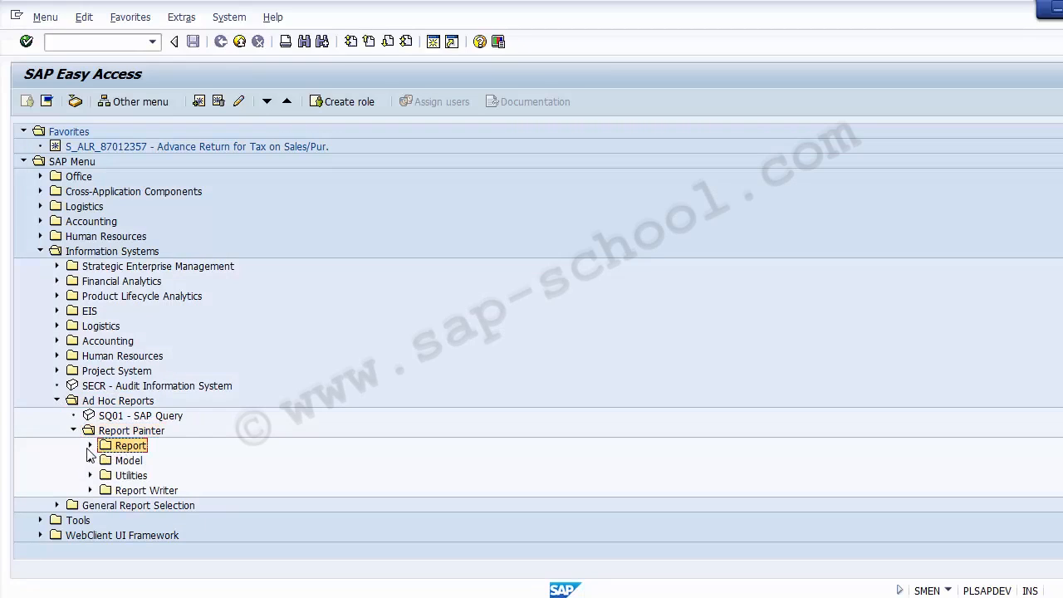
{"action": "left_click", "coordinate": [90, 446]}
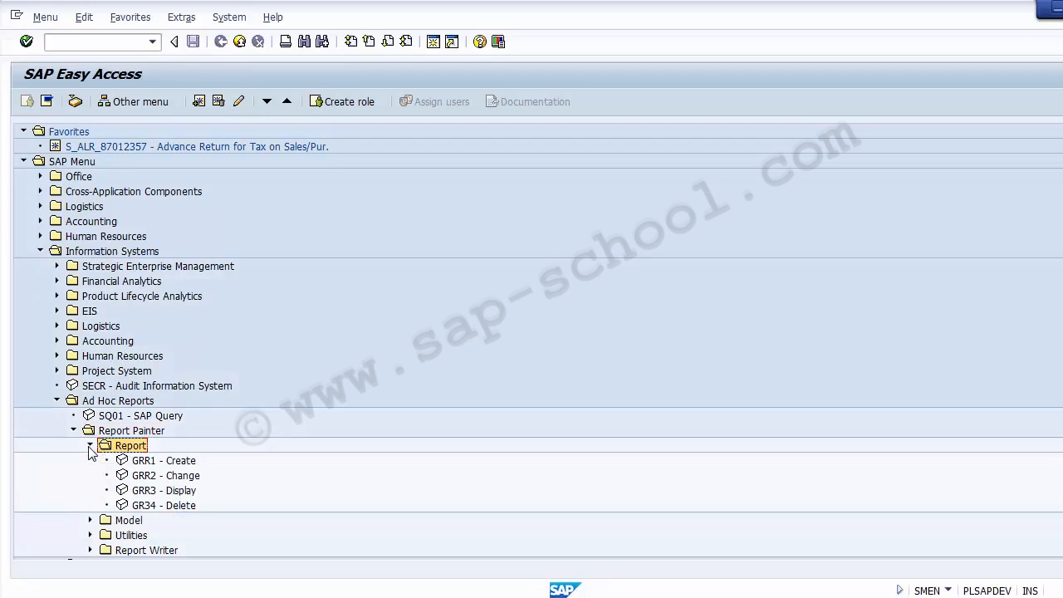
Step: Highlight the Report transactions one after another, from GRR1 - Create through GRR2 and GRR3 to GR34 - Delete
{"action": "left_click", "coordinate": [184, 463]}
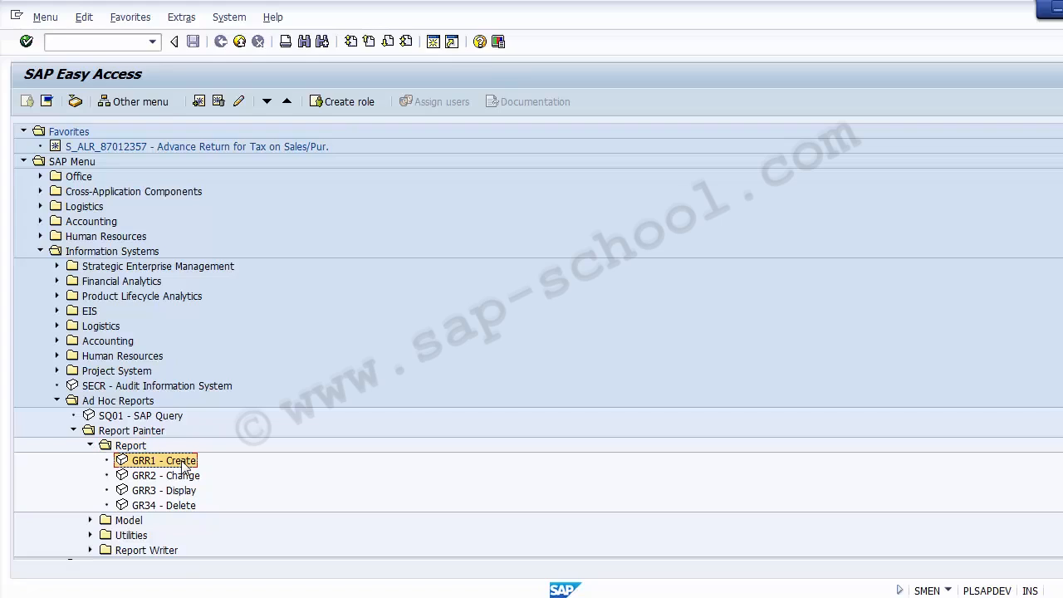
{"action": "key", "text": "Down"}
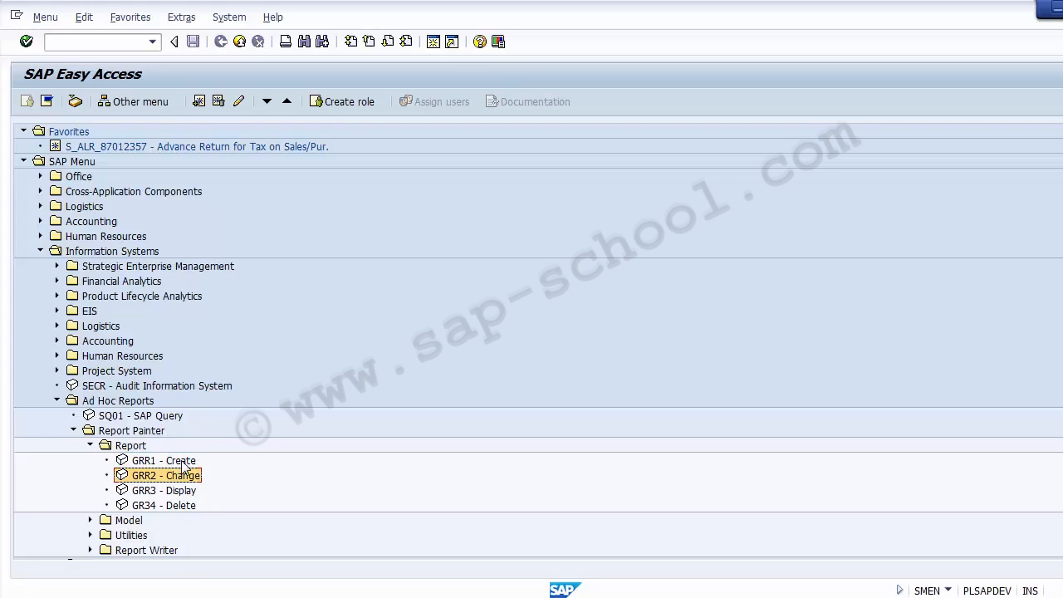
{"action": "key", "text": "Down"}
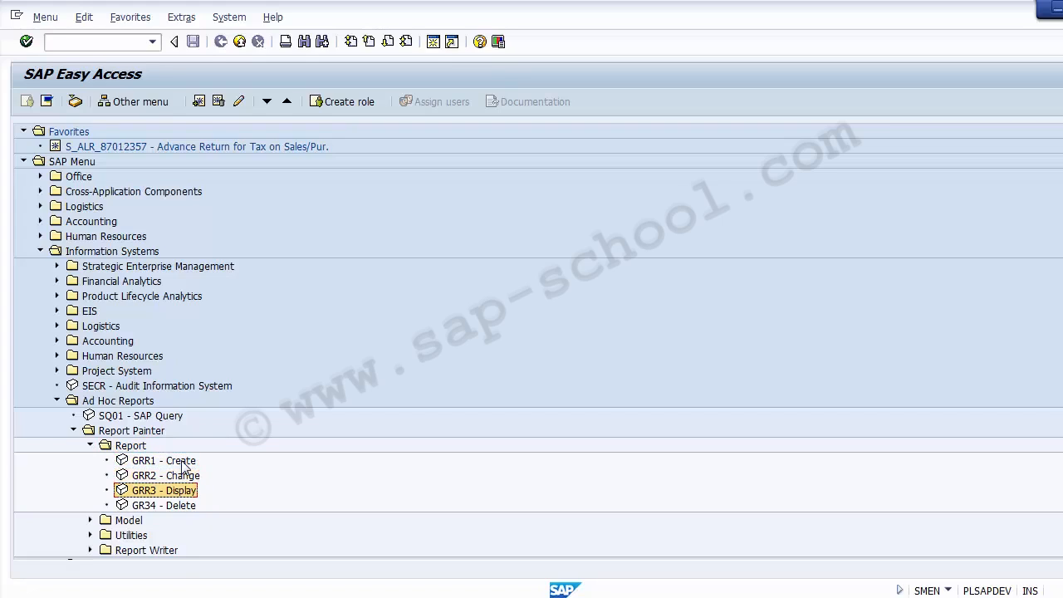
{"action": "key", "text": "Down"}
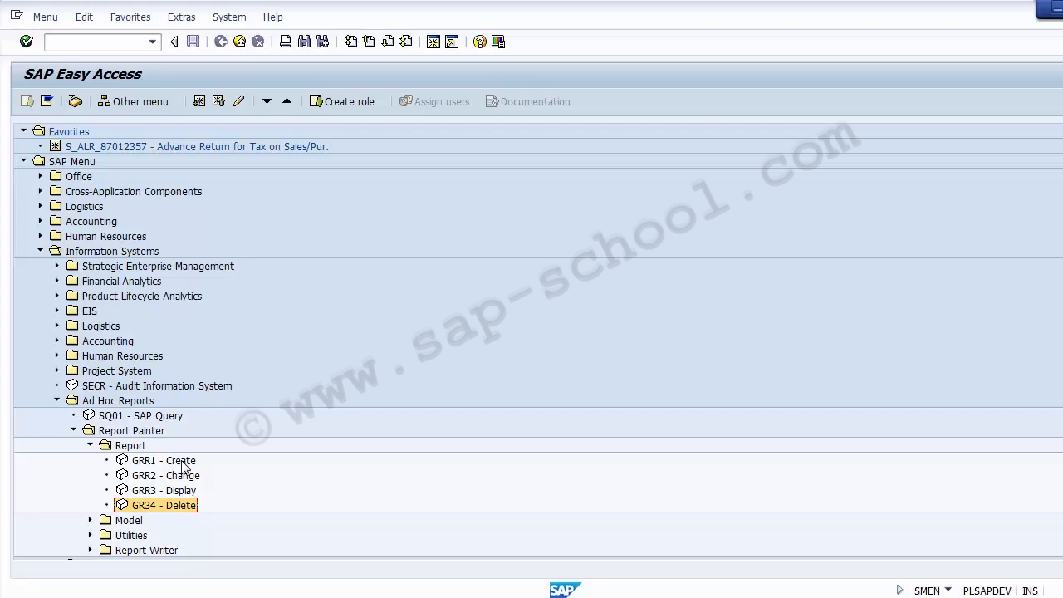
Step: Switch to PowerPoint and review the slides on Report Painter elements, libraries and variable creation, ending on the Report Group slide
{"action": "key", "text": "alt+Tab"}
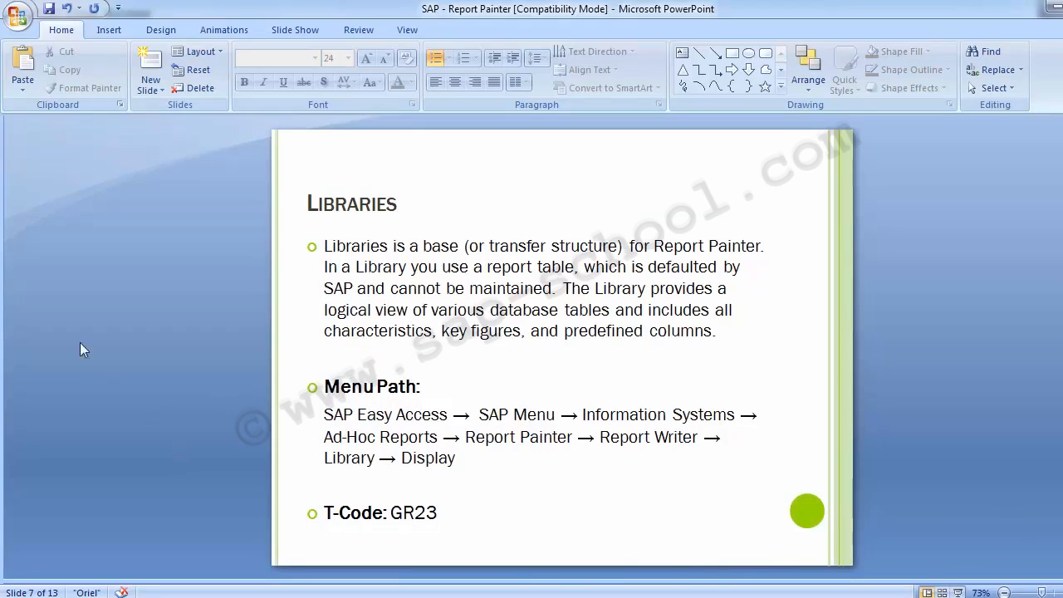
{"action": "key", "text": "Page_Up"}
{"action": "key", "text": "Page_Up"}
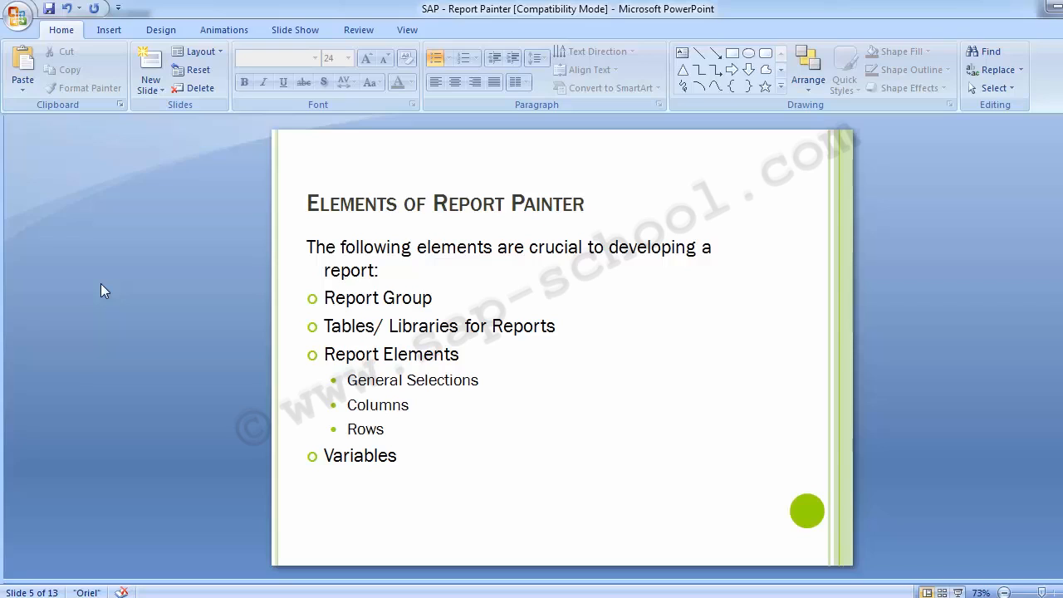
{"action": "scroll", "coordinate": [100, 284], "scroll_direction": "down", "scroll_amount": 3}
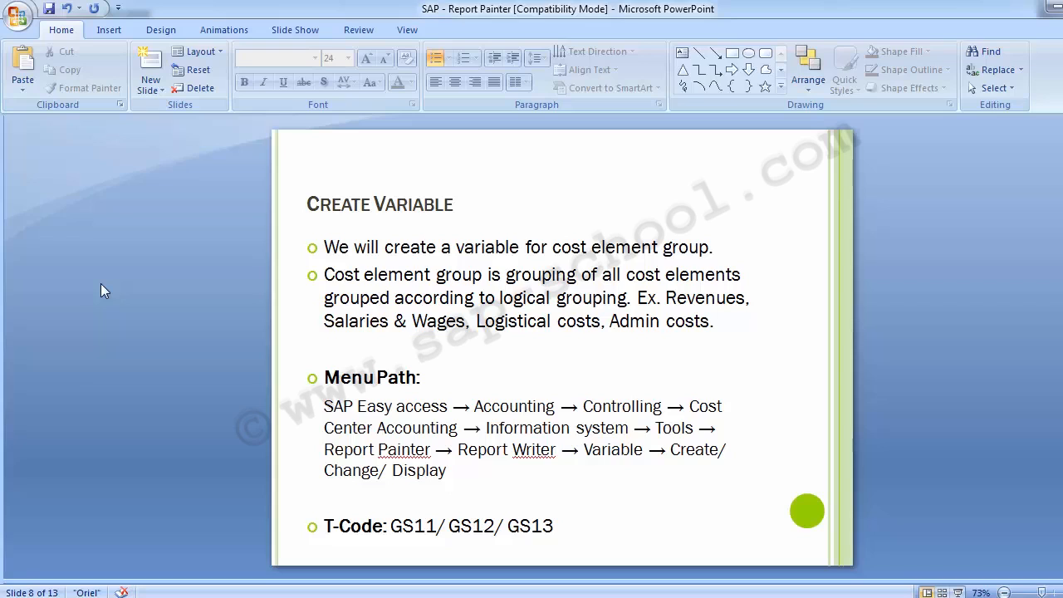
{"action": "key", "text": "Page_Up"}
{"action": "key", "text": "Page_Up"}
{"action": "key", "text": "Page_Up"}
{"action": "key", "text": "Page_Up"}
{"action": "key", "text": "Page_Down"}
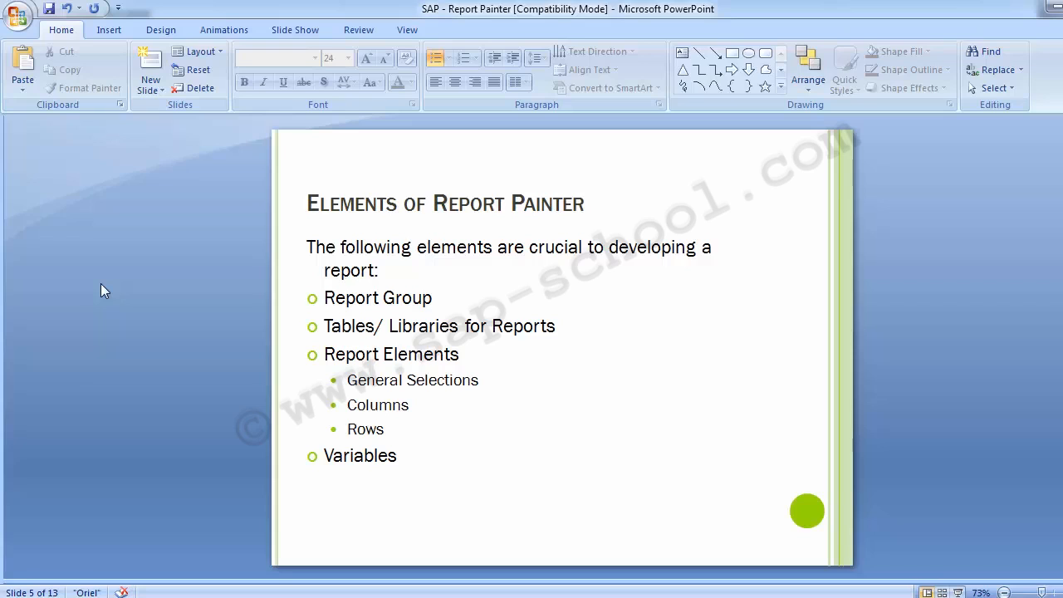
{"action": "key", "text": "Page_Down"}
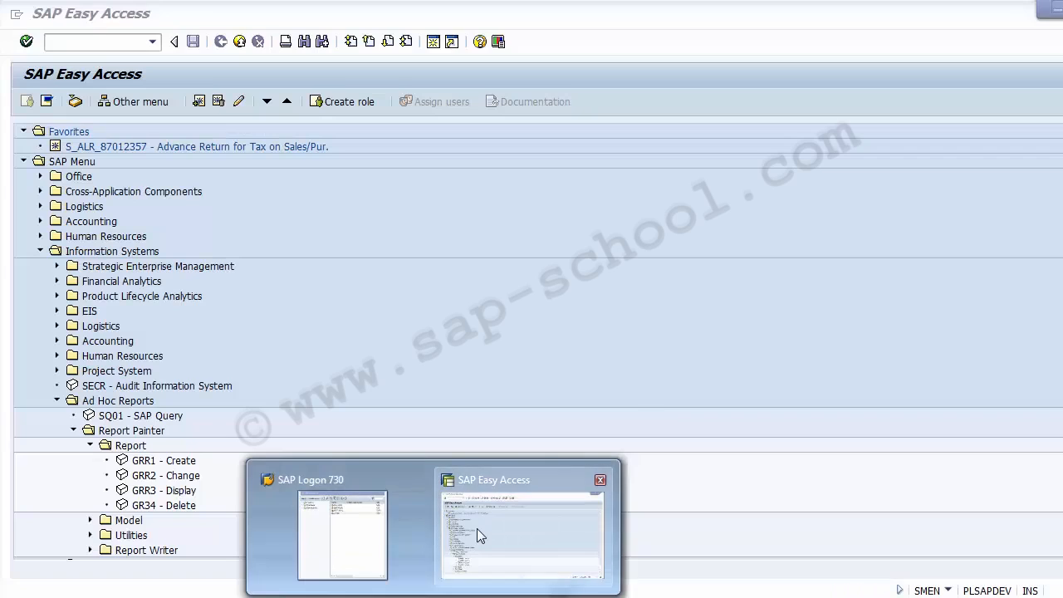
Step: In SAP Easy Access, collapse Information Systems and expand Accounting, Controlling and Cost Center Accounting, following the Report Group slide's menu path
{"action": "left_click", "coordinate": [477, 528]}
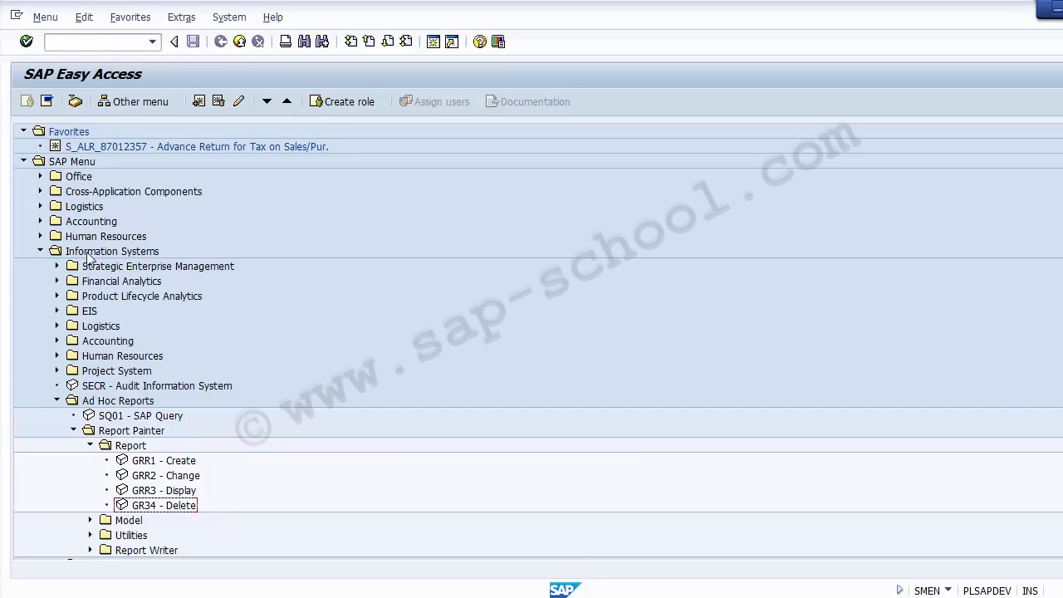
{"action": "left_click", "coordinate": [41, 251]}
{"action": "key", "text": "alt+Tab"}
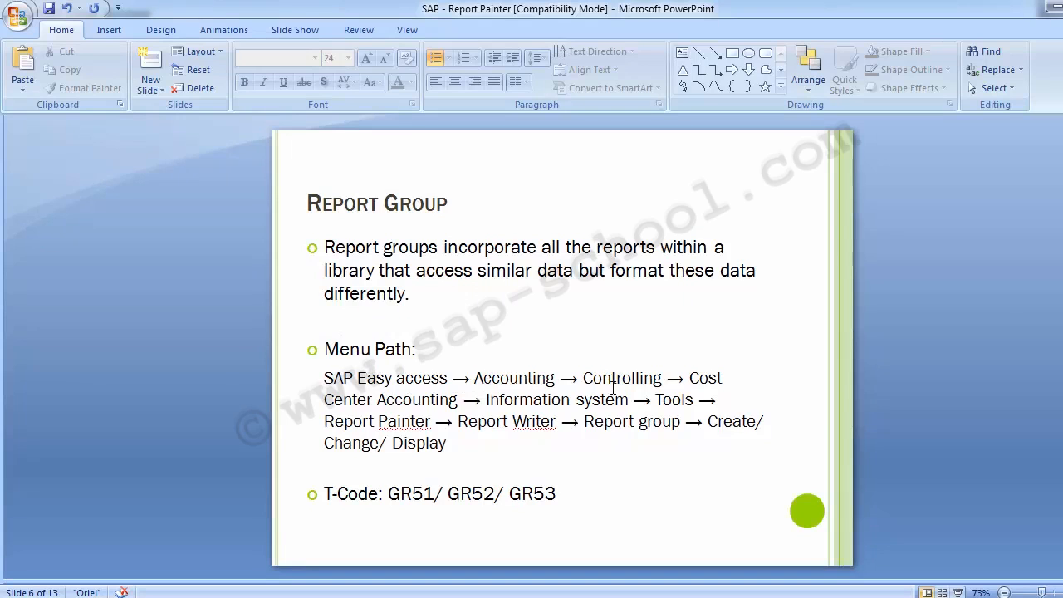
{"action": "key", "text": "alt+Tab"}
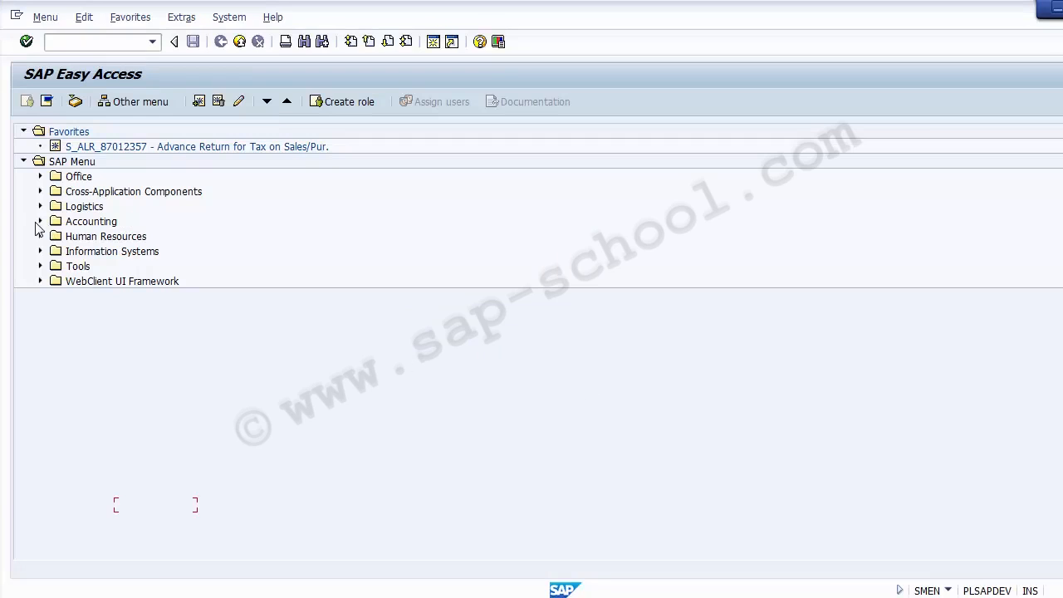
{"action": "left_click", "coordinate": [40, 222]}
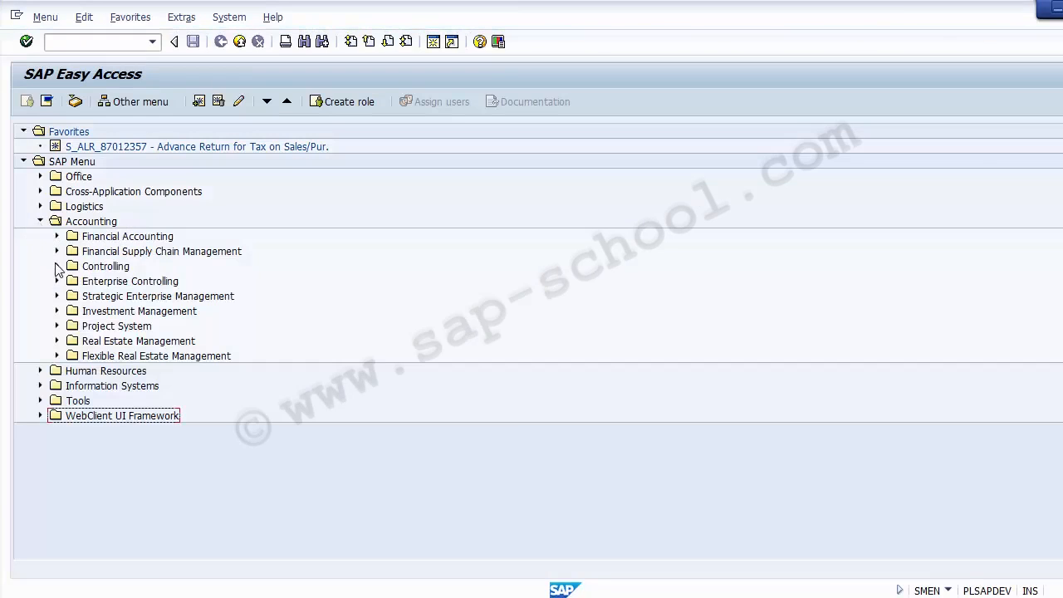
{"action": "left_click", "coordinate": [57, 266]}
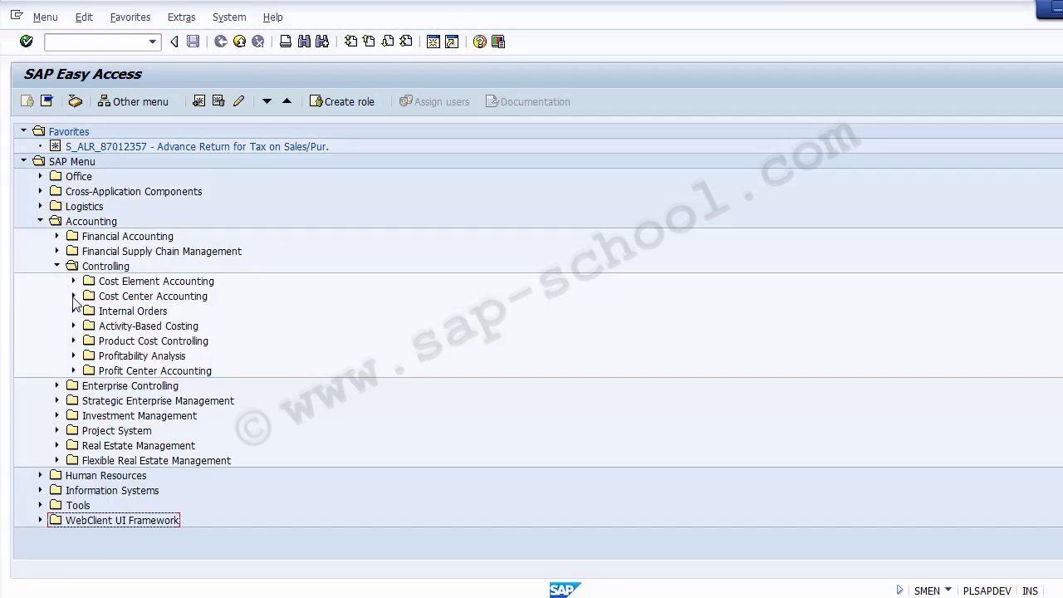
{"action": "left_click", "coordinate": [73, 297]}
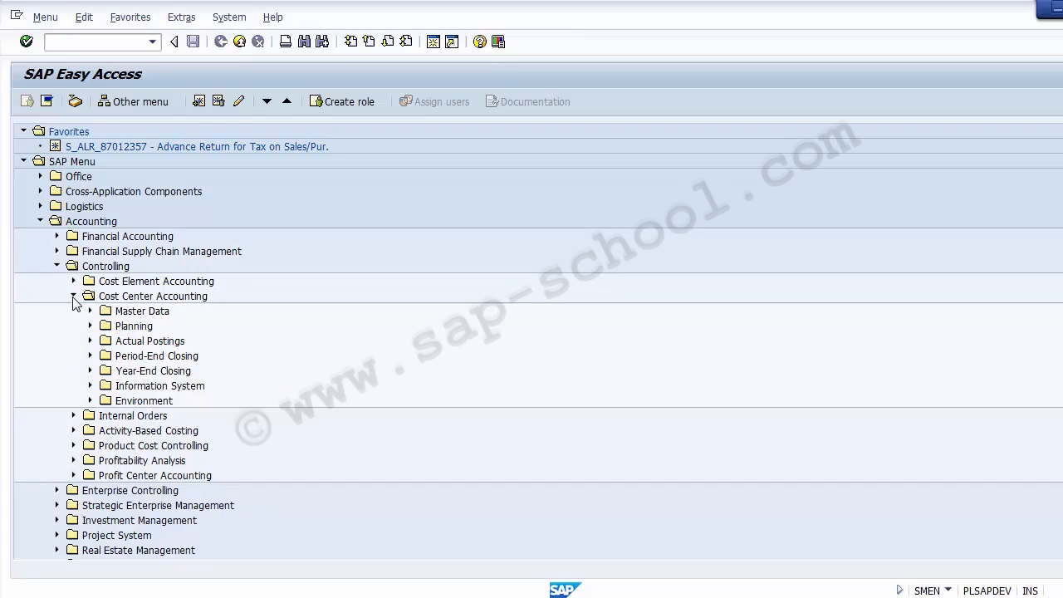
Step: Check the menu path on PowerPoint's Report Group slide, then in SAP Easy Access expand Information System, Tools and Report Painter under Cost Center Accounting
{"action": "key", "text": "alt+Tab"}
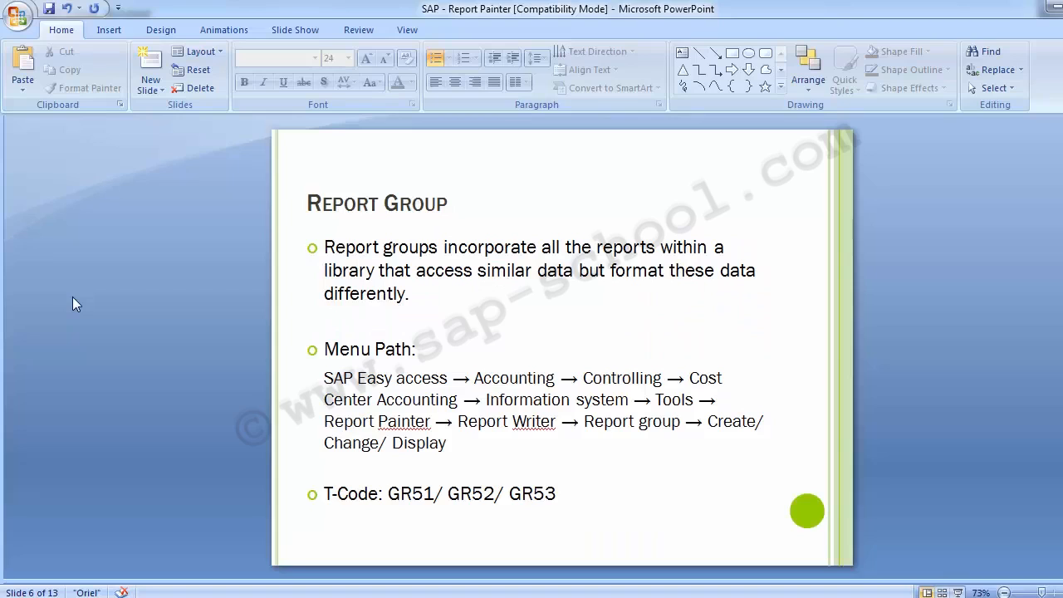
{"action": "key", "text": "alt+Tab"}
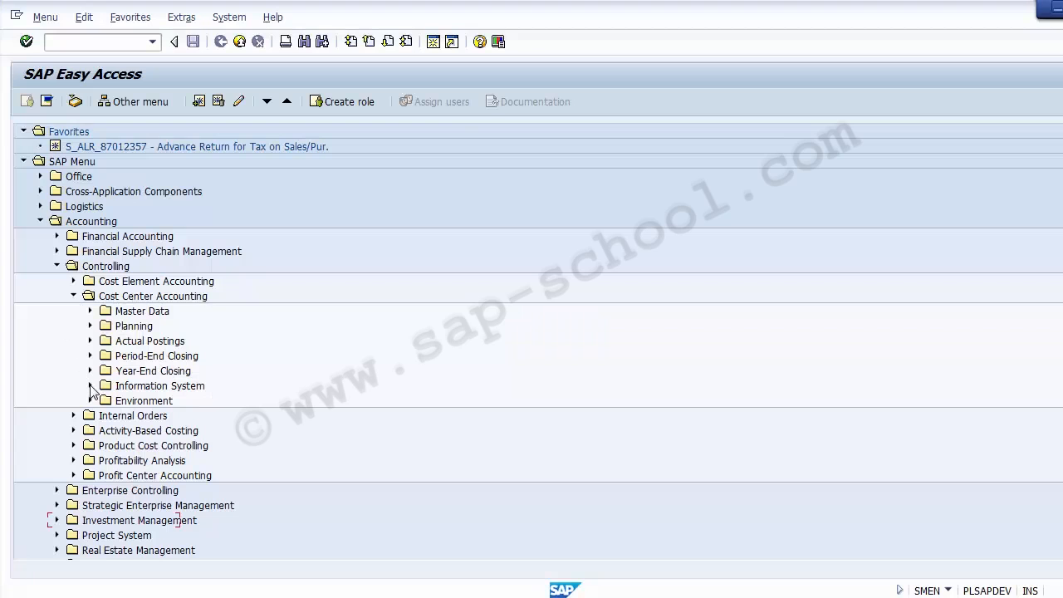
{"action": "left_click", "coordinate": [90, 386]}
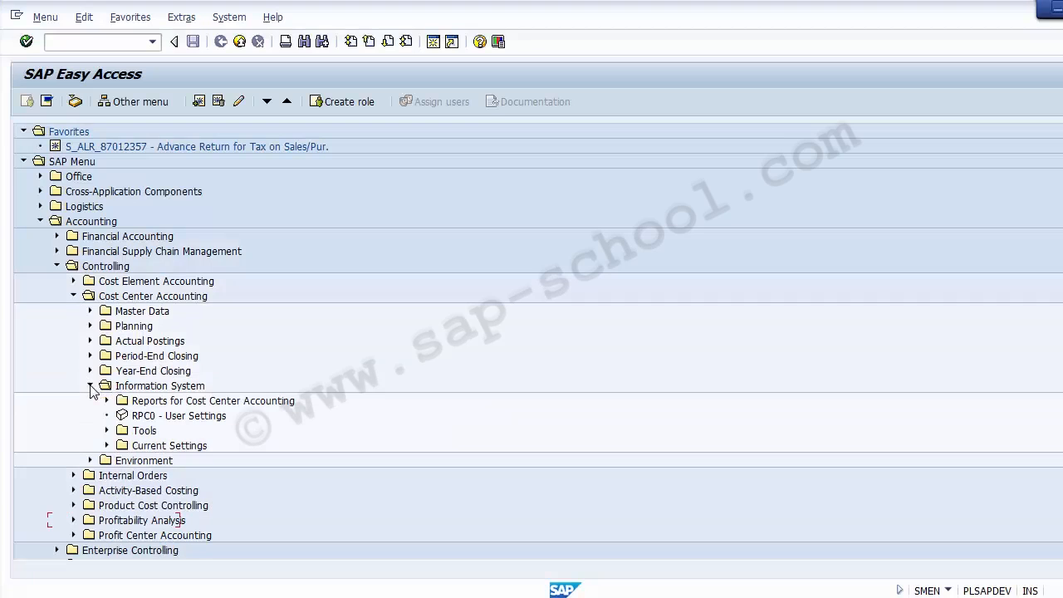
{"action": "left_click", "coordinate": [106, 431]}
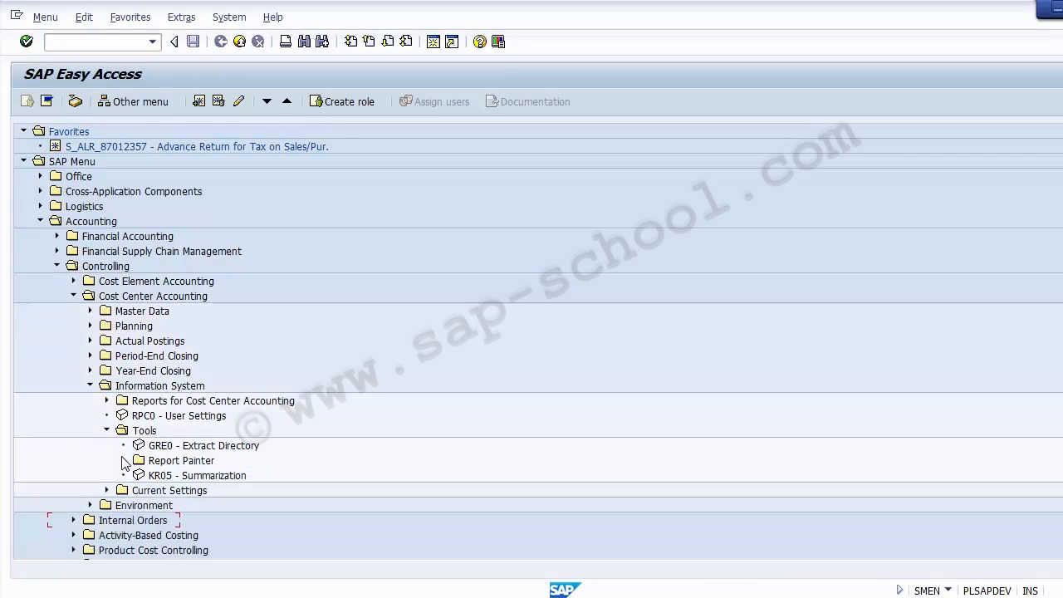
{"action": "left_click", "coordinate": [123, 460]}
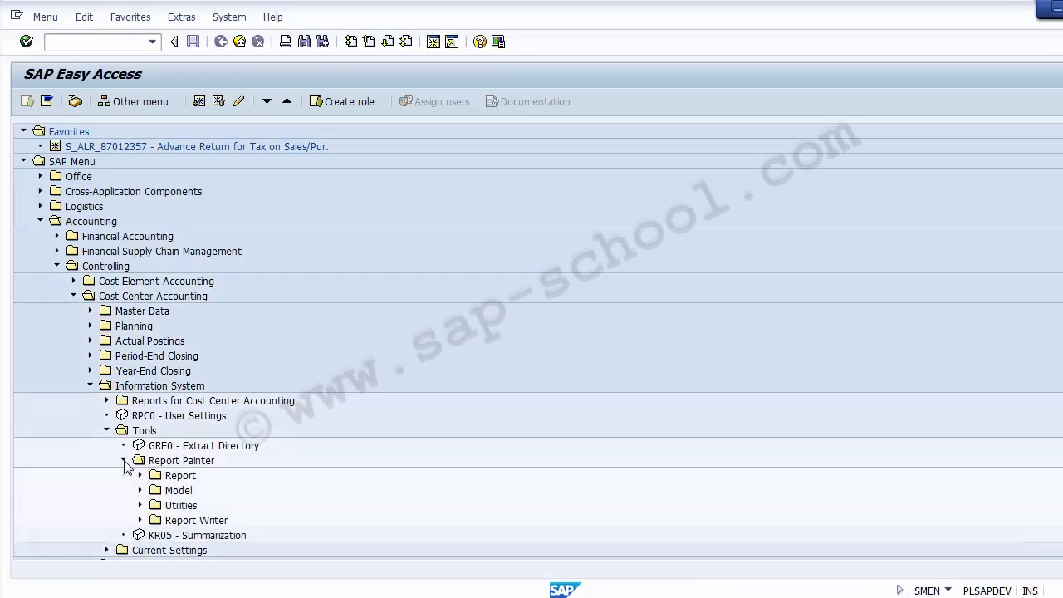
Step: Recheck the menu path on the PowerPoint slide, then return to SAP Easy Access and expand Report Writer and Report Group under Report Painter
{"action": "key", "text": "alt+Tab"}
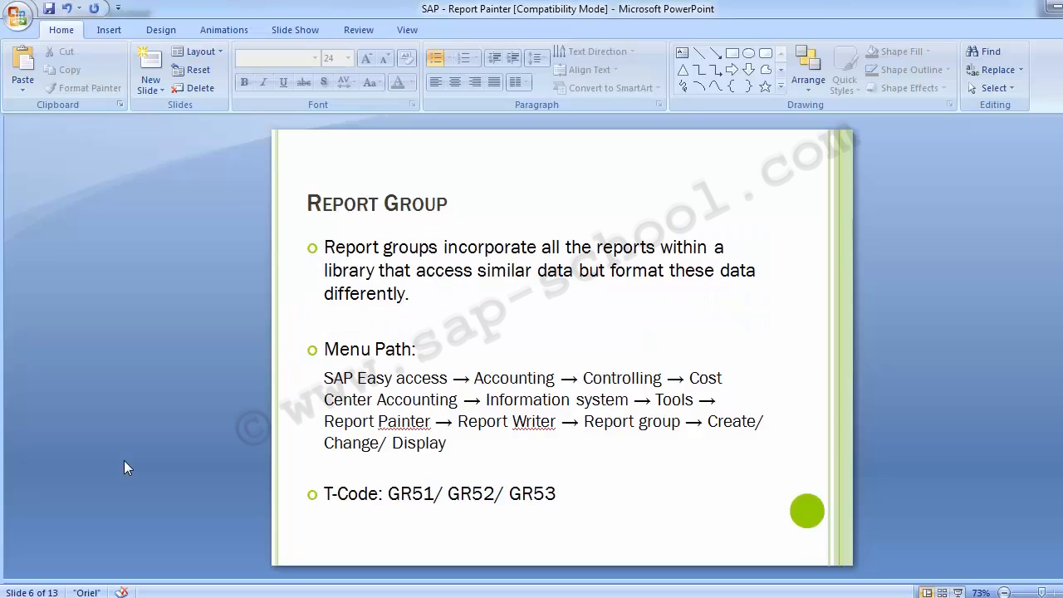
{"action": "key", "text": "alt+Tab"}
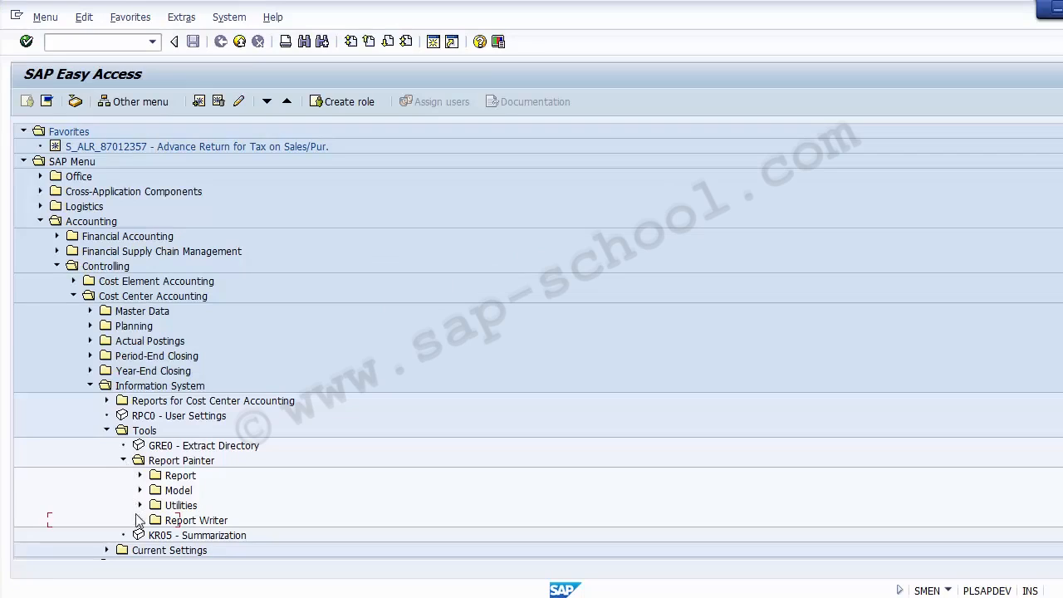
{"action": "left_click", "coordinate": [140, 520]}
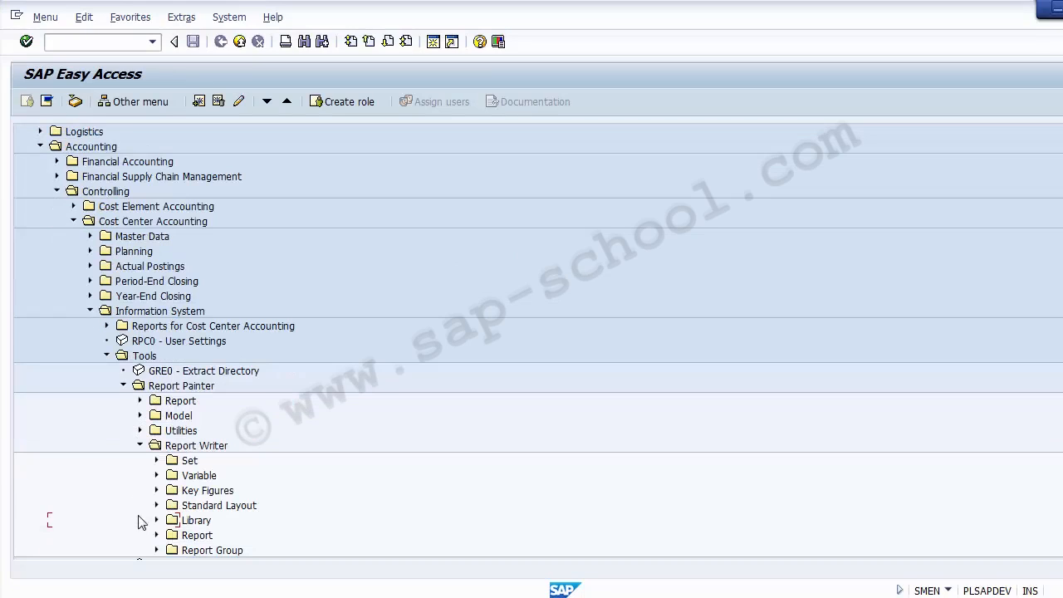
{"action": "left_click", "coordinate": [193, 551]}
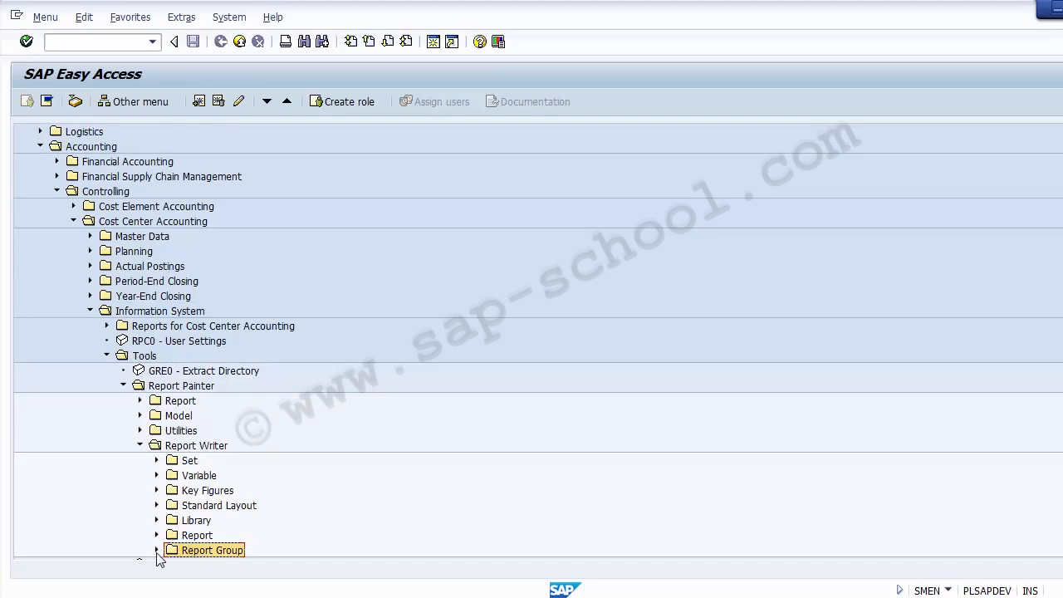
{"action": "left_click", "coordinate": [157, 552]}
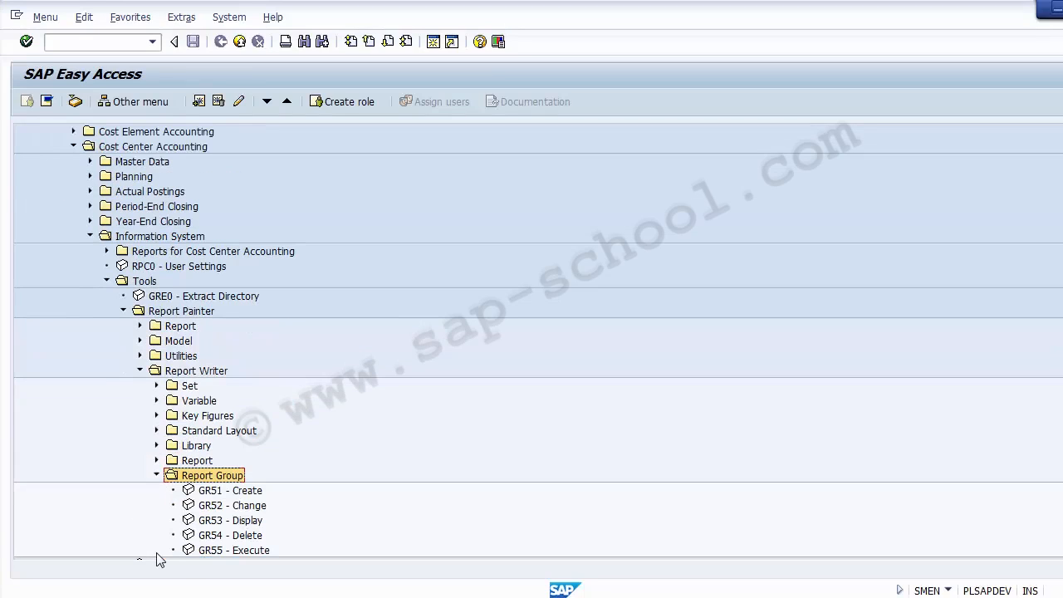
Step: Trace the expanded menu path by highlighting Cost Center Accounting, Information System, Tools, Report Painter, Report Writer and Report Group in turn
{"action": "left_click", "coordinate": [150, 149]}
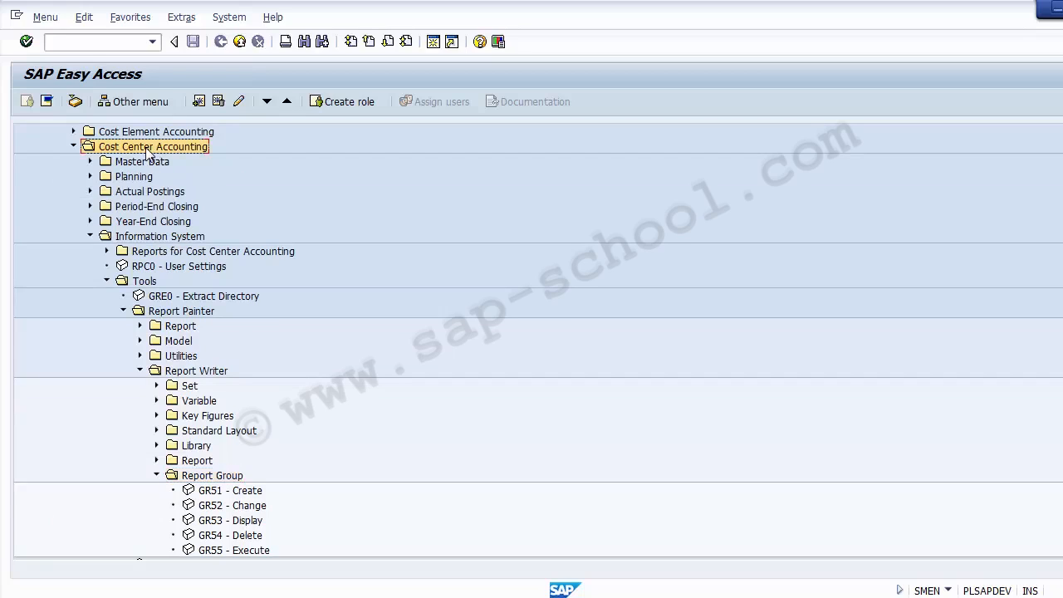
{"action": "left_click", "coordinate": [152, 239]}
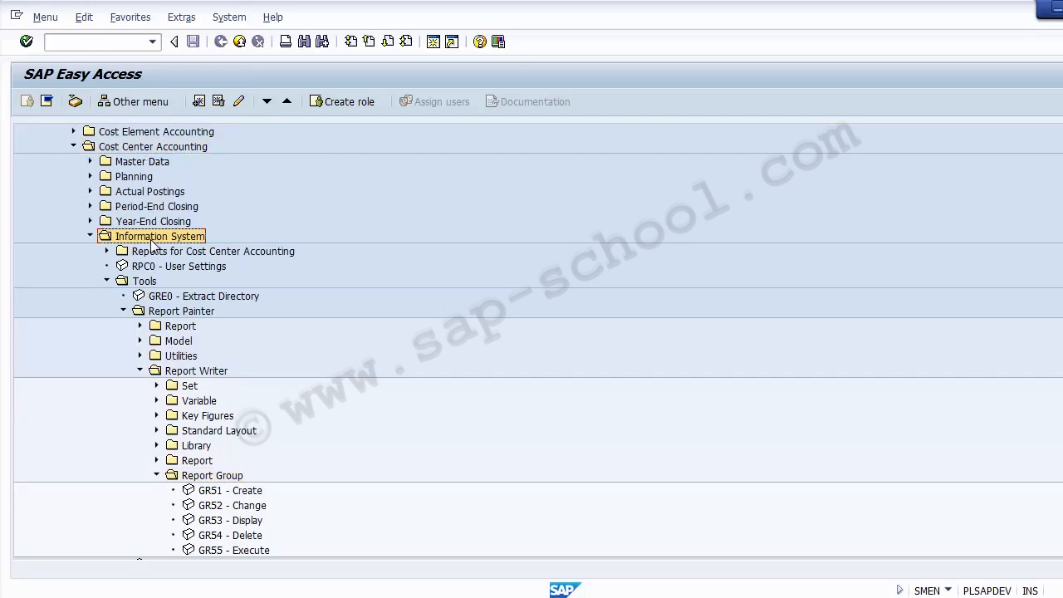
{"action": "left_click", "coordinate": [152, 282]}
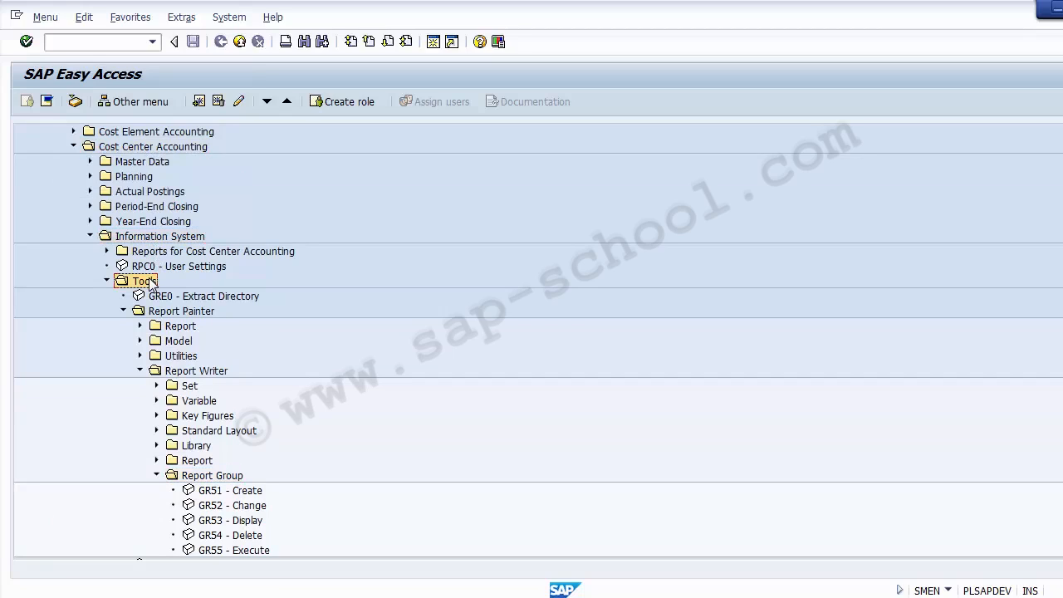
{"action": "left_click", "coordinate": [171, 312]}
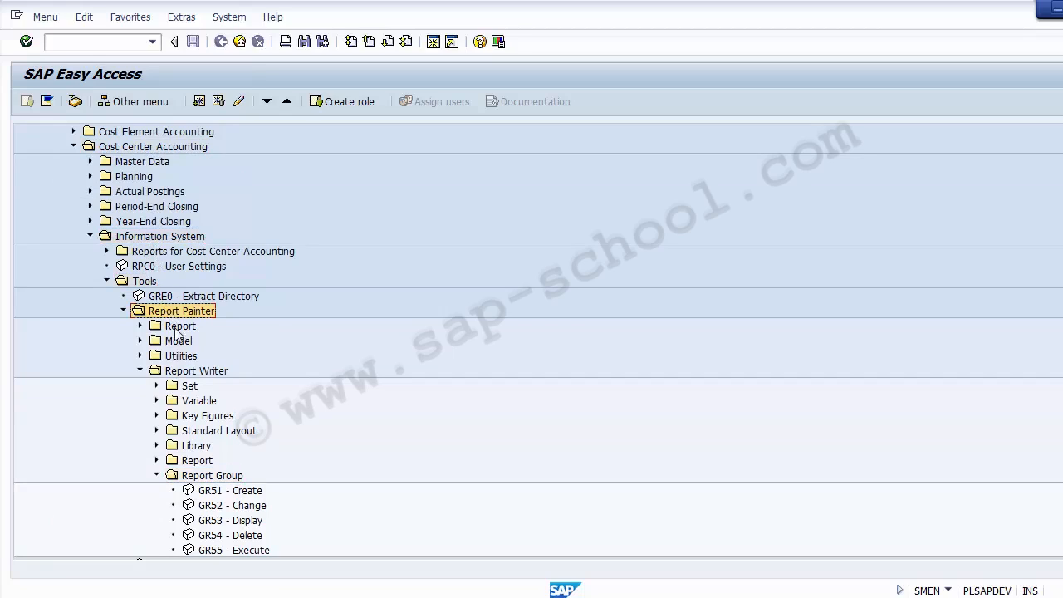
{"action": "left_click", "coordinate": [181, 375]}
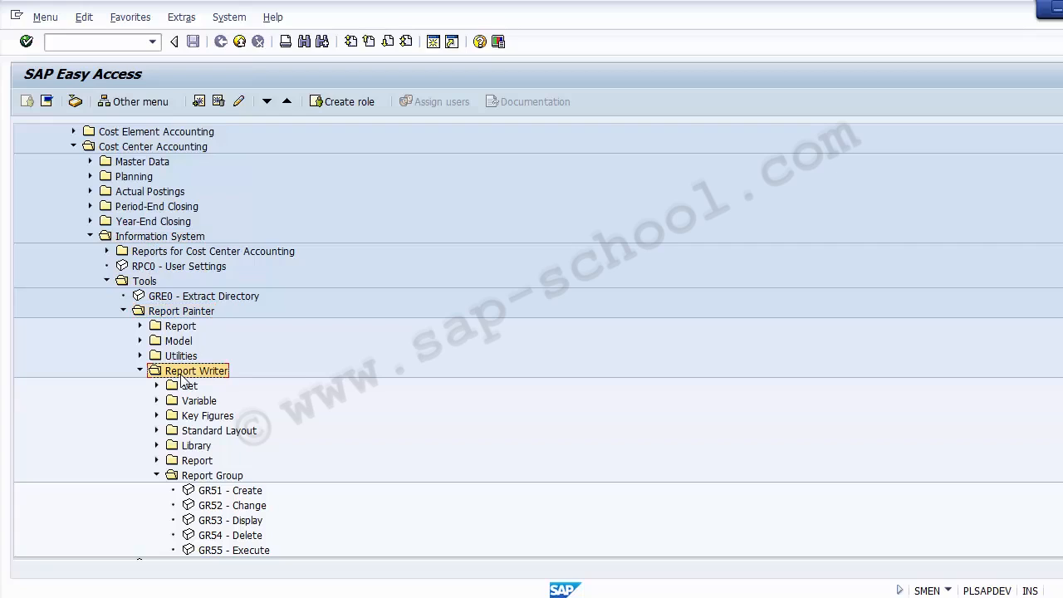
{"action": "left_click", "coordinate": [196, 480]}
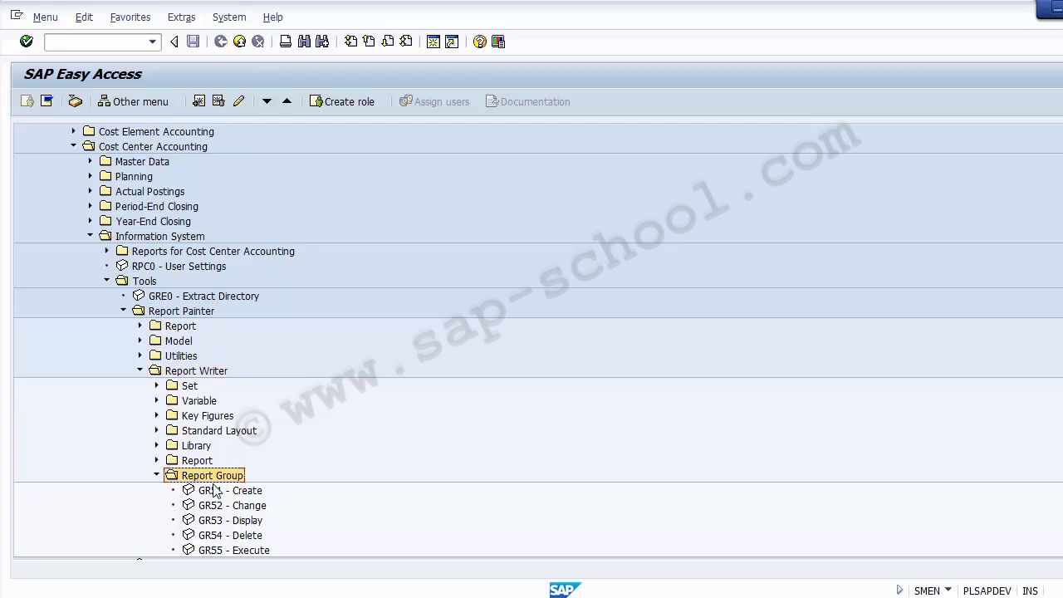
Step: Highlight the Report Group transactions one after another, from GR51 - Create to GR55 - Execute
{"action": "left_click", "coordinate": [236, 492]}
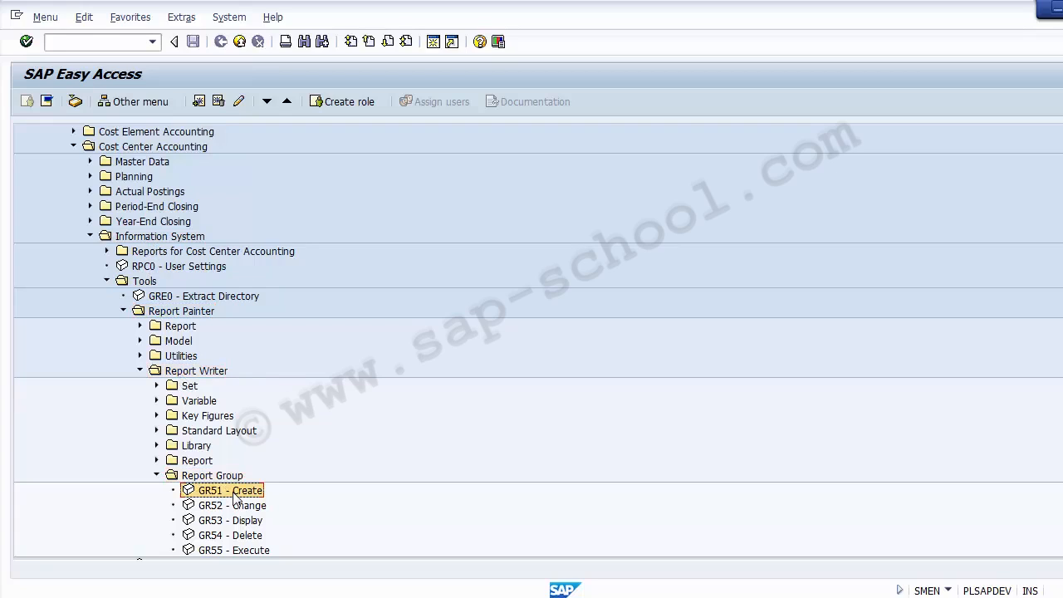
{"action": "key", "text": "Down"}
{"action": "key", "text": "Down"}
{"action": "key", "text": "Down"}
{"action": "key", "text": "Down"}
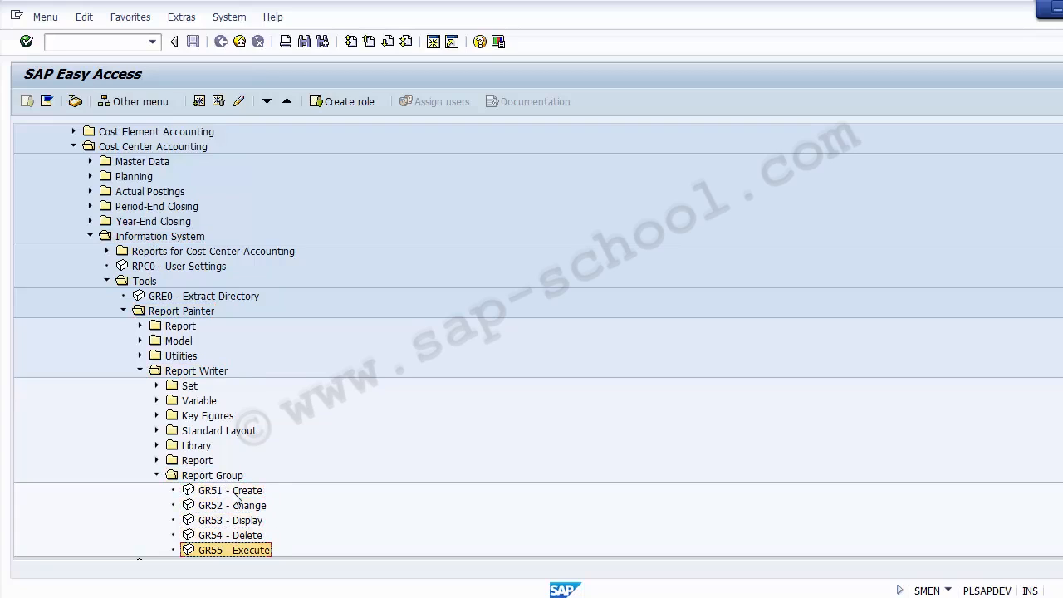
{"action": "key", "text": "Up"}
{"action": "key", "text": "Up"}
{"action": "key", "text": "Up"}
{"action": "key", "text": "Up"}
{"action": "key", "text": "Up"}
{"action": "key", "text": "Down"}
{"action": "key", "text": "Down"}
{"action": "key", "text": "Down"}
{"action": "key", "text": "Down"}
{"action": "key", "text": "Down"}
{"action": "key", "text": "Down"}
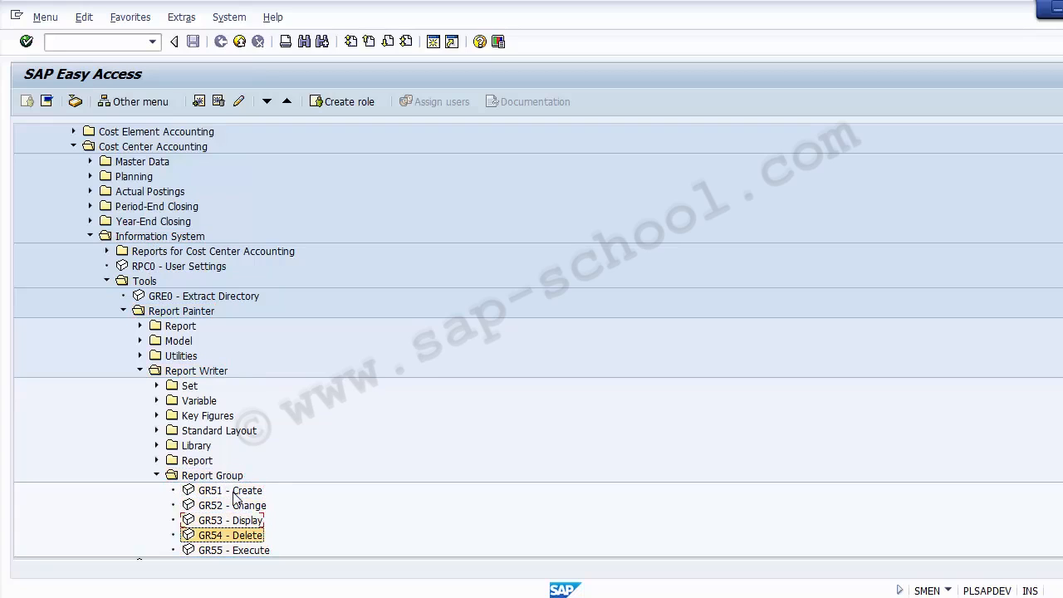
{"action": "key", "text": "Up"}
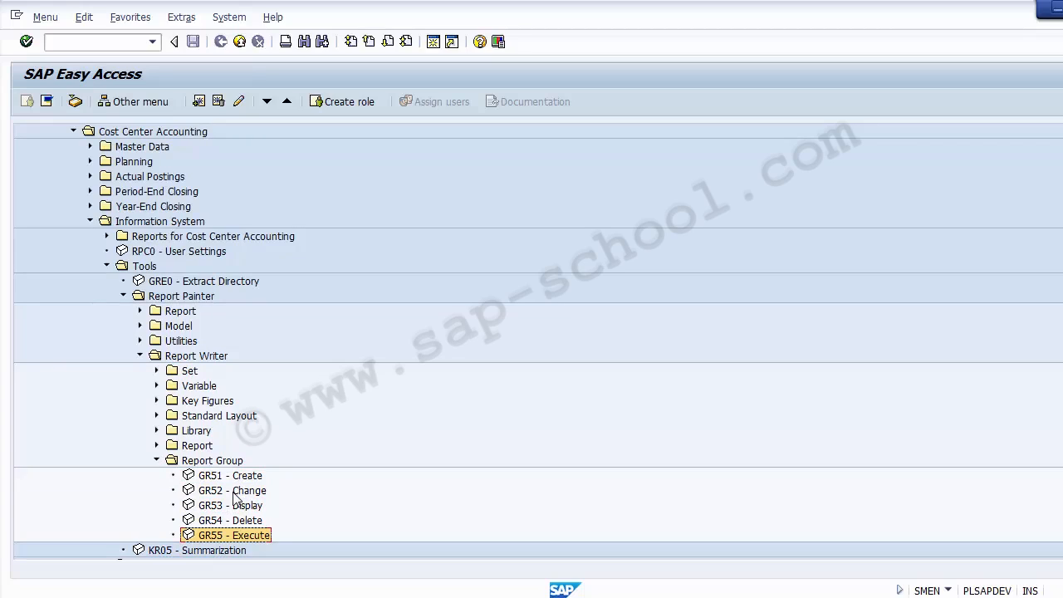
Step: Open transaction GR55 - Execute and display the list of available report groups
{"action": "double_click", "coordinate": [213, 536]}
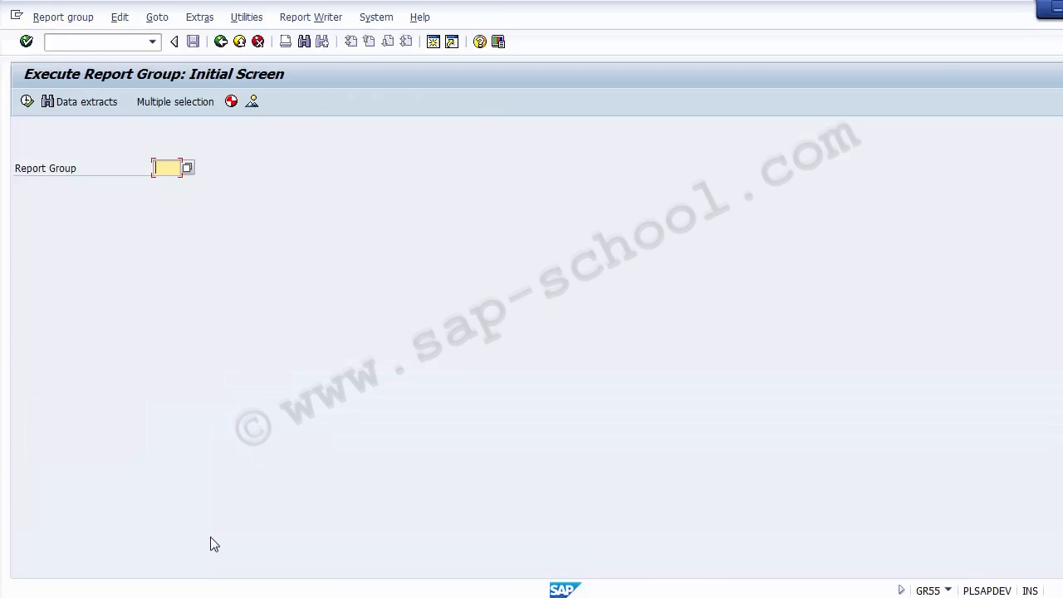
{"action": "left_click", "coordinate": [188, 168]}
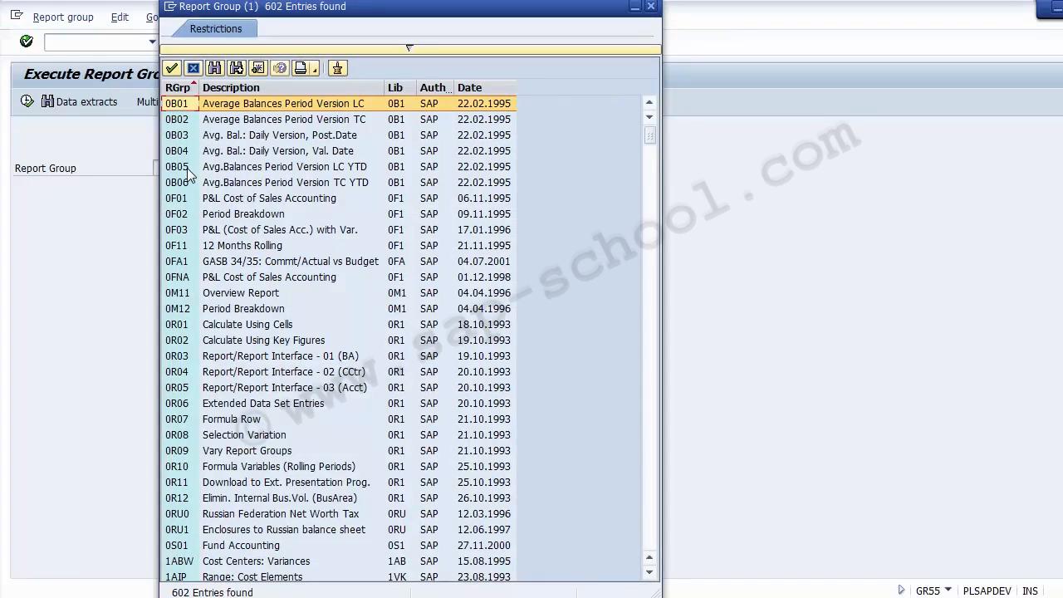
Step: Examine the report groups in the list from 0B01 through the 1S cost center groups to 3AAC
{"action": "key", "text": "Down"}
{"action": "key", "text": "Down"}
{"action": "key", "text": "Down"}
{"action": "key", "text": "Down"}
{"action": "key", "text": "Down"}
{"action": "key", "text": "Down"}
{"action": "key", "text": "Down"}
{"action": "key", "text": "Down"}
{"action": "key", "text": "Down"}
{"action": "key", "text": "Down"}
{"action": "key", "text": "Down"}
{"action": "key", "text": "Down"}
{"action": "key", "text": "Down"}
{"action": "key", "text": "Down"}
{"action": "key", "text": "Down"}
{"action": "key", "text": "Down"}
{"action": "key", "text": "Down"}
{"action": "key", "text": "Down"}
{"action": "key", "text": "Down"}
{"action": "key", "text": "Down"}
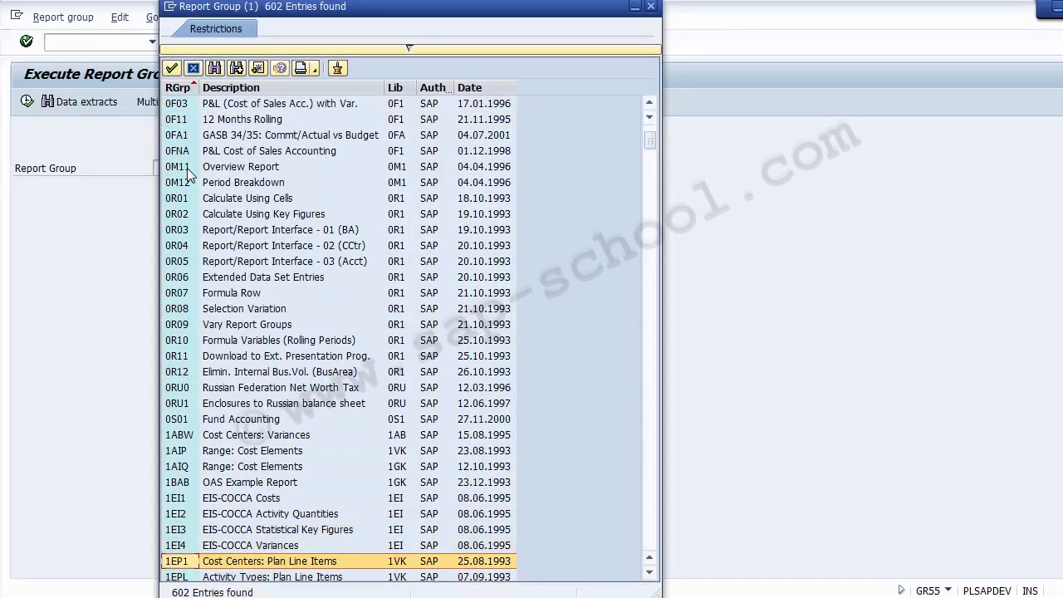
{"action": "key", "text": "Down"}
{"action": "key", "text": "Down"}
{"action": "key", "text": "Down"}
{"action": "key", "text": "Down"}
{"action": "key", "text": "Down"}
{"action": "key", "text": "Down"}
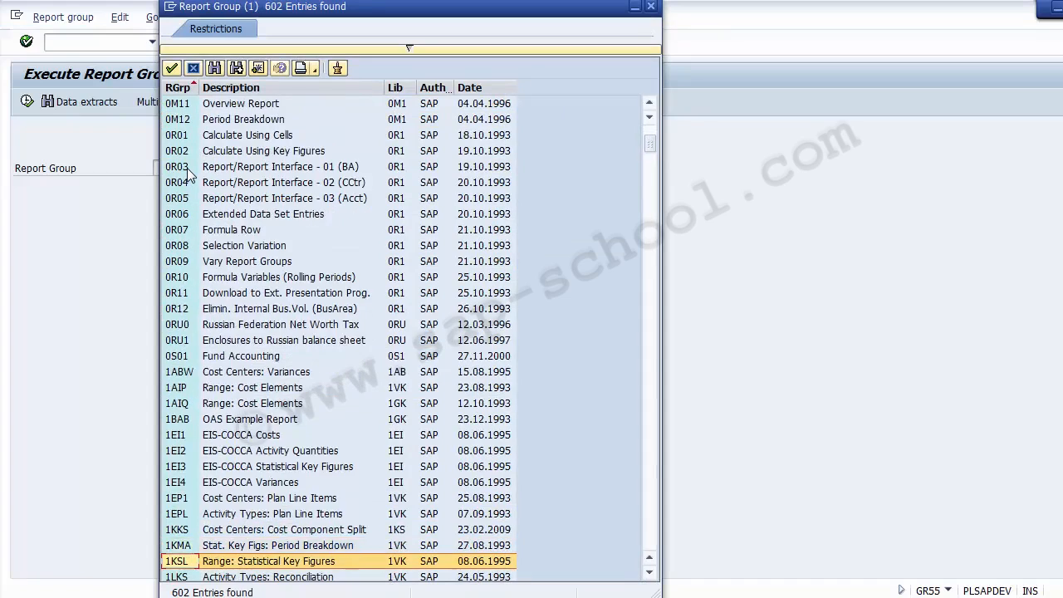
{"action": "key", "text": "Down"}
{"action": "key", "text": "Down"}
{"action": "key", "text": "Down"}
{"action": "key", "text": "Down"}
{"action": "key", "text": "Down"}
{"action": "key", "text": "Down"}
{"action": "key", "text": "Down"}
{"action": "key", "text": "Down"}
{"action": "key", "text": "Down"}
{"action": "key", "text": "Down"}
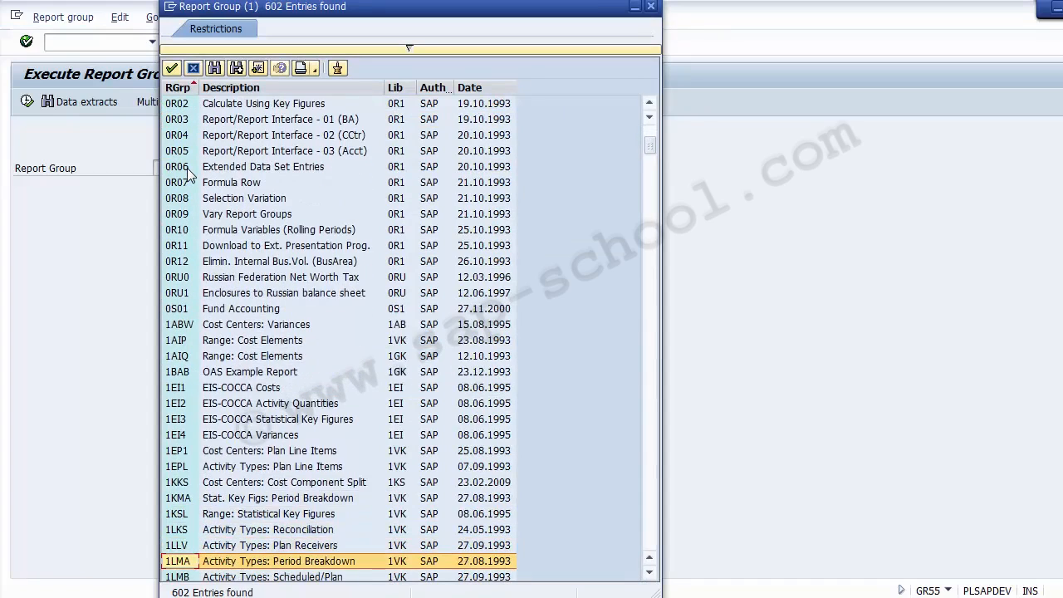
{"action": "key", "text": "Down"}
{"action": "key", "text": "Down"}
{"action": "key", "text": "Down"}
{"action": "key", "text": "Down"}
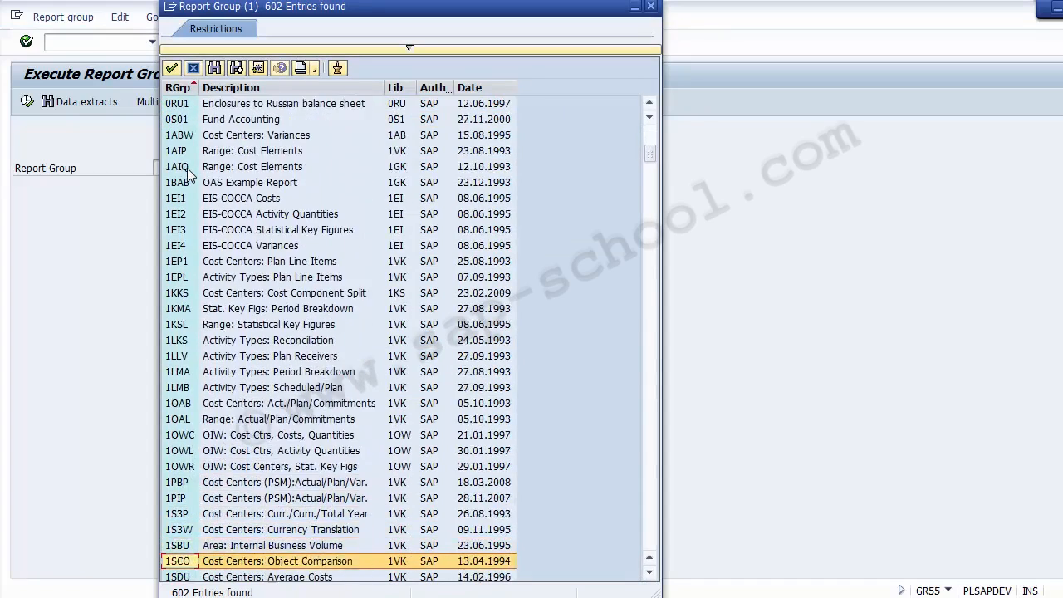
{"action": "key", "text": "Down"}
{"action": "key", "text": "Down"}
{"action": "key", "text": "Down"}
{"action": "key", "text": "Down"}
{"action": "key", "text": "Down"}
{"action": "key", "text": "Down"}
{"action": "key", "text": "Down"}
{"action": "key", "text": "Down"}
{"action": "key", "text": "Down"}
{"action": "key", "text": "Down"}
{"action": "key", "text": "Down"}
{"action": "key", "text": "Down"}
{"action": "key", "text": "Down"}
{"action": "key", "text": "Down"}
{"action": "key", "text": "Down"}
{"action": "key", "text": "Down"}
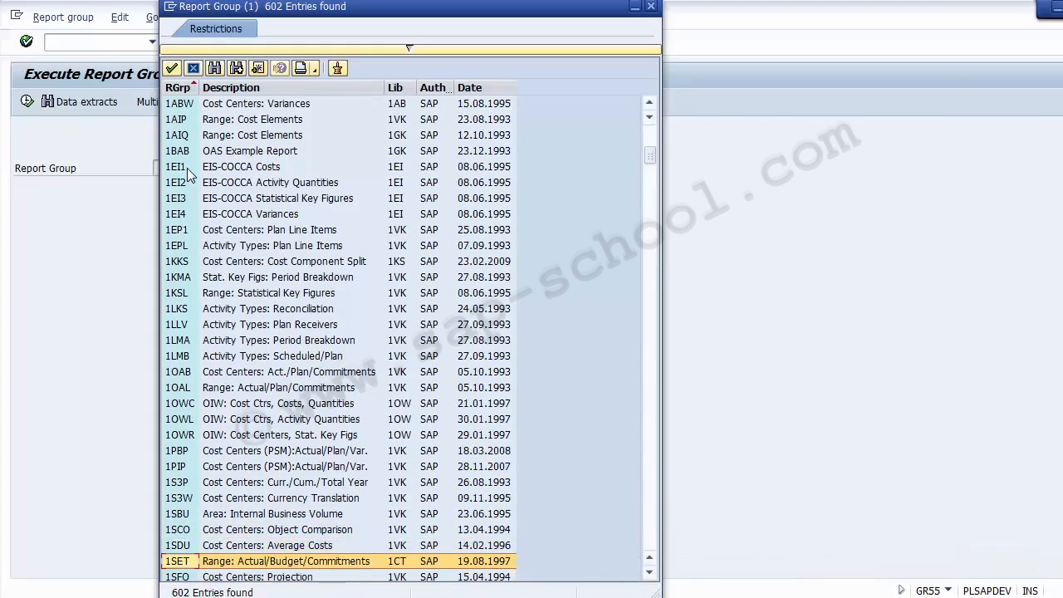
{"action": "key", "text": "Down"}
{"action": "key", "text": "Down"}
{"action": "key", "text": "Down"}
{"action": "key", "text": "Down"}
{"action": "key", "text": "Down"}
{"action": "key", "text": "Down"}
{"action": "key", "text": "Down"}
{"action": "key", "text": "Down"}
{"action": "key", "text": "Down"}
{"action": "key", "text": "Down"}
{"action": "key", "text": "Down"}
{"action": "key", "text": "Down"}
{"action": "key", "text": "Down"}
{"action": "key", "text": "Down"}
{"action": "key", "text": "Down"}
{"action": "key", "text": "Down"}
{"action": "key", "text": "Down"}
{"action": "key", "text": "Down"}
{"action": "key", "text": "Down"}
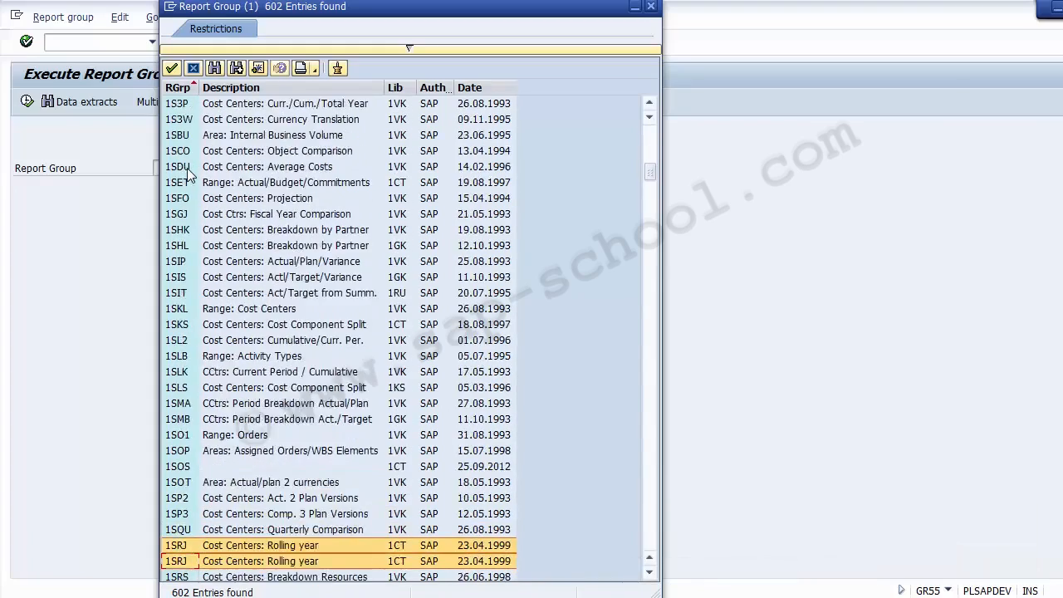
{"action": "key", "text": "Down"}
{"action": "key", "text": "Down"}
{"action": "key", "text": "Down"}
{"action": "key", "text": "Down"}
{"action": "key", "text": "Down"}
{"action": "key", "text": "Down"}
{"action": "key", "text": "Down"}
{"action": "key", "text": "Down"}
{"action": "key", "text": "Down"}
{"action": "key", "text": "Down"}
{"action": "key", "text": "Down"}
{"action": "key", "text": "Down"}
{"action": "key", "text": "Down"}
{"action": "key", "text": "Down"}
{"action": "key", "text": "Down"}
{"action": "key", "text": "Down"}
{"action": "key", "text": "Down"}
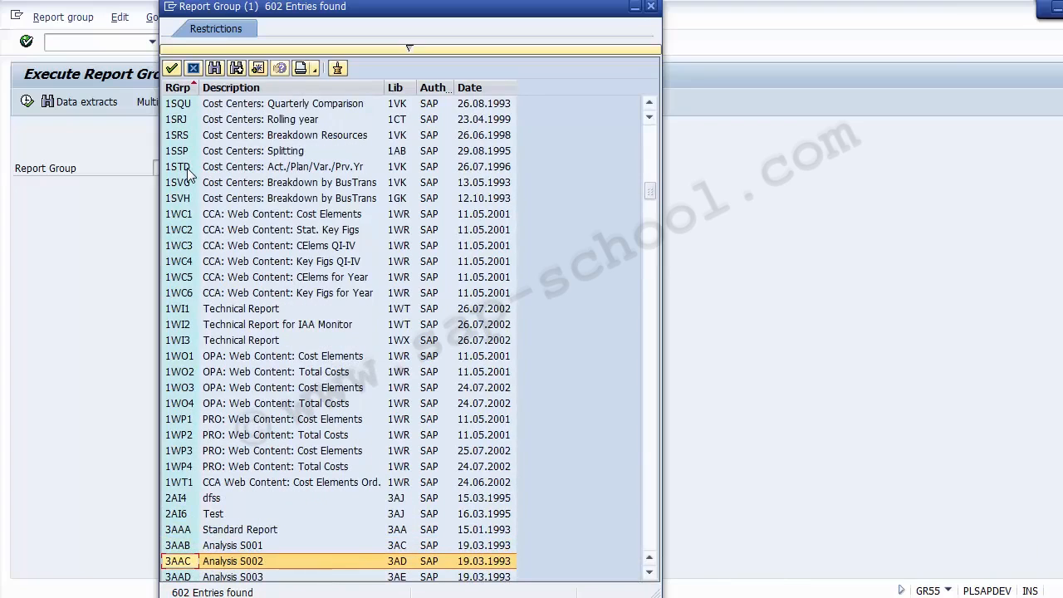
Step: Choose report group 1SIP, Cost Centers: Actual/Plan/Variance, from the list for execution
{"action": "key", "text": "Up"}
{"action": "key", "text": "Up"}
{"action": "key", "text": "Up"}
{"action": "key", "text": "Up"}
{"action": "key", "text": "Up"}
{"action": "key", "text": "Up"}
{"action": "key", "text": "Up"}
{"action": "key", "text": "Up"}
{"action": "key", "text": "Up"}
{"action": "key", "text": "Up"}
{"action": "key", "text": "Up"}
{"action": "key", "text": "Up"}
{"action": "key", "text": "Up"}
{"action": "key", "text": "Up"}
{"action": "key", "text": "Up"}
{"action": "key", "text": "Up"}
{"action": "key", "text": "Up"}
{"action": "key", "text": "Up"}
{"action": "key", "text": "Up"}
{"action": "key", "text": "Up"}
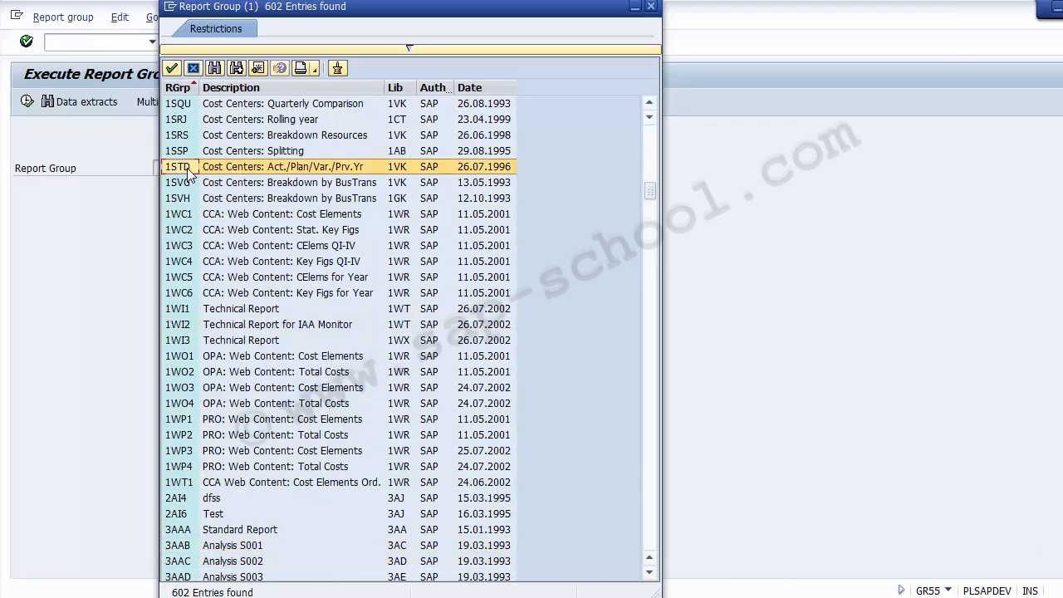
{"action": "key", "text": "Up"}
{"action": "key", "text": "Up"}
{"action": "key", "text": "Up"}
{"action": "key", "text": "Up"}
{"action": "key", "text": "Up"}
{"action": "key", "text": "Up"}
{"action": "key", "text": "Up"}
{"action": "key", "text": "Up"}
{"action": "key", "text": "Up"}
{"action": "key", "text": "Up"}
{"action": "key", "text": "Up"}
{"action": "key", "text": "Up"}
{"action": "key", "text": "Up"}
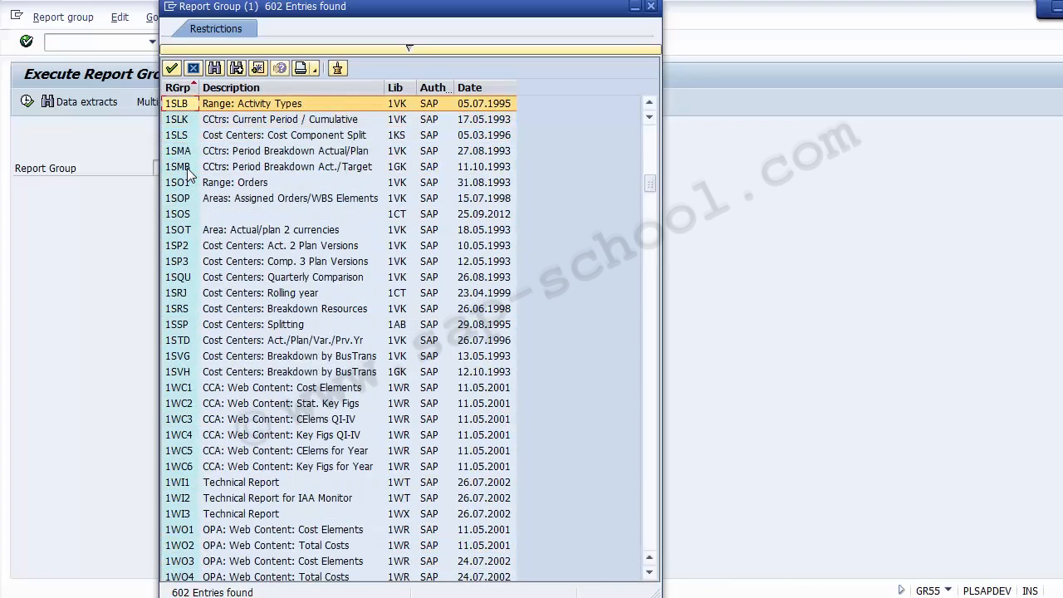
{"action": "key", "text": "Up"}
{"action": "key", "text": "Up"}
{"action": "key", "text": "Up"}
{"action": "key", "text": "Up"}
{"action": "key", "text": "Up"}
{"action": "key", "text": "Up"}
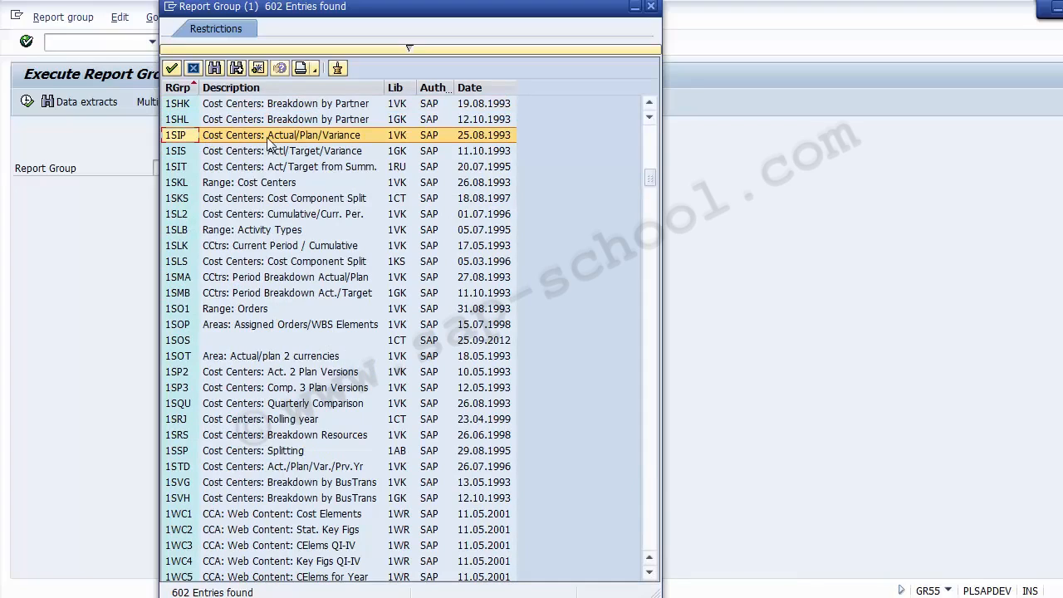
{"action": "double_click", "coordinate": [267, 137]}
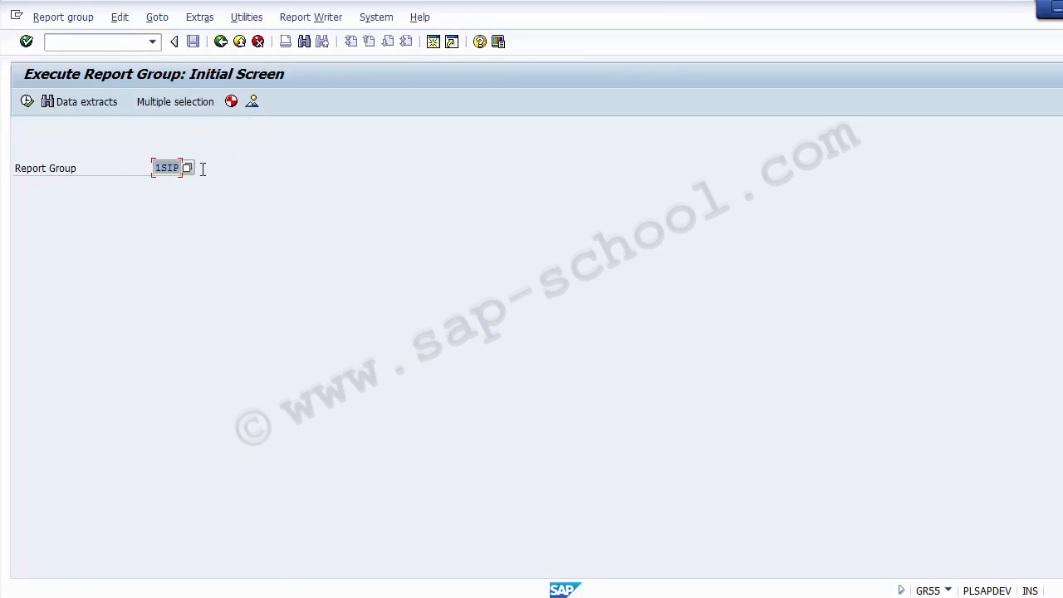
Step: Execute report group 1SIP to view its selection screen, and return to the initial screen
{"action": "left_click", "coordinate": [27, 105]}
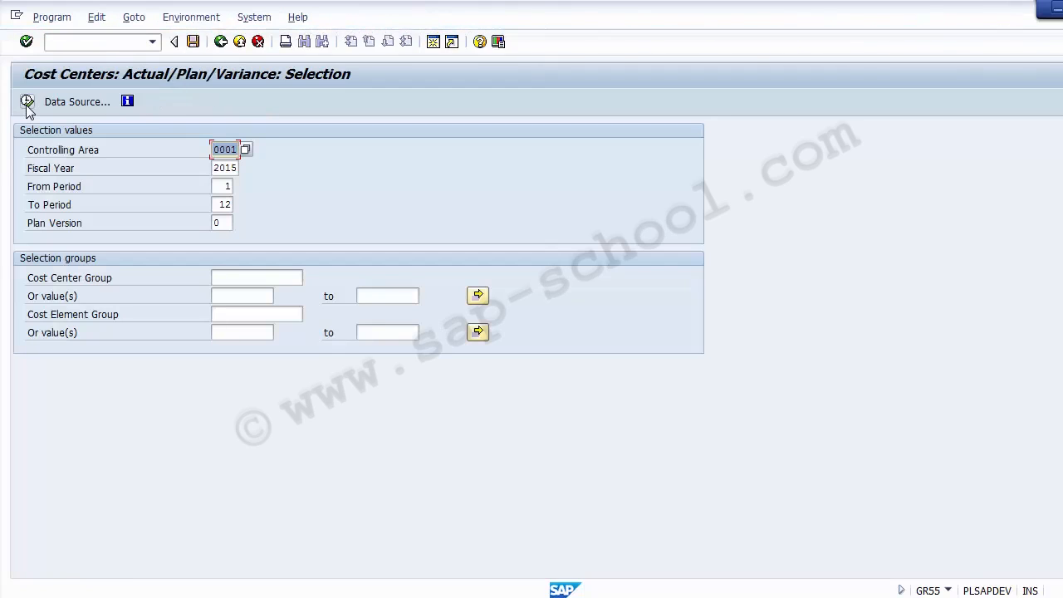
{"action": "left_click", "coordinate": [218, 43]}
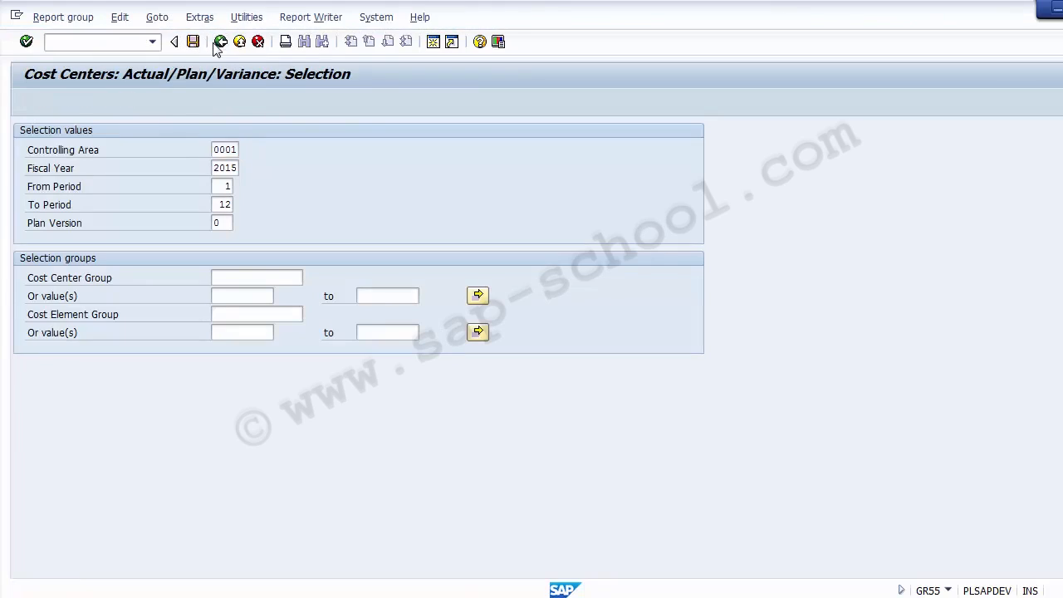
{"action": "left_click", "coordinate": [219, 42]}
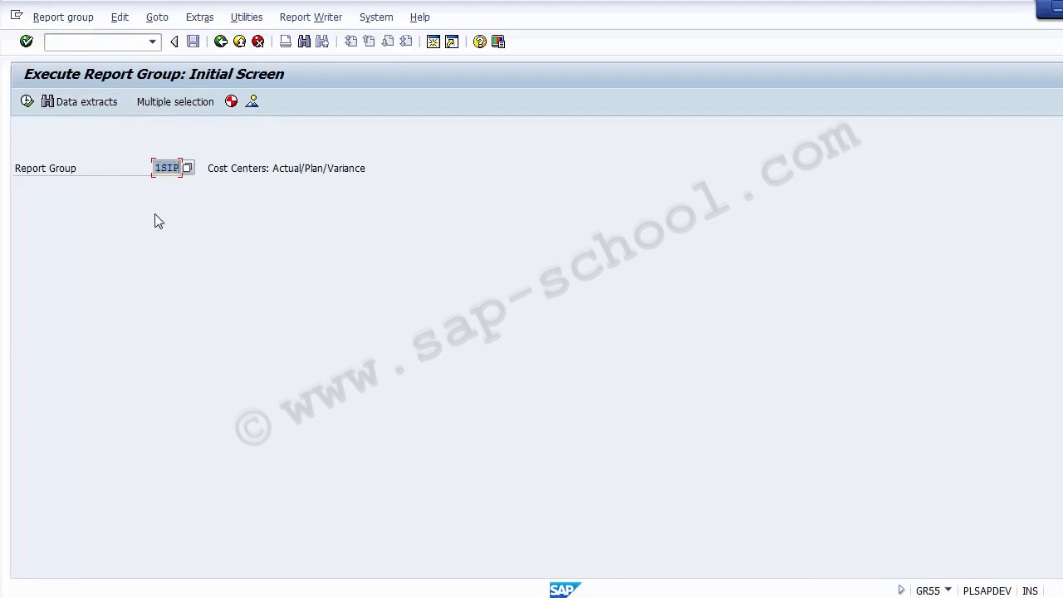
Step: Switch from executing to displaying the report group and show the header of 1SIP
{"action": "left_click", "coordinate": [66, 19]}
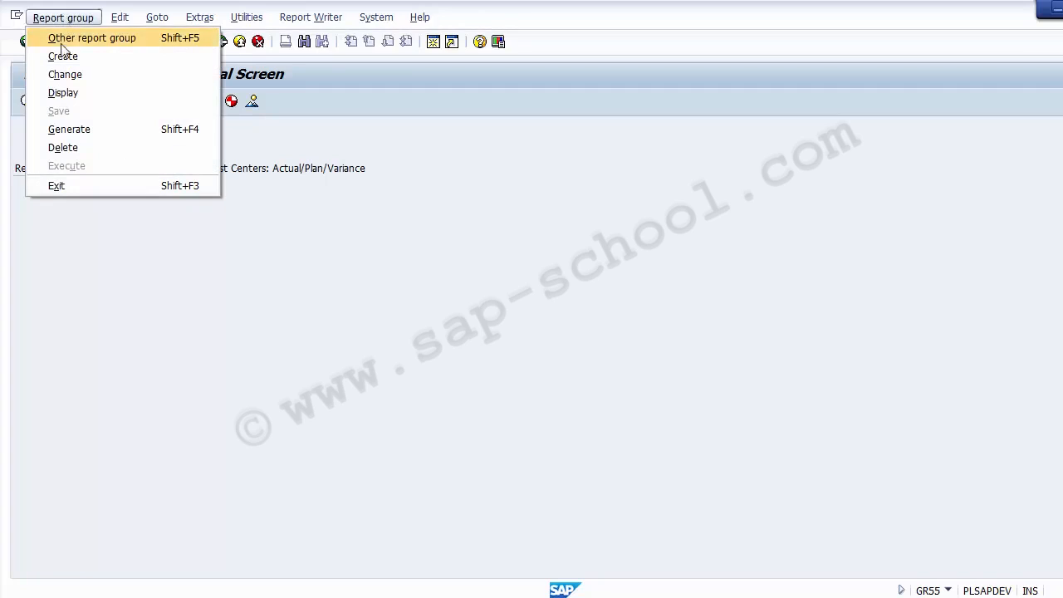
{"action": "left_click", "coordinate": [64, 93]}
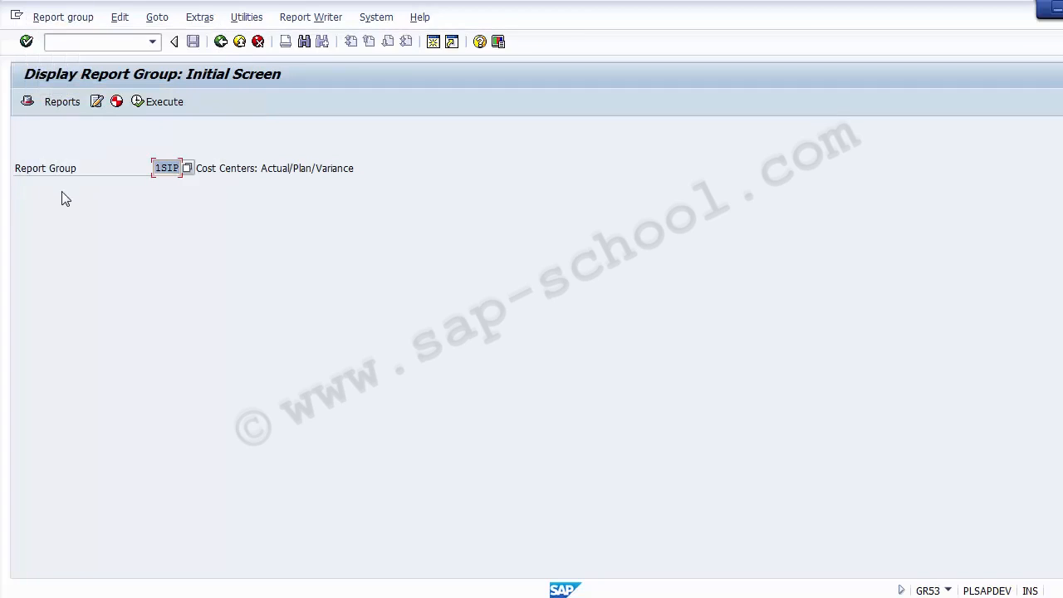
{"action": "left_click", "coordinate": [28, 105]}
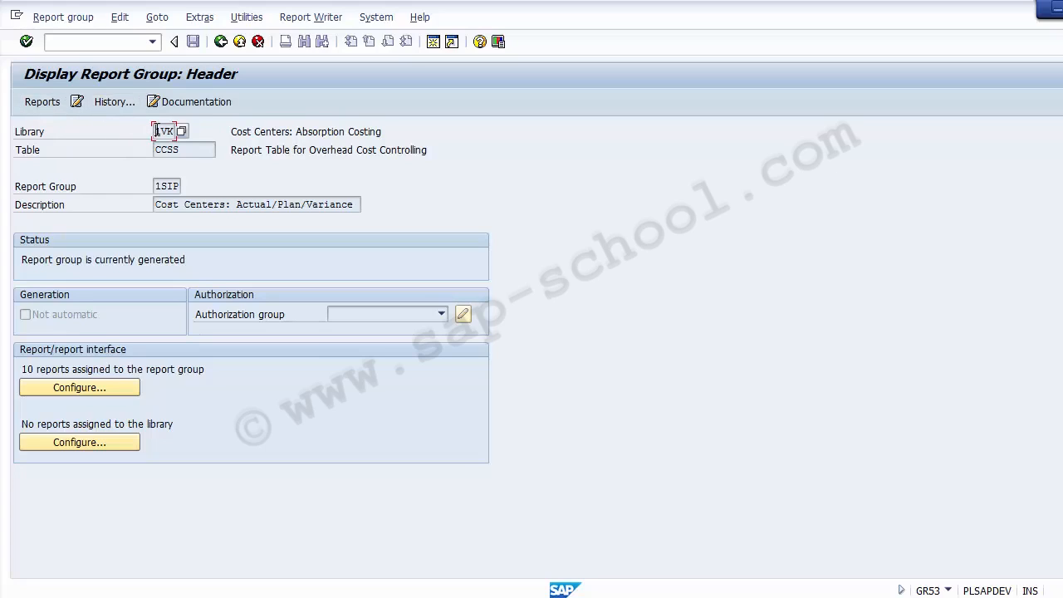
Step: Review the 1SIP header by highlighting its library, table, report group code and the line on reports assigned to the group
{"action": "left_click_drag", "start_coordinate": [156, 131], "coordinate": [176, 131]}
{"action": "left_click", "coordinate": [179, 152]}
{"action": "left_click_drag", "start_coordinate": [178, 153], "coordinate": [153, 150]}
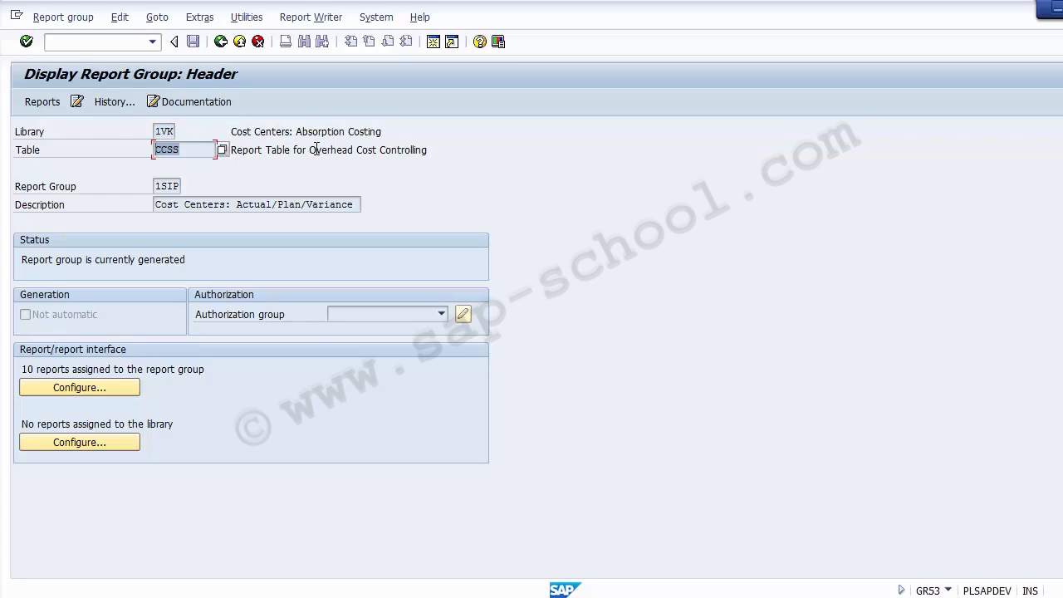
{"action": "left_click_drag", "start_coordinate": [156, 187], "coordinate": [191, 187]}
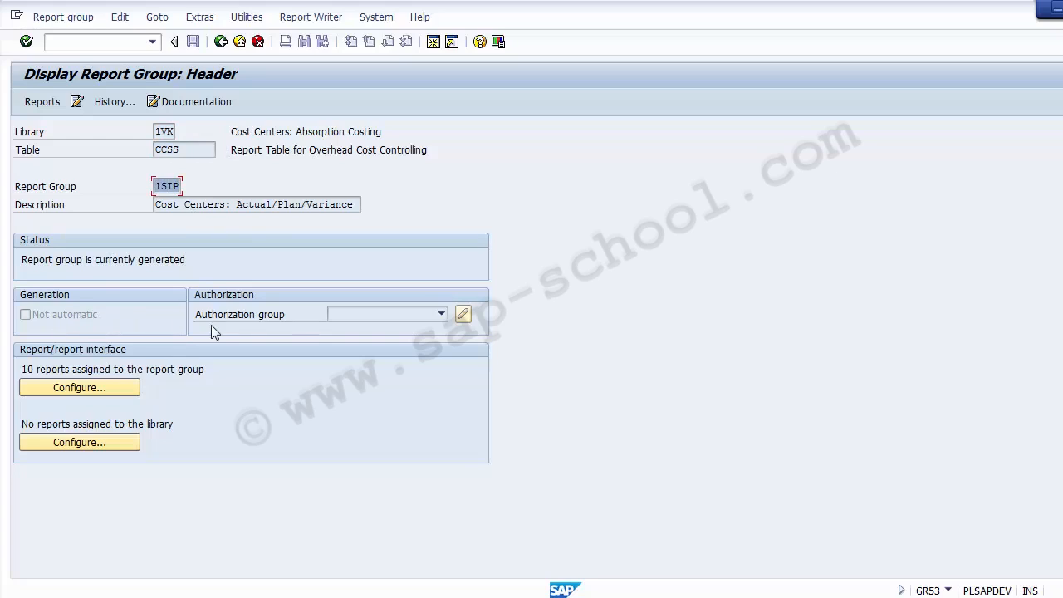
{"action": "left_click", "coordinate": [365, 318]}
{"action": "left_click_drag", "start_coordinate": [21, 370], "coordinate": [243, 384]}
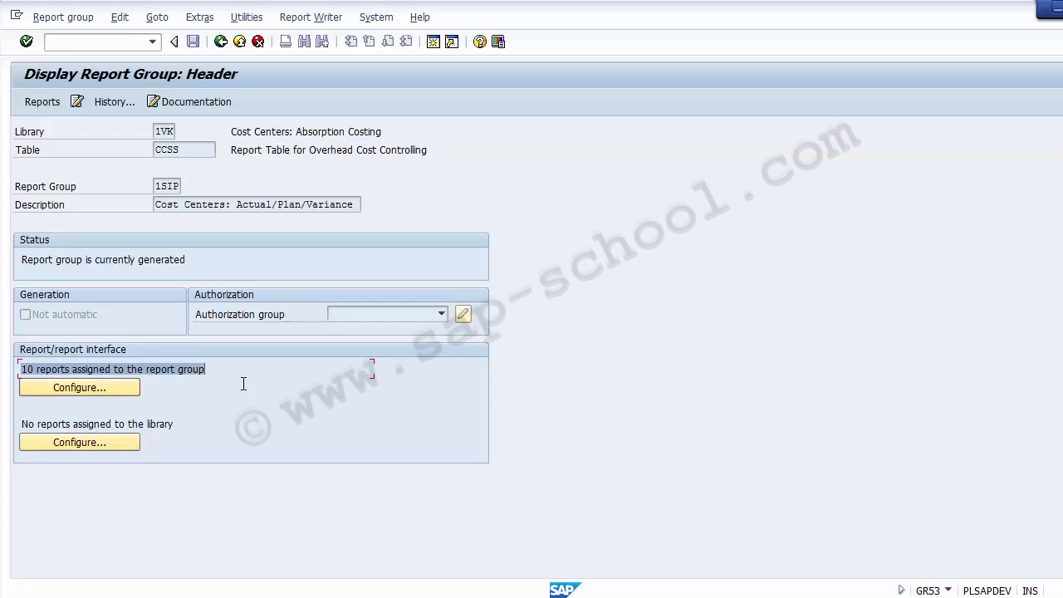
{"action": "left_click", "coordinate": [281, 255]}
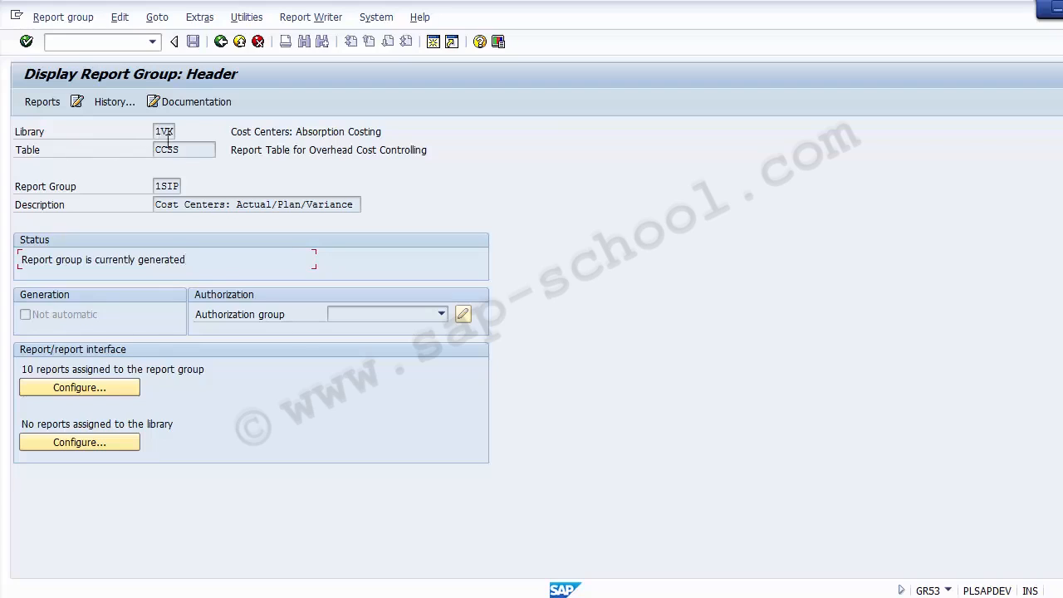
{"action": "double_click", "coordinate": [194, 149]}
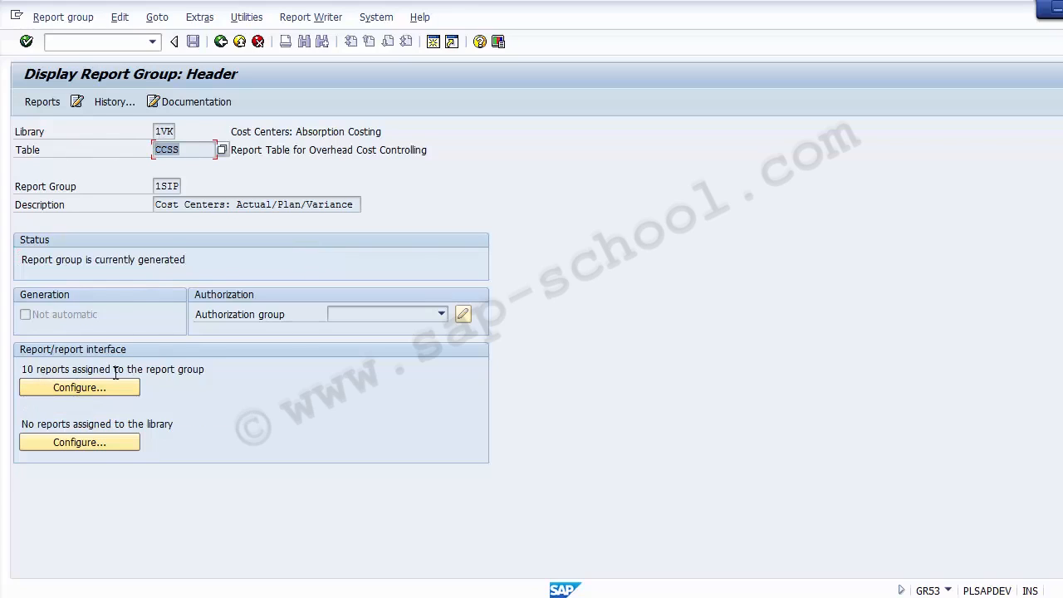
Step: View the reports assigned to the report group, toggling their technical names on and off, and close the list
{"action": "left_click", "coordinate": [70, 391]}
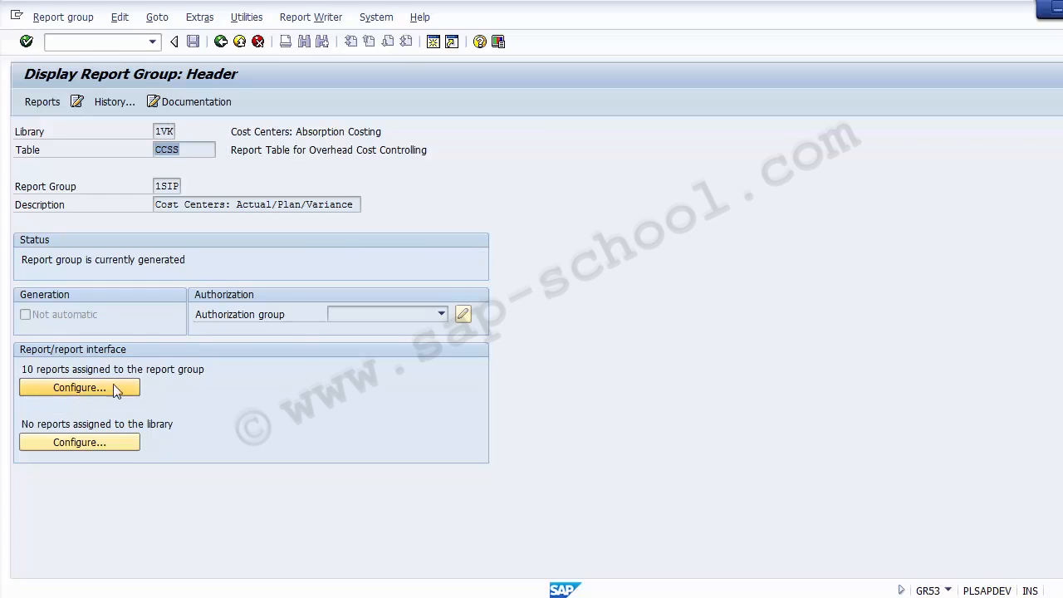
{"action": "left_click", "coordinate": [104, 392]}
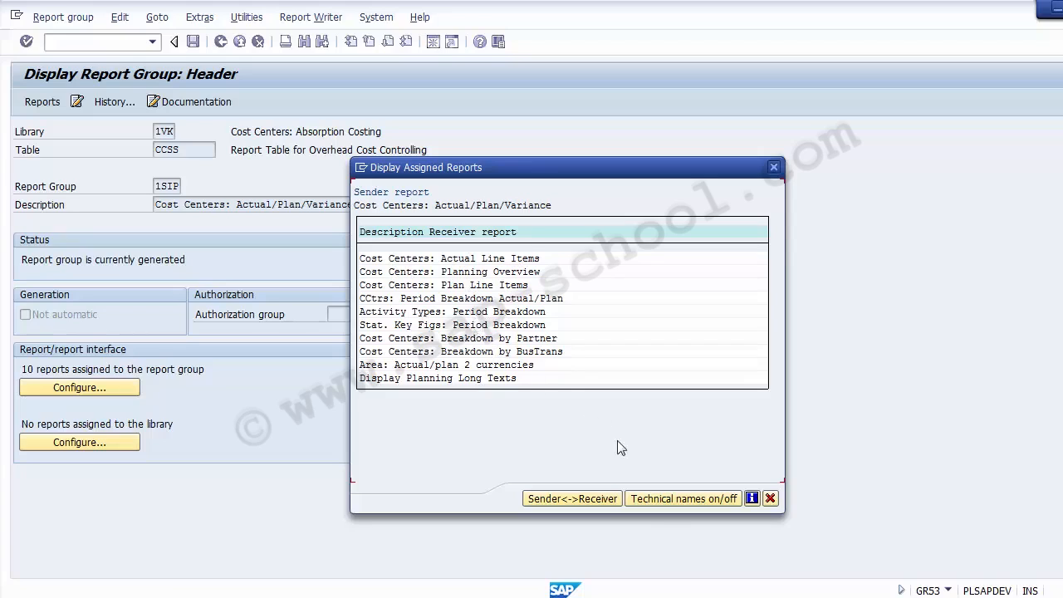
{"action": "left_click", "coordinate": [669, 499]}
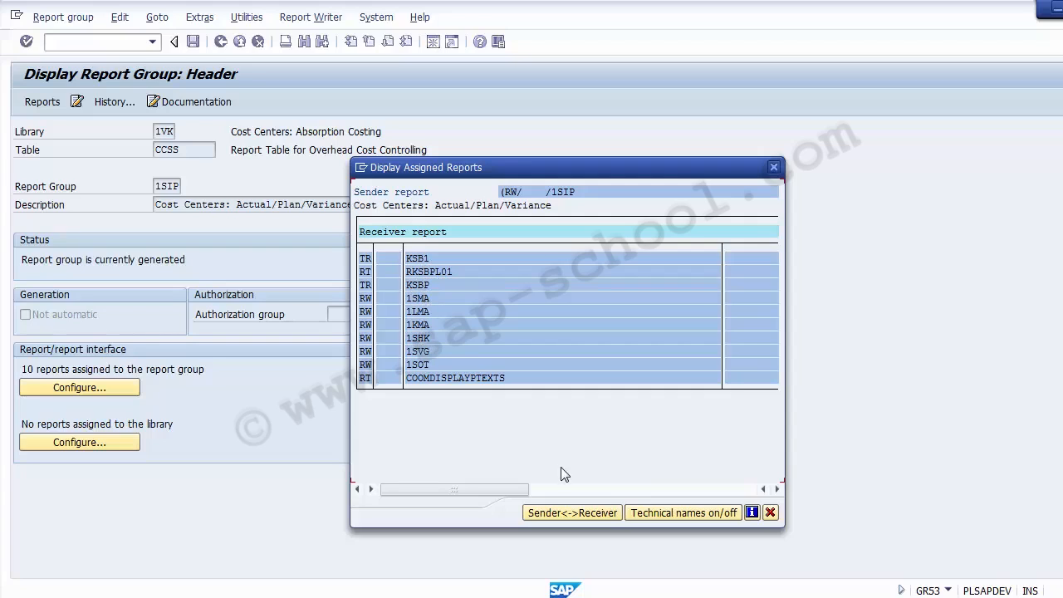
{"action": "left_click", "coordinate": [657, 513]}
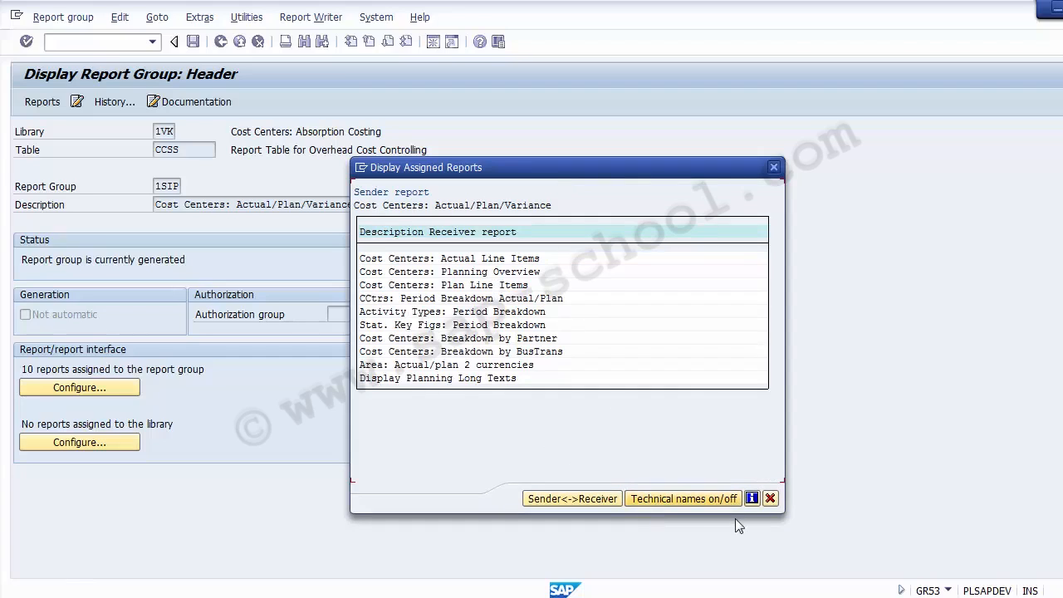
{"action": "left_click", "coordinate": [770, 499]}
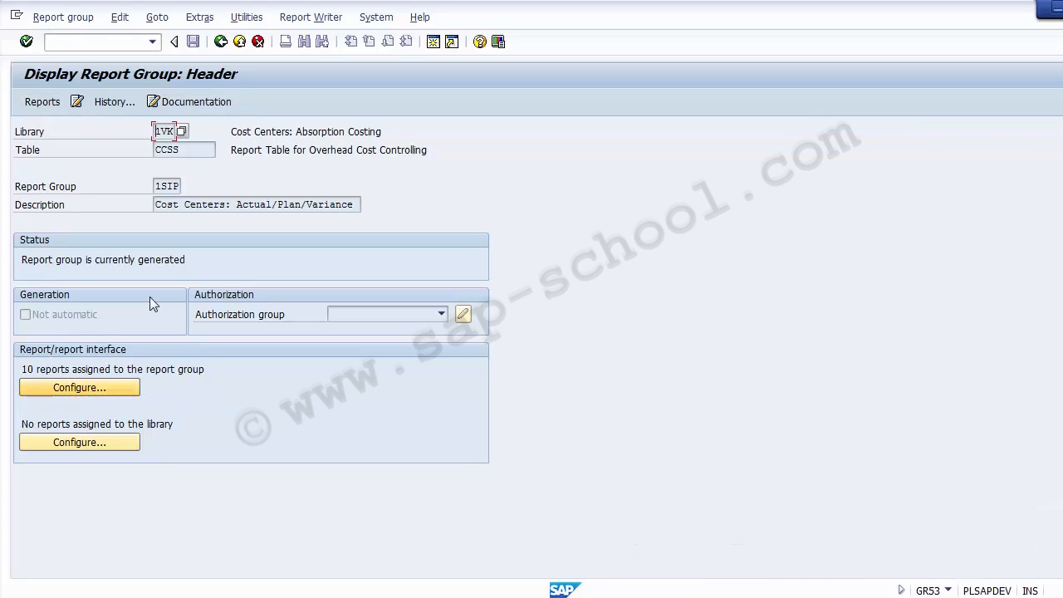
Step: Show the reports contained in group 1SIP and highlight the group code and report 1SIP-001's name, description and status date
{"action": "left_click", "coordinate": [39, 106]}
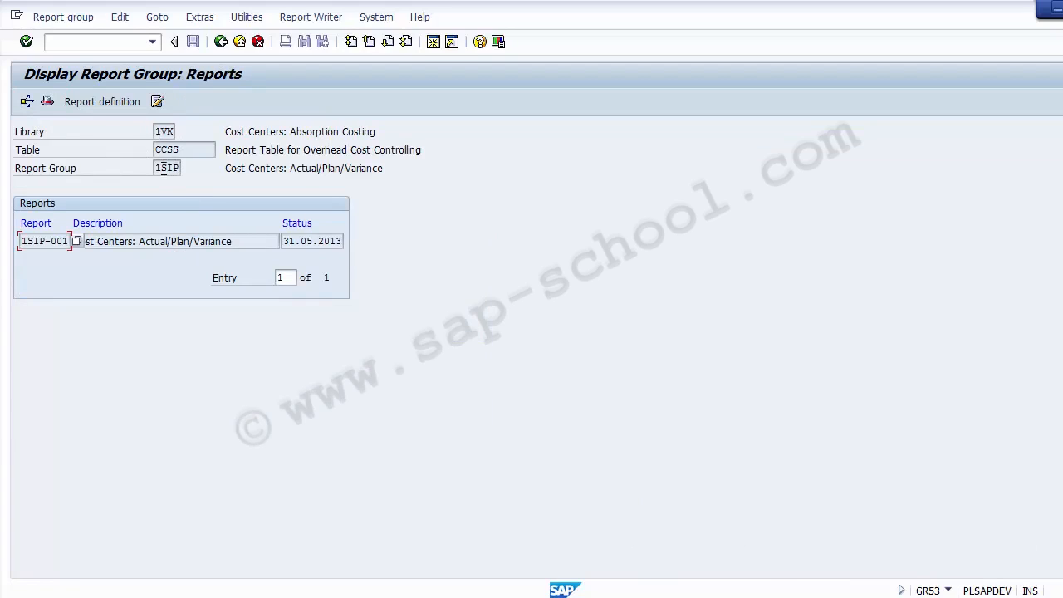
{"action": "left_click_drag", "start_coordinate": [158, 168], "coordinate": [182, 168]}
{"action": "left_click_drag", "start_coordinate": [22, 241], "coordinate": [60, 242]}
{"action": "left_click_drag", "start_coordinate": [233, 241], "coordinate": [108, 240]}
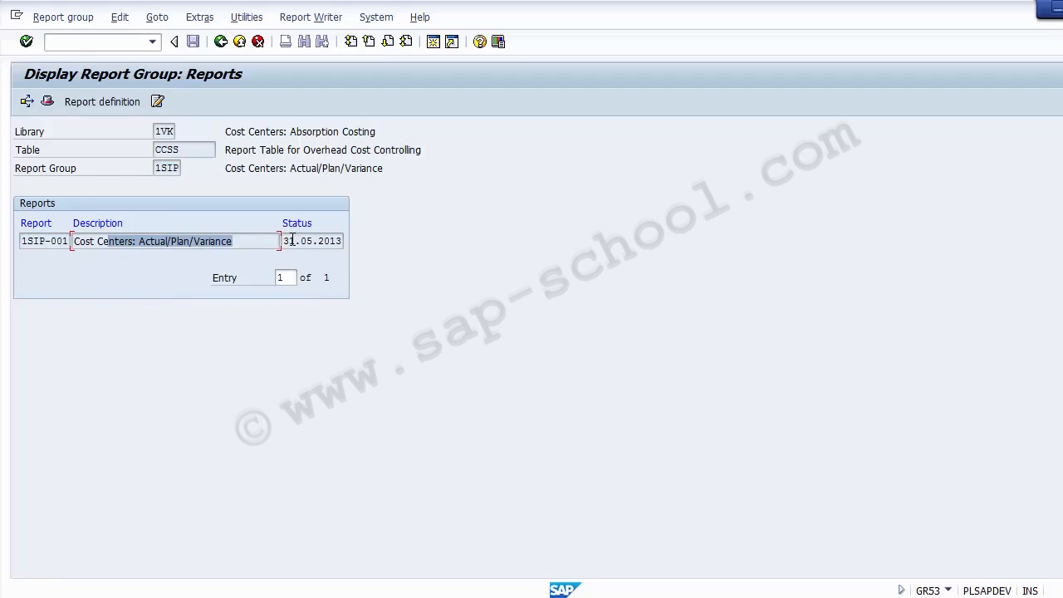
{"action": "left_click_drag", "start_coordinate": [284, 240], "coordinate": [349, 241]}
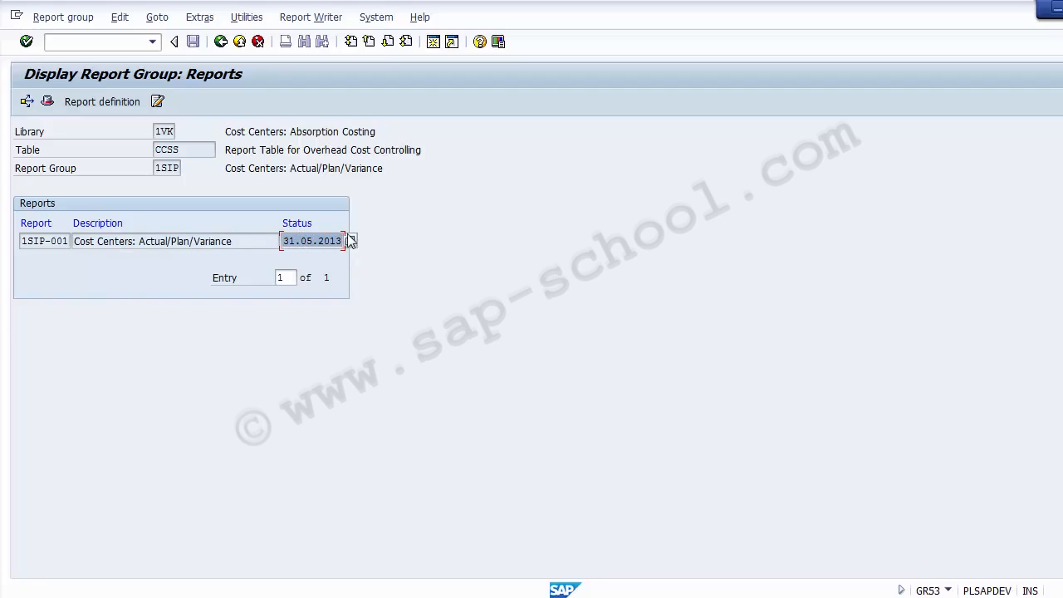
Step: Return to SAP Easy Access and execute report group 1SIP through GR55 to reach its selection screen
{"action": "left_click", "coordinate": [221, 41]}
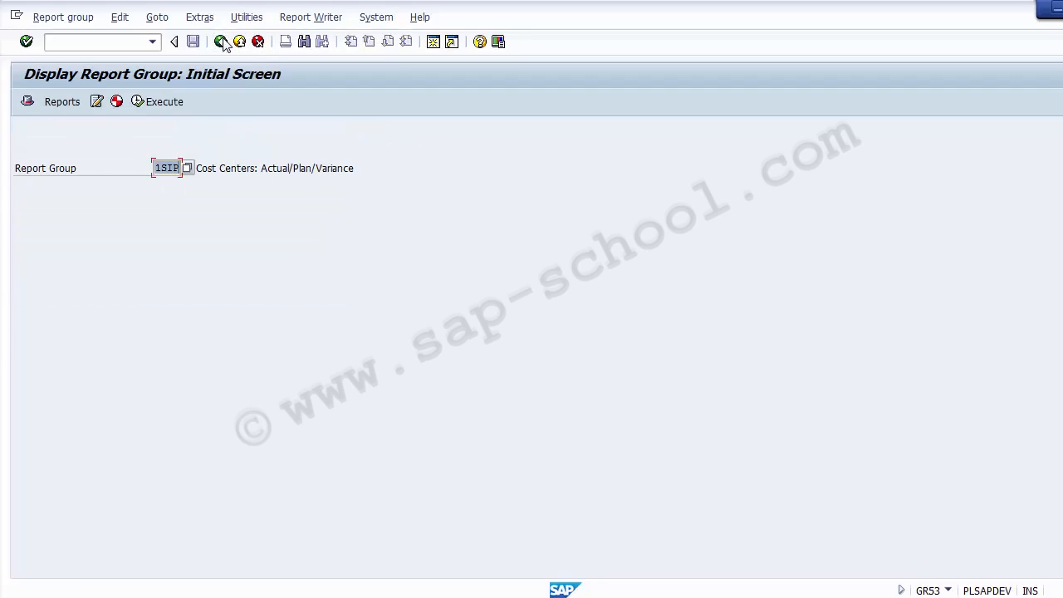
{"action": "left_click", "coordinate": [221, 42]}
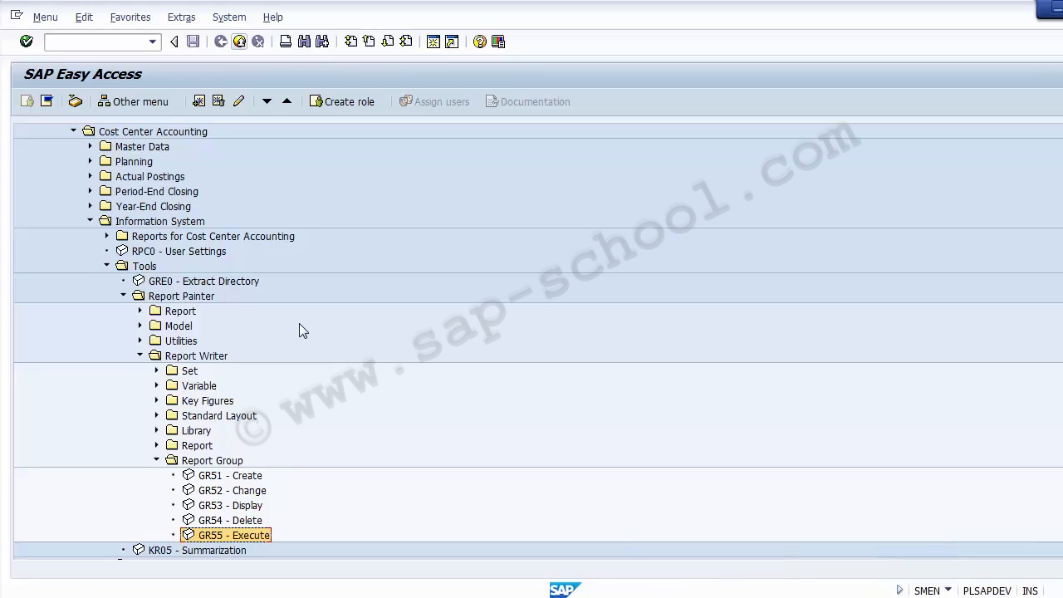
{"action": "double_click", "coordinate": [208, 537]}
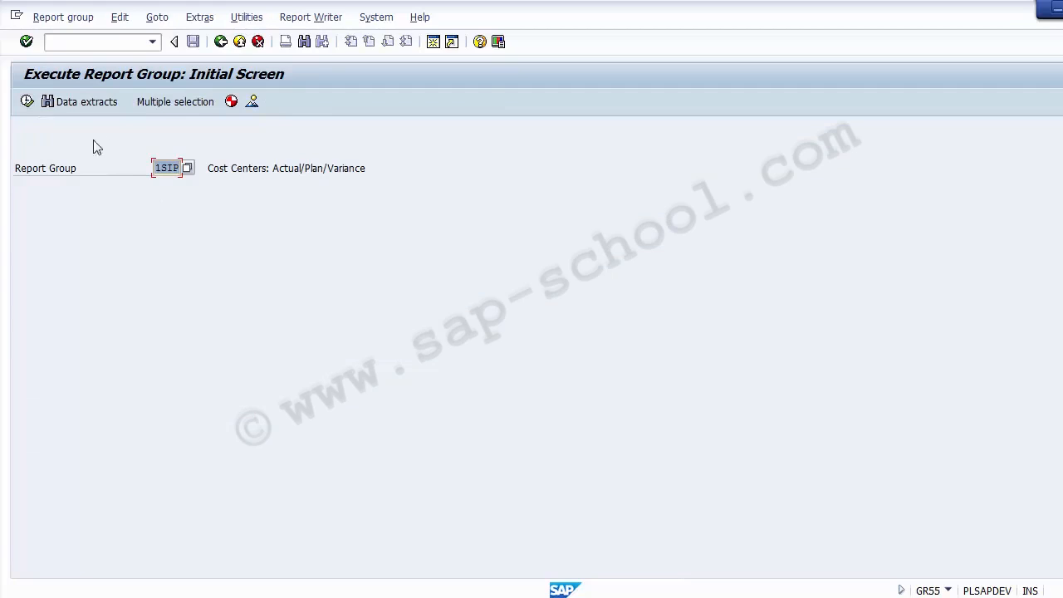
{"action": "left_click", "coordinate": [28, 106]}
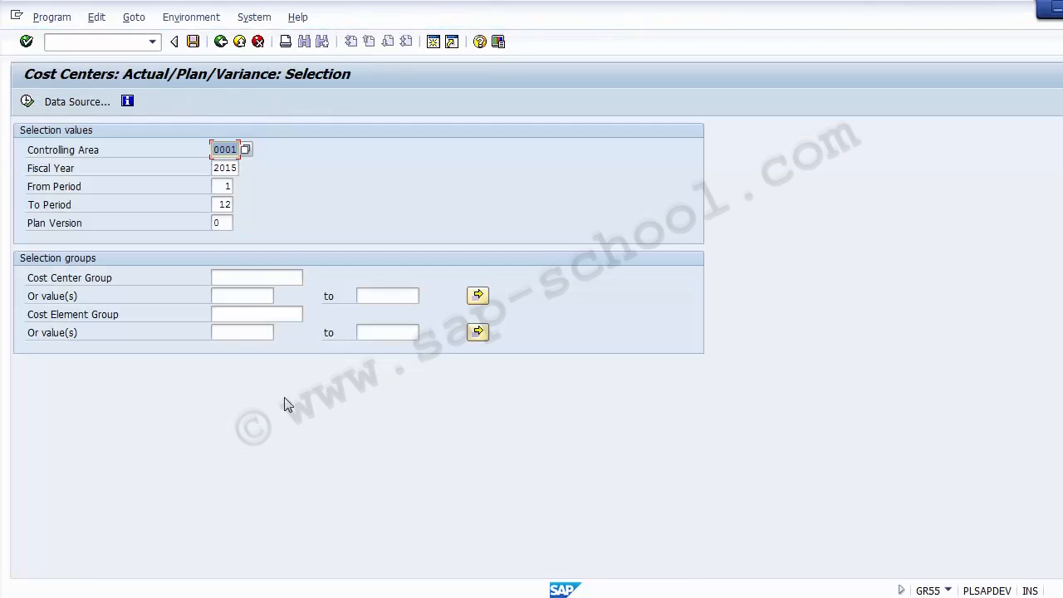
Step: Run the cost center actual/plan/variance report for controlling area 1000 and fiscal year 2014
{"action": "type", "text": "1000"}
{"action": "left_click", "coordinate": [234, 167]}
{"action": "key", "text": "BackSpace"}
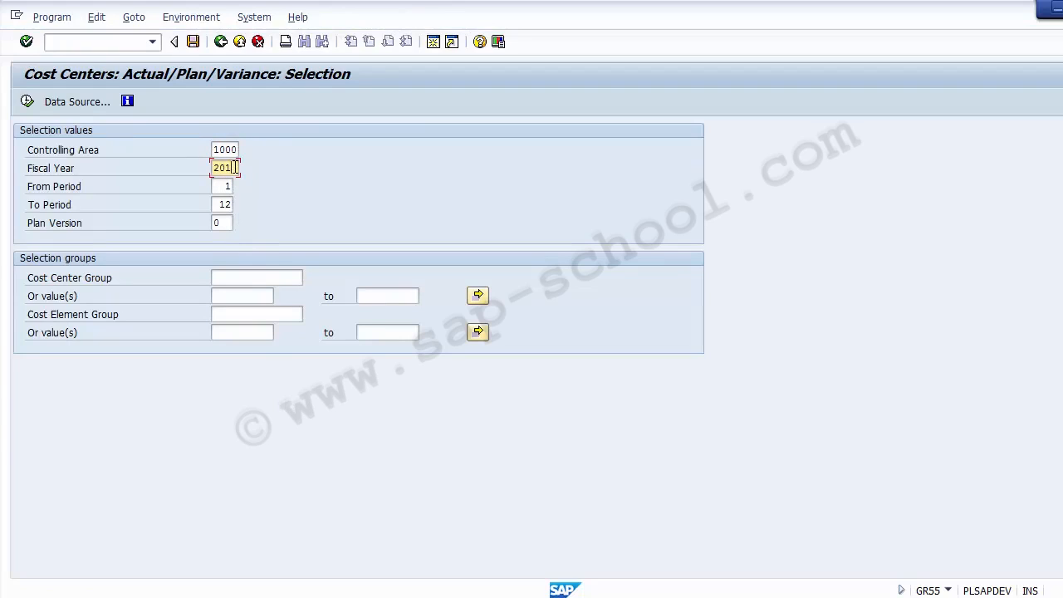
{"action": "type", "text": "4"}
{"action": "left_click", "coordinate": [231, 148]}
{"action": "left_click", "coordinate": [232, 170]}
{"action": "left_click", "coordinate": [230, 187]}
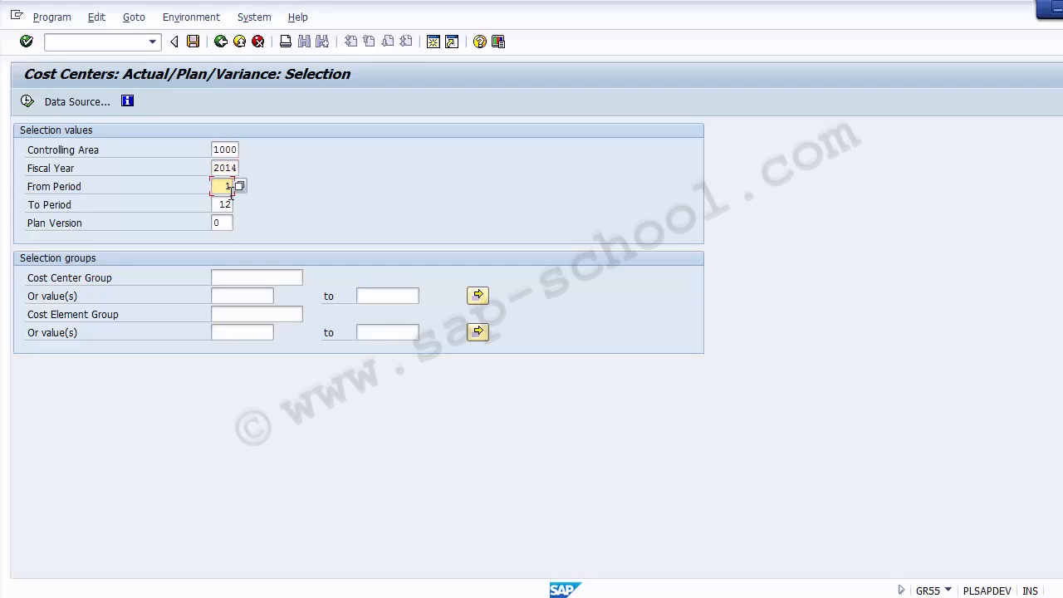
{"action": "left_click", "coordinate": [28, 101]}
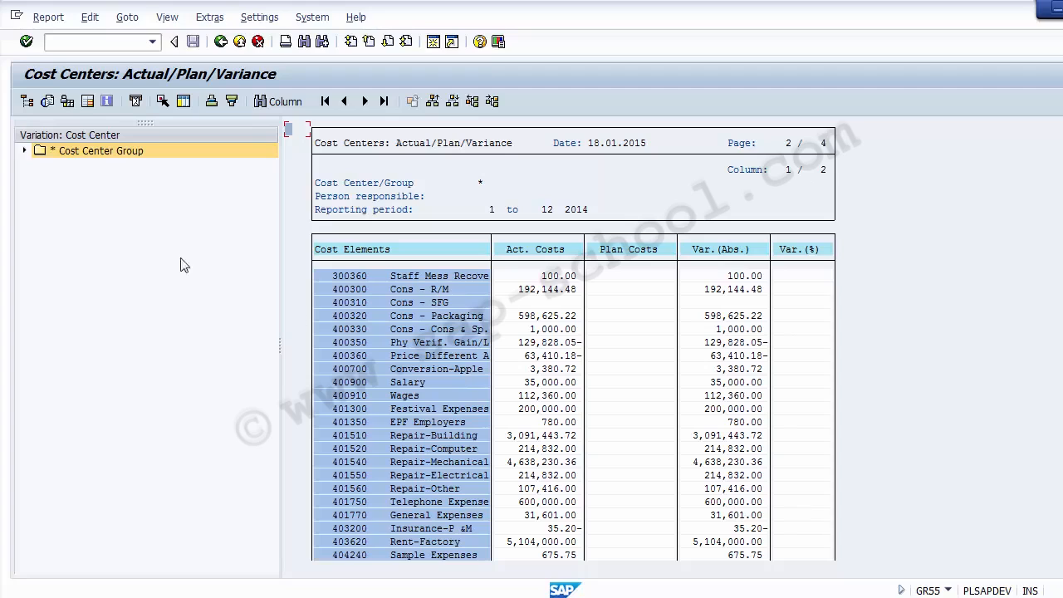
Step: Expand the Cost Center Group variation and show the figures for cost centers 101000 Common - Unit 1 and 101010 Capsule
{"action": "left_click", "coordinate": [26, 152]}
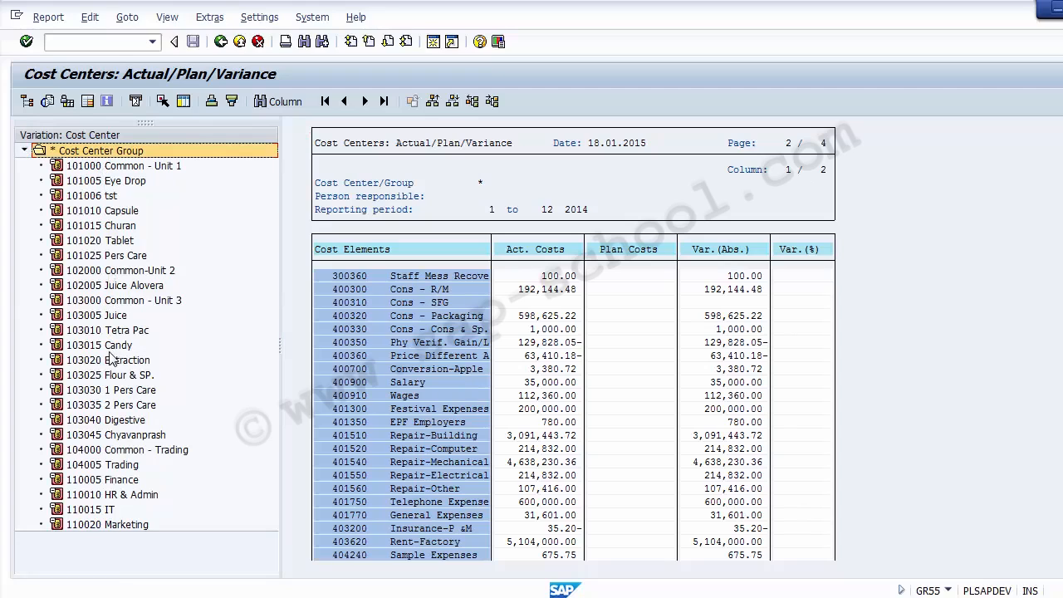
{"action": "left_click", "coordinate": [108, 169]}
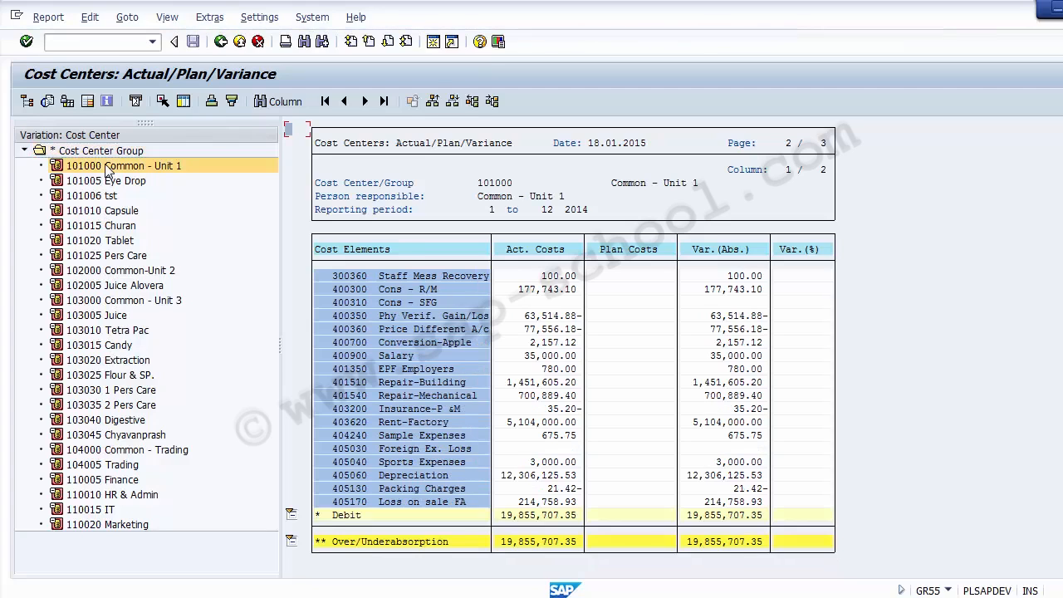
{"action": "left_click", "coordinate": [107, 212]}
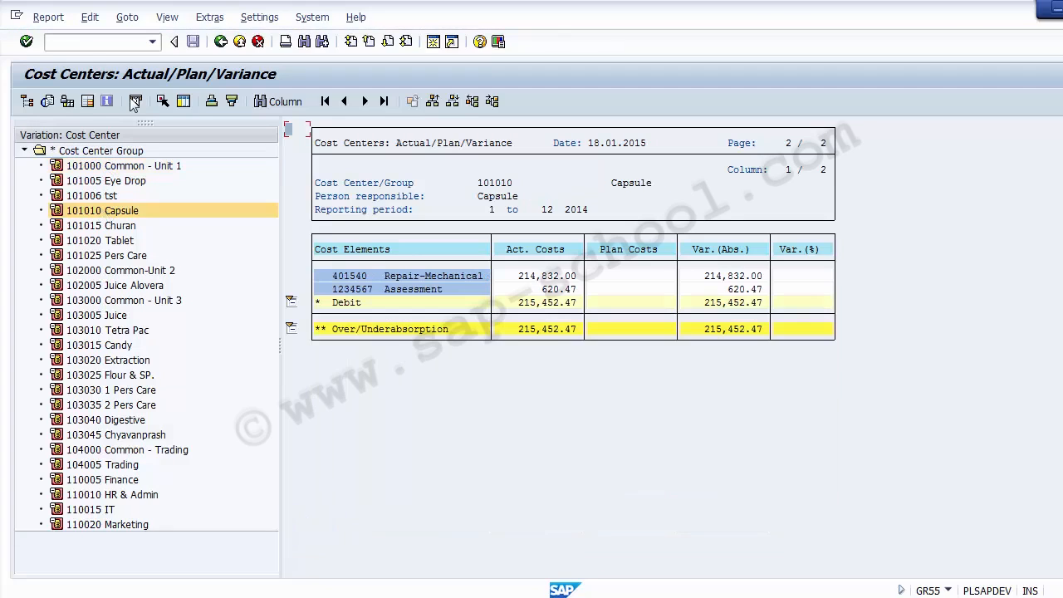
Step: Exit the report to the report group entry screen and run 1SIP again with the same selections
{"action": "left_click", "coordinate": [220, 41]}
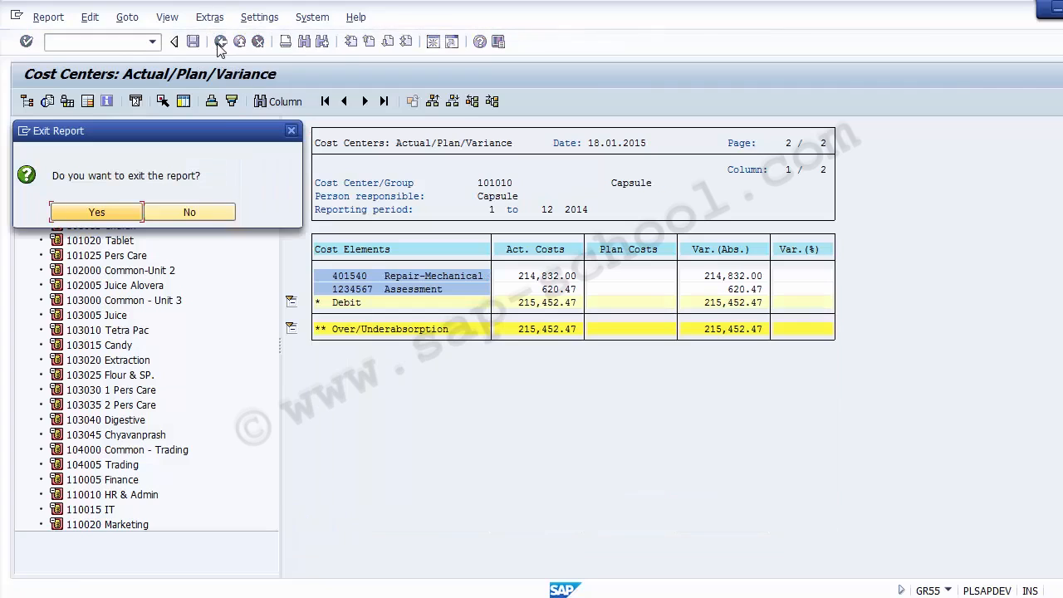
{"action": "left_click", "coordinate": [94, 212]}
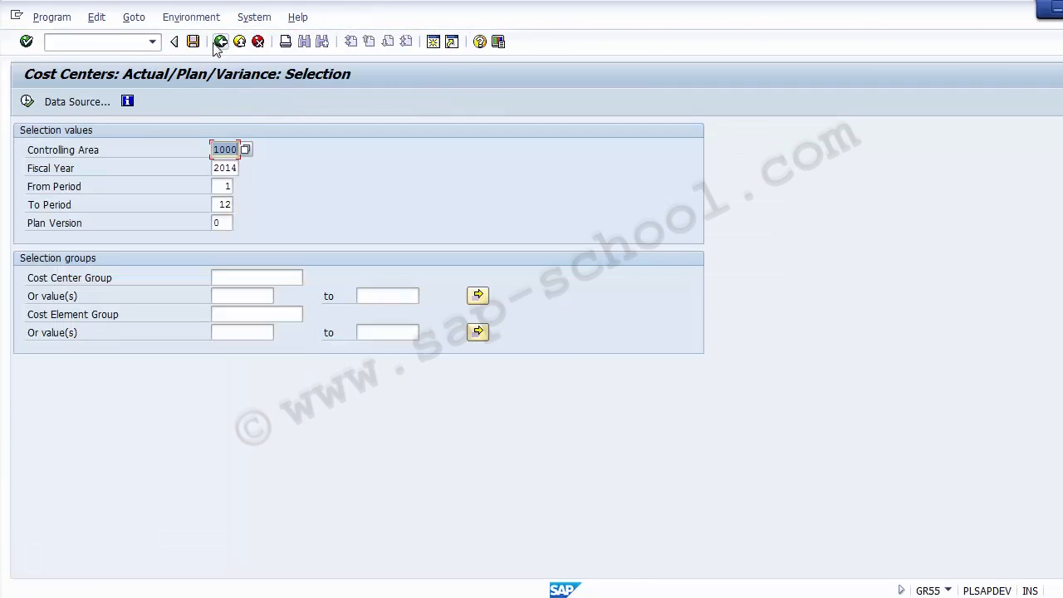
{"action": "left_click", "coordinate": [220, 42]}
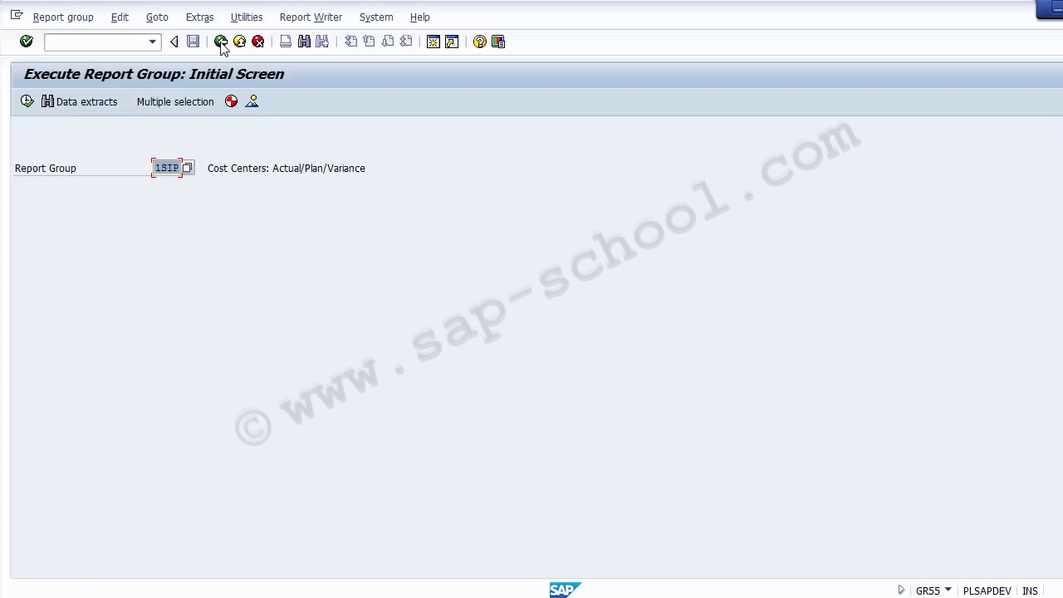
{"action": "left_click", "coordinate": [26, 102]}
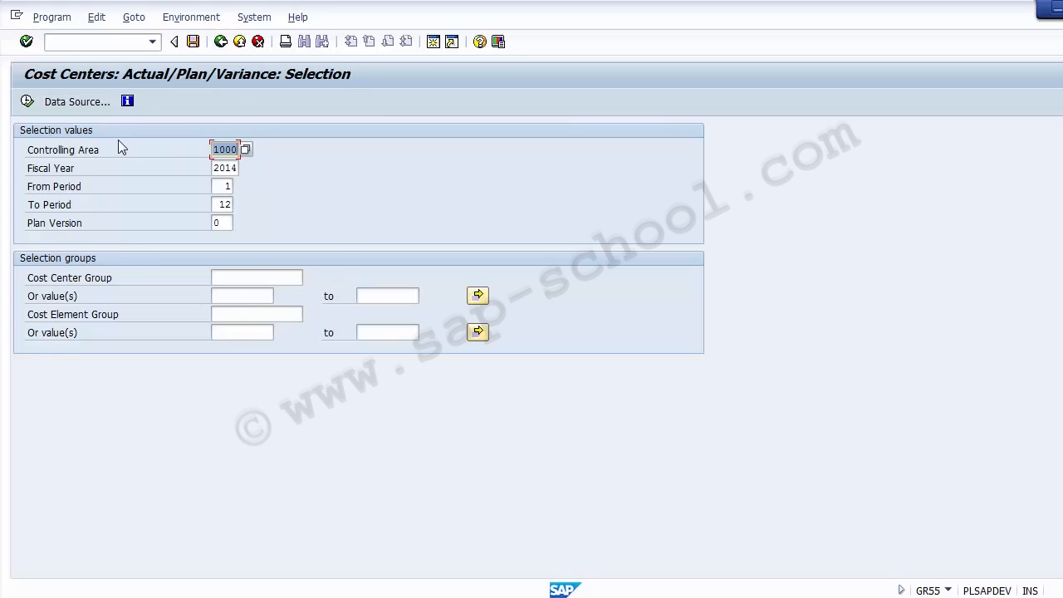
{"action": "left_click", "coordinate": [27, 102]}
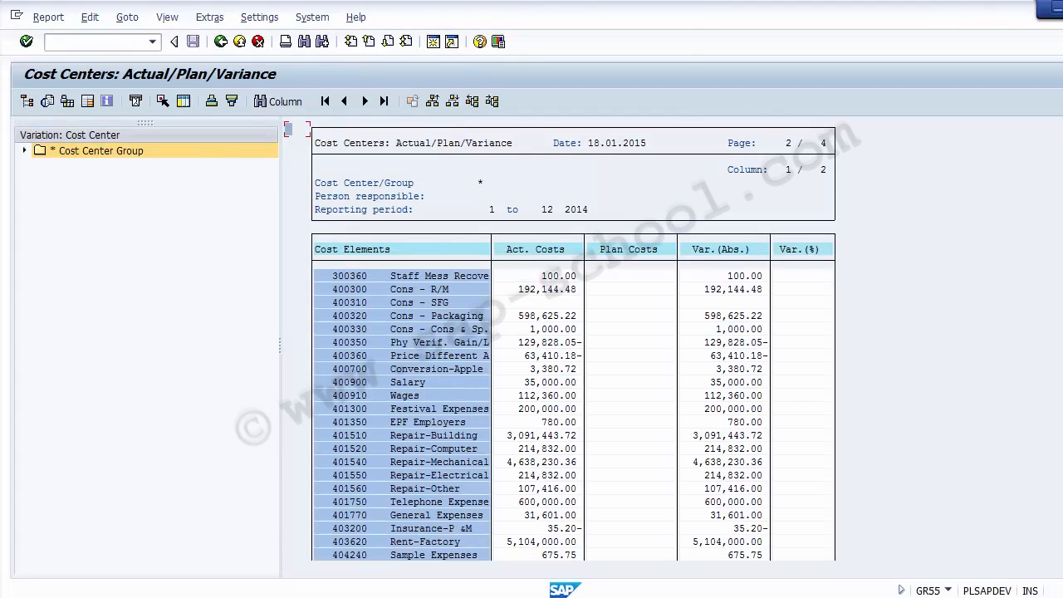
Step: Switch to the PowerPoint presentation and show the Elements of Report Painter slide
{"action": "key", "text": "alt+Tab"}
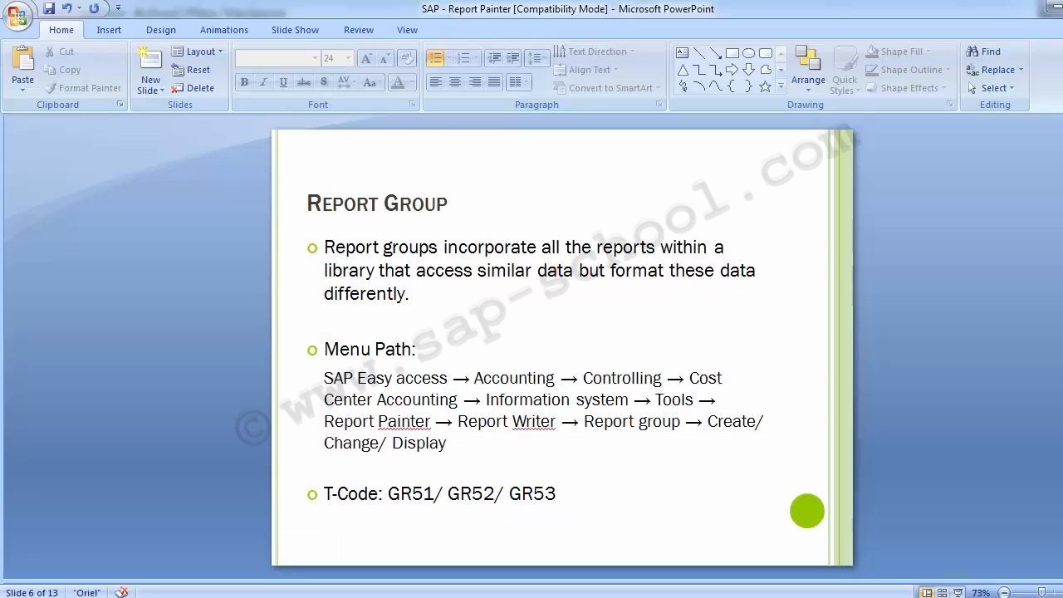
{"action": "key", "text": "Page_Down"}
{"action": "key", "text": "Page_Up"}
{"action": "key", "text": "Page_Up"}
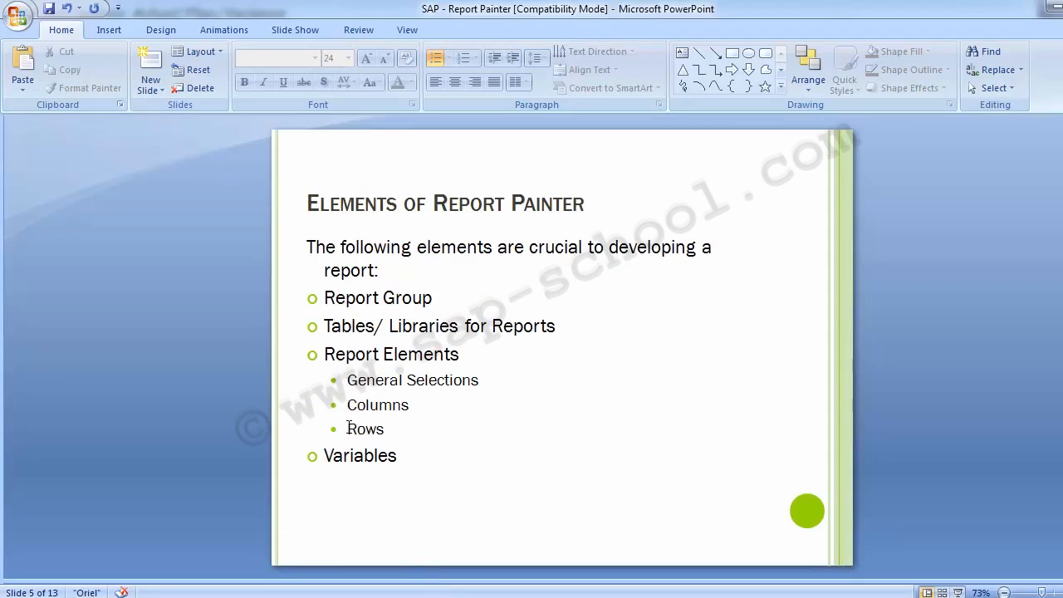
Step: Switch back to SAP, display the header of library 1VK in GR23 and highlight its library code, description and component ID
{"action": "key", "text": "alt+Tab"}
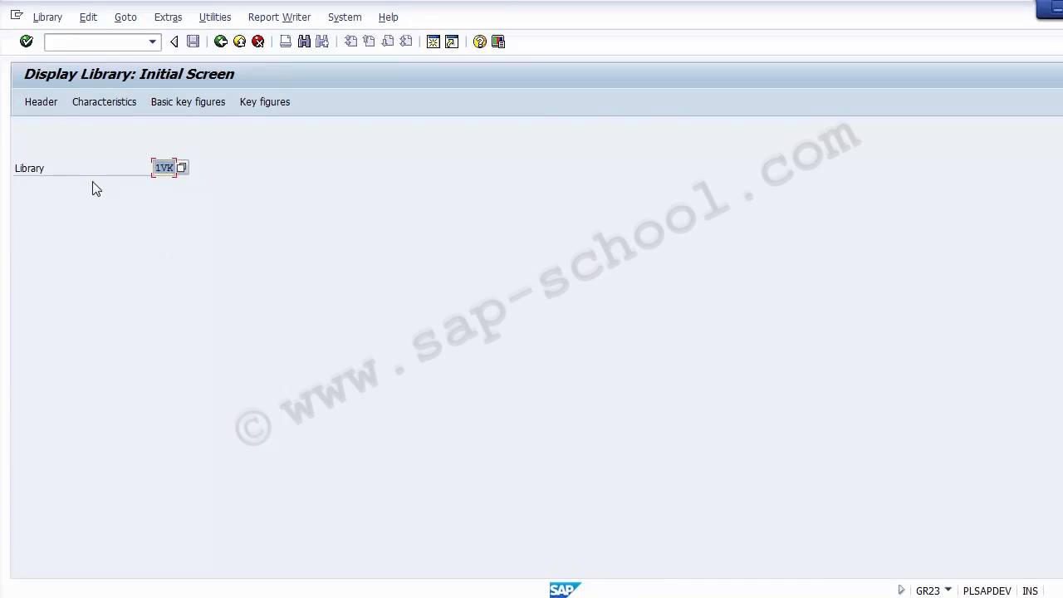
{"action": "key", "text": "Return"}
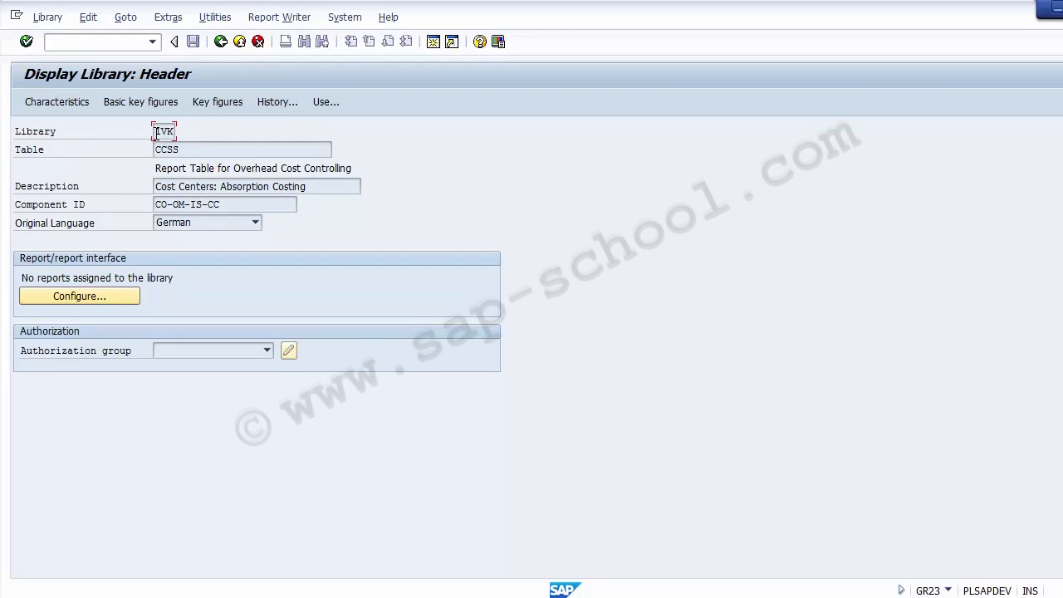
{"action": "left_click_drag", "start_coordinate": [156, 131], "coordinate": [145, 150]}
{"action": "left_click_drag", "start_coordinate": [318, 186], "coordinate": [158, 184]}
{"action": "left_click", "coordinate": [240, 204]}
{"action": "left_click_drag", "start_coordinate": [241, 205], "coordinate": [137, 209]}
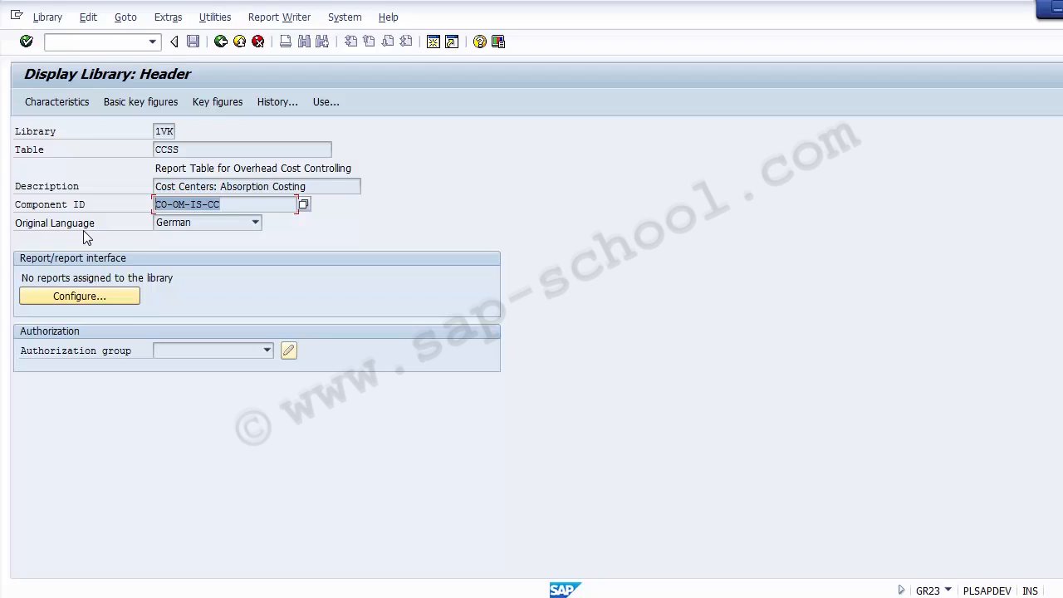
Step: Display library 1VK's characteristics and highlight entries such as Controlling Area, Fiscal Year, Cost Element, Activity Type, Statistical key figure, Value Type, Version and CO Debit/Credit Indicator
{"action": "left_click", "coordinate": [58, 104]}
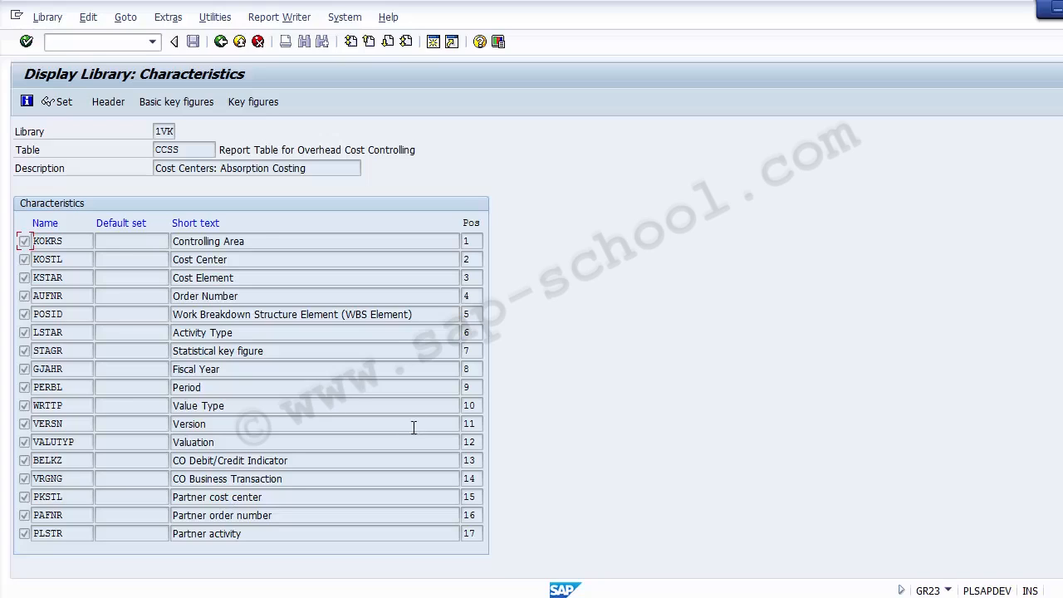
{"action": "left_click_drag", "start_coordinate": [248, 241], "coordinate": [155, 247]}
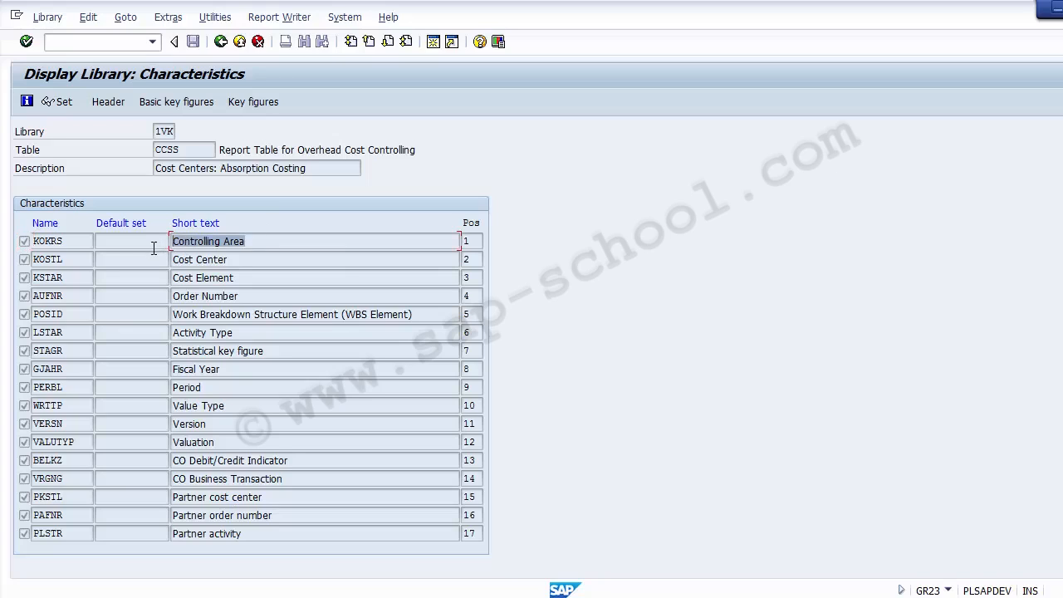
{"action": "left_click_drag", "start_coordinate": [230, 370], "coordinate": [172, 369]}
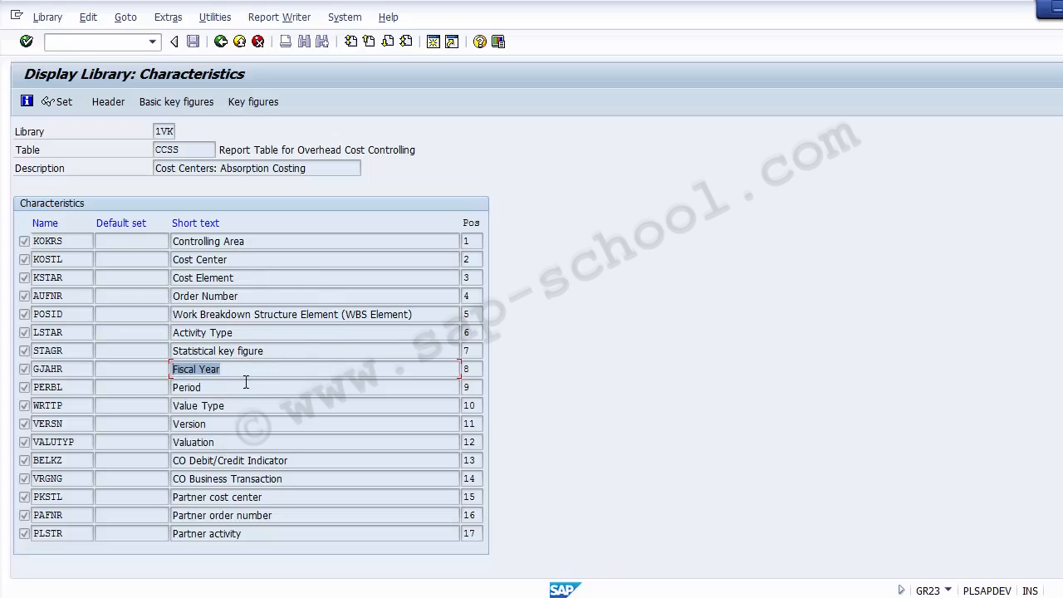
{"action": "left_click_drag", "start_coordinate": [246, 259], "coordinate": [157, 277]}
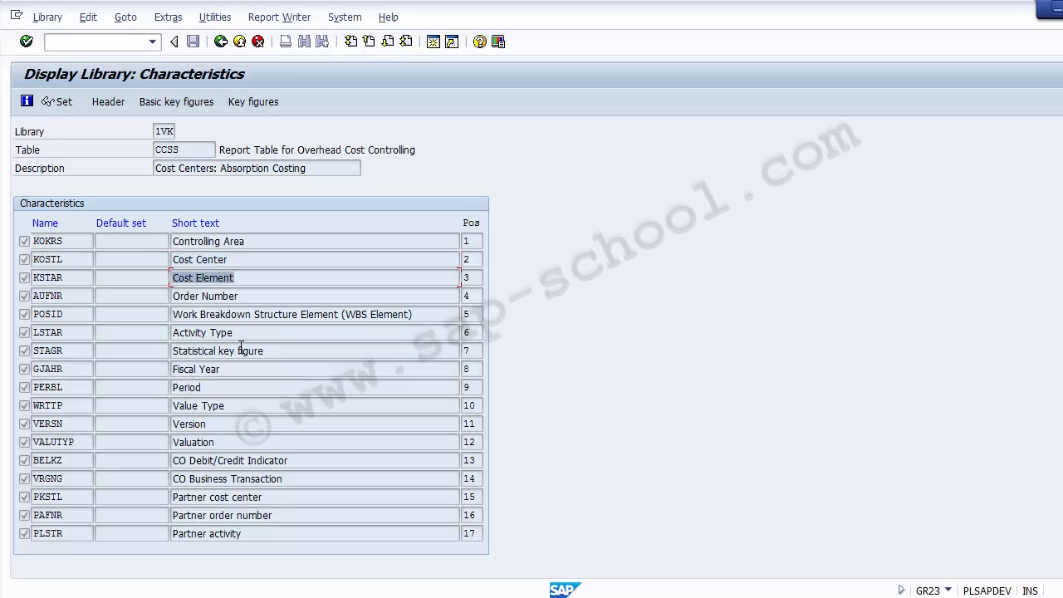
{"action": "left_click_drag", "start_coordinate": [250, 334], "coordinate": [173, 332]}
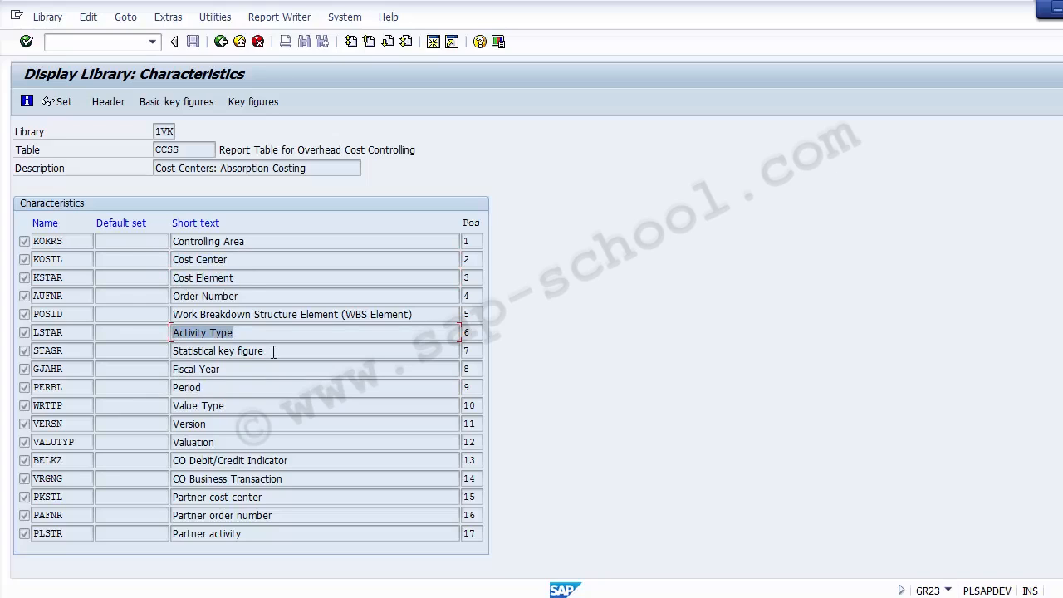
{"action": "left_click_drag", "start_coordinate": [273, 351], "coordinate": [176, 351]}
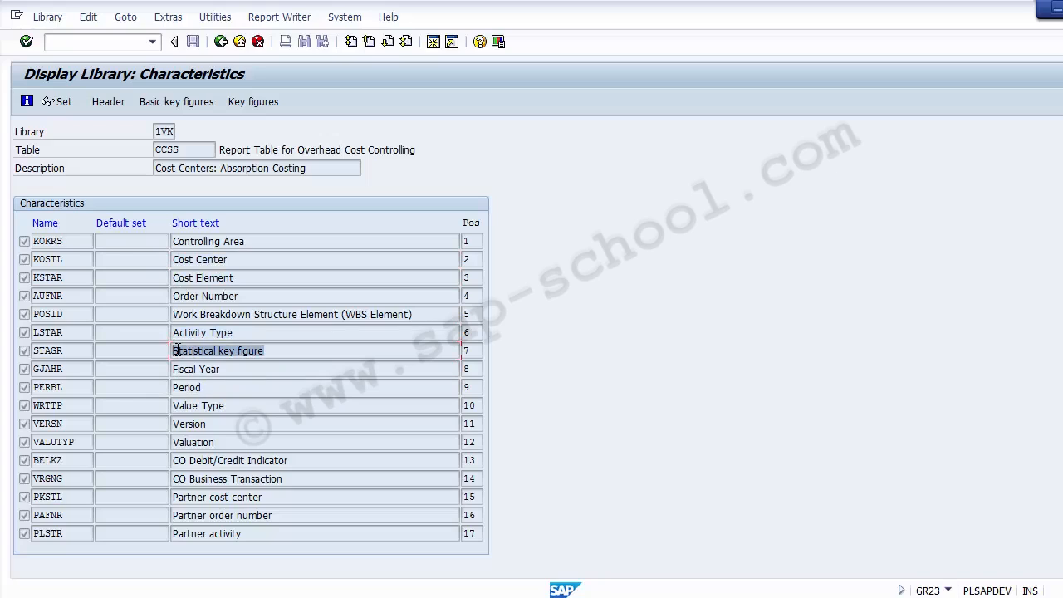
{"action": "left_click_drag", "start_coordinate": [246, 407], "coordinate": [176, 406]}
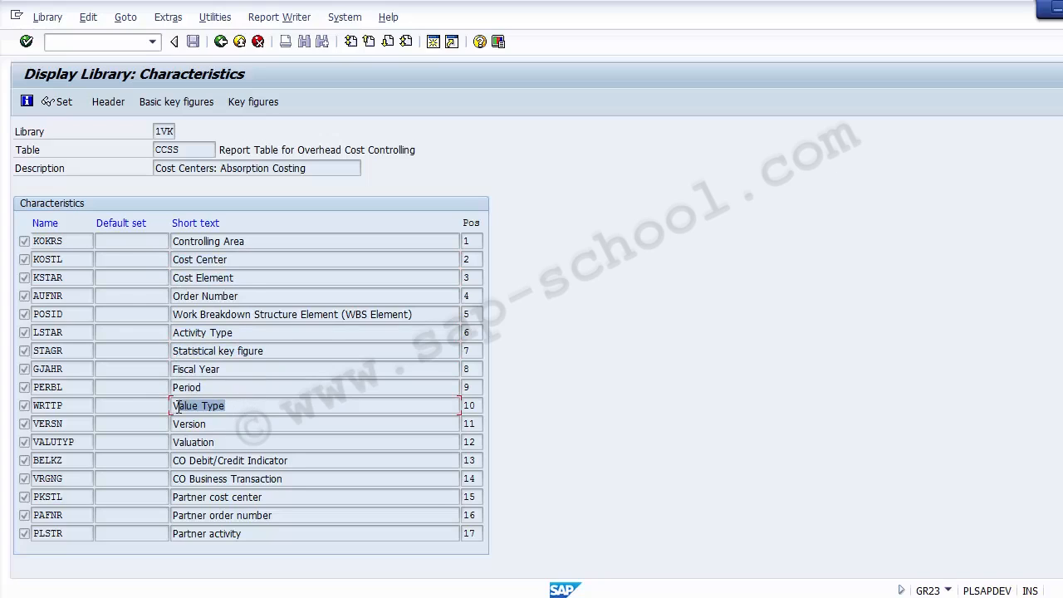
{"action": "mouse_move", "coordinate": [177, 407]}
{"action": "left_mouse_down"}
{"action": "mouse_move", "coordinate": [239, 407]}
{"action": "mouse_move", "coordinate": [162, 404]}
{"action": "left_mouse_up"}
{"action": "left_click_drag", "start_coordinate": [209, 424], "coordinate": [161, 425]}
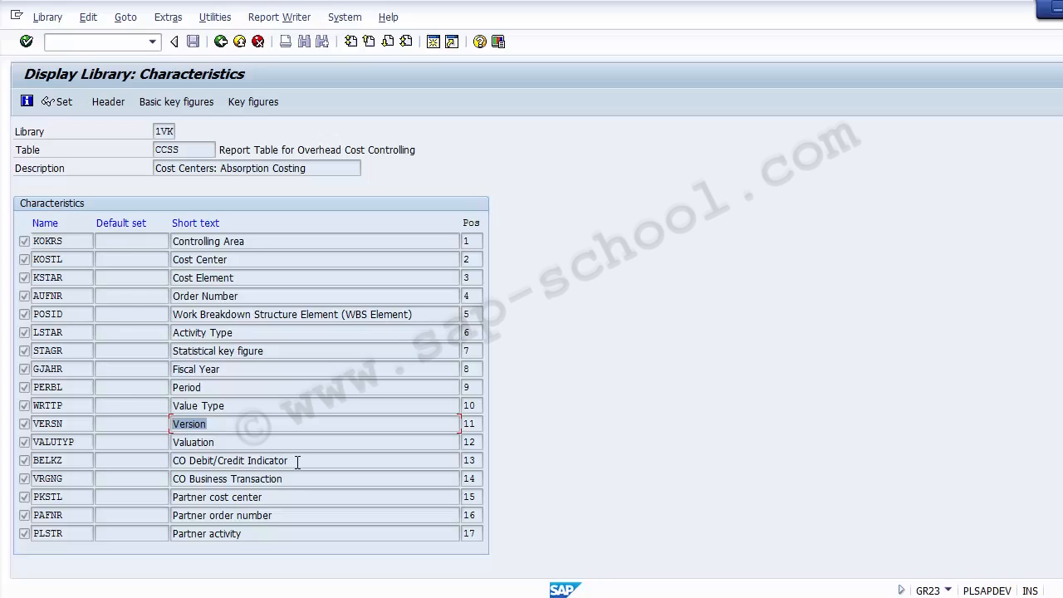
{"action": "left_click_drag", "start_coordinate": [297, 462], "coordinate": [157, 466]}
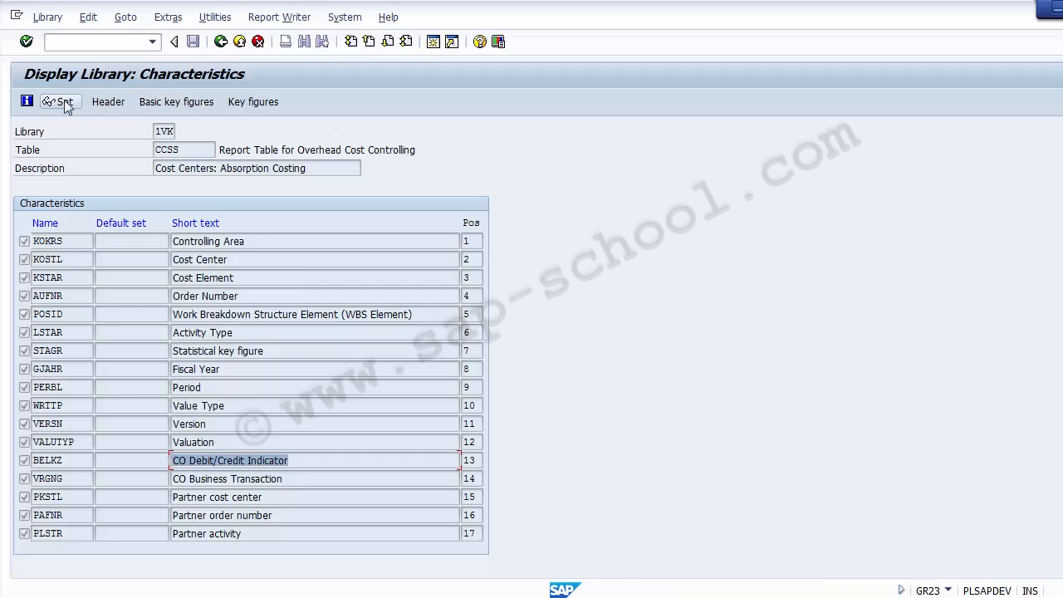
Step: Display the library's key figures and highlight total actual costs, total plan costs, actual quantity, planned quantity and actual activity
{"action": "left_click", "coordinate": [242, 103]}
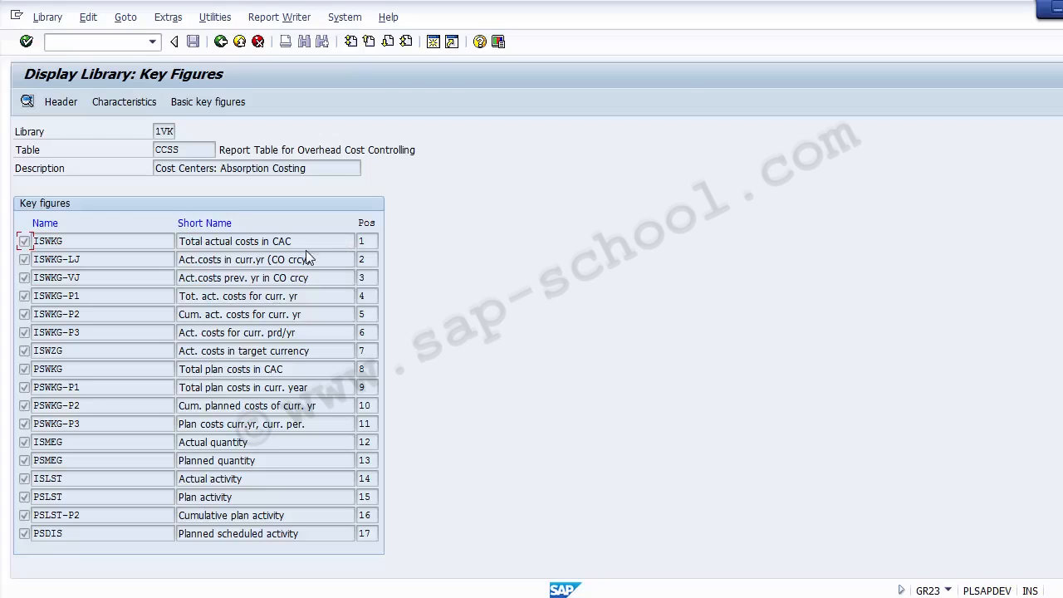
{"action": "left_click_drag", "start_coordinate": [312, 241], "coordinate": [178, 247]}
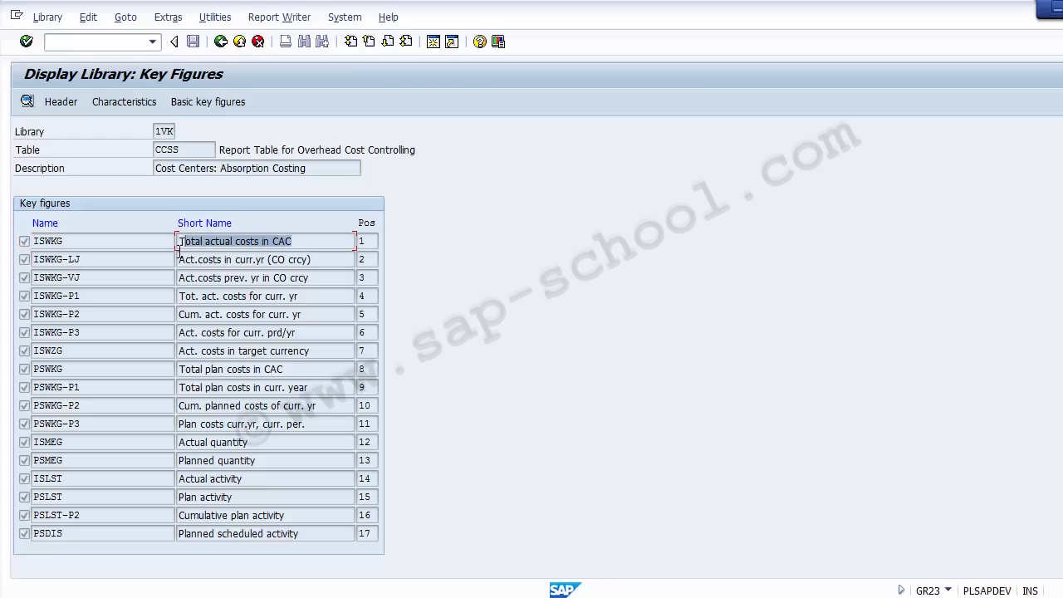
{"action": "left_click", "coordinate": [301, 241]}
{"action": "left_click_drag", "start_coordinate": [301, 241], "coordinate": [172, 229]}
{"action": "left_click_drag", "start_coordinate": [322, 369], "coordinate": [160, 369]}
{"action": "left_click", "coordinate": [277, 442]}
{"action": "left_click_drag", "start_coordinate": [277, 442], "coordinate": [172, 442]}
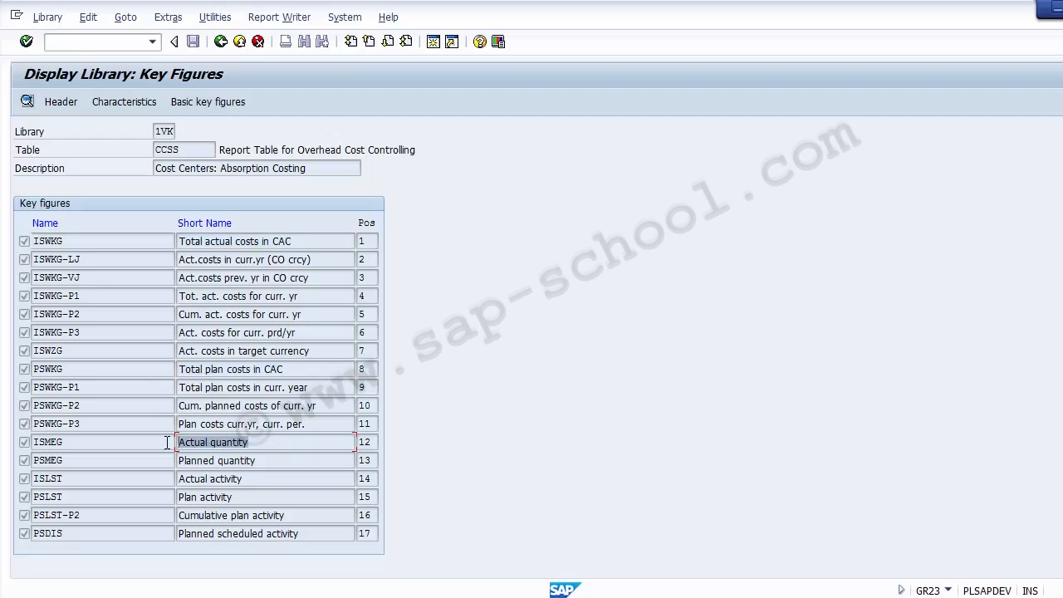
{"action": "left_click_drag", "start_coordinate": [257, 460], "coordinate": [176, 468]}
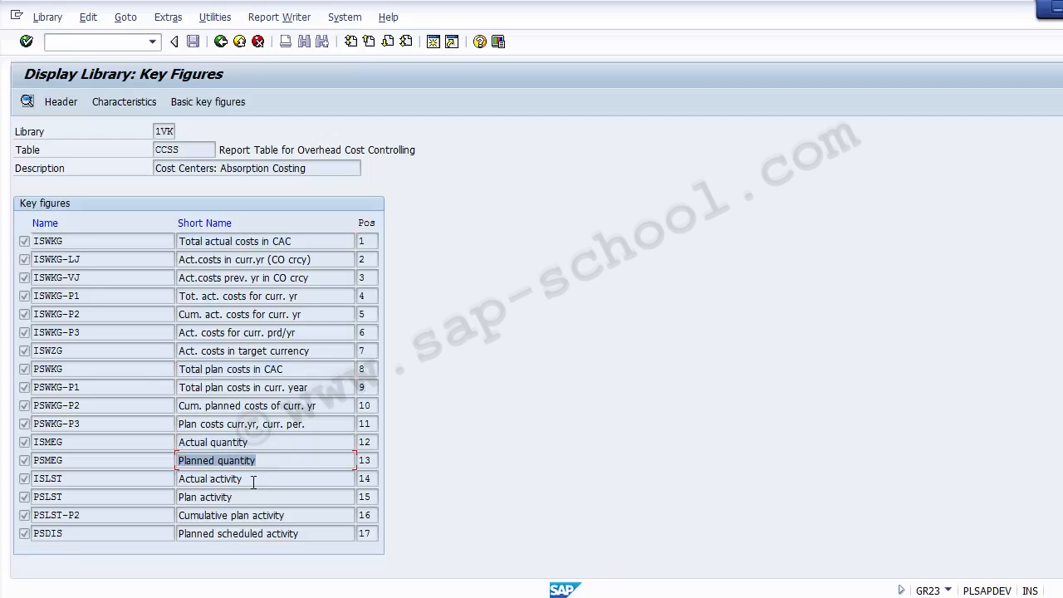
{"action": "left_click_drag", "start_coordinate": [254, 481], "coordinate": [161, 484]}
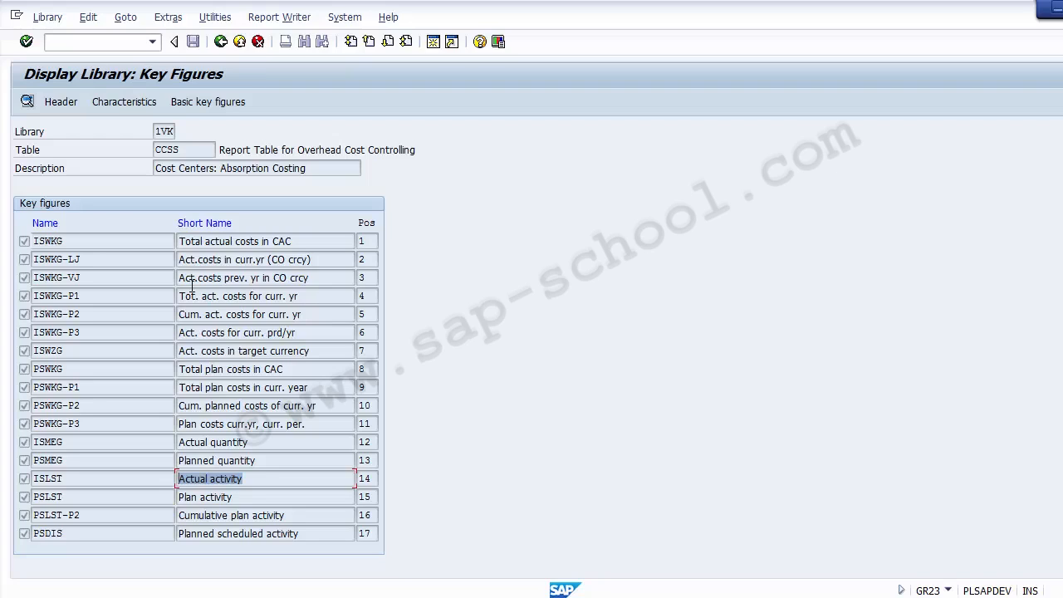
Step: Display the library's basic key figures and highlight Costs (SWKG), Costs in CO area currency, Activity quantity, Statistical quantity and Total costs in target currency
{"action": "left_click", "coordinate": [209, 102]}
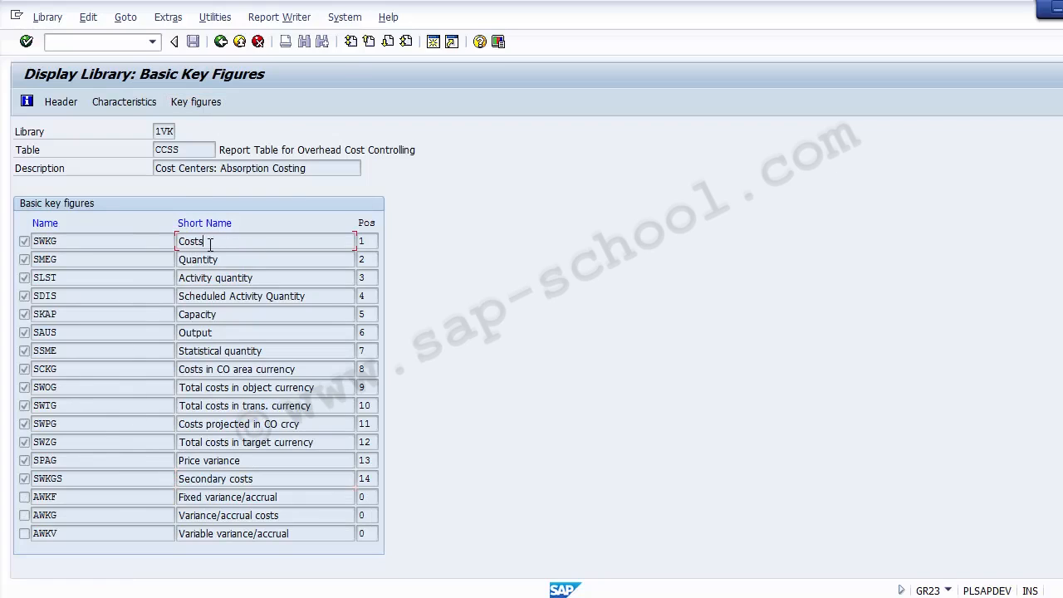
{"action": "left_click_drag", "start_coordinate": [209, 241], "coordinate": [177, 241]}
{"action": "left_click", "coordinate": [77, 241]}
{"action": "left_click_drag", "start_coordinate": [78, 241], "coordinate": [31, 239]}
{"action": "left_click_drag", "start_coordinate": [309, 374], "coordinate": [188, 379]}
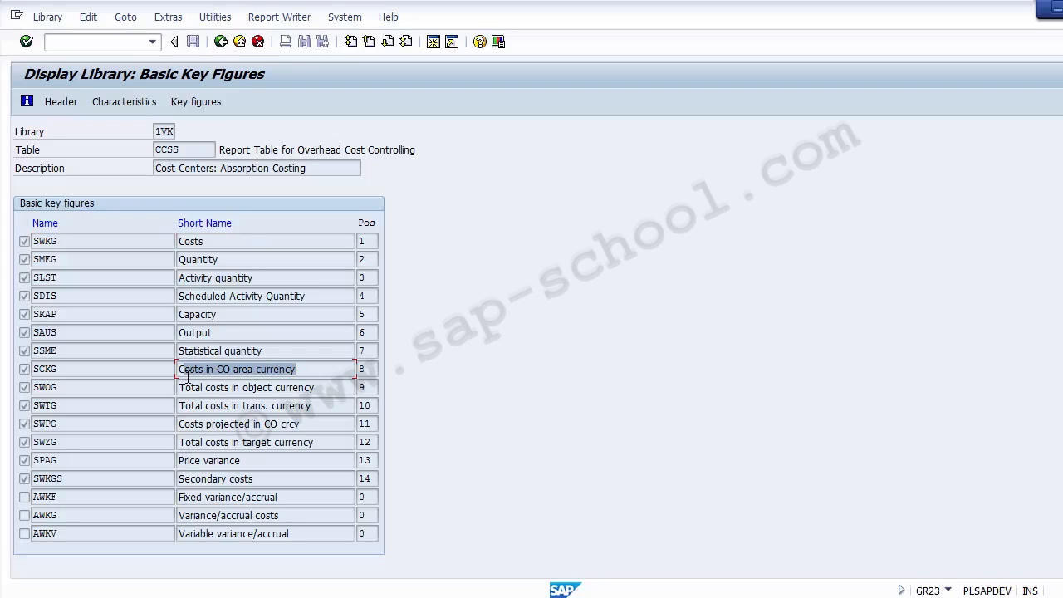
{"action": "left_click_drag", "start_coordinate": [259, 277], "coordinate": [175, 278]}
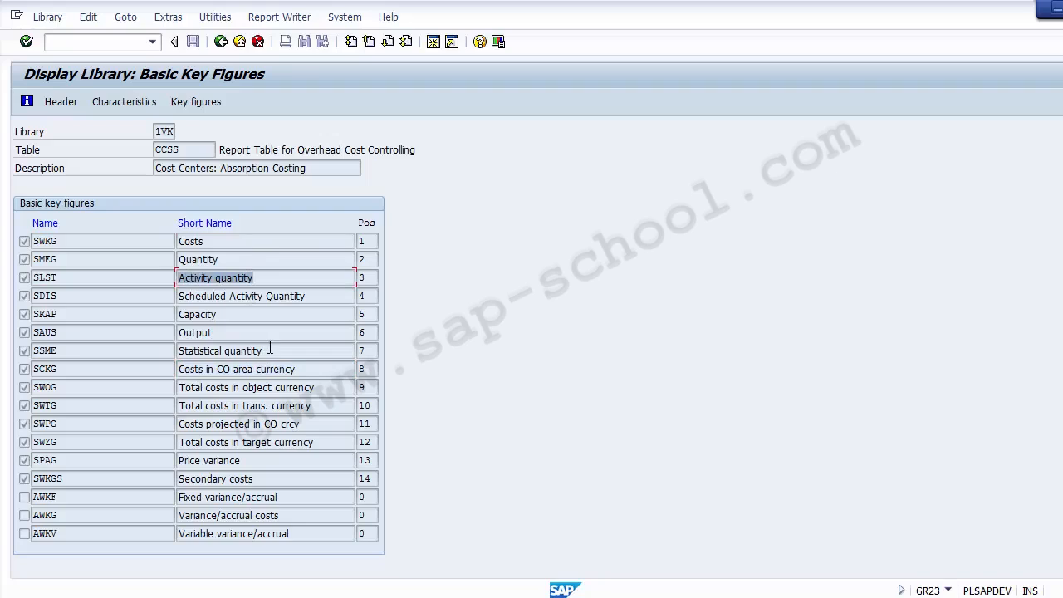
{"action": "left_click_drag", "start_coordinate": [269, 349], "coordinate": [132, 337]}
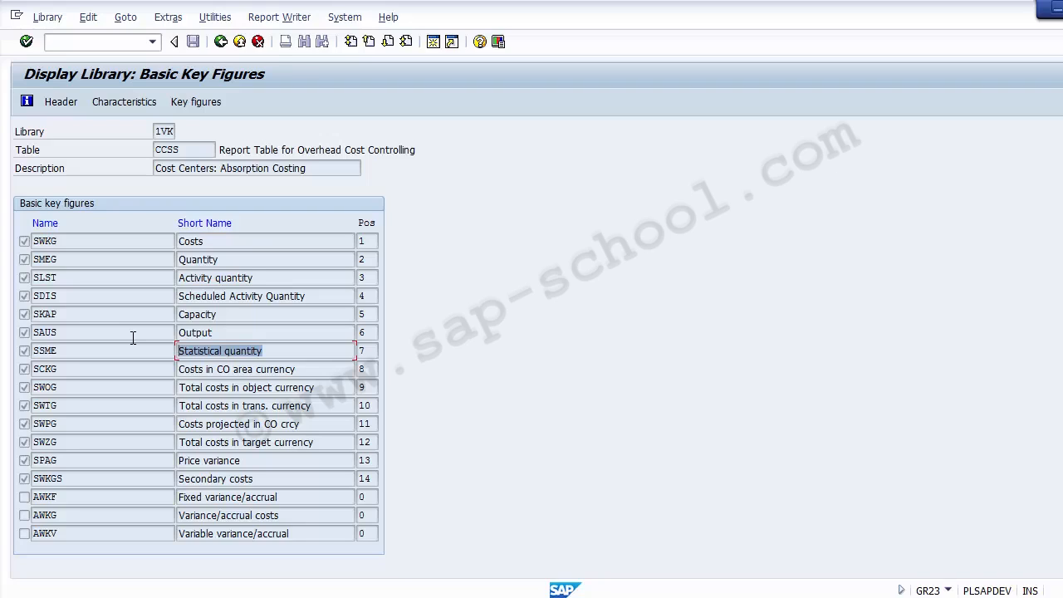
{"action": "left_click_drag", "start_coordinate": [319, 443], "coordinate": [163, 438]}
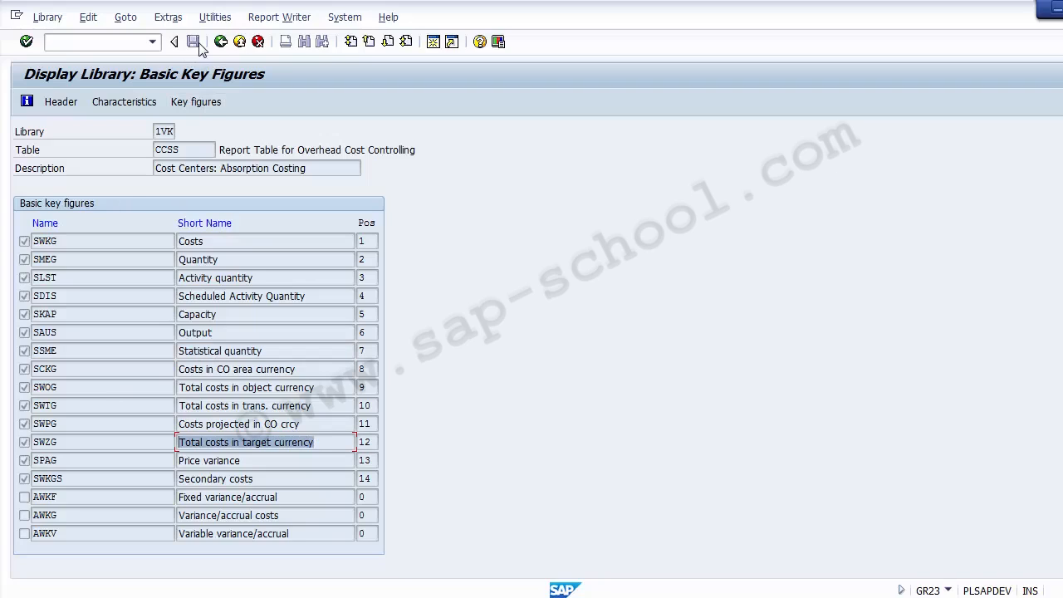
Step: Display library 1VK's header and the list of reports that use it, then leave the header display
{"action": "left_click", "coordinate": [62, 105]}
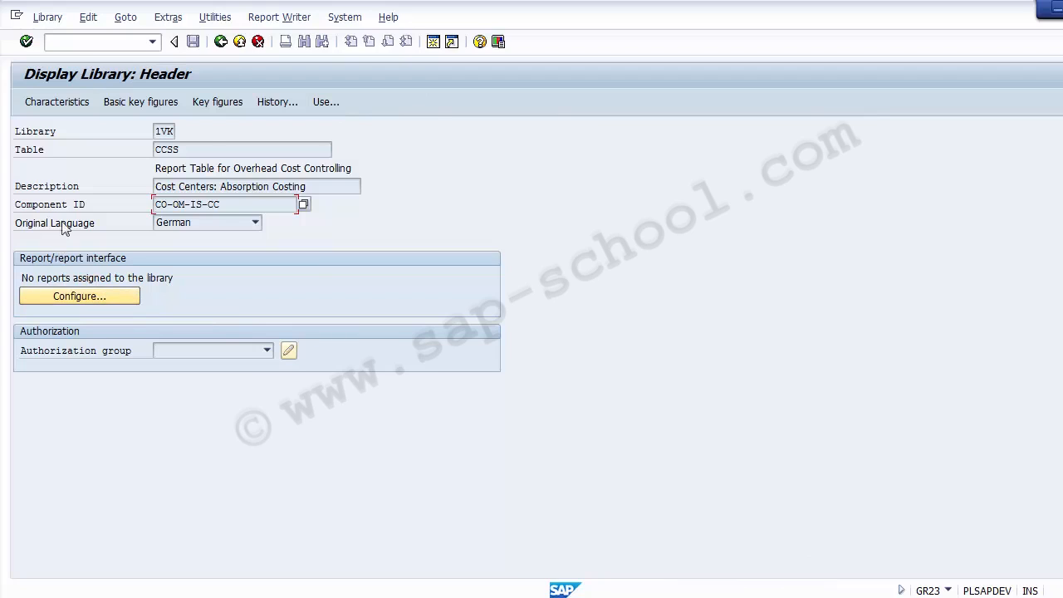
{"action": "left_click", "coordinate": [322, 103]}
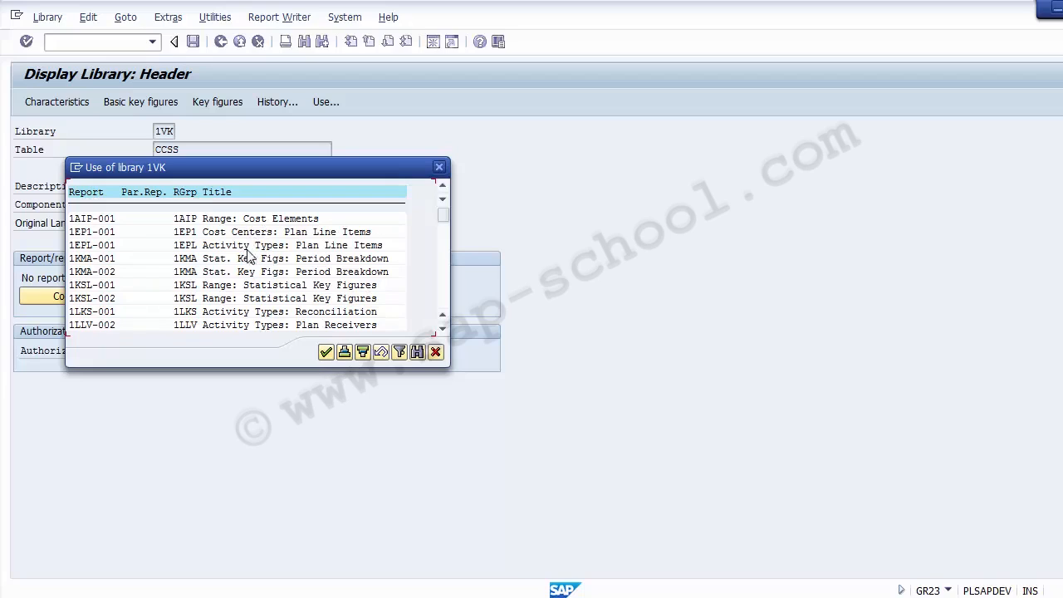
{"action": "left_click", "coordinate": [435, 356]}
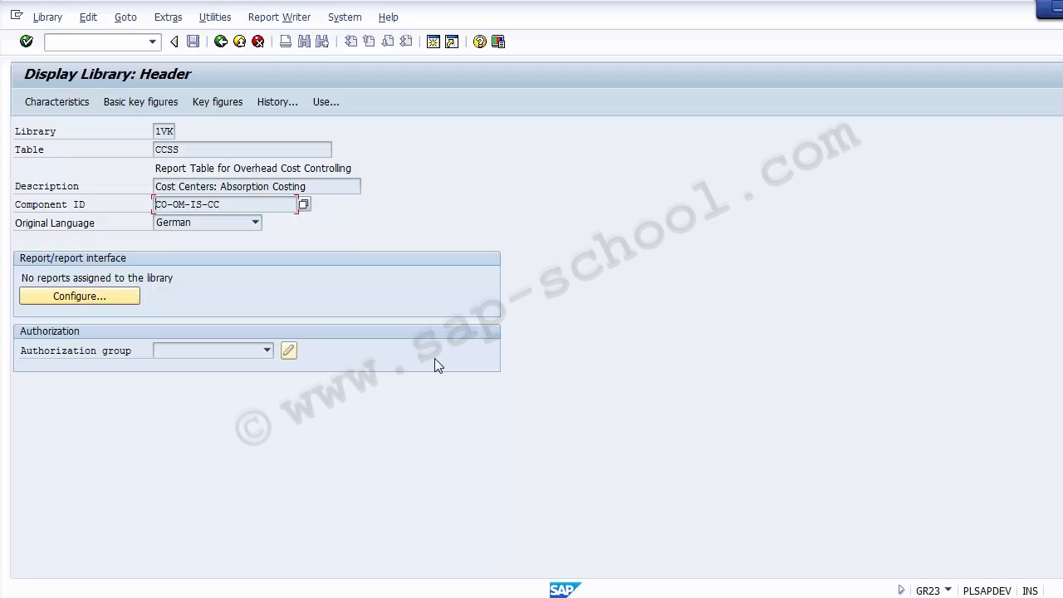
{"action": "left_click", "coordinate": [220, 42]}
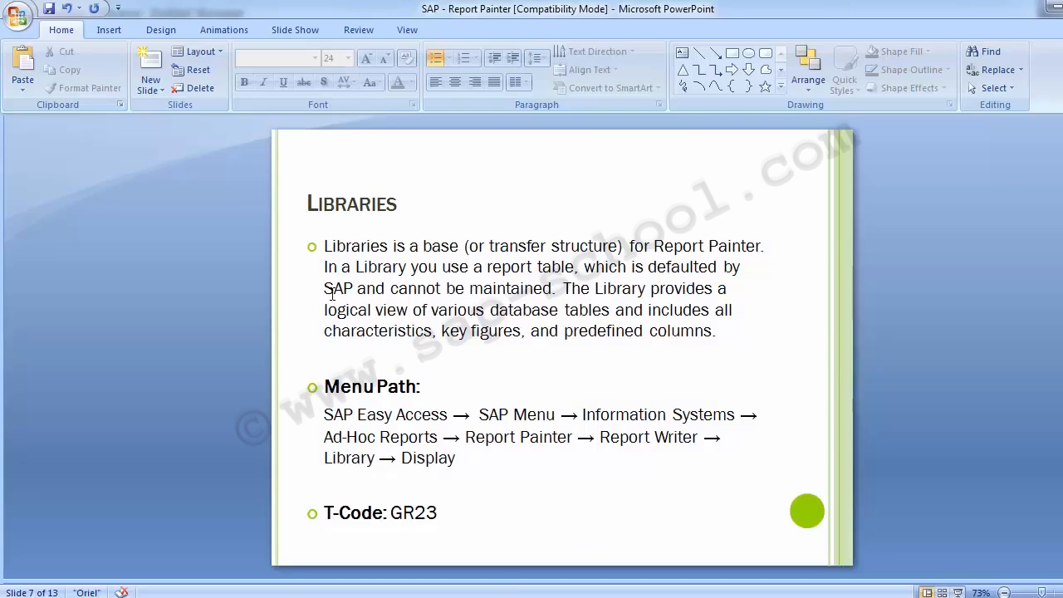
Step: Show the Create Variable slide in PowerPoint and highlight its menu path and transaction codes GS11/ GS12/ GS13
{"action": "scroll", "coordinate": [331, 294], "scroll_direction": "down", "scroll_amount": 1}
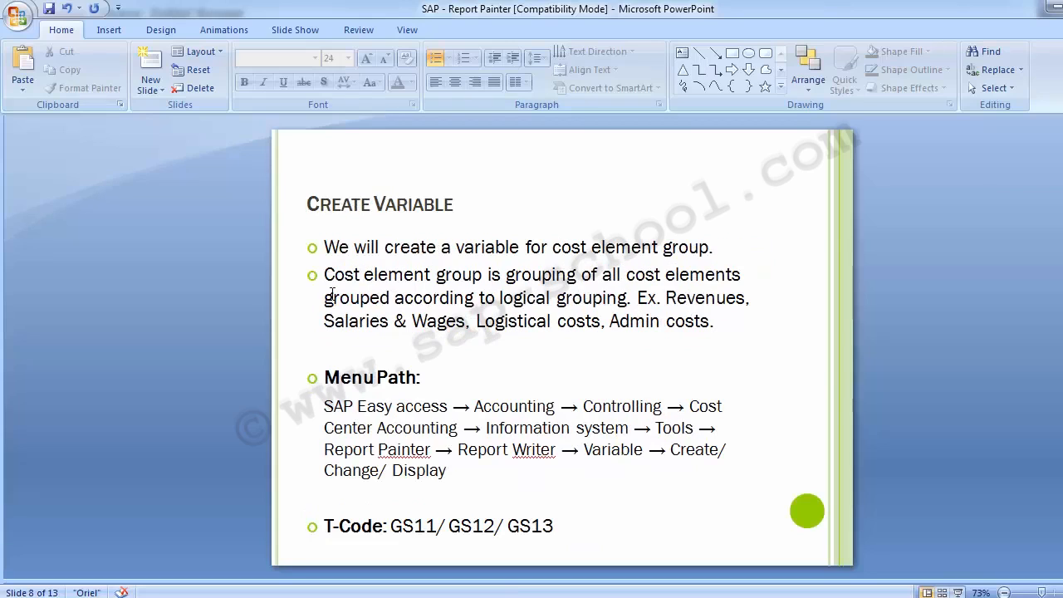
{"action": "left_click_drag", "start_coordinate": [324, 406], "coordinate": [451, 474]}
{"action": "left_click", "coordinate": [390, 525]}
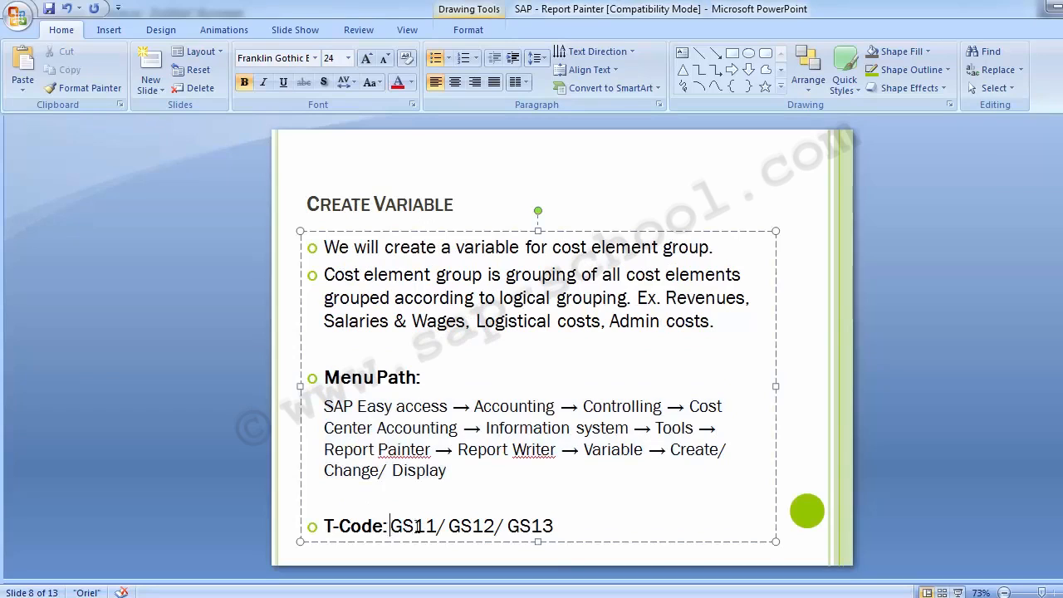
{"action": "left_click_drag", "start_coordinate": [416, 525], "coordinate": [578, 522]}
{"action": "left_click", "coordinate": [182, 344]}
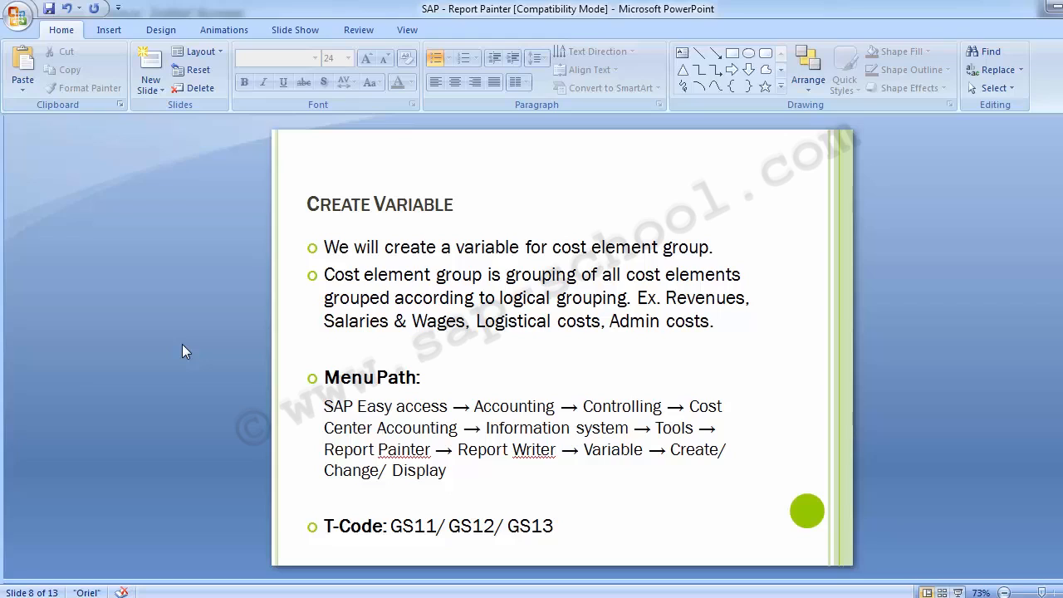
Step: On the Copy Existing Report slide, move "Create new Report Group" to the start of the list of steps
{"action": "scroll", "coordinate": [184, 351], "scroll_direction": "down", "scroll_amount": 1}
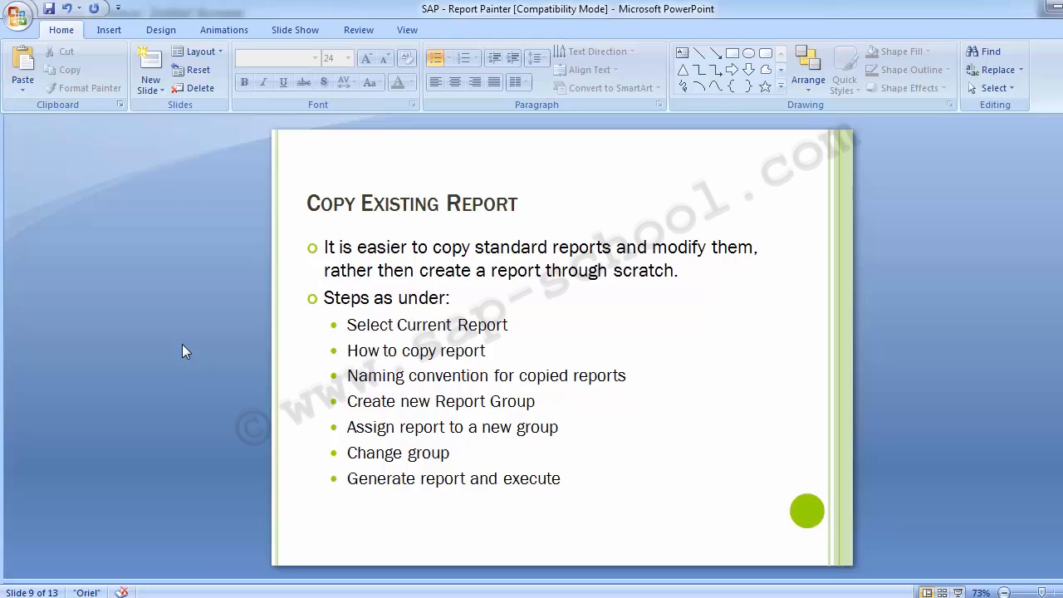
{"action": "key", "text": "alt+shift+Up"}
{"action": "key", "text": "alt+shift+Up"}
{"action": "key", "text": "alt+shift+Up"}
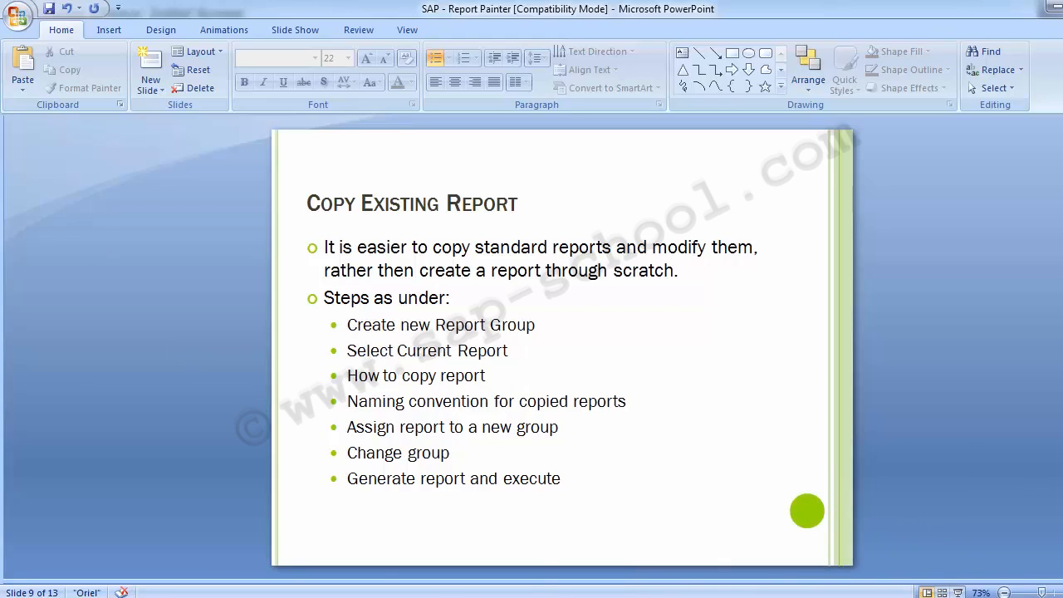
Step: Switch back to SAP and leave GR23 for the SAP Easy Access menu with /n
{"action": "mouse_move", "coordinate": [433, 591]}
{"action": "left_click", "coordinate": [459, 561]}
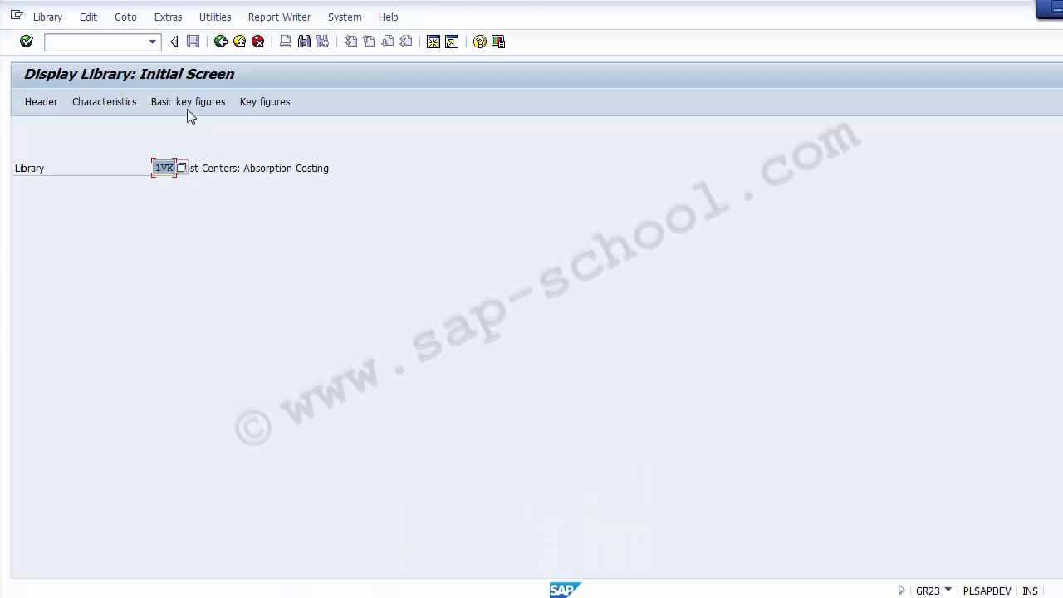
{"action": "left_click", "coordinate": [110, 43]}
{"action": "type", "text": "/n"}
{"action": "key", "text": "Return"}
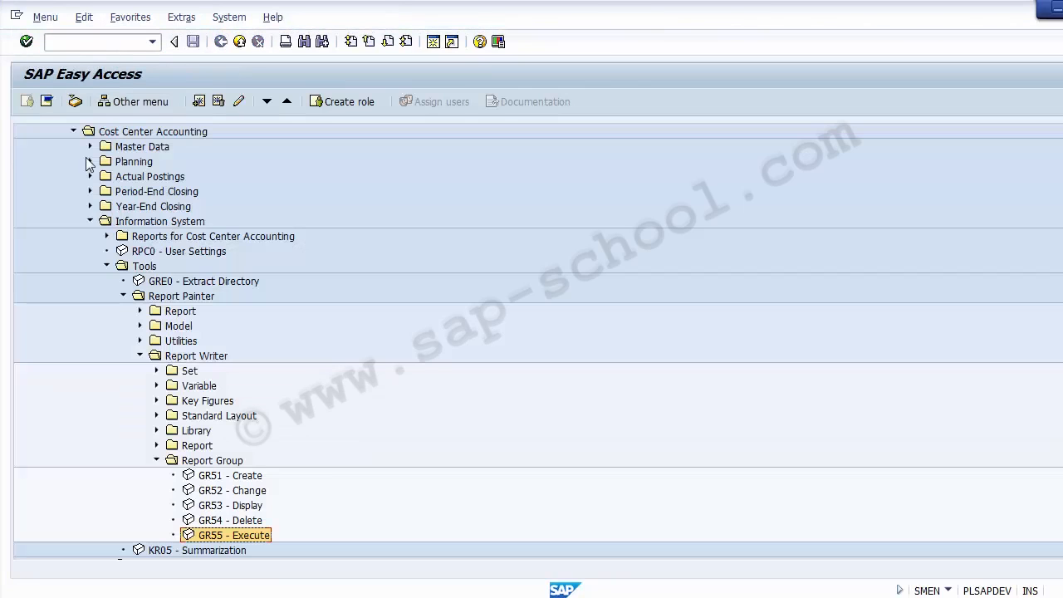
Step: Collapse the open SAP menu folders and reopen the path Accounting, Controlling, Cost Center Accounting, Information System
{"action": "left_click", "coordinate": [91, 221]}
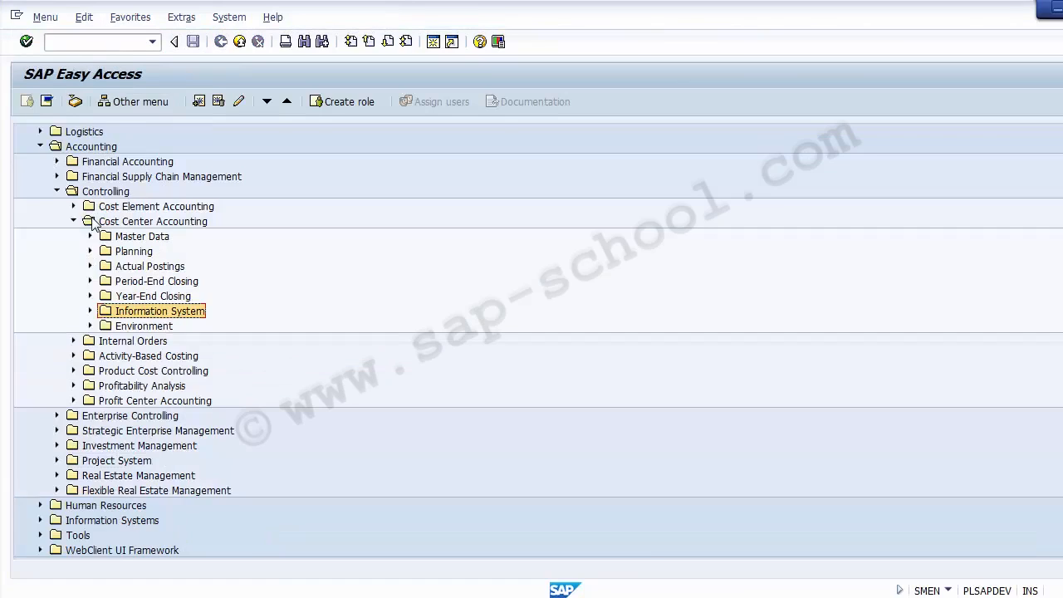
{"action": "left_click", "coordinate": [57, 192]}
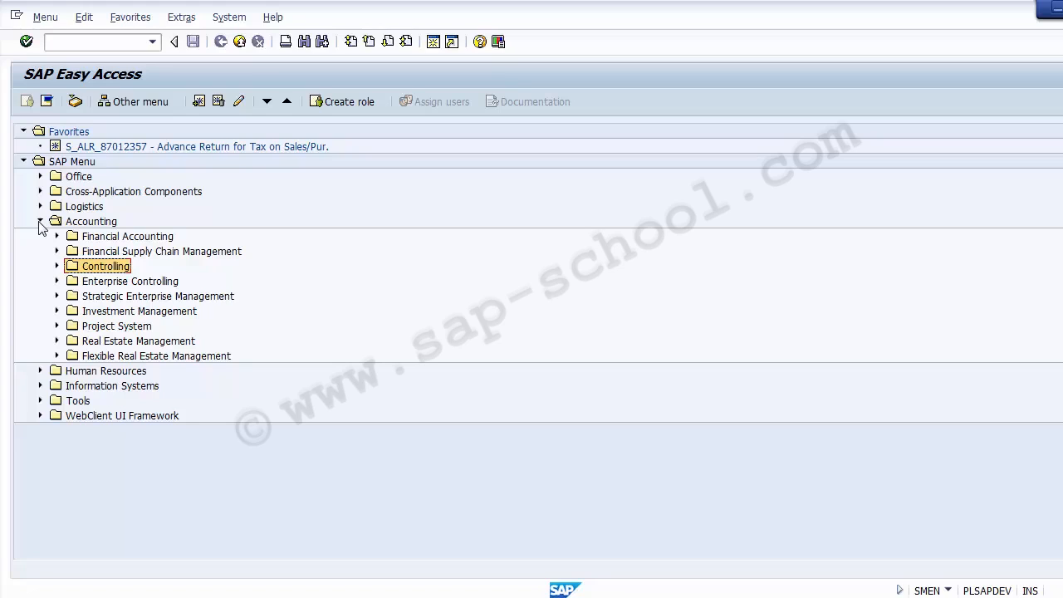
{"action": "left_click", "coordinate": [56, 267]}
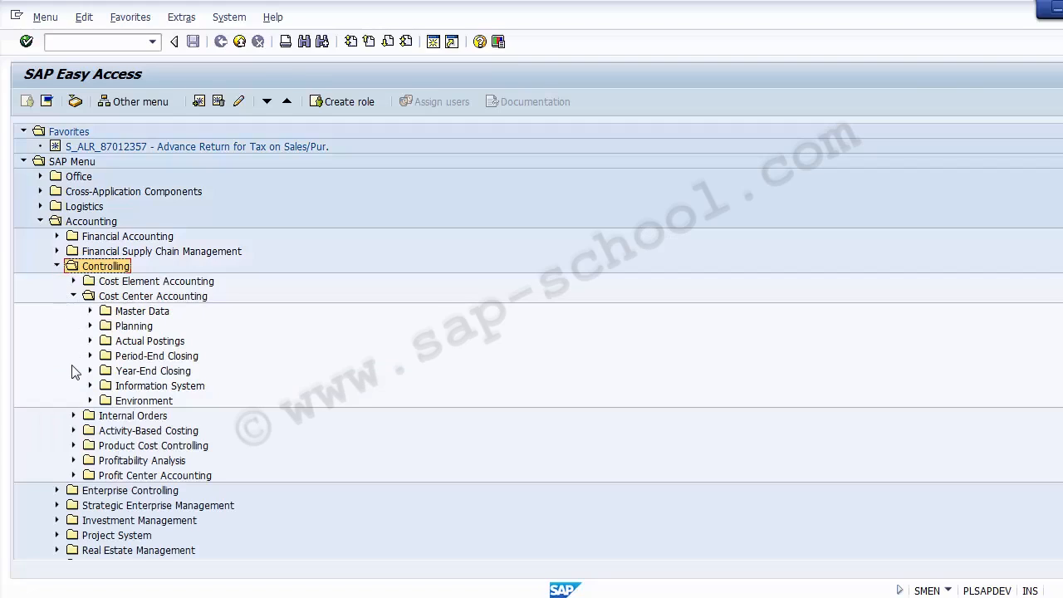
{"action": "left_click", "coordinate": [56, 266]}
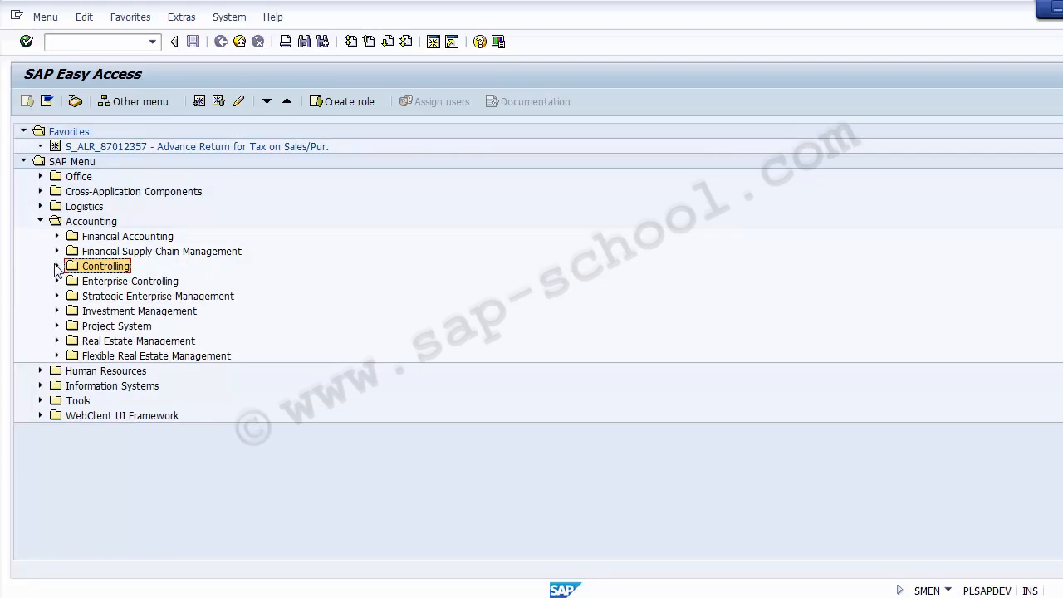
{"action": "left_click", "coordinate": [40, 221]}
{"action": "left_click", "coordinate": [40, 221]}
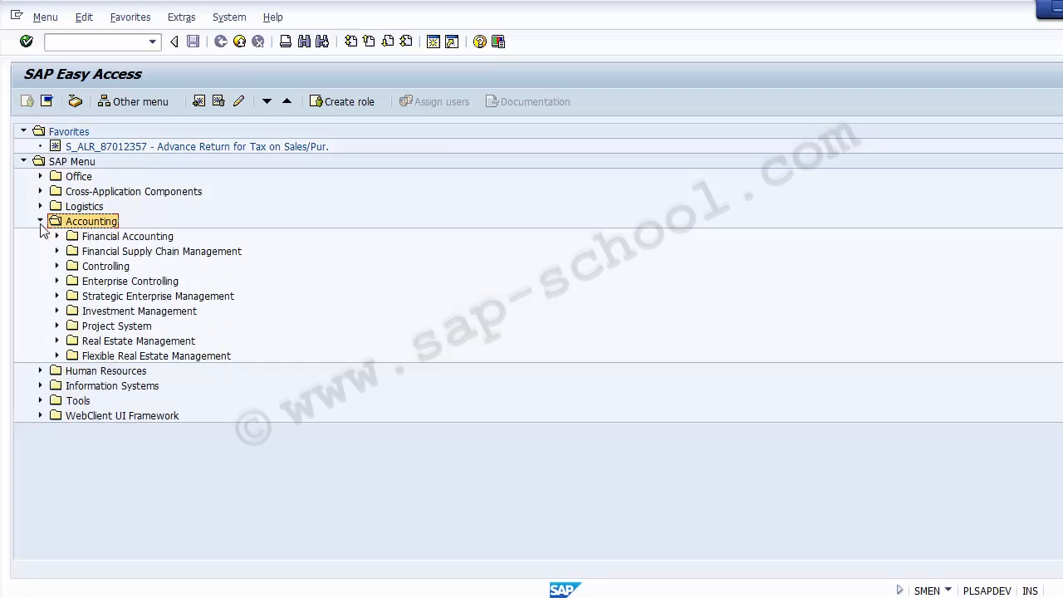
{"action": "left_click", "coordinate": [57, 265]}
{"action": "left_click", "coordinate": [128, 386]}
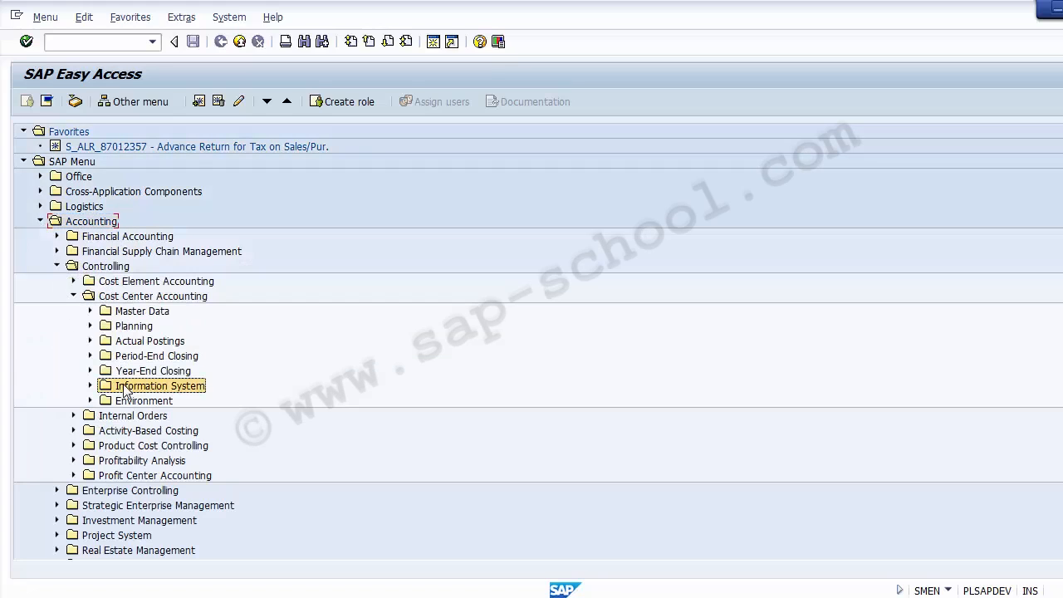
{"action": "left_click", "coordinate": [90, 386]}
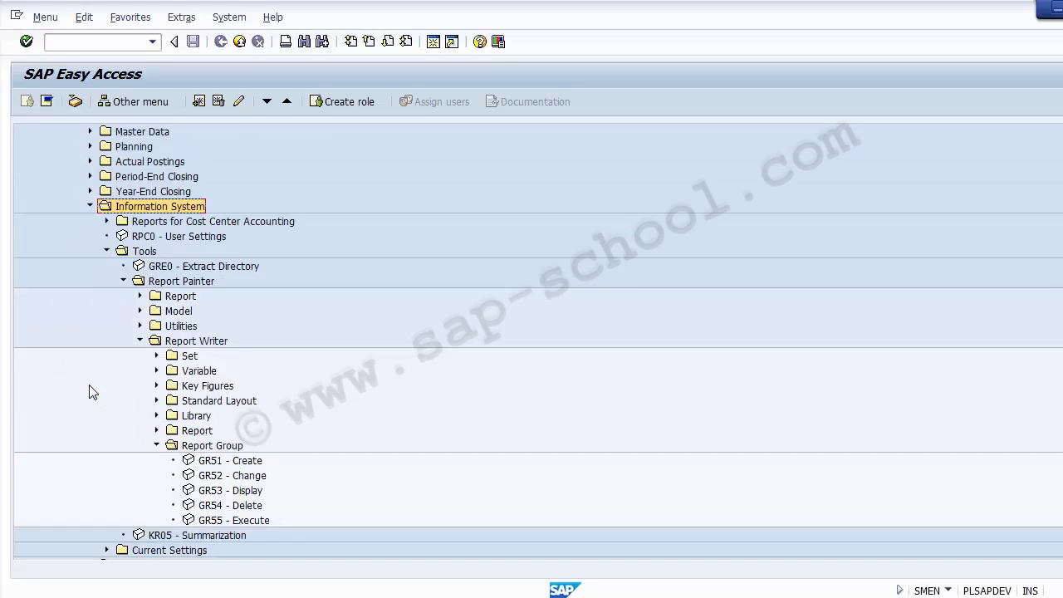
Step: Collapse the Report Group, Report Writer, Report Painter and Tools folders under Information System
{"action": "left_click", "coordinate": [156, 445]}
{"action": "left_click", "coordinate": [140, 341]}
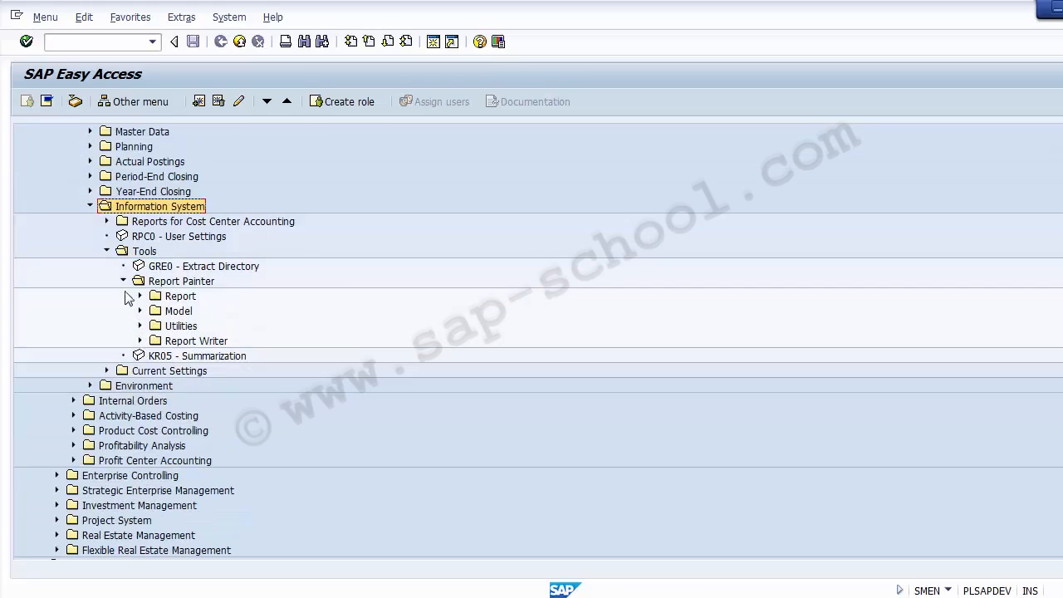
{"action": "left_click", "coordinate": [123, 280]}
{"action": "left_click", "coordinate": [107, 251]}
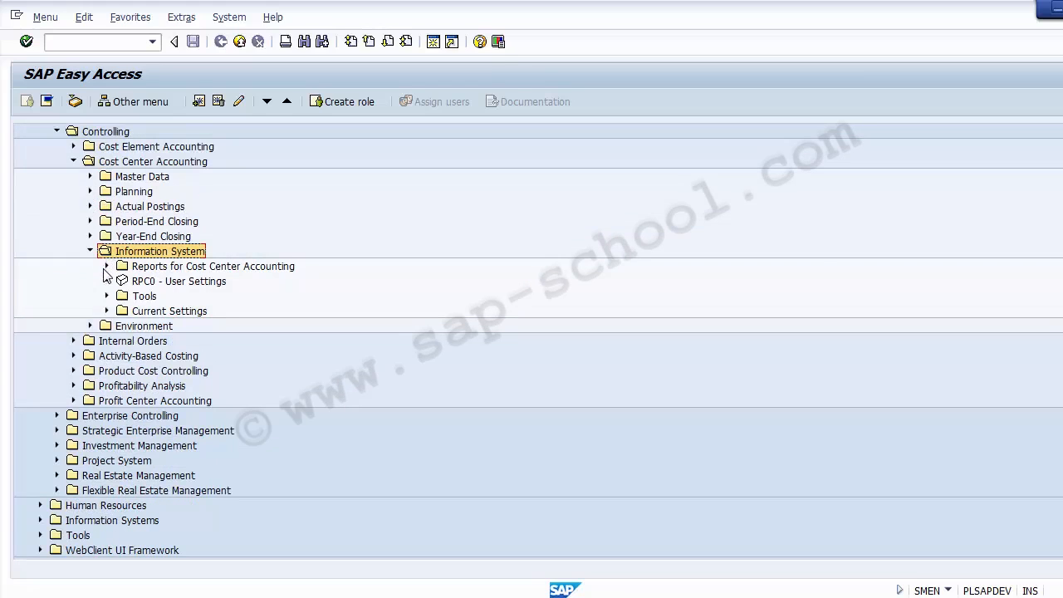
Step: Expand Plan/Actual Comparisons under Reports for Cost Center Accounting and open report S_ALR_87013612 - Range: Cost Centers
{"action": "left_click", "coordinate": [135, 269]}
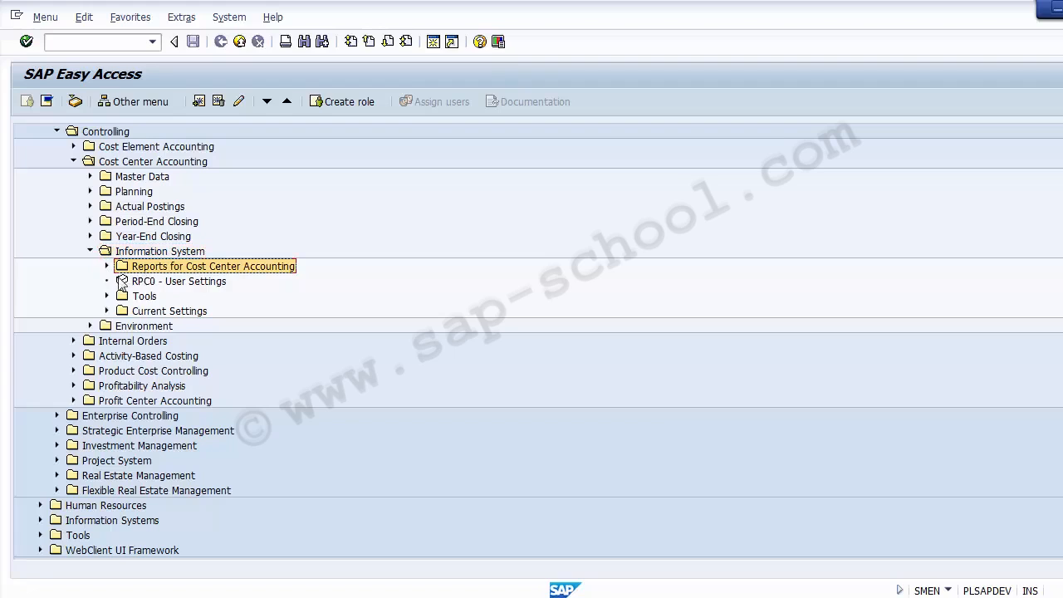
{"action": "left_click", "coordinate": [107, 265]}
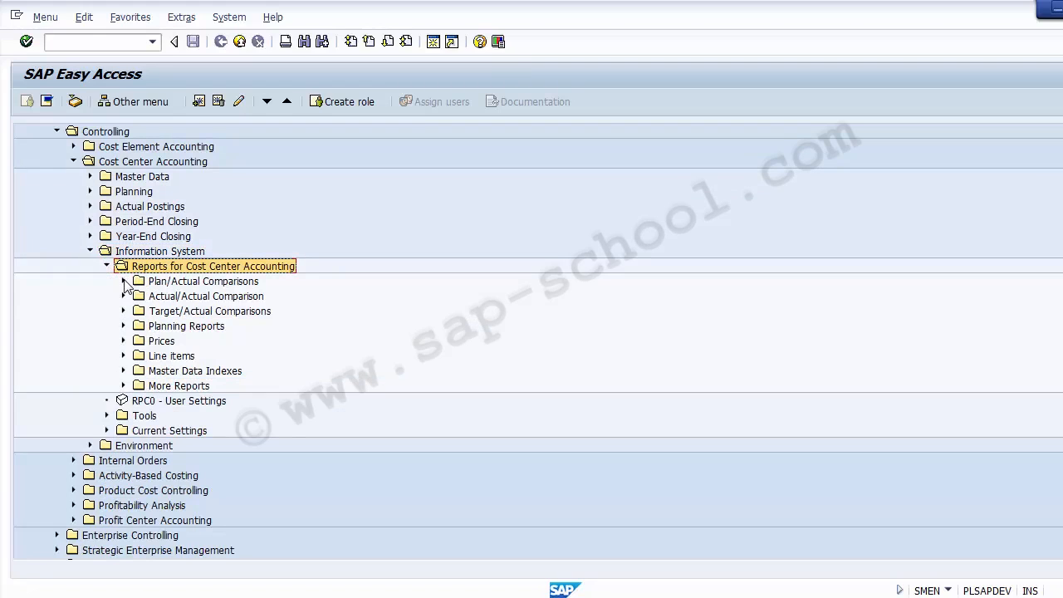
{"action": "left_click", "coordinate": [124, 282]}
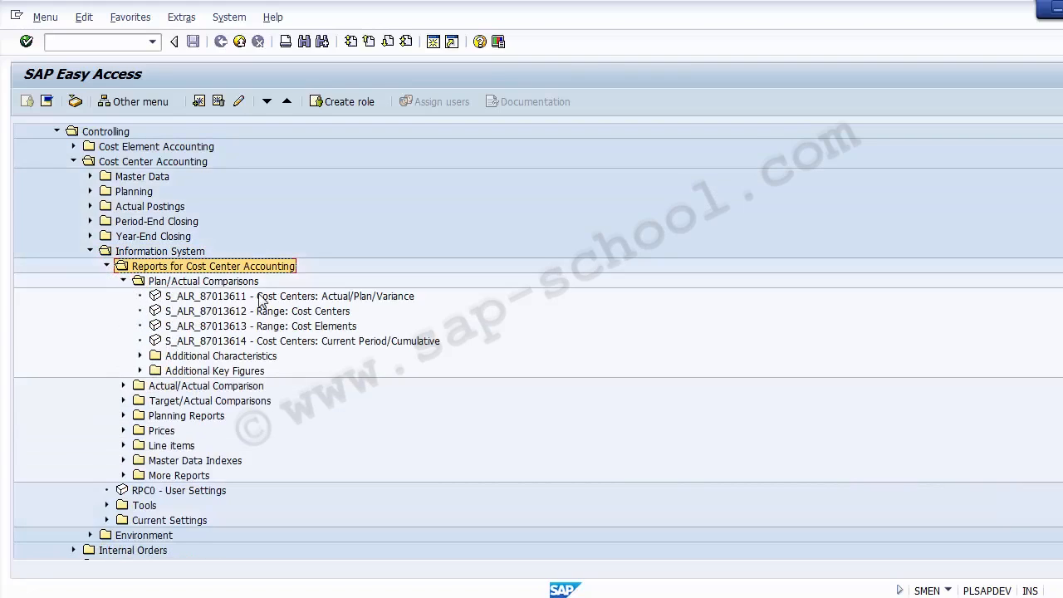
{"action": "left_click", "coordinate": [278, 310]}
{"action": "left_click", "coordinate": [281, 326]}
{"action": "left_click", "coordinate": [283, 340]}
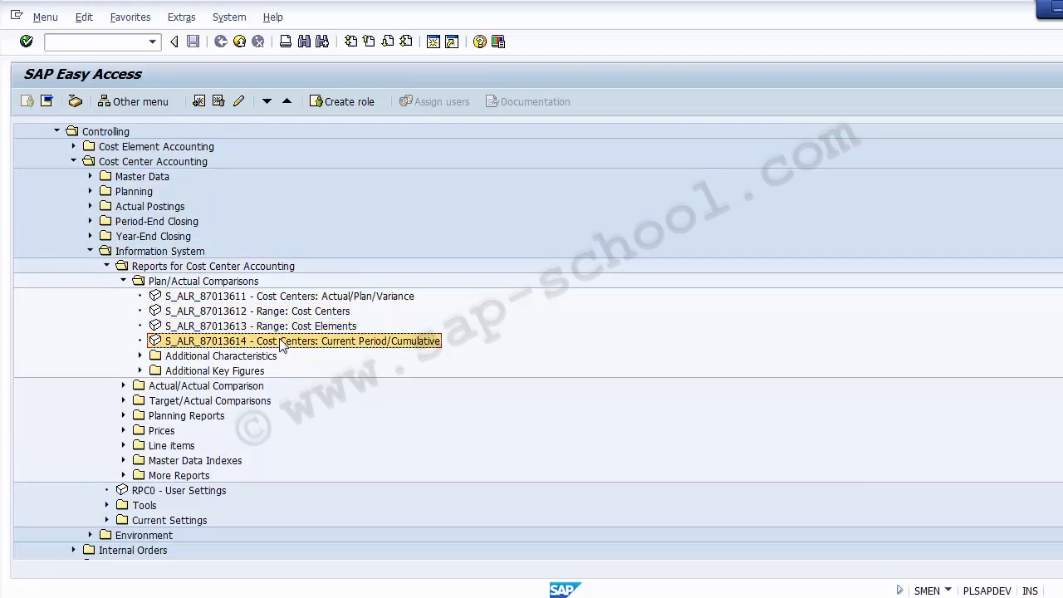
{"action": "left_click", "coordinate": [281, 312]}
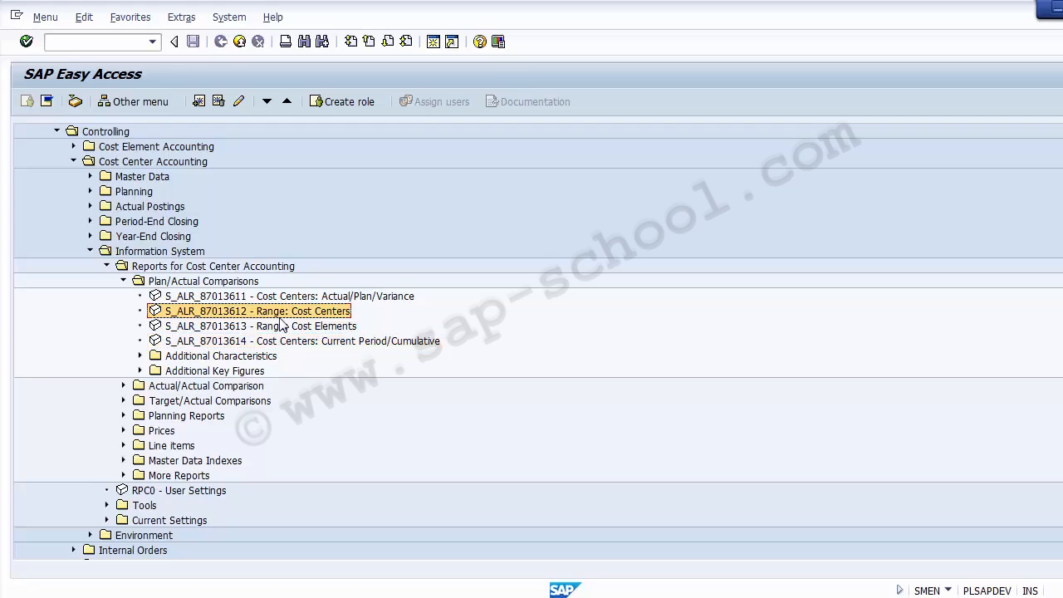
{"action": "double_click", "coordinate": [235, 314]}
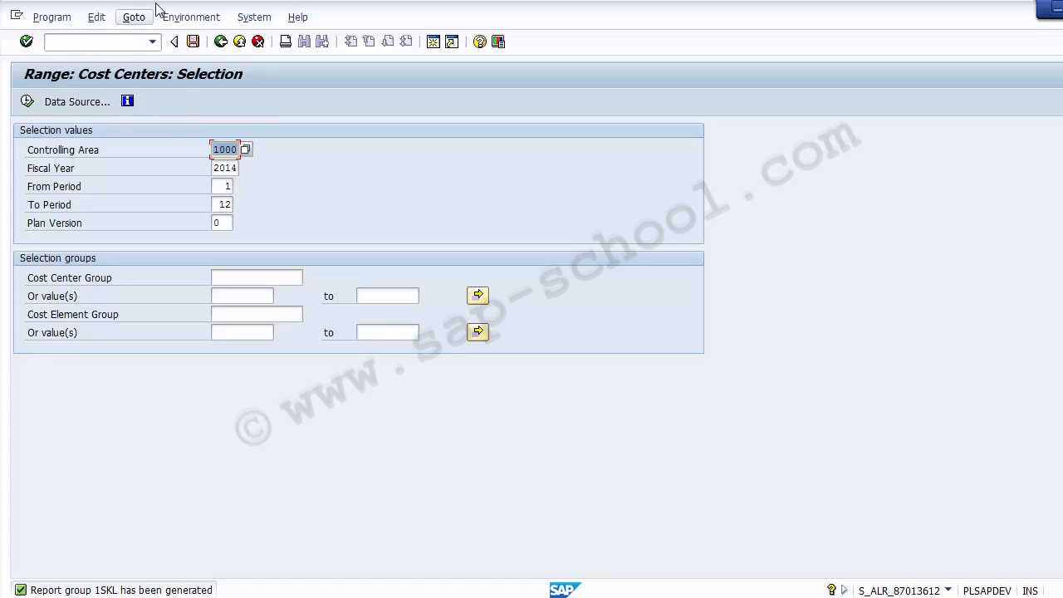
Step: Display the technical information of the Range: Cost Centers report and point out its table, library and report group
{"action": "left_click", "coordinate": [184, 18]}
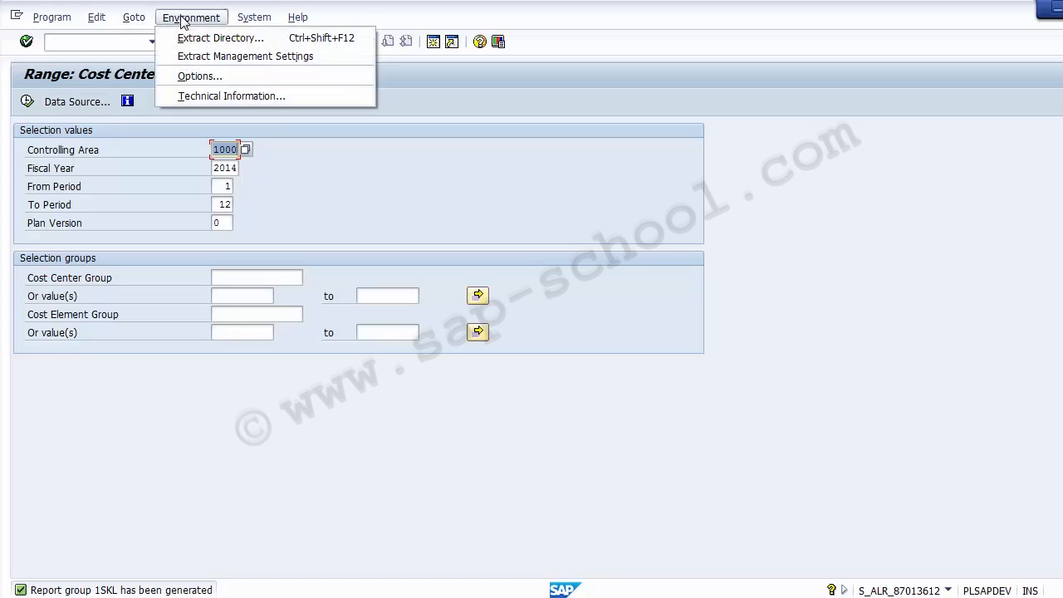
{"action": "left_click", "coordinate": [200, 96]}
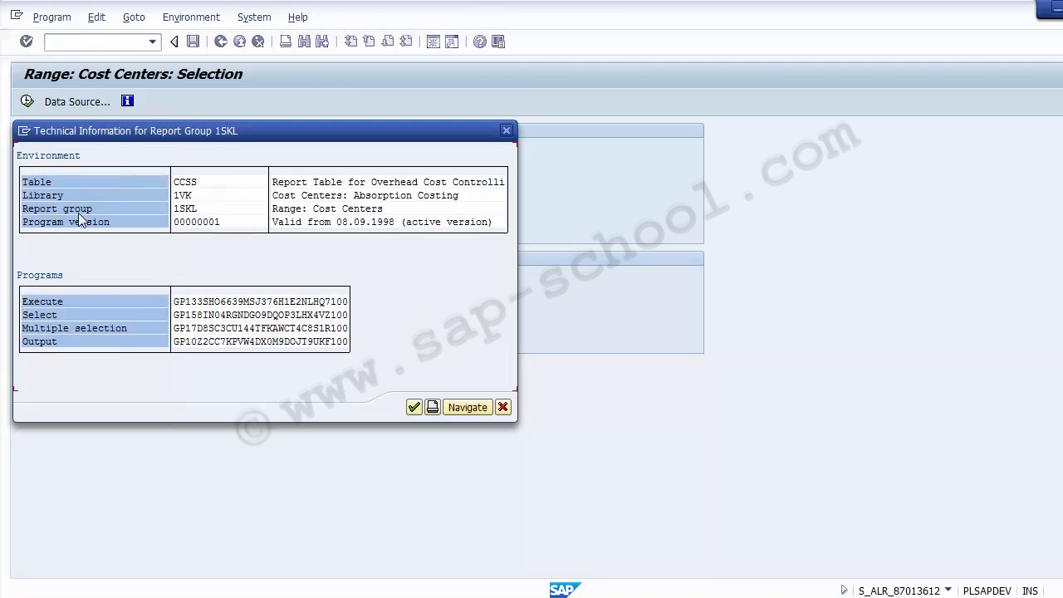
{"action": "left_click", "coordinate": [185, 188]}
{"action": "left_click", "coordinate": [185, 197]}
{"action": "left_click", "coordinate": [177, 210]}
{"action": "left_click", "coordinate": [198, 213]}
{"action": "left_click", "coordinate": [504, 408]}
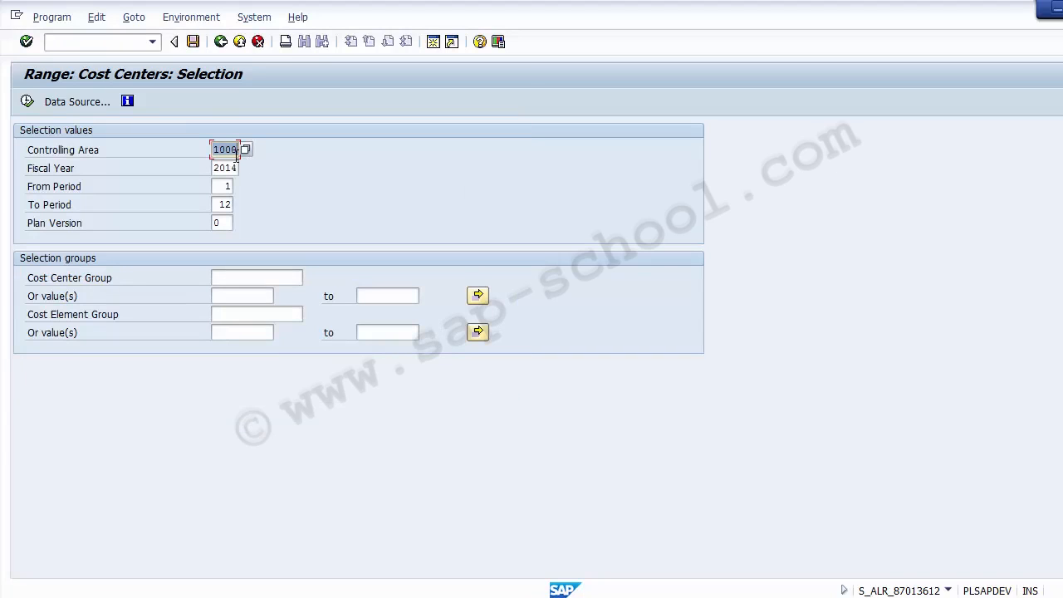
Step: Review the report's technical information once more, including the program version, and return to SAP Easy Access
{"action": "left_click", "coordinate": [193, 18]}
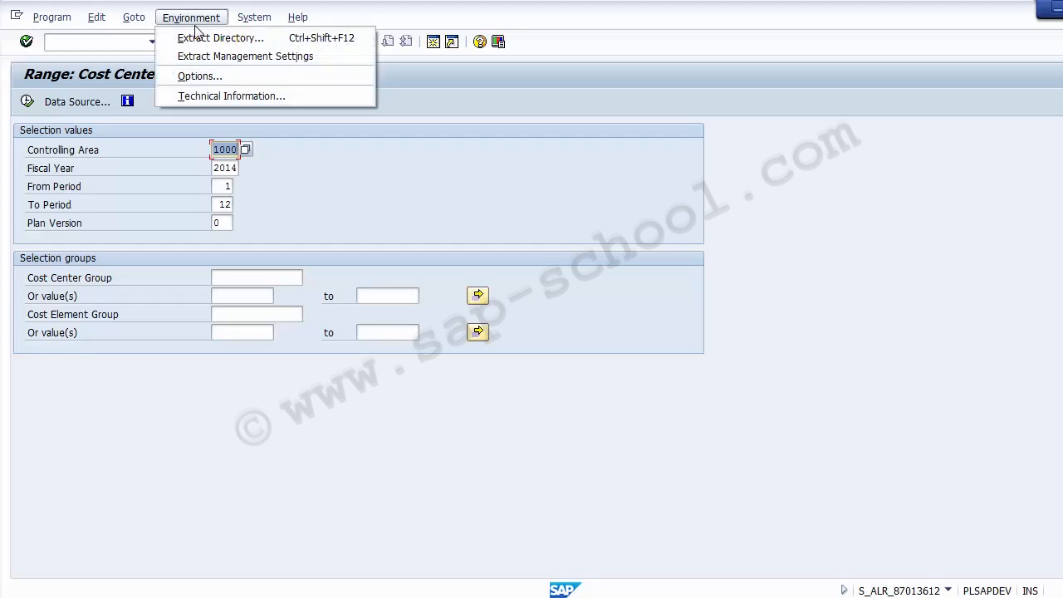
{"action": "left_click", "coordinate": [203, 97]}
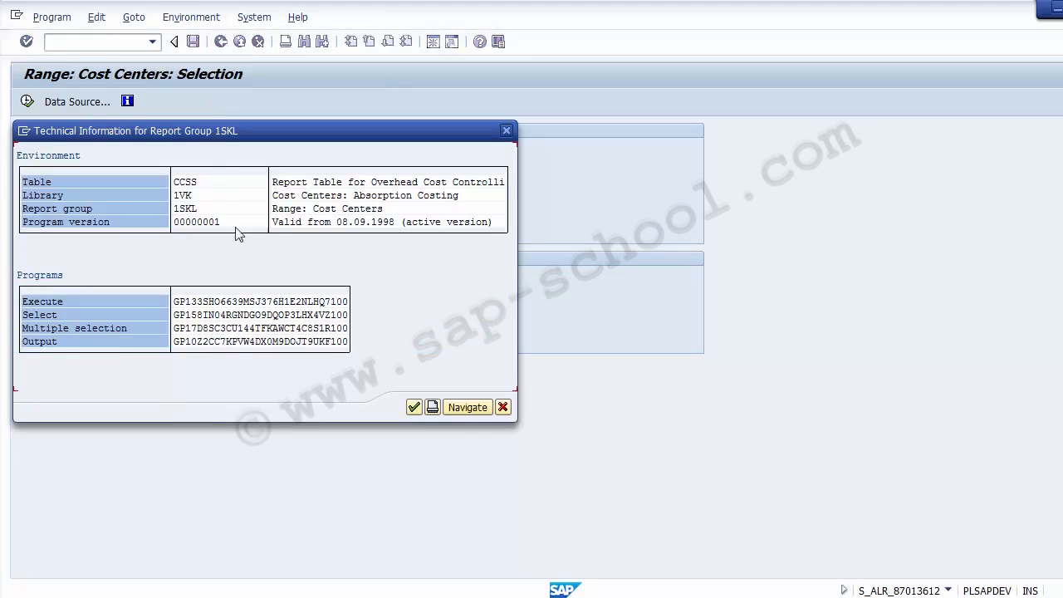
{"action": "left_click", "coordinate": [107, 228]}
{"action": "left_click", "coordinate": [503, 407]}
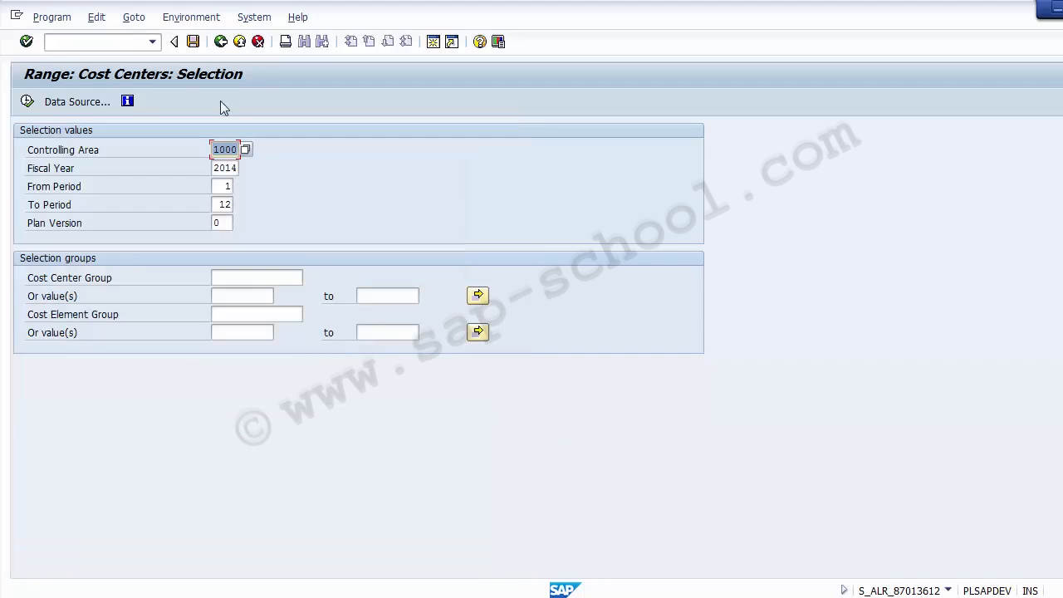
{"action": "left_click", "coordinate": [239, 43]}
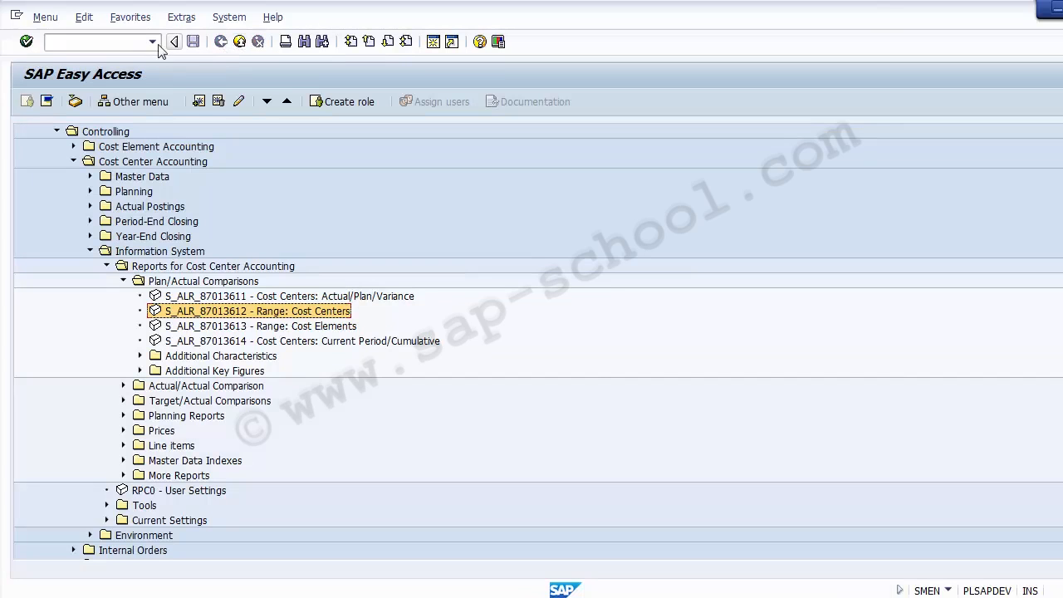
Step: Switch to PowerPoint, show the Report Group slide and highlight transaction codes GR51/ GR52/ GR53
{"action": "key", "text": "alt+Tab"}
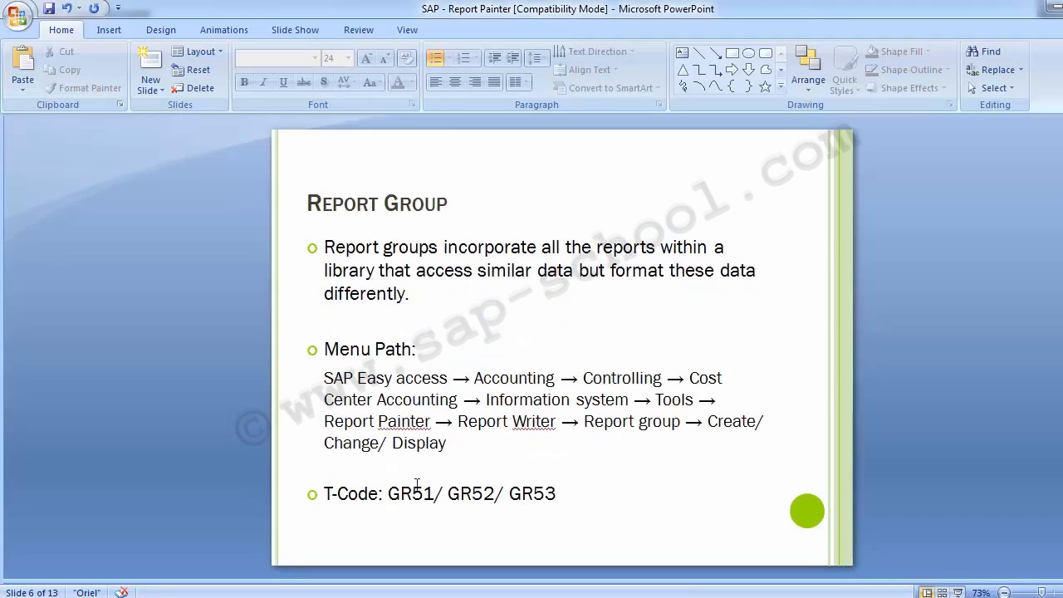
{"action": "mouse_move", "coordinate": [388, 493]}
{"action": "left_mouse_down"}
{"action": "mouse_move", "coordinate": [434, 503]}
{"action": "mouse_move", "coordinate": [566, 495]}
{"action": "left_mouse_up"}
{"action": "left_click", "coordinate": [47, 340]}
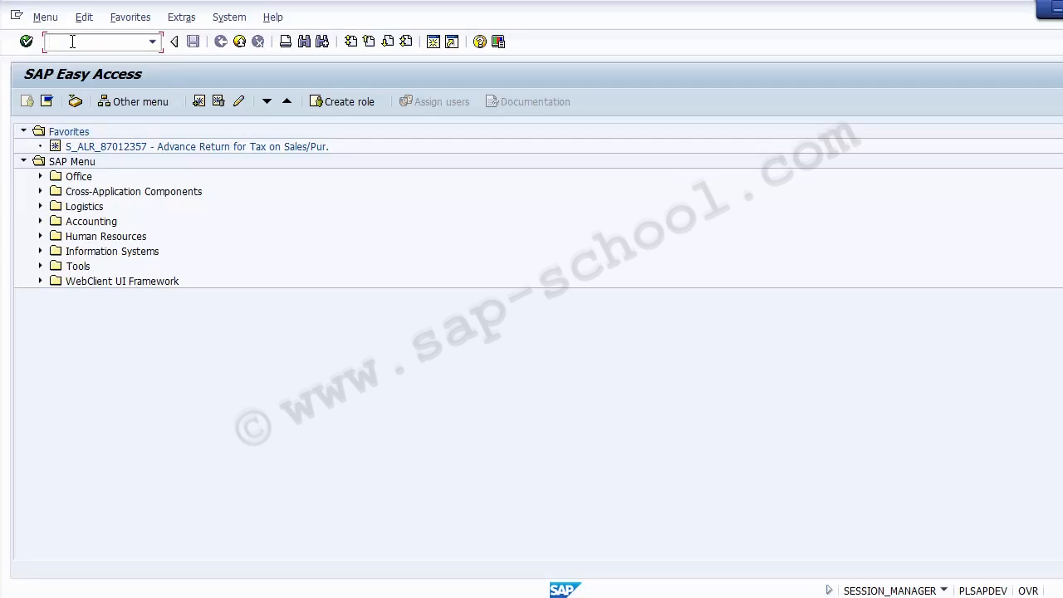
Step: Start transaction GR51 to create a report group, using ZSKL as its name
{"action": "type", "text": "GR51"}
{"action": "key", "text": "Return"}
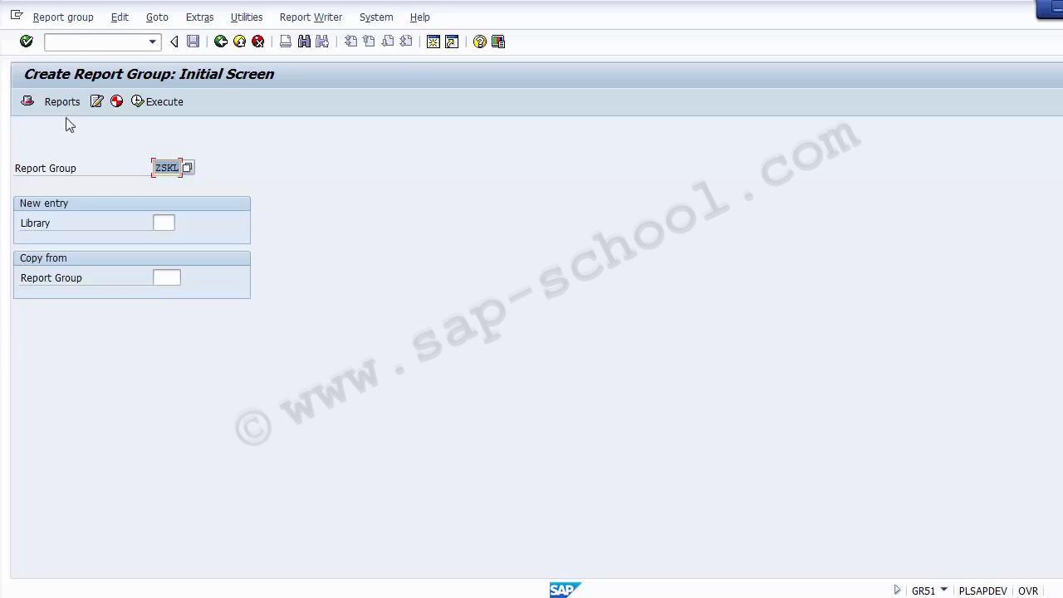
{"action": "left_click", "coordinate": [43, 172]}
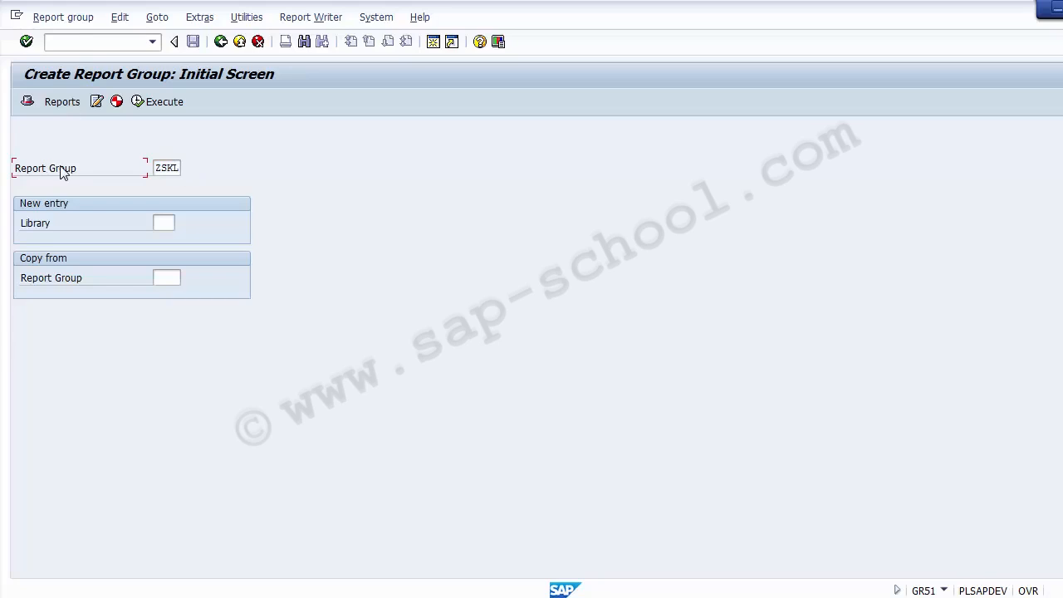
{"action": "left_click", "coordinate": [157, 168]}
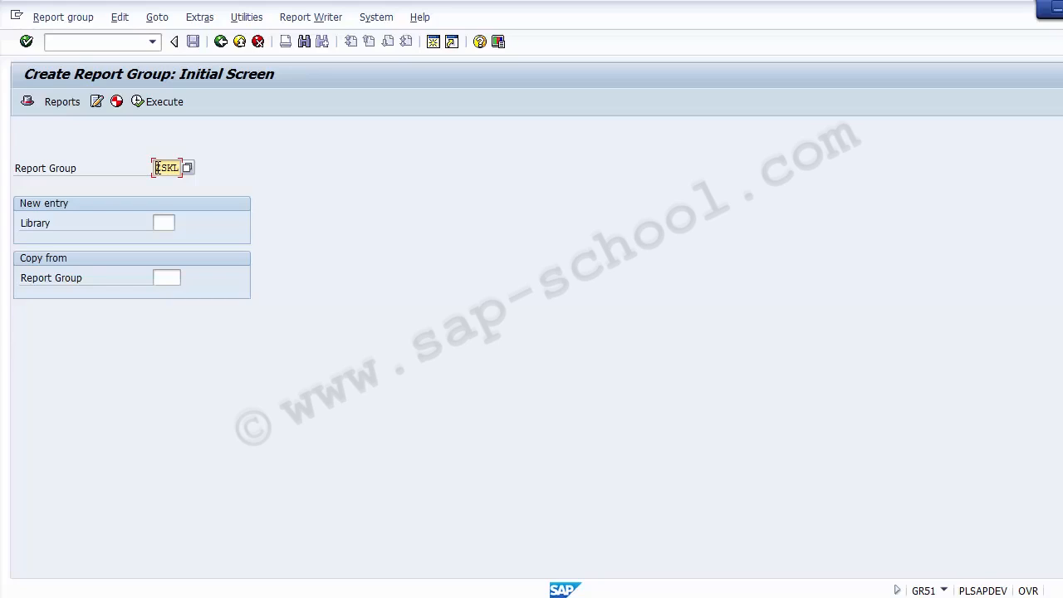
{"action": "key", "text": "Tab"}
{"action": "key", "text": "Tab"}
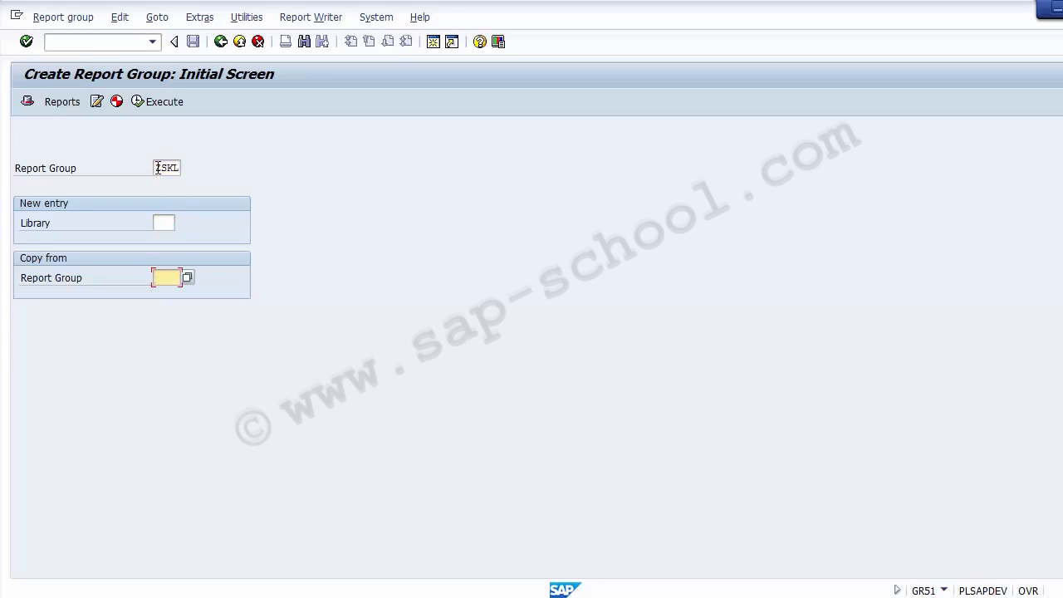
Step: Choose report group 1SKL (Range: Cost Centers) from the list of existing report groups as the copy source
{"action": "type", "text": "1SKL"}
{"action": "left_click", "coordinate": [184, 280]}
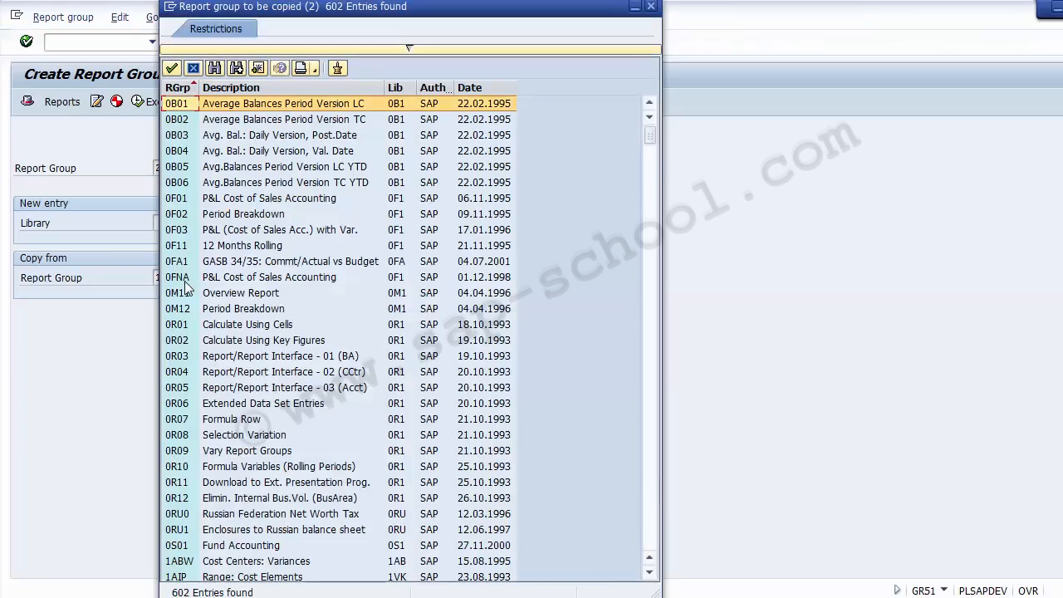
{"action": "key", "text": "Down"}
{"action": "key", "text": "Down"}
{"action": "key", "text": "Down"}
{"action": "key", "text": "Down"}
{"action": "key", "text": "Down"}
{"action": "key", "text": "Down"}
{"action": "key", "text": "Down"}
{"action": "key", "text": "Down"}
{"action": "key", "text": "Down"}
{"action": "key", "text": "Down"}
{"action": "key", "text": "Down"}
{"action": "key", "text": "Down"}
{"action": "key", "text": "Down"}
{"action": "key", "text": "Down"}
{"action": "key", "text": "Down"}
{"action": "key", "text": "Down"}
{"action": "key", "text": "Down"}
{"action": "key", "text": "Down"}
{"action": "key", "text": "Down"}
{"action": "key", "text": "Down"}
{"action": "key", "text": "Down"}
{"action": "key", "text": "Down"}
{"action": "key", "text": "Down"}
{"action": "key", "text": "Down"}
{"action": "key", "text": "Down"}
{"action": "key", "text": "Down"}
{"action": "key", "text": "Down"}
{"action": "key", "text": "Down"}
{"action": "key", "text": "Down"}
{"action": "key", "text": "Down"}
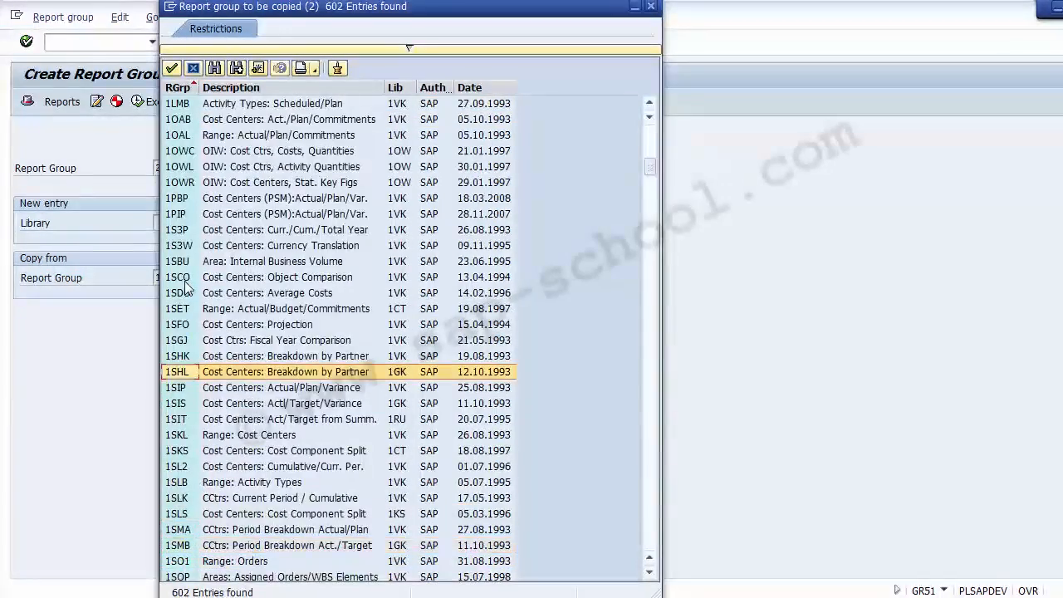
{"action": "key", "text": "Up"}
{"action": "key", "text": "Up"}
{"action": "key", "text": "Up"}
{"action": "key", "text": "Up"}
{"action": "key", "text": "Up"}
{"action": "key", "text": "Up"}
{"action": "key", "text": "Up"}
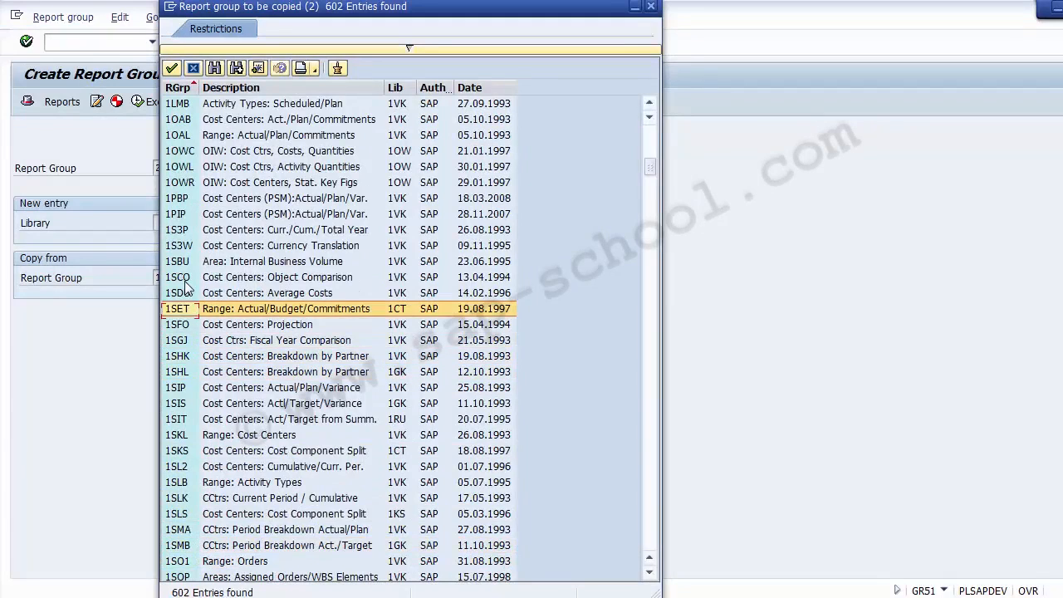
{"action": "key", "text": "Down"}
{"action": "key", "text": "Down"}
{"action": "key", "text": "Down"}
{"action": "key", "text": "Down"}
{"action": "key", "text": "Down"}
{"action": "key", "text": "Down"}
{"action": "key", "text": "Down"}
{"action": "key", "text": "Down"}
{"action": "key", "text": "Down"}
{"action": "key", "text": "Down"}
{"action": "key", "text": "Down"}
{"action": "key", "text": "Down"}
{"action": "key", "text": "Down"}
{"action": "key", "text": "Down"}
{"action": "key", "text": "Down"}
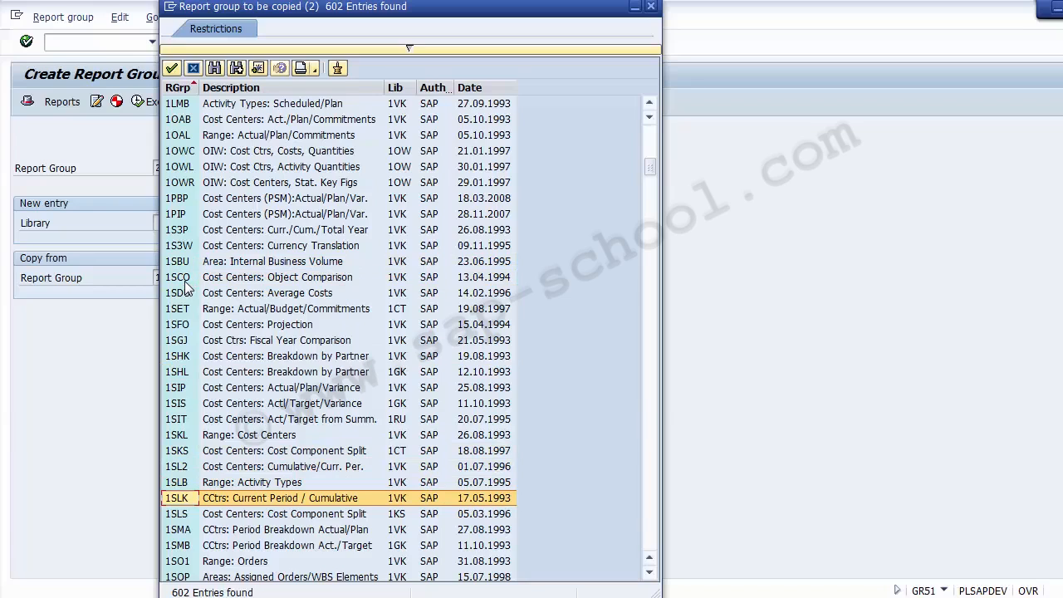
{"action": "key", "text": "Down"}
{"action": "key", "text": "Up"}
{"action": "key", "text": "Up"}
{"action": "key", "text": "Up"}
{"action": "key", "text": "Up"}
{"action": "key", "text": "Up"}
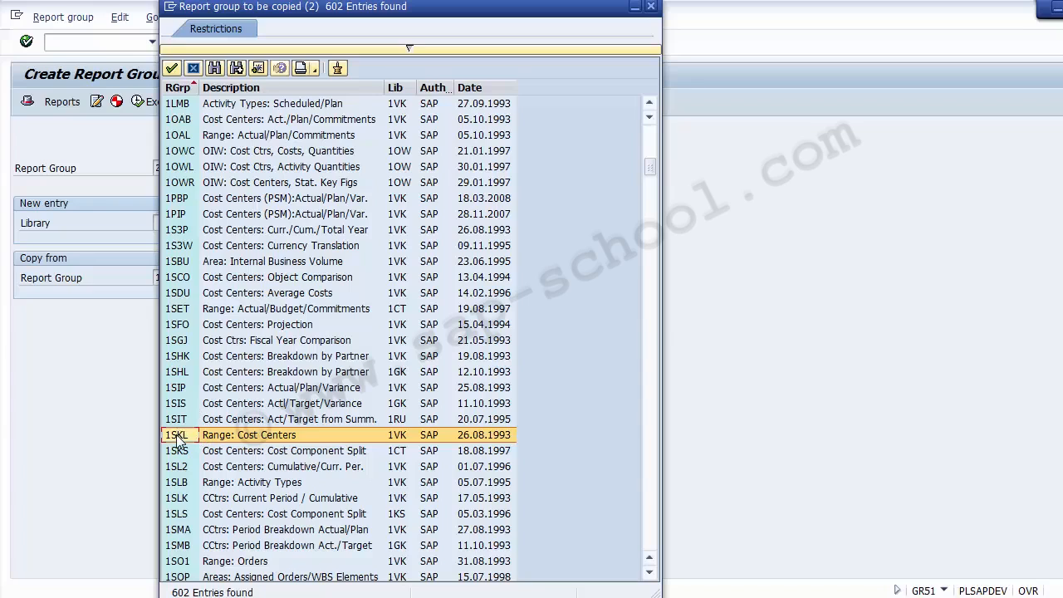
{"action": "double_click", "coordinate": [214, 435]}
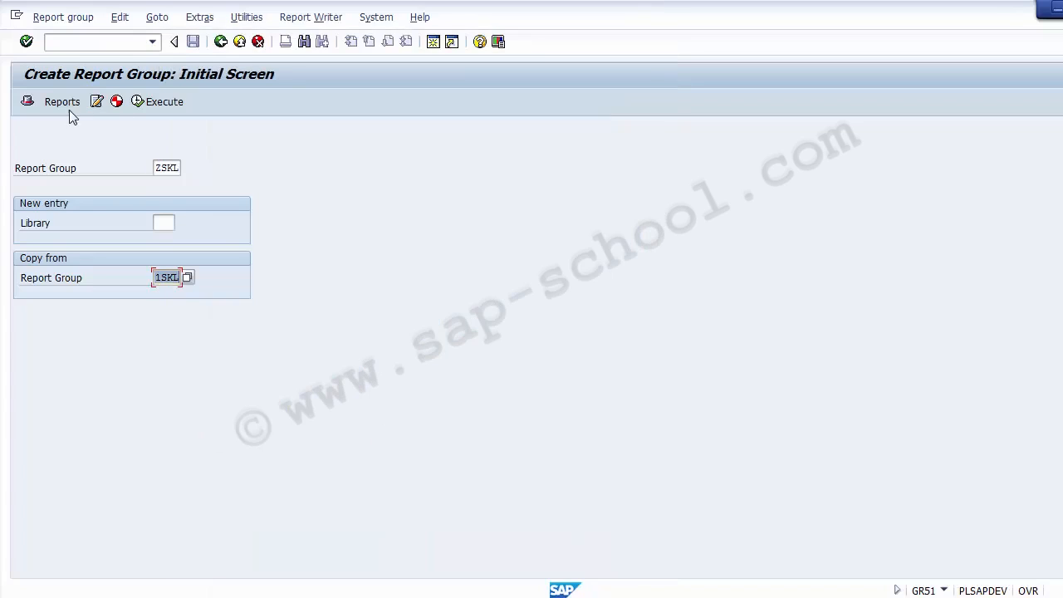
Step: Continue to the header of report group ZSKL and set its description to "Testing Report Cost Center", leaving the authorization group blank
{"action": "key", "text": "Return"}
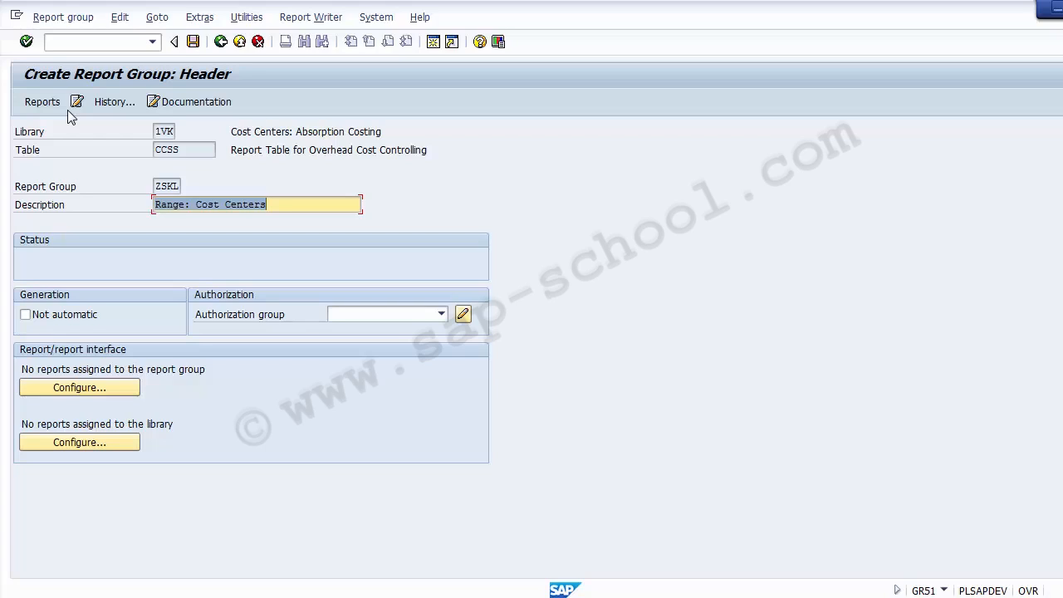
{"action": "key", "text": "End"}
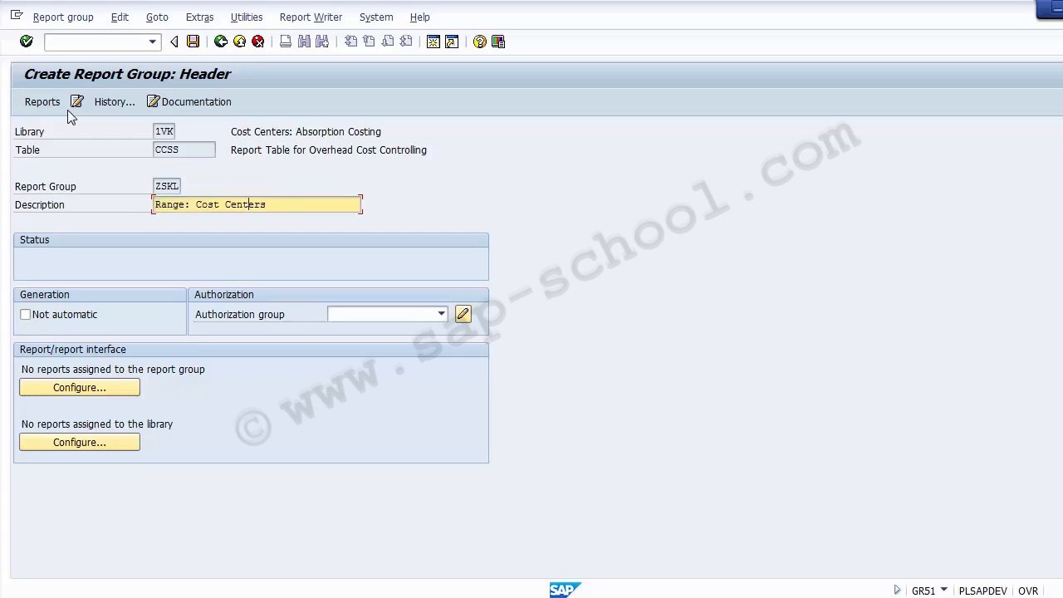
{"action": "type", "text": "Testing Report Cost Center"}
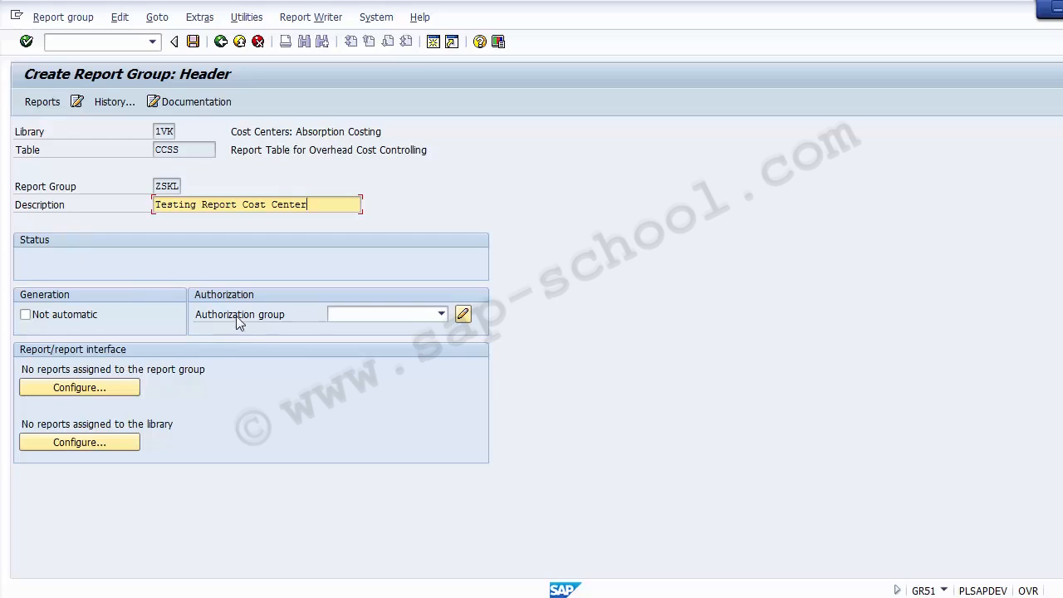
{"action": "left_click", "coordinate": [370, 314]}
{"action": "left_click", "coordinate": [330, 267]}
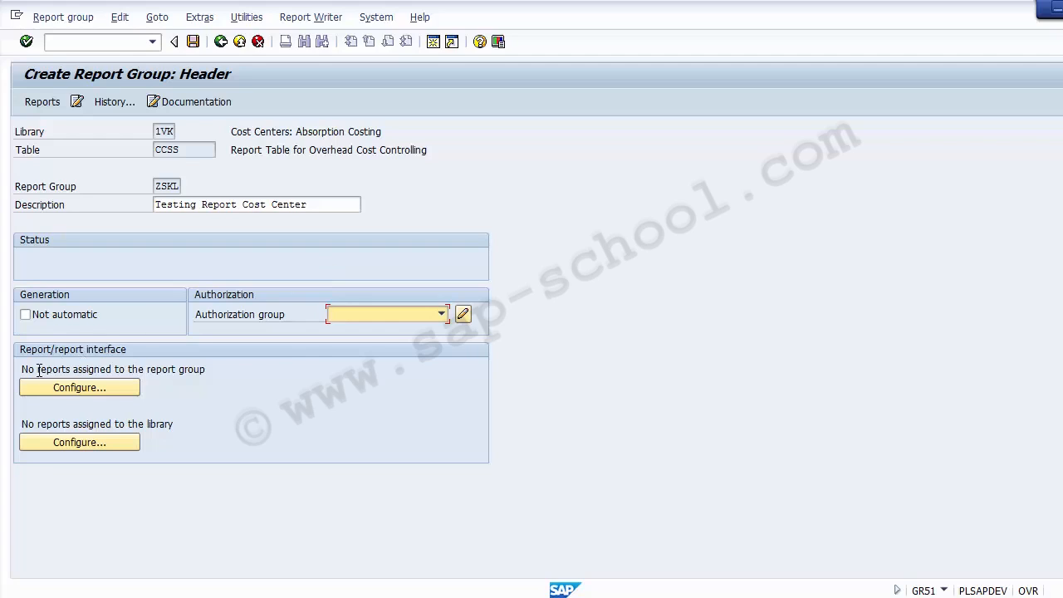
Step: Try to configure the reports assigned to the unsaved report group ZSKL
{"action": "left_click_drag", "start_coordinate": [20, 371], "coordinate": [369, 366]}
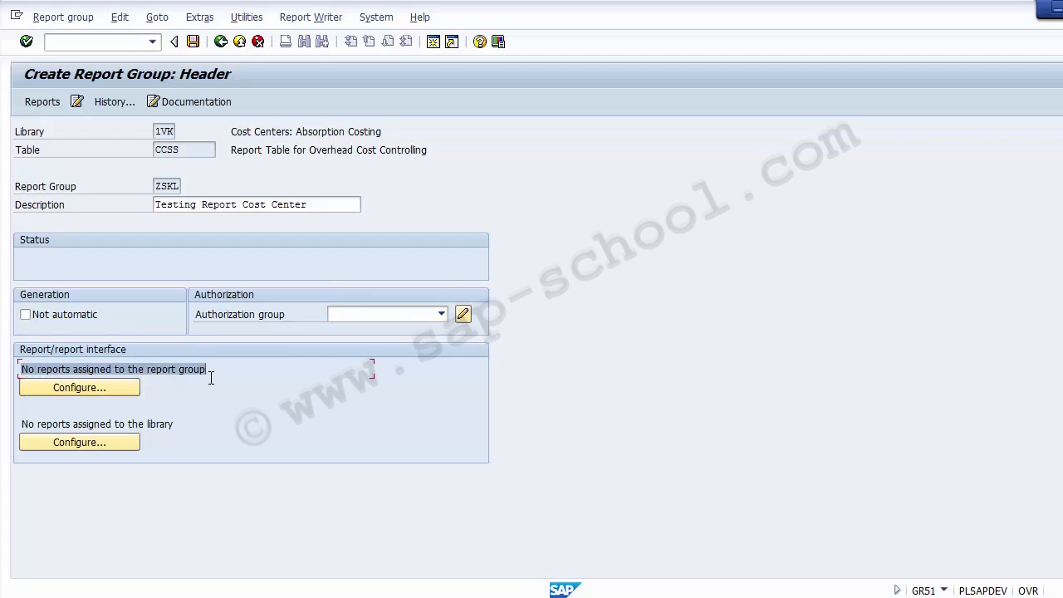
{"action": "left_click", "coordinate": [81, 387]}
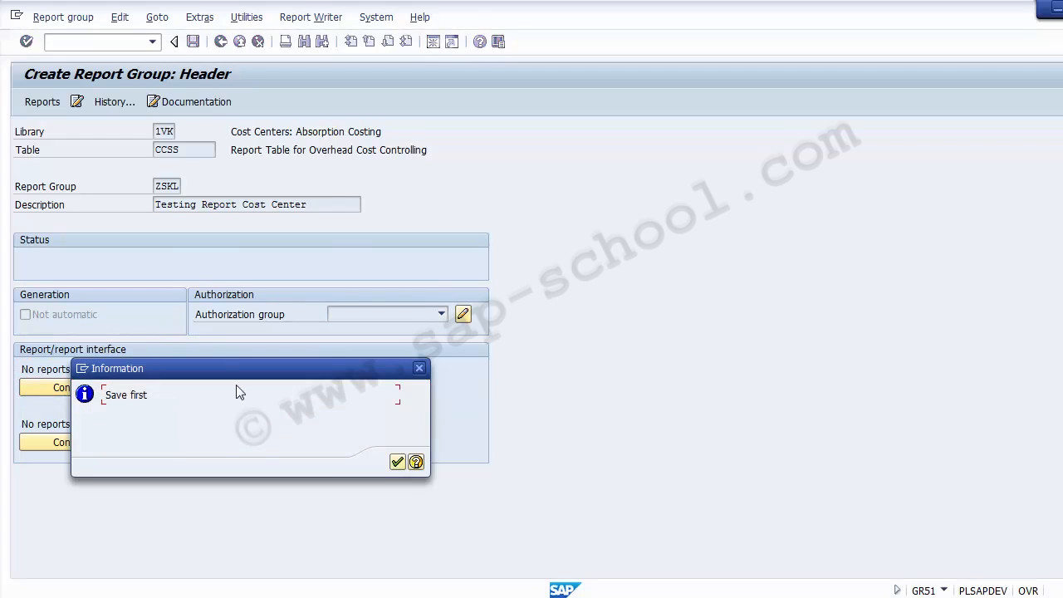
{"action": "left_click", "coordinate": [397, 463]}
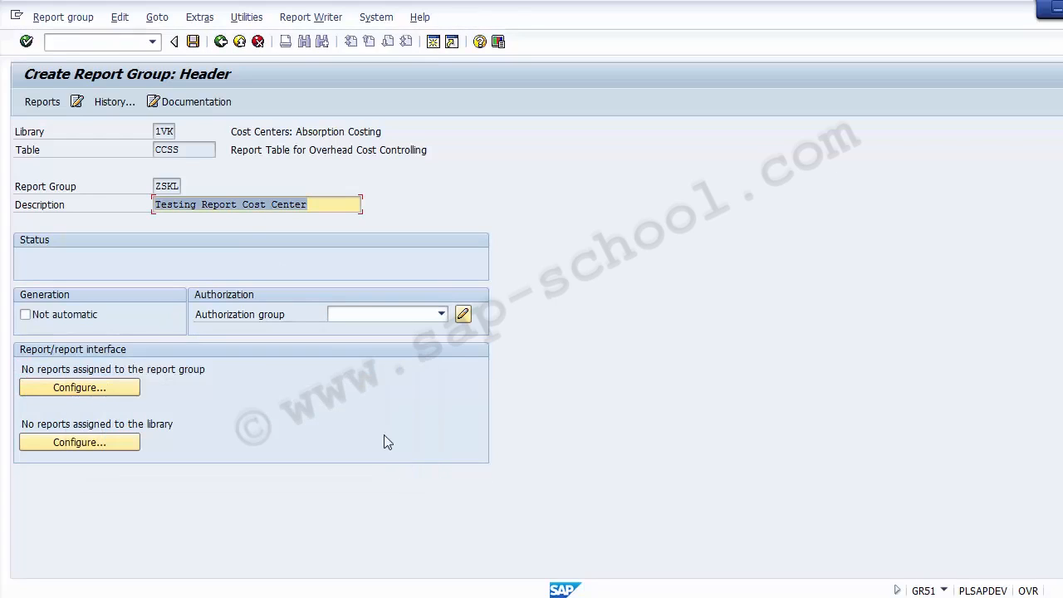
Step: Save report group ZSKL and reopen its header in change mode
{"action": "left_click", "coordinate": [194, 43]}
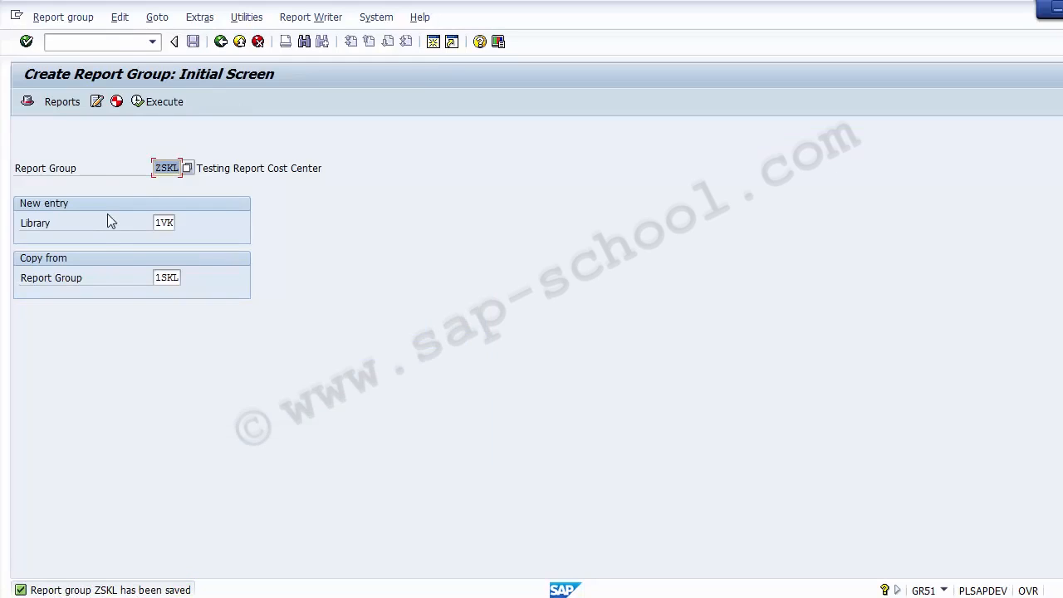
{"action": "left_click", "coordinate": [27, 103]}
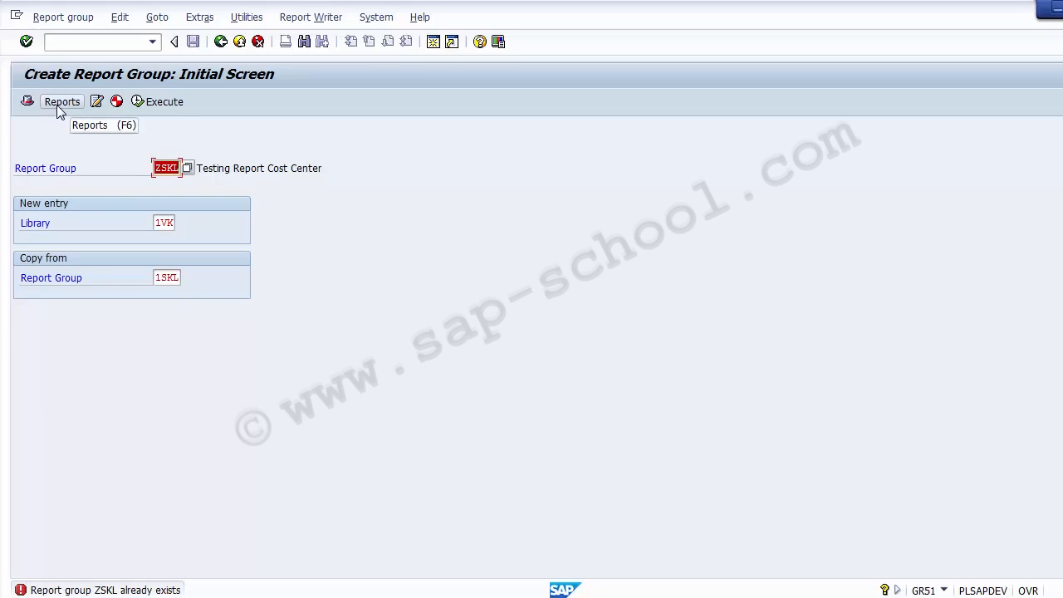
{"action": "left_click", "coordinate": [60, 18]}
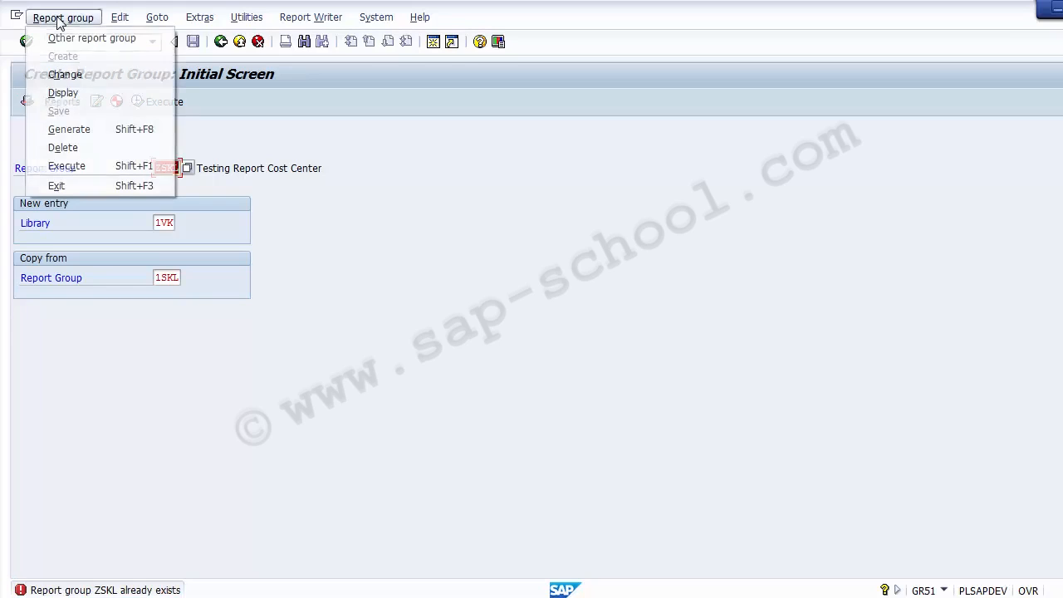
{"action": "left_click", "coordinate": [64, 75]}
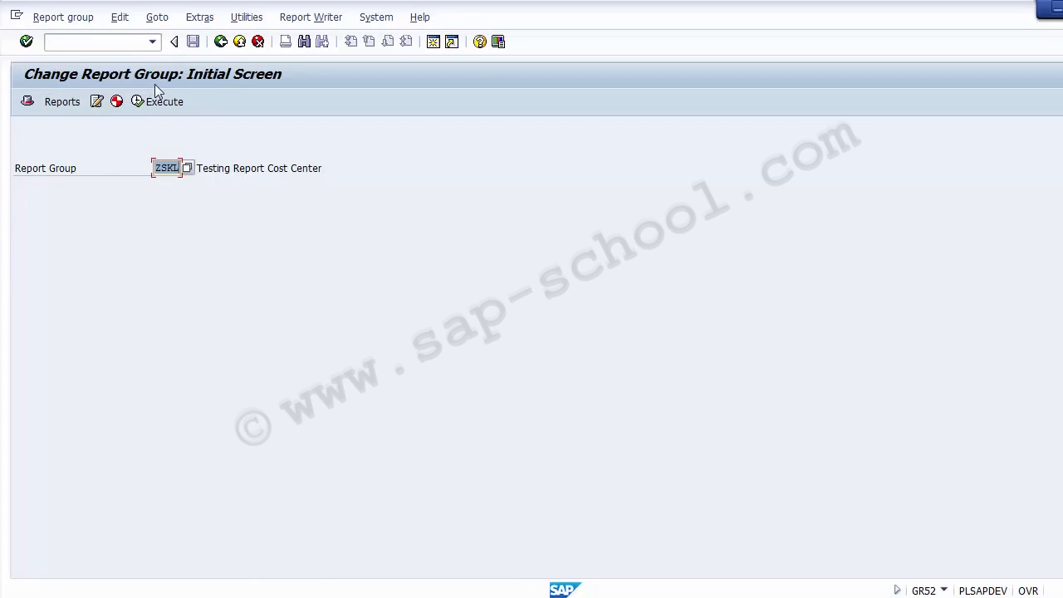
{"action": "left_click", "coordinate": [28, 101]}
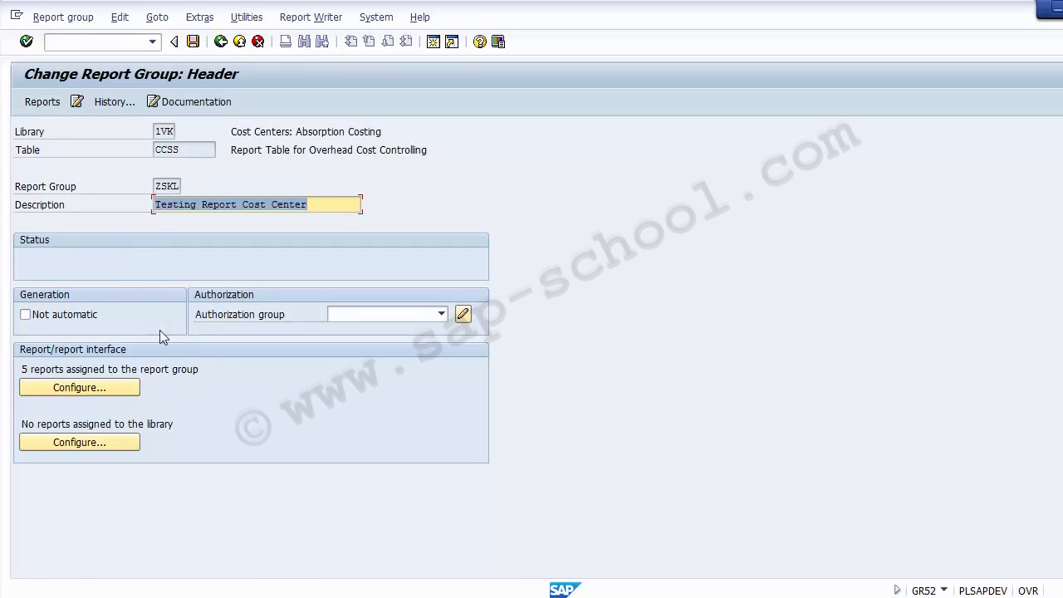
Step: Review the header of ZSKL and show its assigned receiver reports with technical names
{"action": "left_click_drag", "start_coordinate": [155, 186], "coordinate": [322, 211]}
{"action": "left_click", "coordinate": [130, 261]}
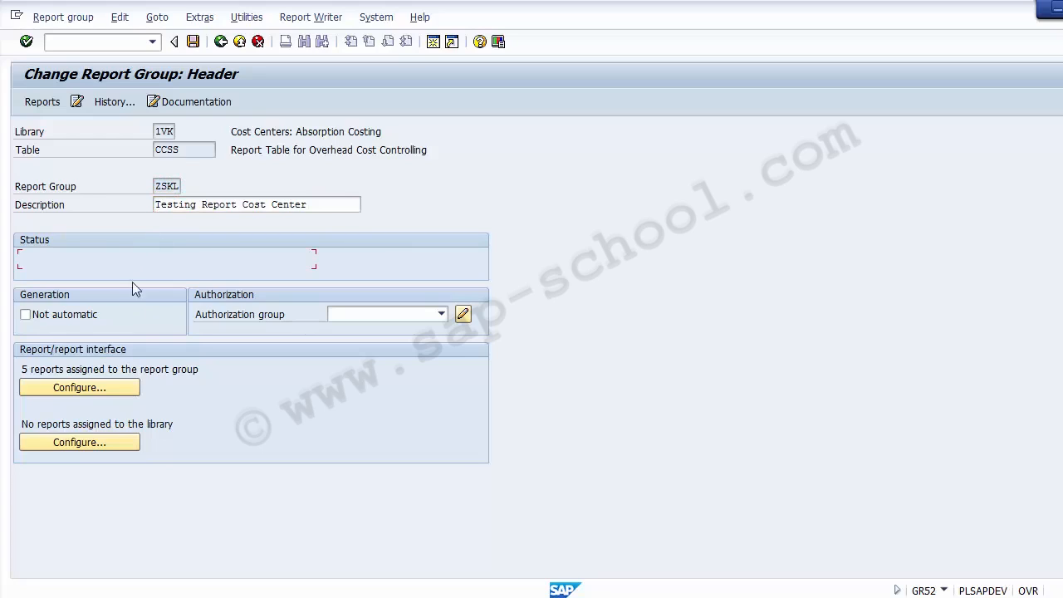
{"action": "left_click_drag", "start_coordinate": [21, 368], "coordinate": [216, 370]}
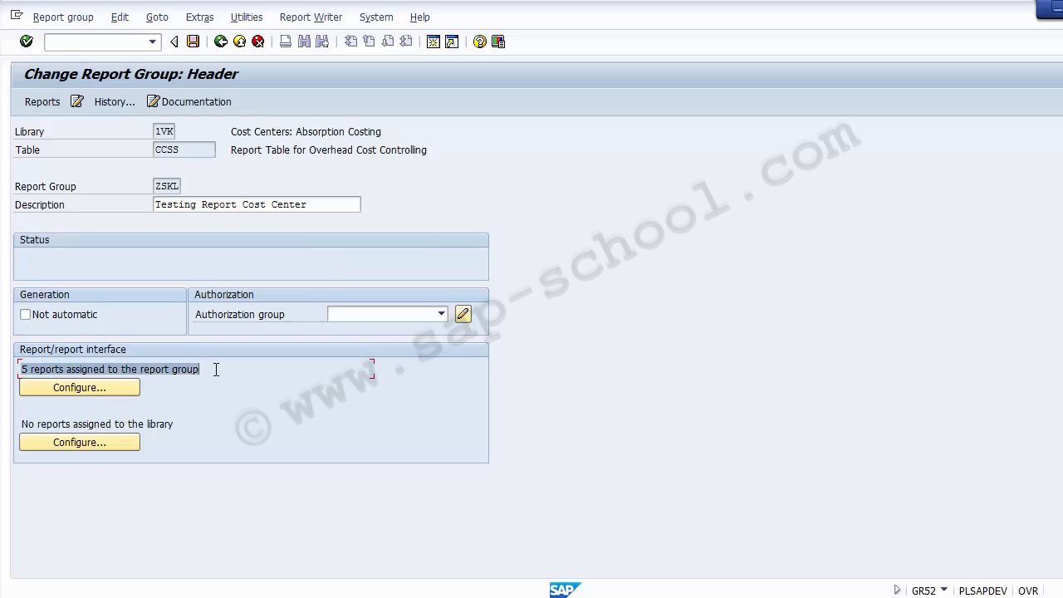
{"action": "left_click", "coordinate": [216, 369]}
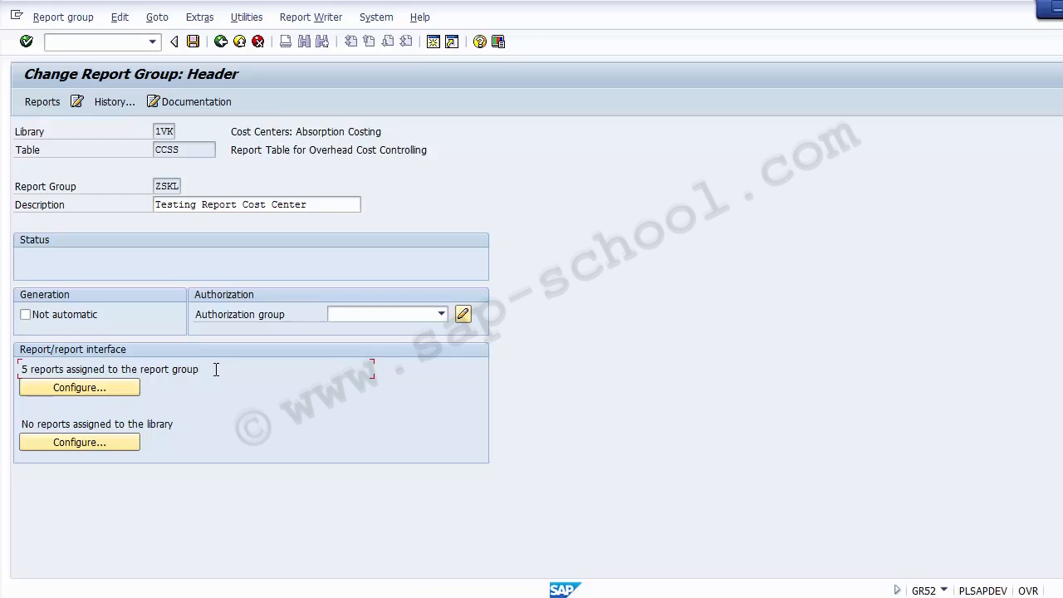
{"action": "left_click", "coordinate": [79, 388]}
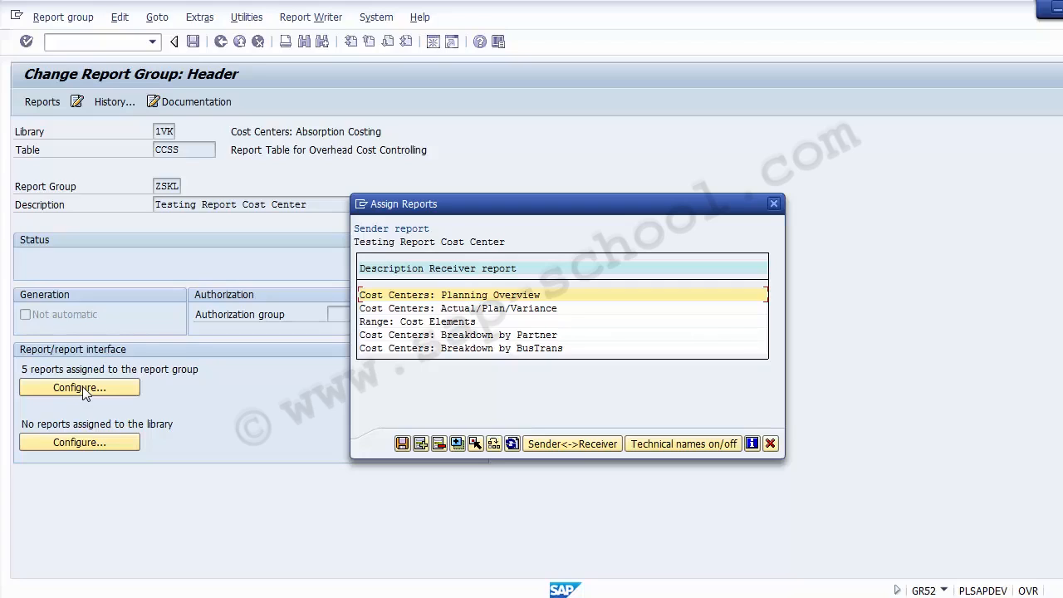
{"action": "left_click", "coordinate": [661, 444]}
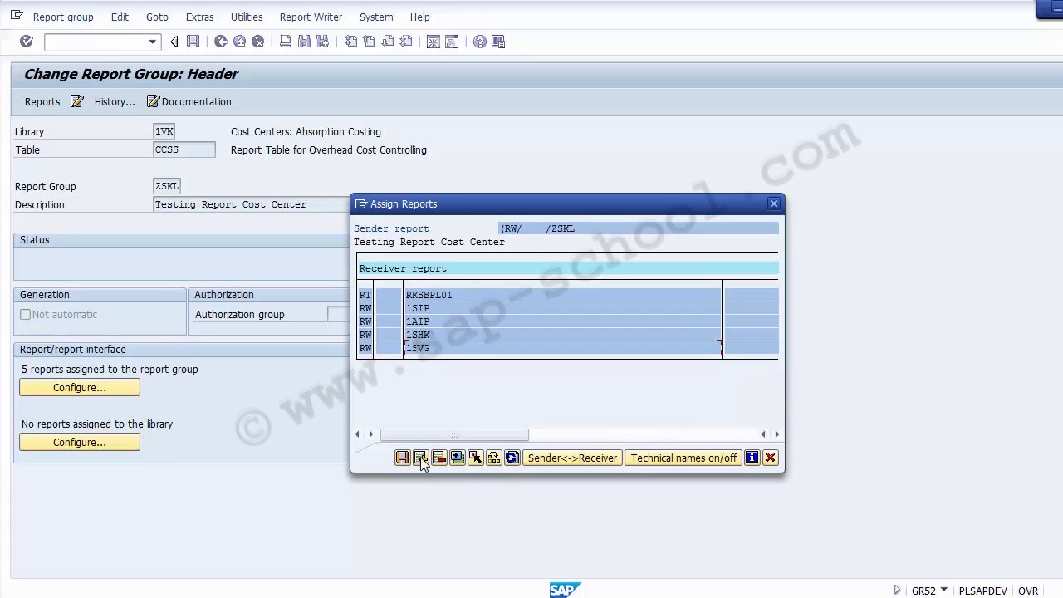
Step: Insert a new receiver report for ZSKL and choose TR (Transaction) as its report type
{"action": "left_click", "coordinate": [422, 462]}
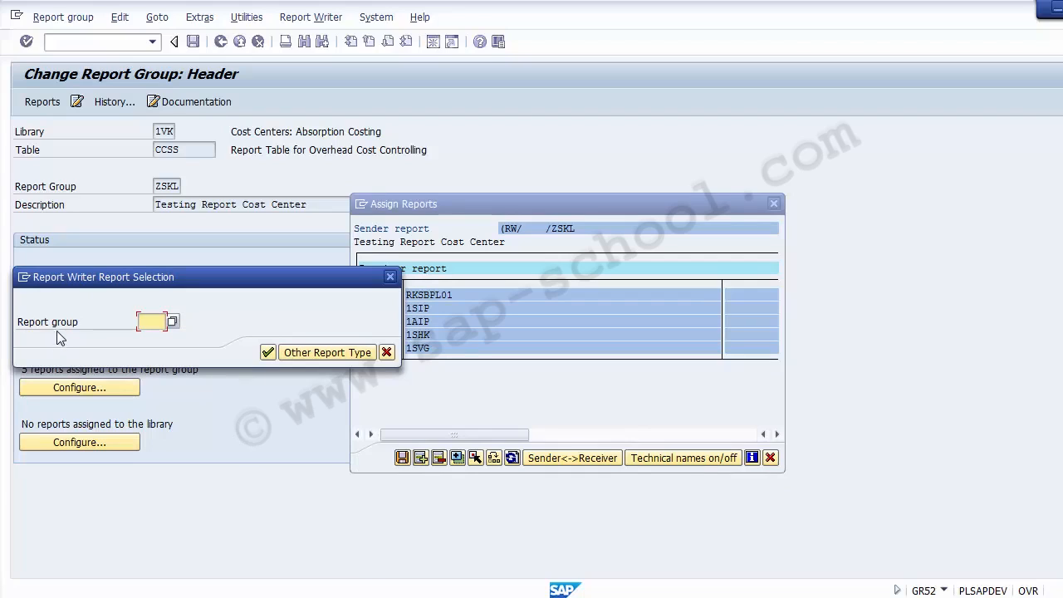
{"action": "left_click", "coordinate": [332, 355]}
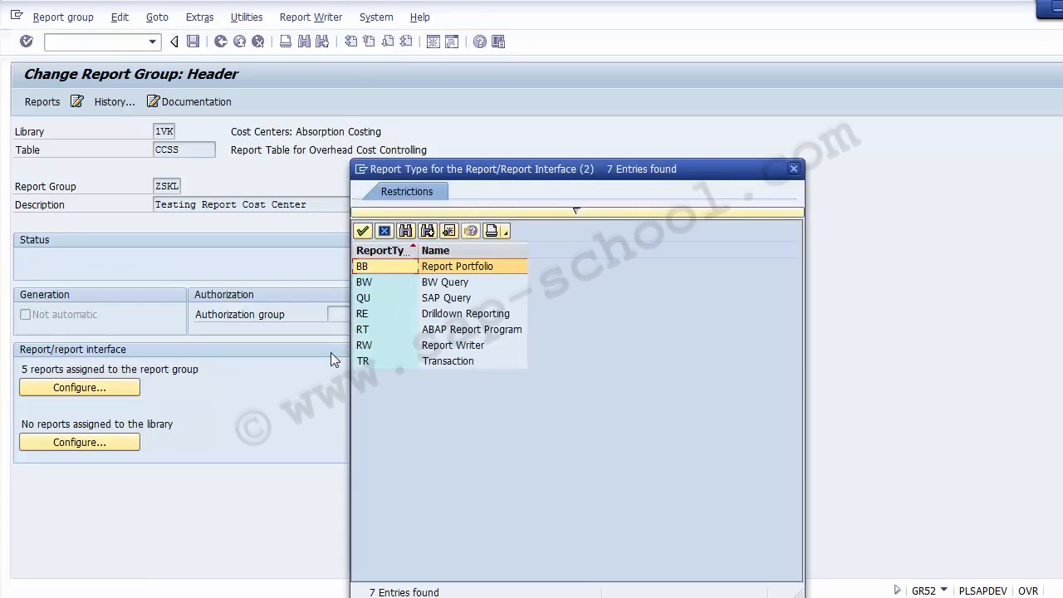
{"action": "left_click", "coordinate": [462, 320]}
{"action": "left_click", "coordinate": [468, 333]}
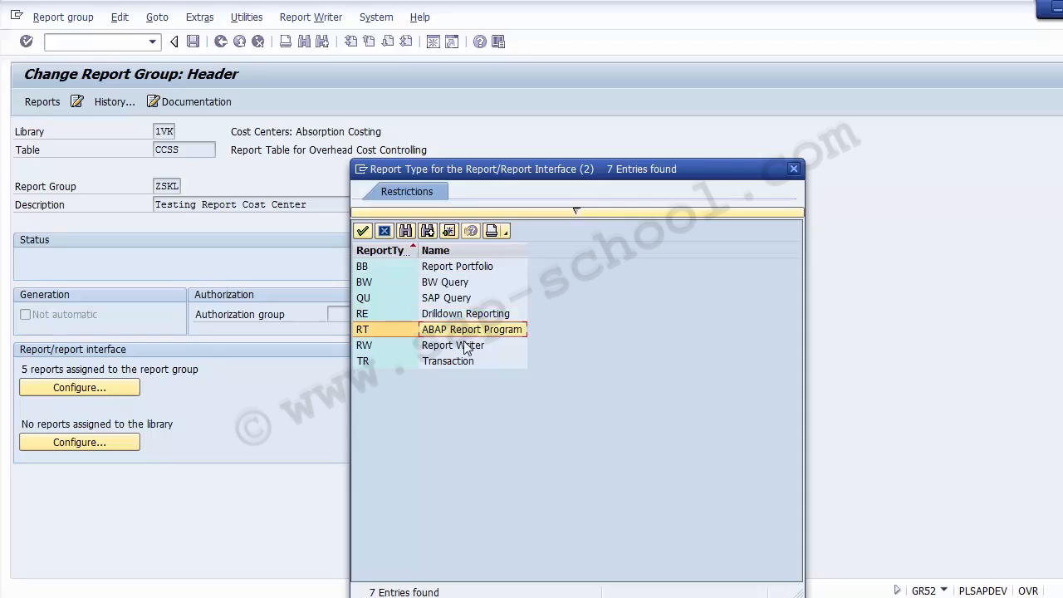
{"action": "left_click", "coordinate": [463, 346]}
{"action": "left_click", "coordinate": [450, 363]}
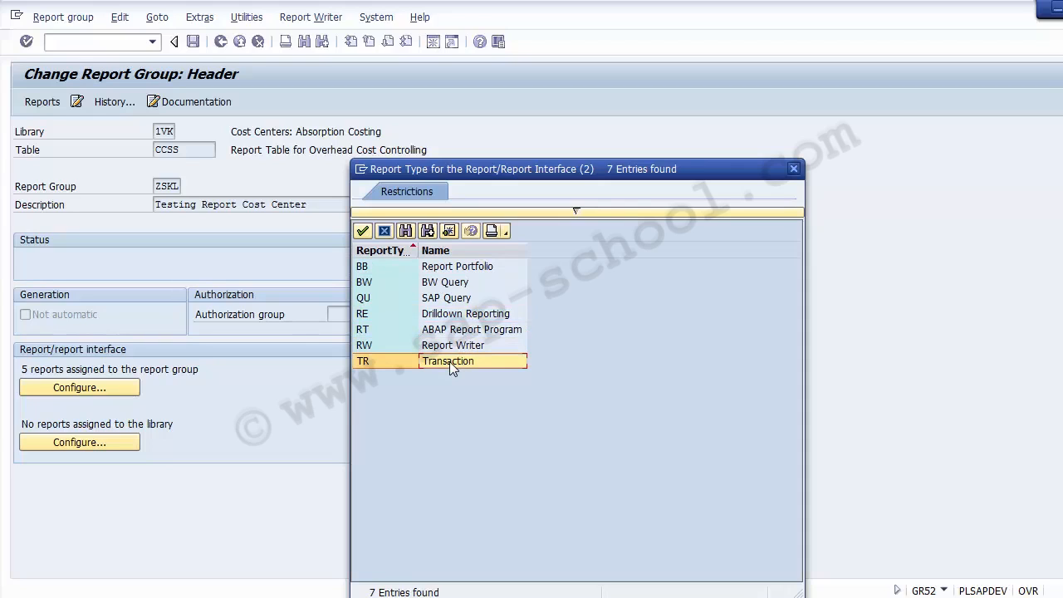
{"action": "double_click", "coordinate": [449, 361]}
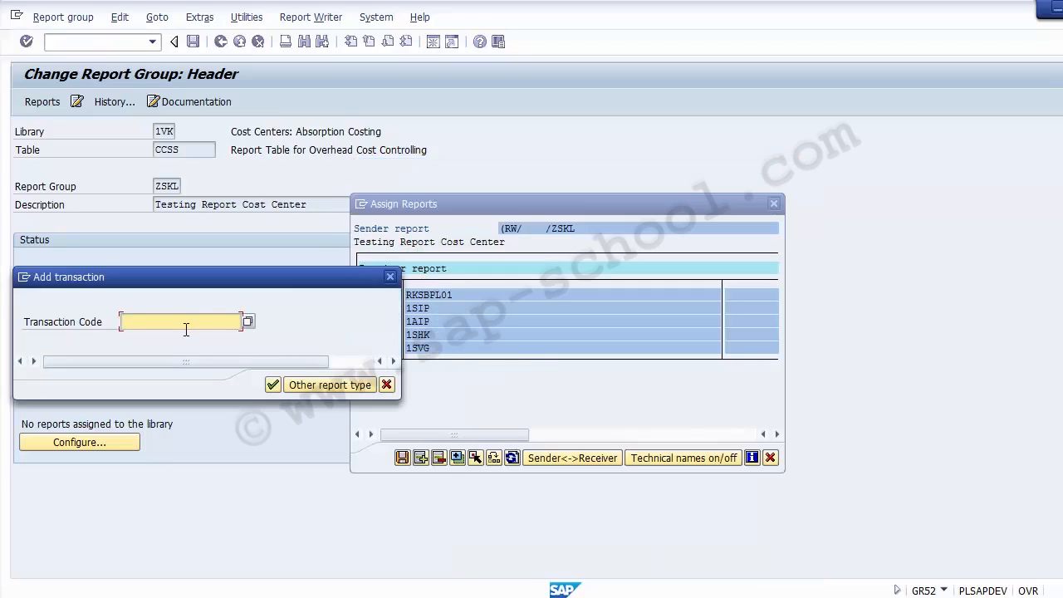
Step: Enter transaction code KSB1 and add it to the receiver reports of report group ZSKL
{"action": "left_click", "coordinate": [186, 324]}
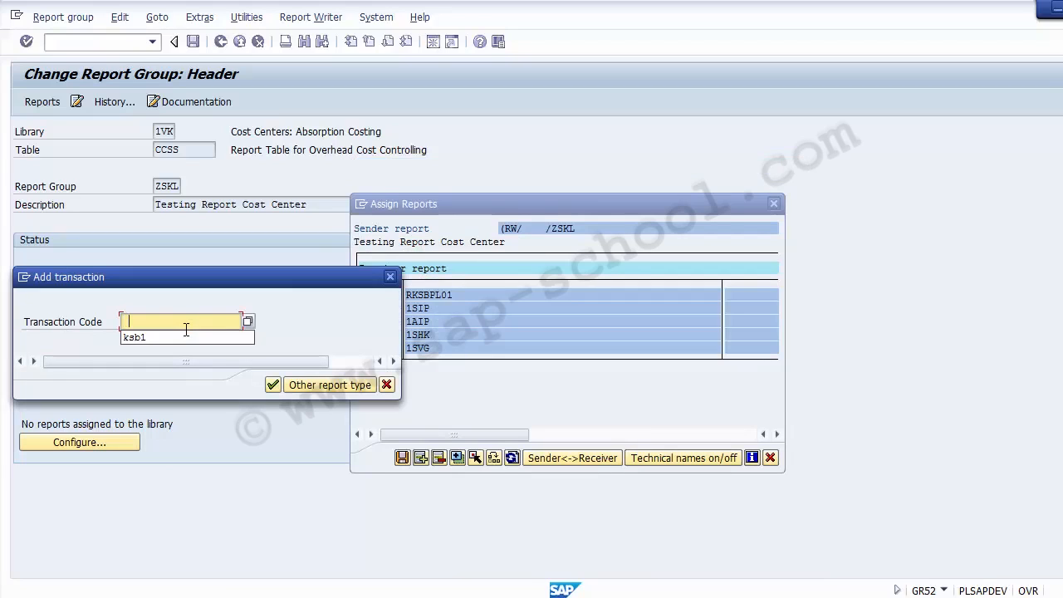
{"action": "left_click", "coordinate": [186, 330]}
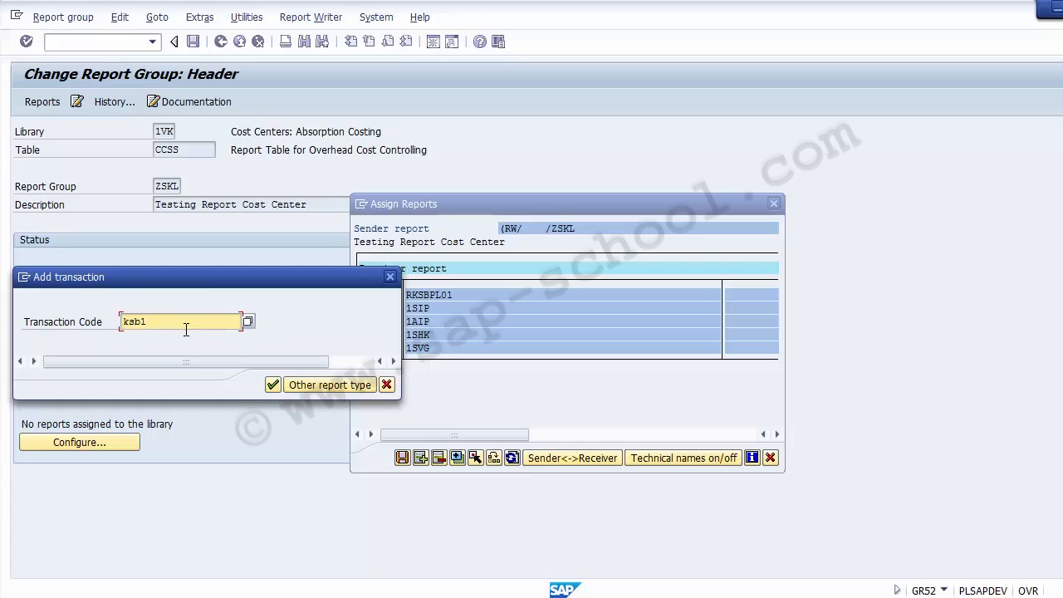
{"action": "left_click_drag", "start_coordinate": [150, 321], "coordinate": [79, 310]}
{"action": "left_click", "coordinate": [273, 384]}
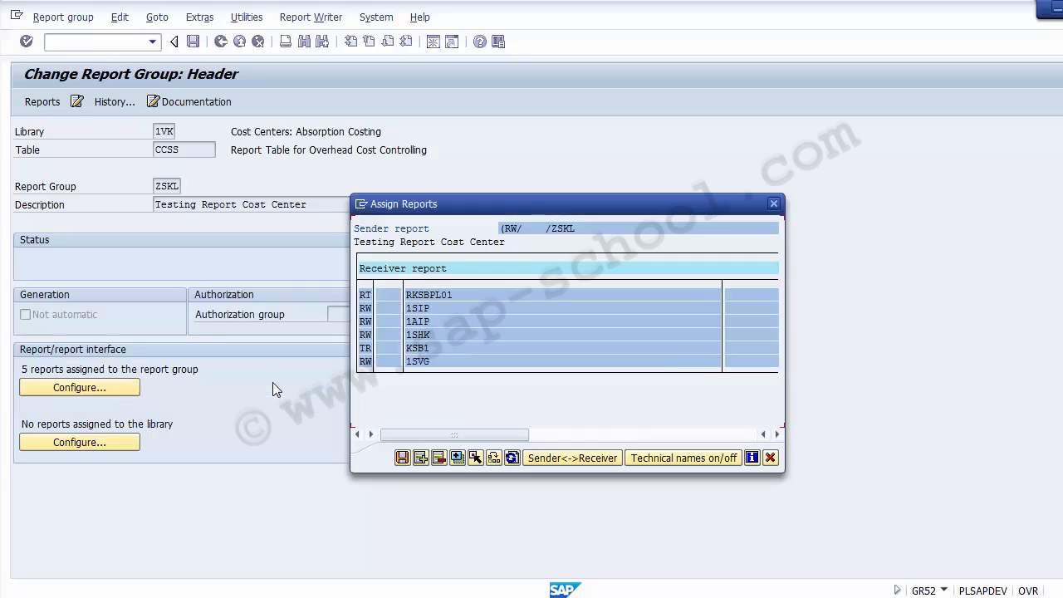
Step: Save the receiver report assignments of report group ZSKL and check how many reports are assigned
{"action": "left_click", "coordinate": [419, 351]}
{"action": "left_click", "coordinate": [402, 457]}
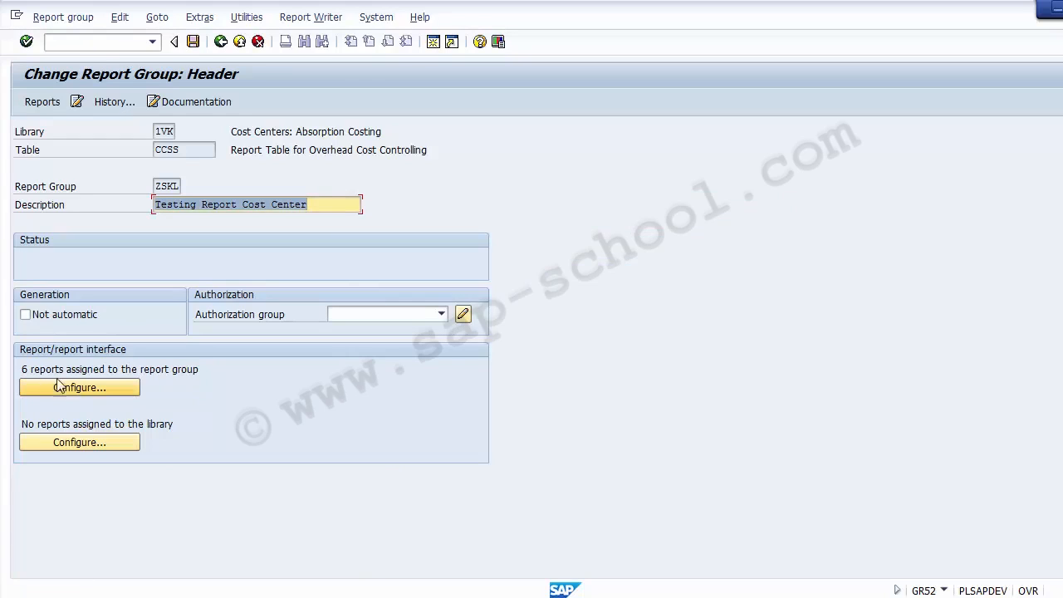
{"action": "left_click", "coordinate": [22, 369]}
{"action": "left_click_drag", "start_coordinate": [22, 370], "coordinate": [224, 365]}
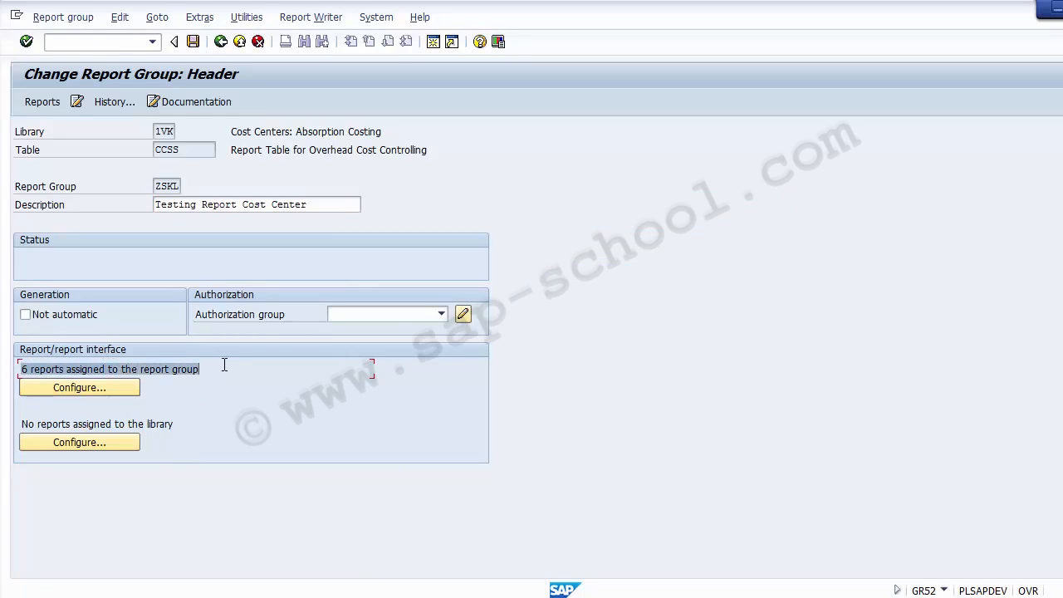
{"action": "left_click", "coordinate": [224, 365]}
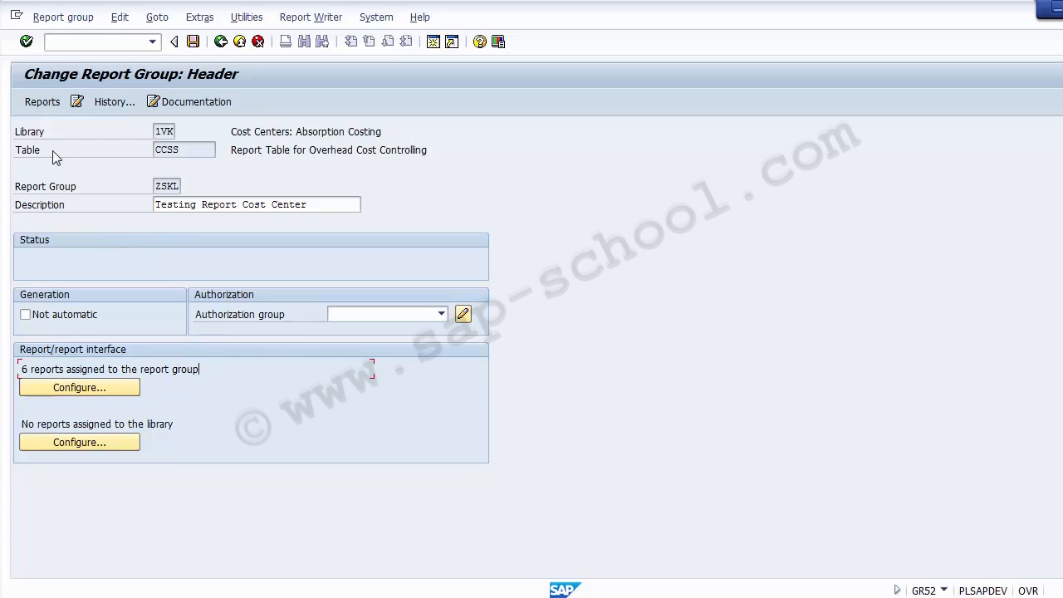
Step: Check the Cost Centers: Actual Line Items entry among the group's assigned receiver reports and close the assignment dialog
{"action": "left_click", "coordinate": [58, 389]}
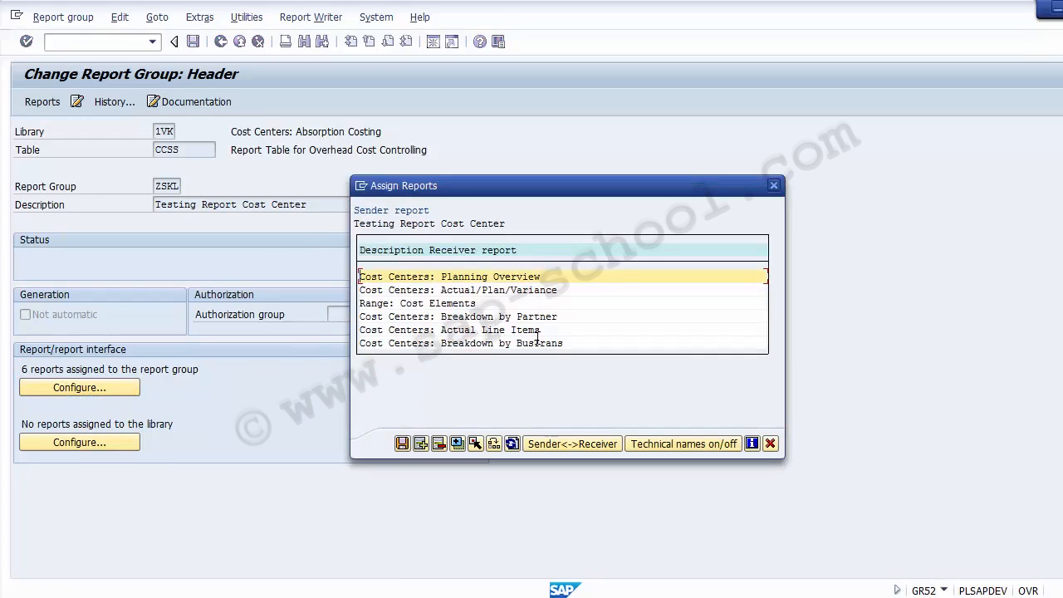
{"action": "left_click_drag", "start_coordinate": [538, 330], "coordinate": [359, 331]}
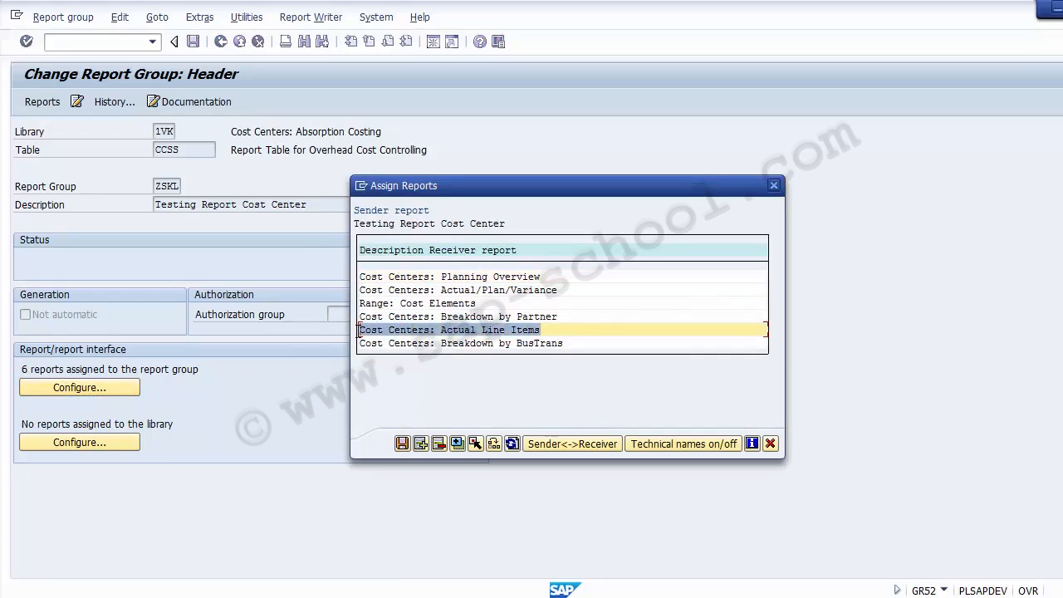
{"action": "left_click", "coordinate": [770, 443]}
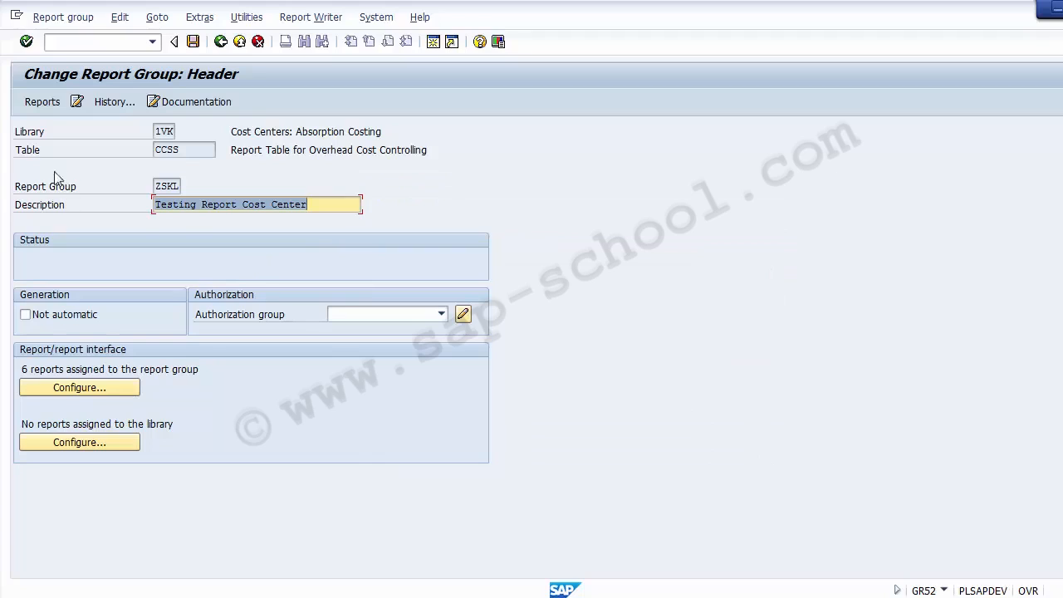
Step: Show the reports contained in report group ZSKL and examine the report's description and the free report entries
{"action": "left_click", "coordinate": [43, 103]}
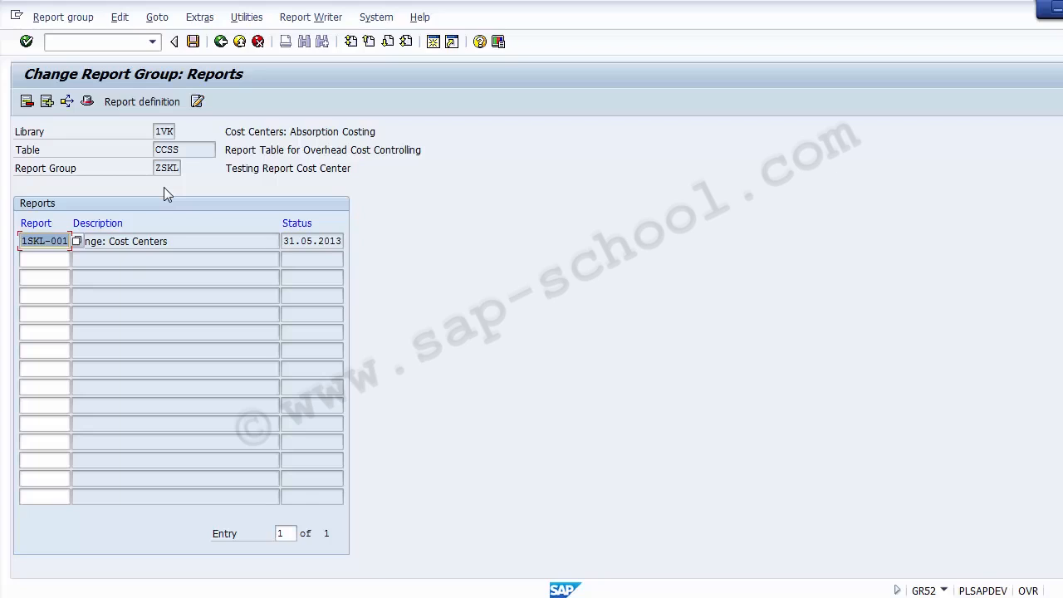
{"action": "left_click", "coordinate": [159, 241]}
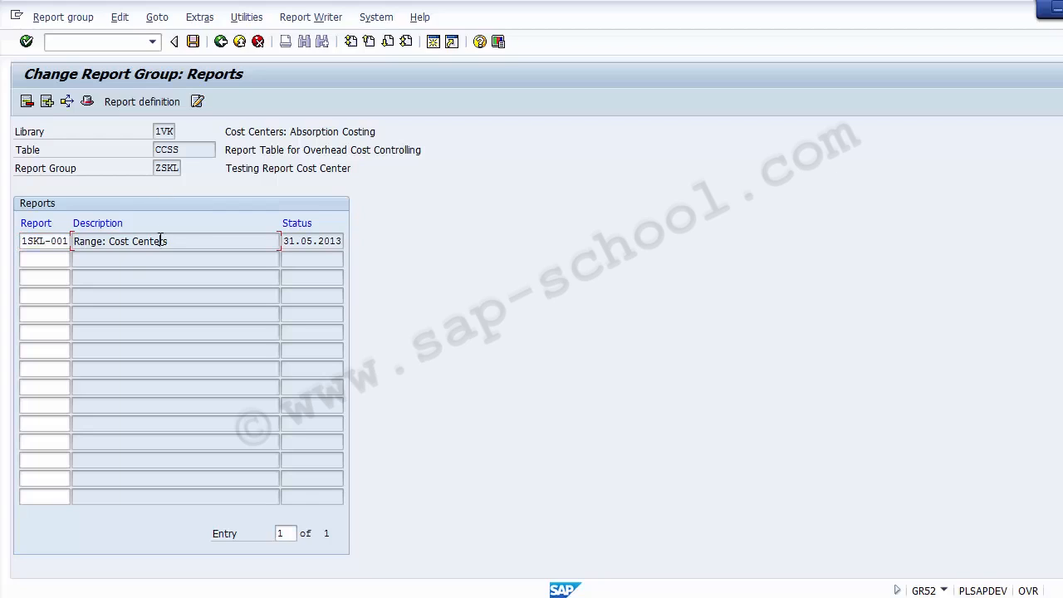
{"action": "left_click_drag", "start_coordinate": [182, 241], "coordinate": [73, 241]}
{"action": "left_click", "coordinate": [90, 263]}
{"action": "left_click", "coordinate": [53, 259]}
{"action": "left_click", "coordinate": [51, 275]}
{"action": "left_click", "coordinate": [50, 296]}
{"action": "left_click", "coordinate": [48, 314]}
{"action": "left_click", "coordinate": [46, 332]}
{"action": "left_click", "coordinate": [46, 352]}
{"action": "left_click", "coordinate": [43, 385]}
{"action": "left_click", "coordinate": [43, 405]}
{"action": "left_click", "coordinate": [39, 257]}
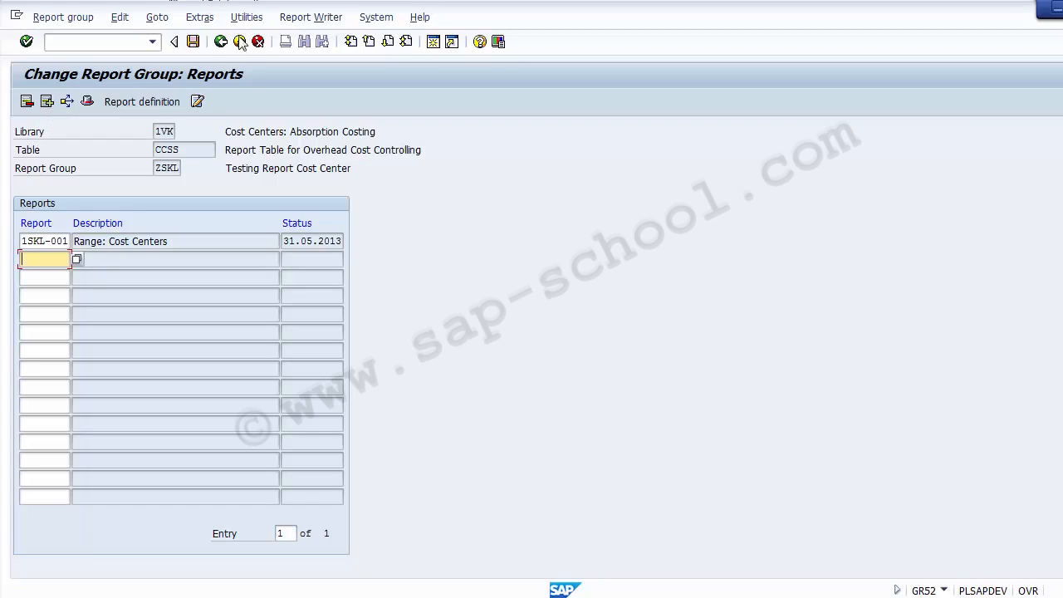
Step: Save report group ZSKL and return to SAP Easy Access
{"action": "left_click", "coordinate": [192, 43]}
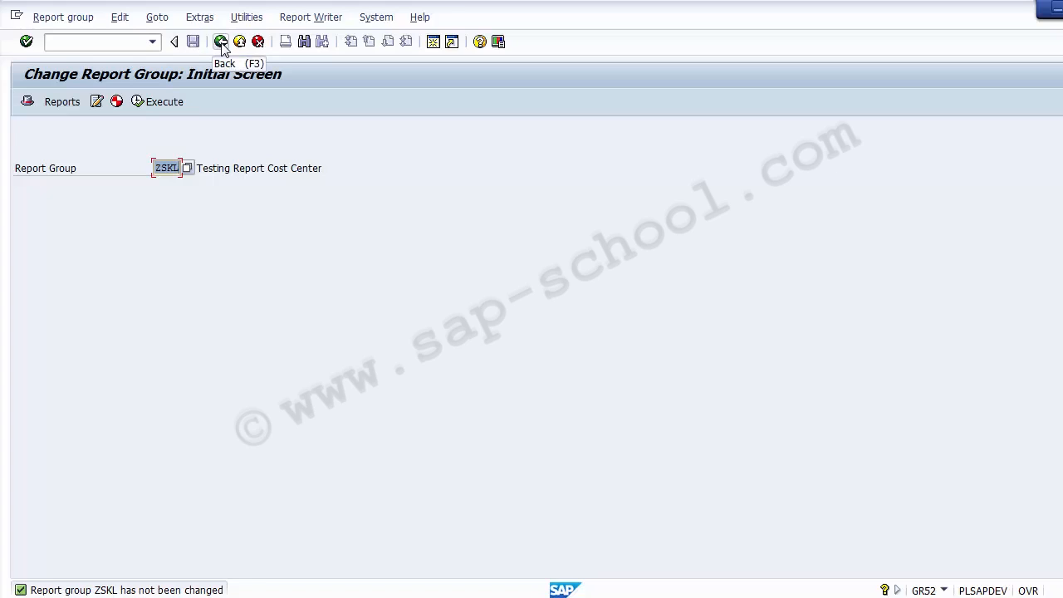
{"action": "left_click", "coordinate": [221, 42]}
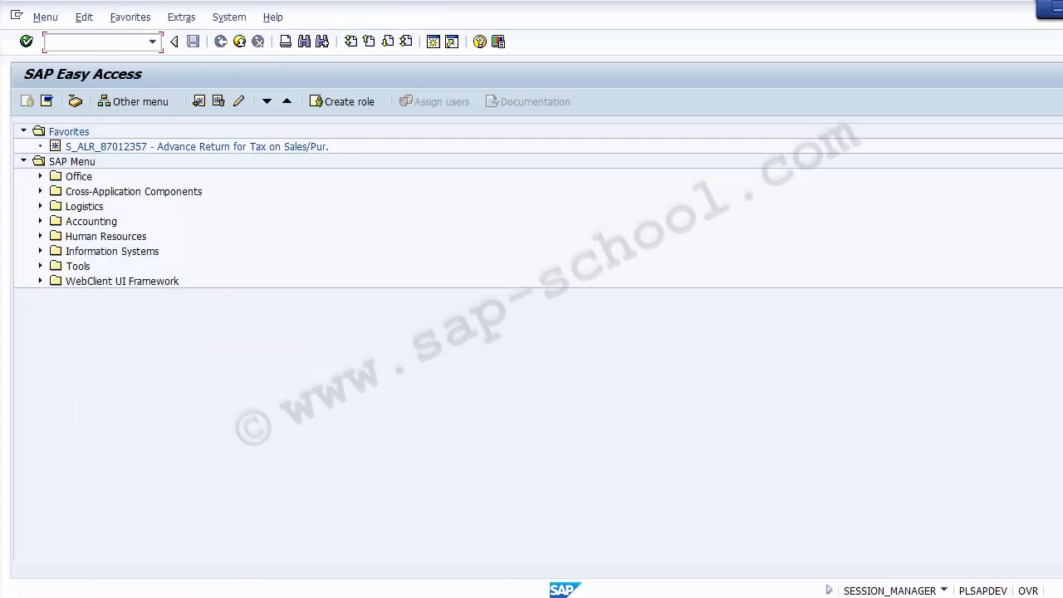
Step: Switch to PowerPoint and review the Select Current Report step on the Copy Existing Report slide
{"action": "key", "text": "alt+Tab"}
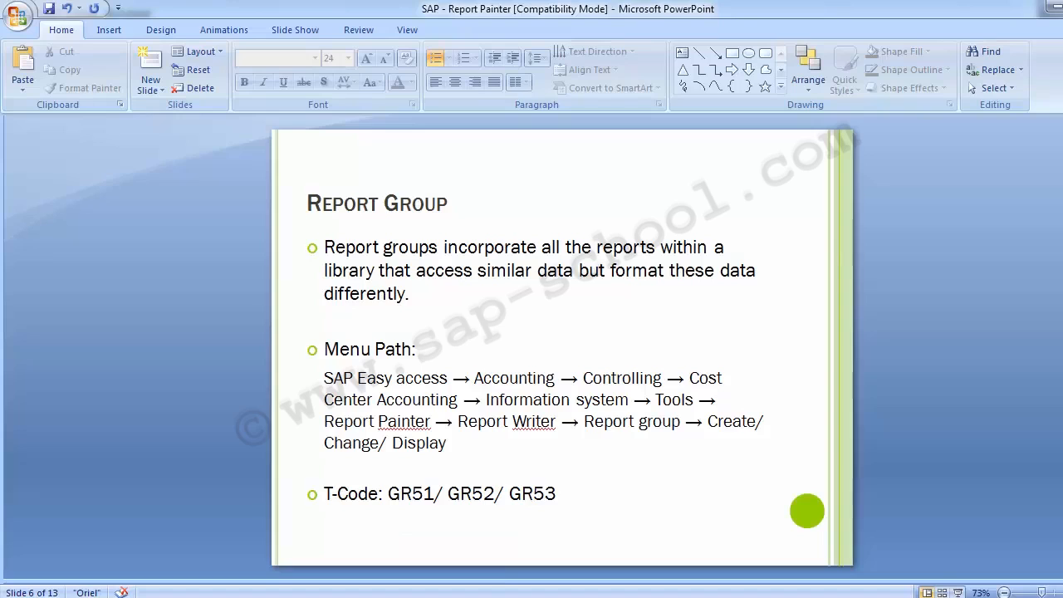
{"action": "key", "text": "Page_Down"}
{"action": "key", "text": "Page_Down"}
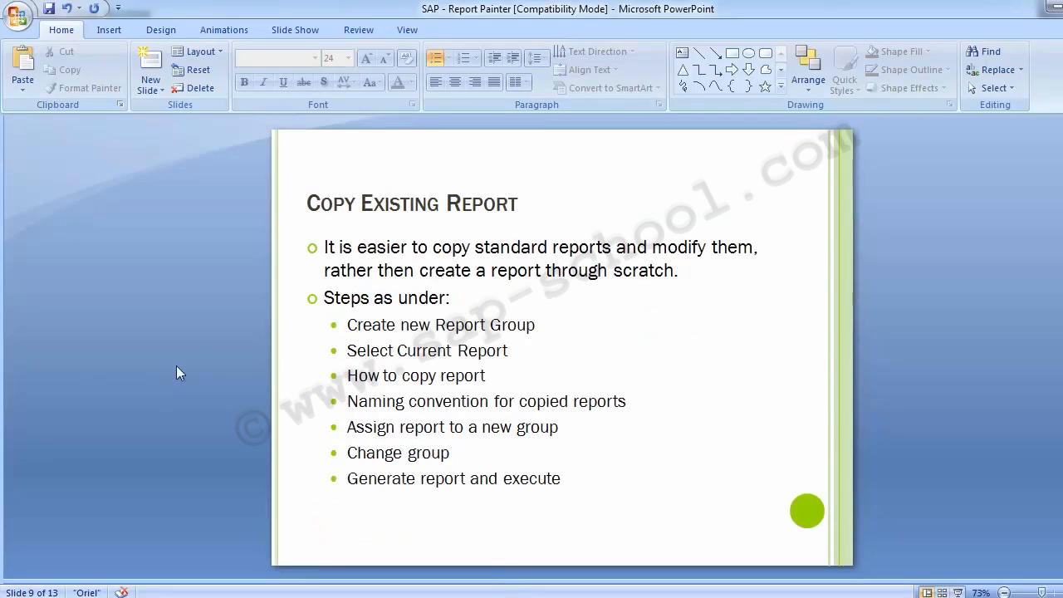
{"action": "left_click", "coordinate": [349, 350]}
{"action": "left_click_drag", "start_coordinate": [349, 351], "coordinate": [525, 349]}
{"action": "left_click", "coordinate": [134, 302]}
Step: Switch back to SAP and open report S_ALR_87013612 - Range: Cost Centers from the Cost Center Accounting Plan/Actual Comparisons reports
{"action": "key", "text": "alt+Tab"}
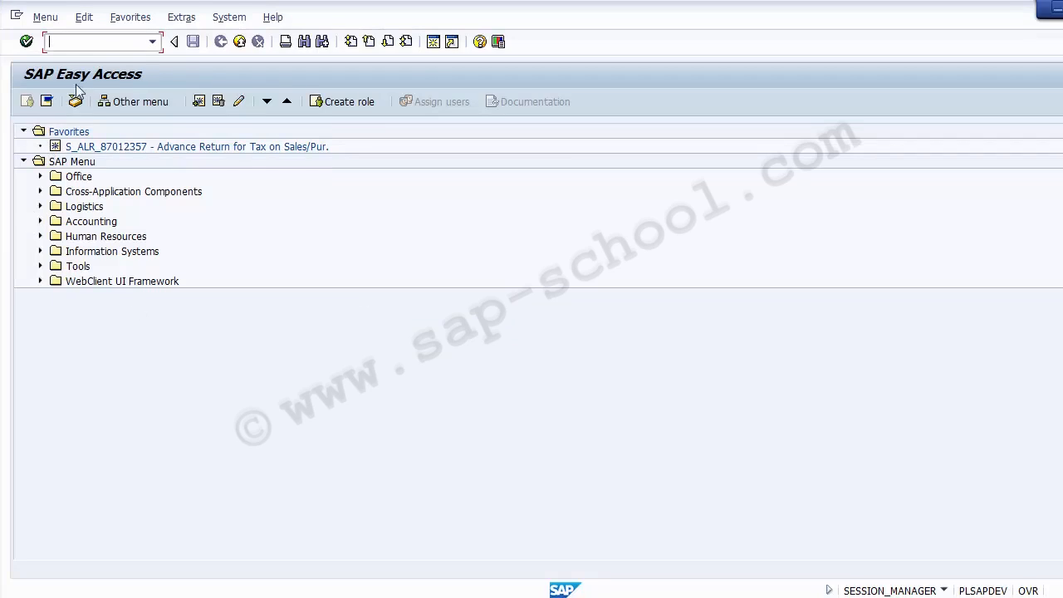
{"action": "left_click", "coordinate": [40, 222]}
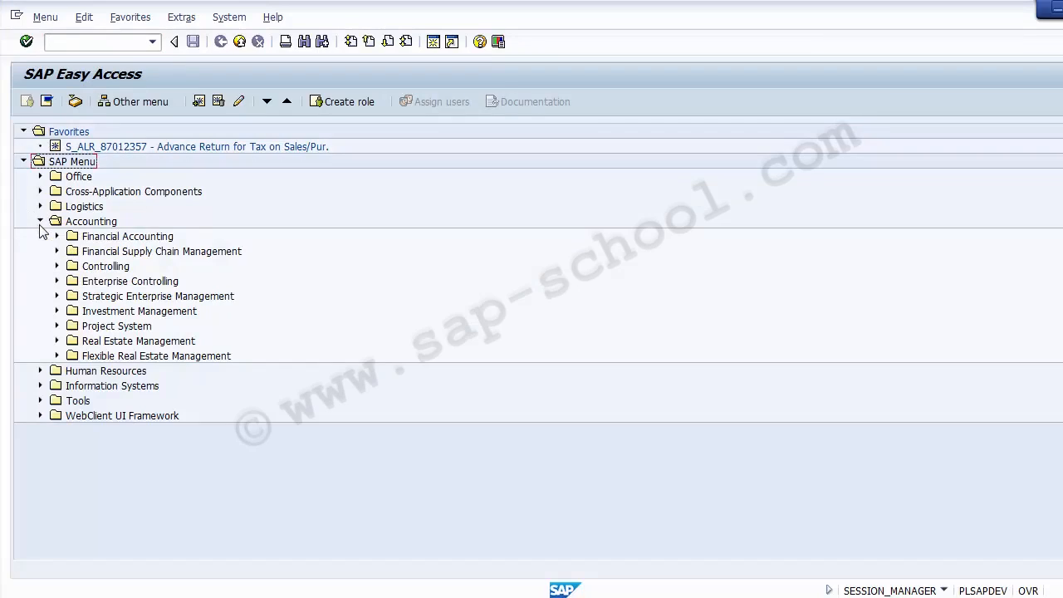
{"action": "left_click", "coordinate": [56, 266]}
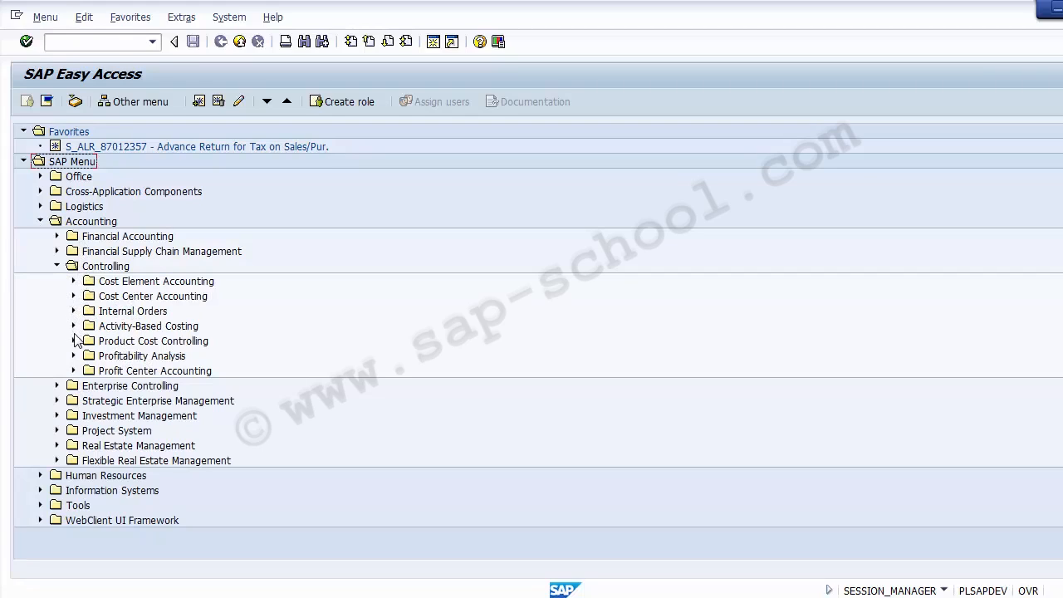
{"action": "left_click", "coordinate": [73, 296]}
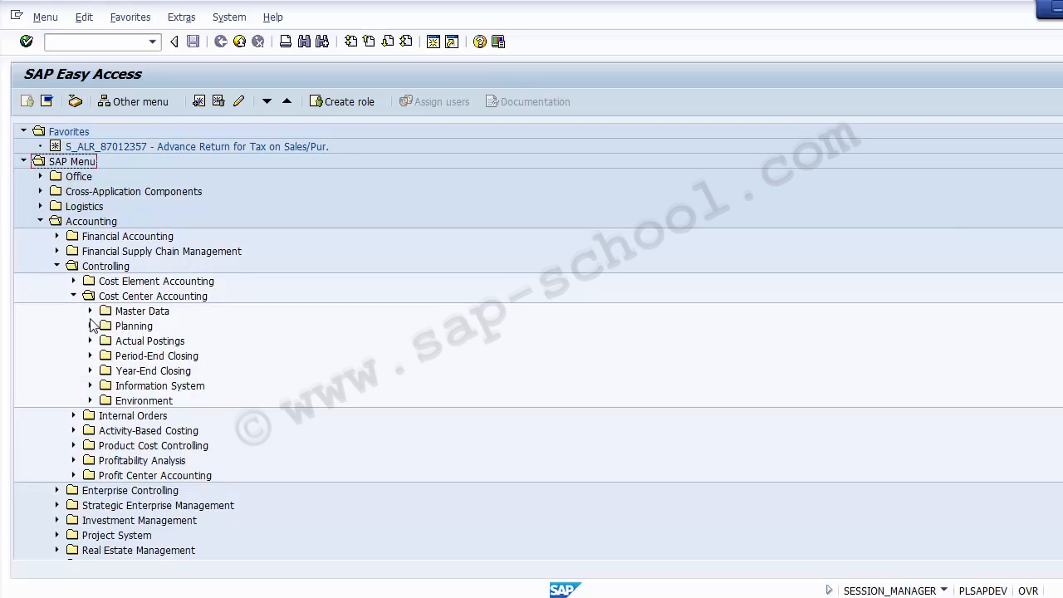
{"action": "left_click", "coordinate": [89, 386]}
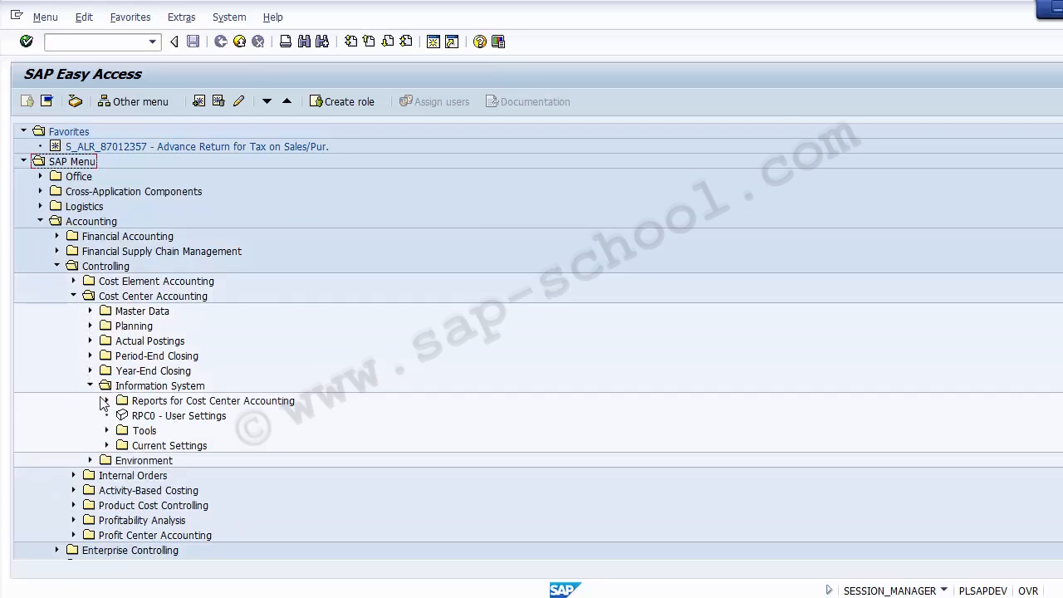
{"action": "left_click", "coordinate": [107, 401]}
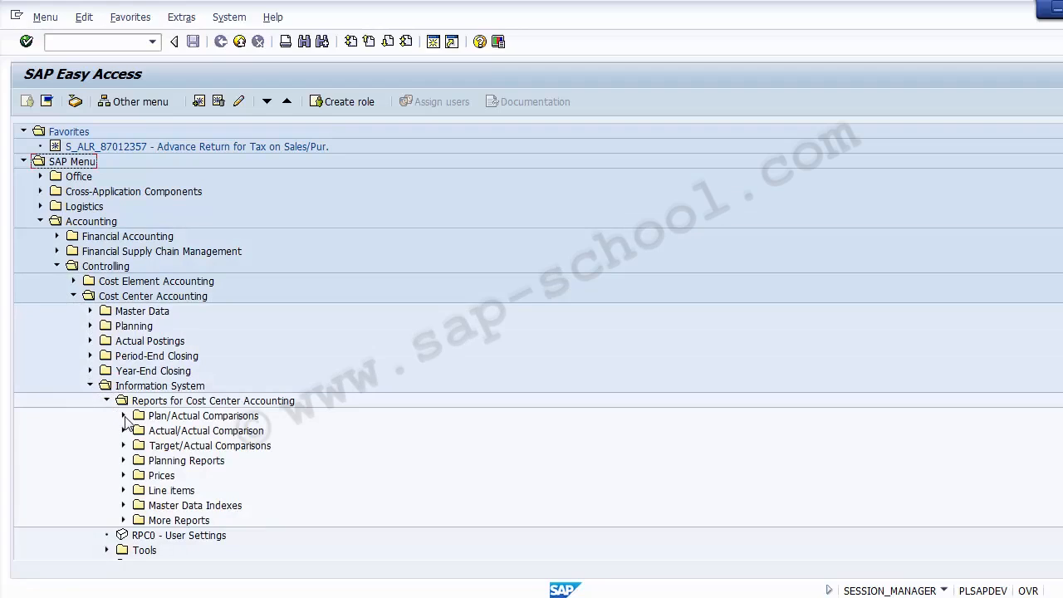
{"action": "left_click", "coordinate": [124, 417]}
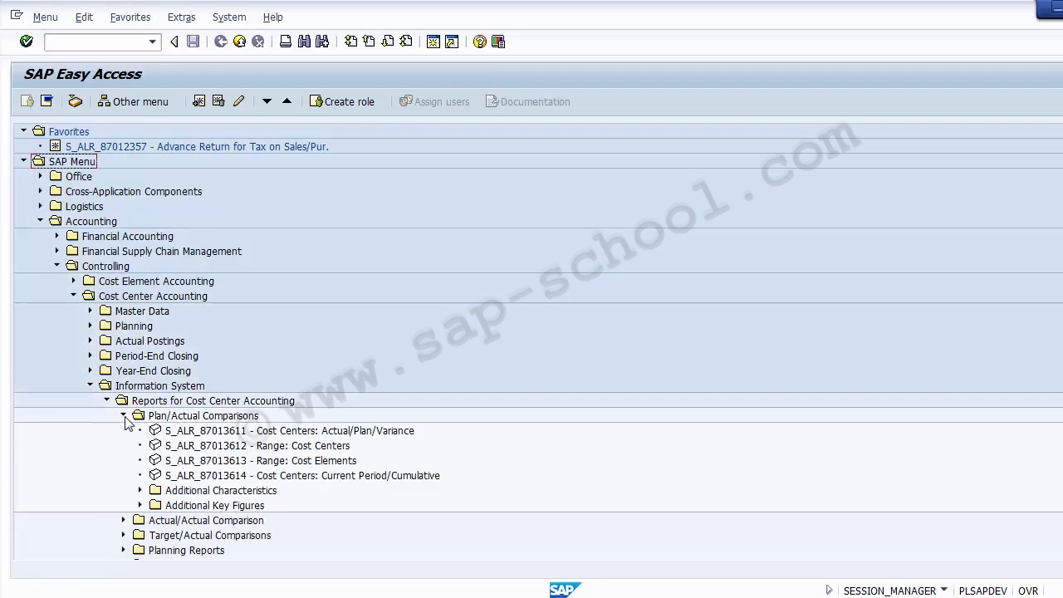
{"action": "left_click", "coordinate": [273, 446]}
{"action": "double_click", "coordinate": [222, 452]}
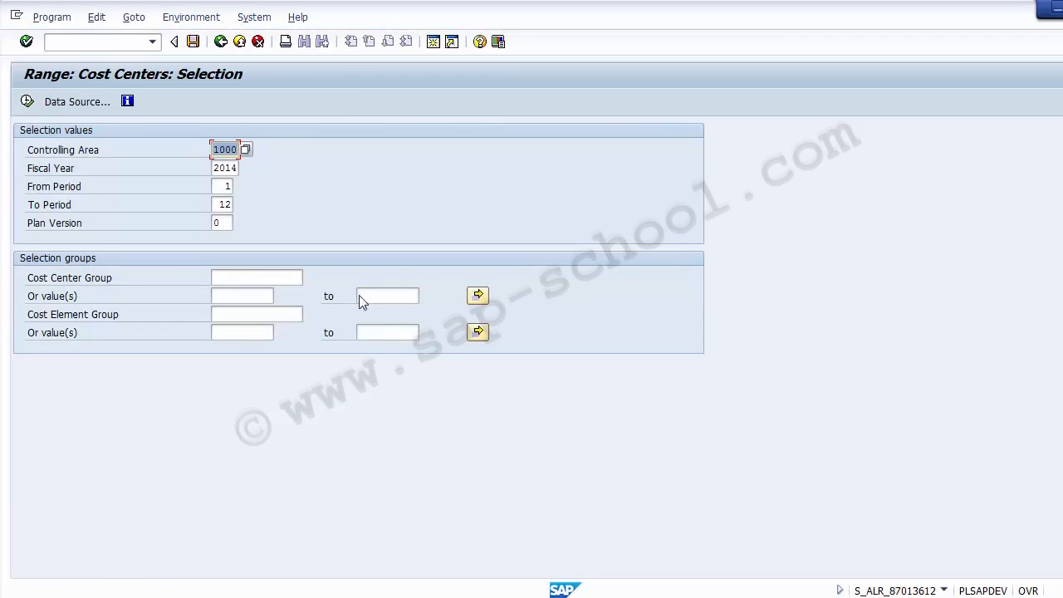
Step: Display the technical information of the Range: Cost Centers report and examine its report group, library and table
{"action": "left_click", "coordinate": [191, 18]}
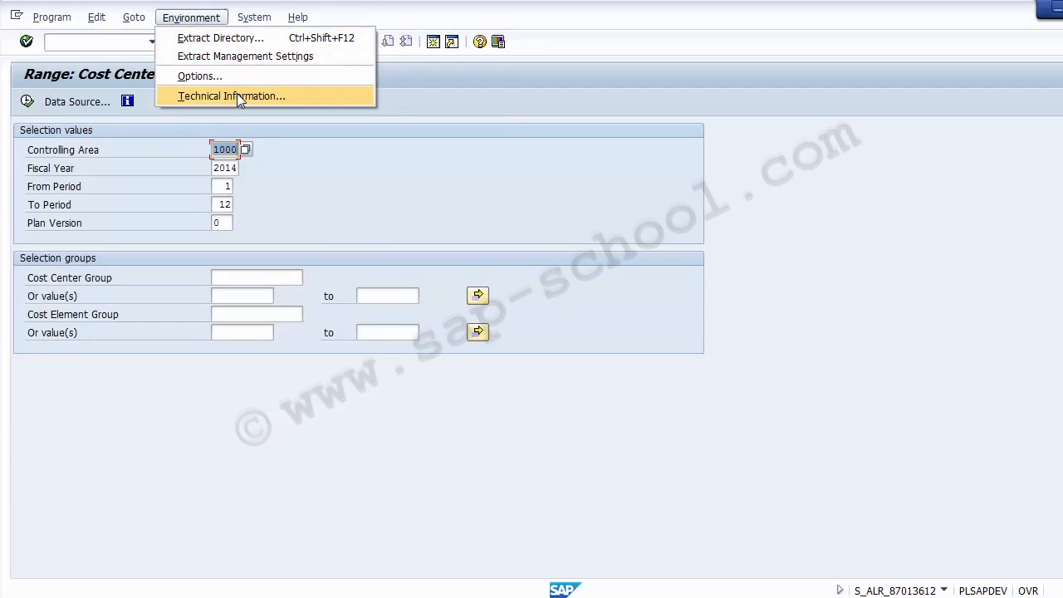
{"action": "left_click", "coordinate": [237, 97]}
{"action": "left_click", "coordinate": [184, 210]}
{"action": "left_click", "coordinate": [183, 198]}
{"action": "left_click", "coordinate": [176, 182]}
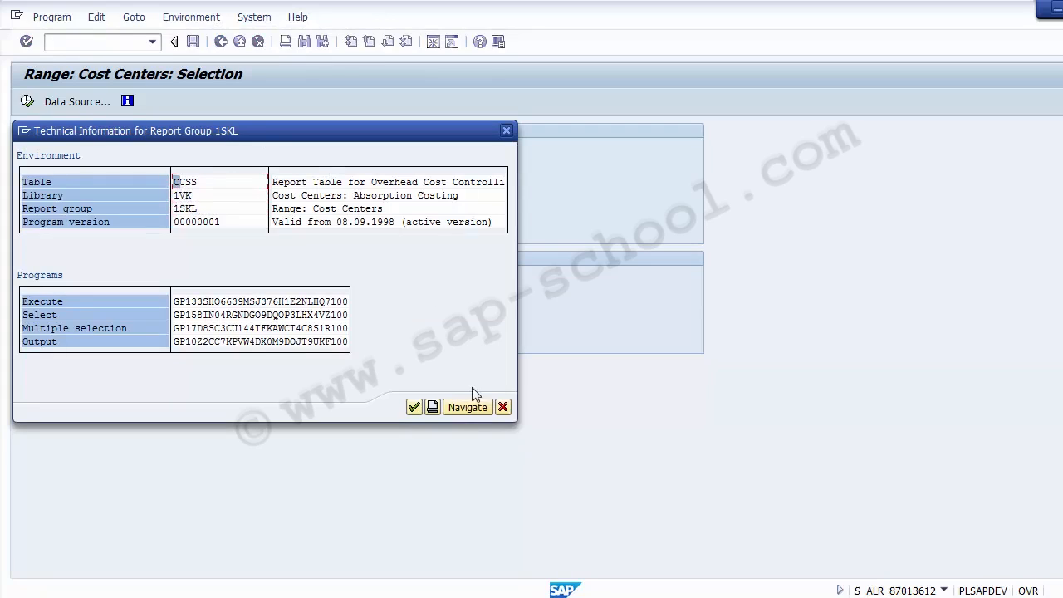
Step: Close the technical information, leave the Range: Cost Centers report for SAP Easy Access, and decline logging off
{"action": "left_click", "coordinate": [503, 407]}
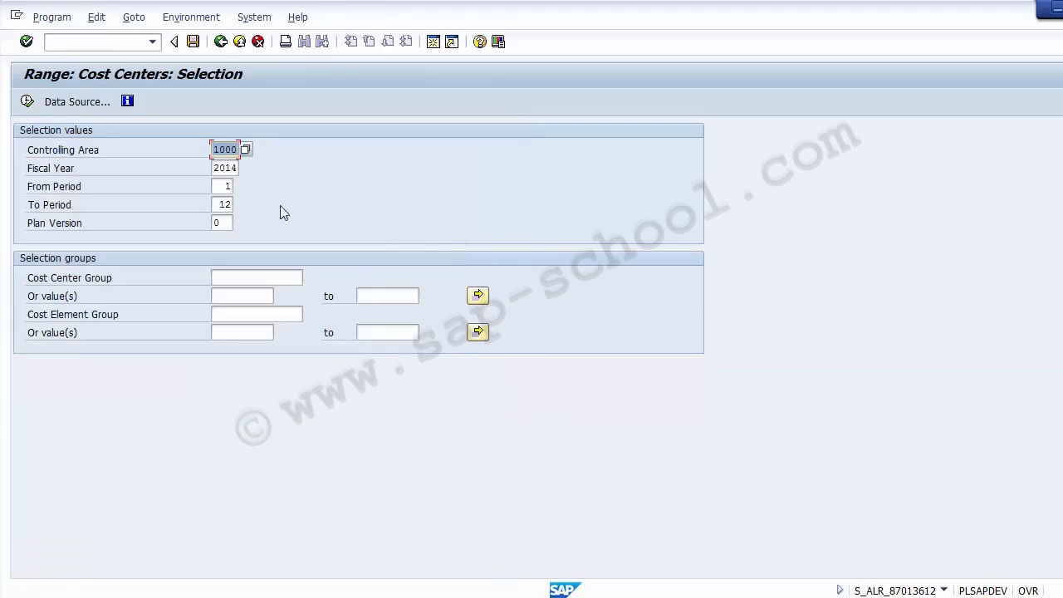
{"action": "left_click", "coordinate": [220, 42]}
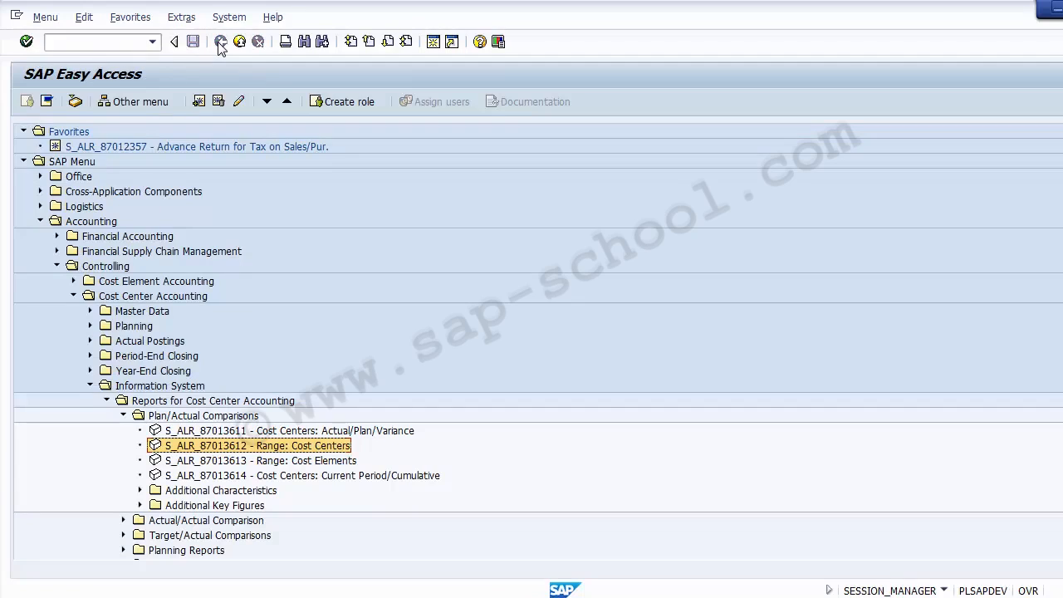
{"action": "left_click", "coordinate": [239, 41]}
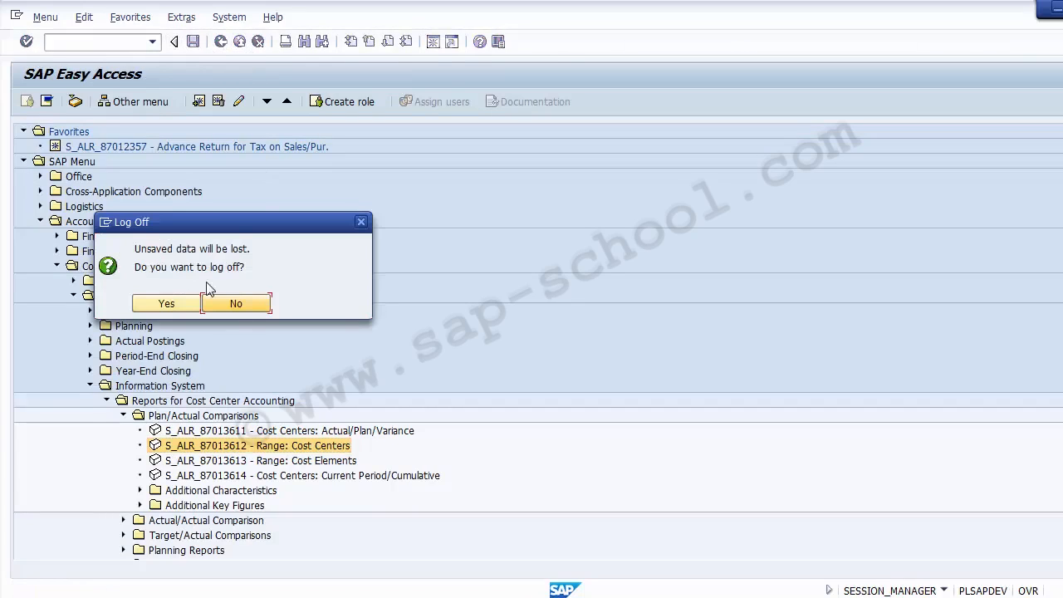
{"action": "left_click", "coordinate": [236, 304]}
Step: Switch to the PowerPoint presentation and look up the transaction codes on the Create Report slide
{"action": "key", "text": "alt+Tab"}
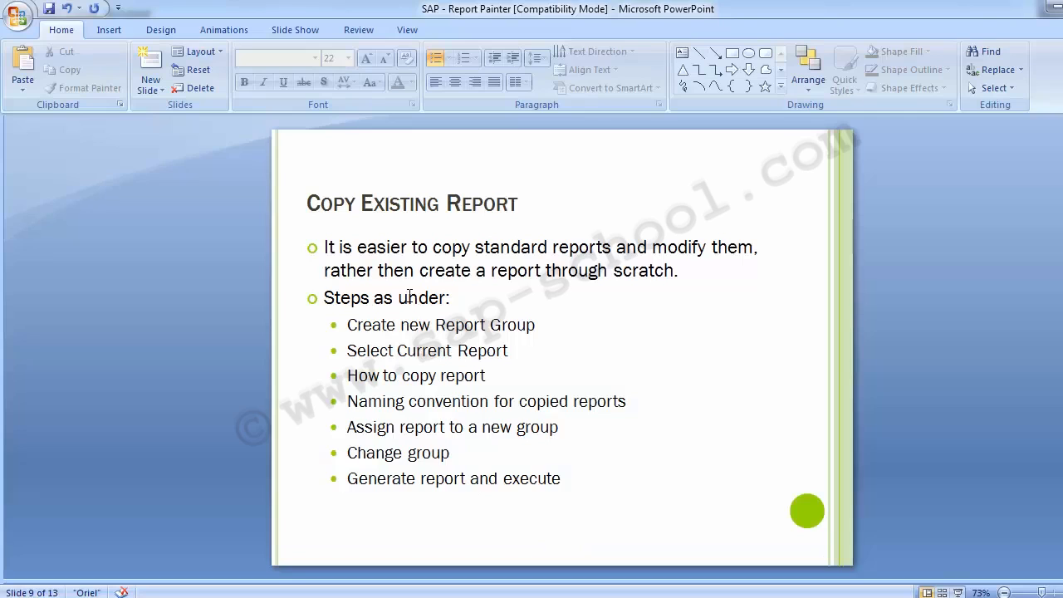
{"action": "scroll", "coordinate": [410, 296], "scroll_direction": "up", "scroll_amount": 5}
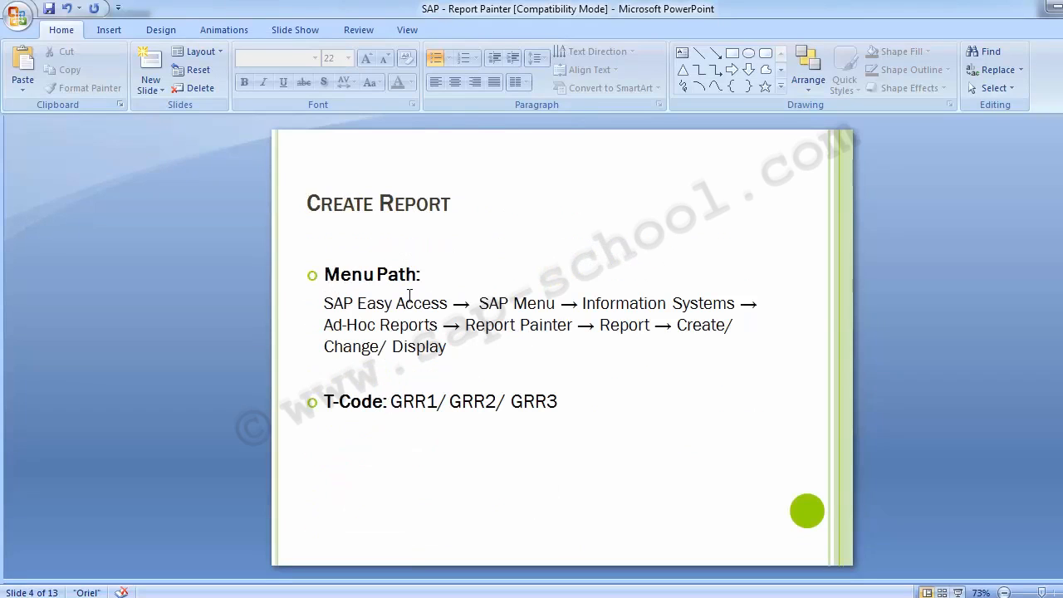
{"action": "left_click_drag", "start_coordinate": [391, 402], "coordinate": [498, 410]}
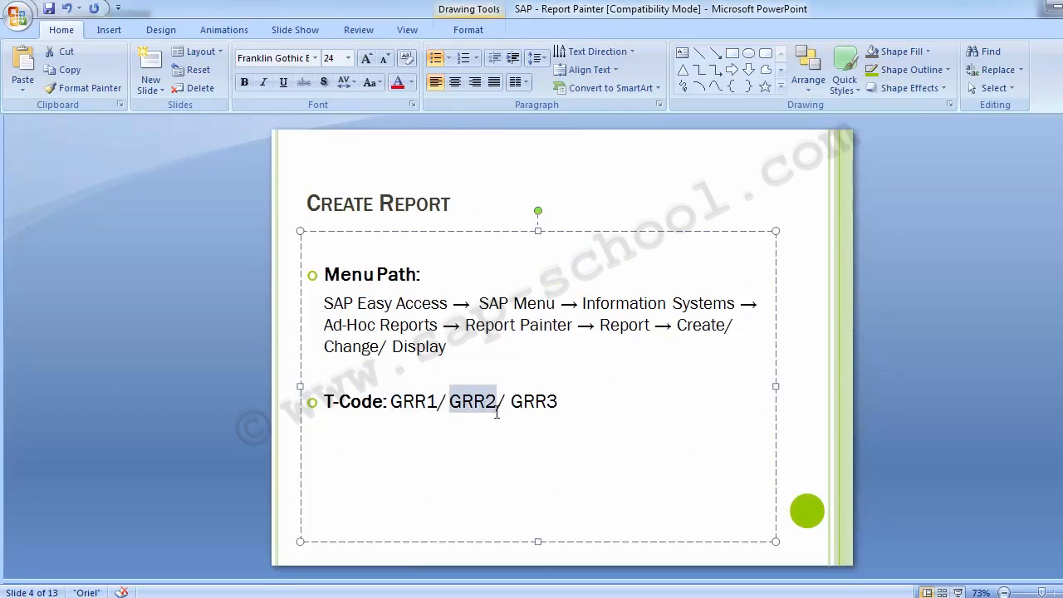
{"action": "left_click", "coordinate": [154, 345]}
Step: Switch back to SAP and start transaction GRR1 to create a Report Painter report
{"action": "key", "text": "alt+Tab"}
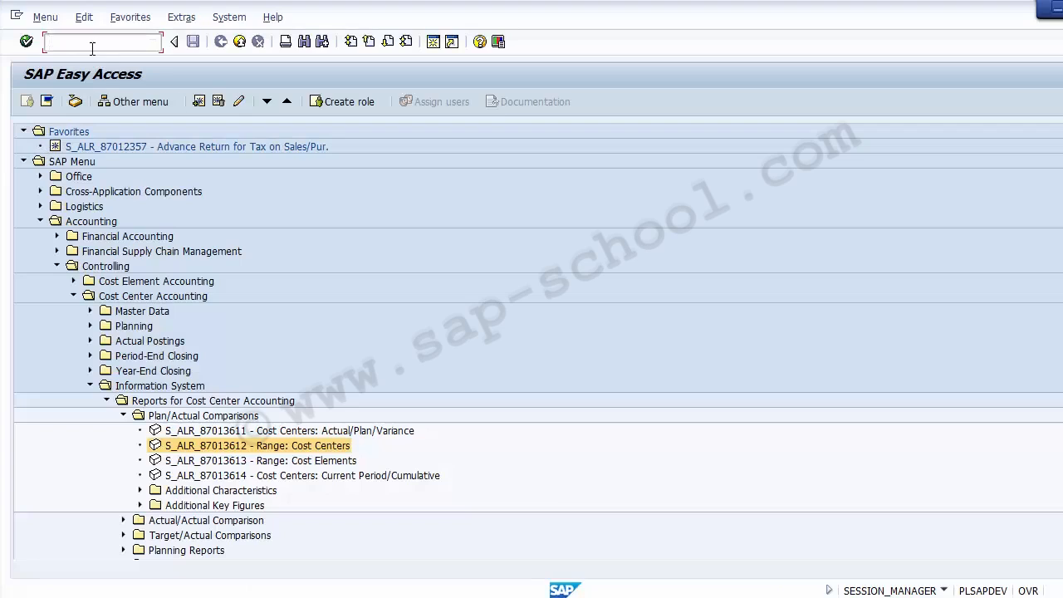
{"action": "type", "text": "/n"}
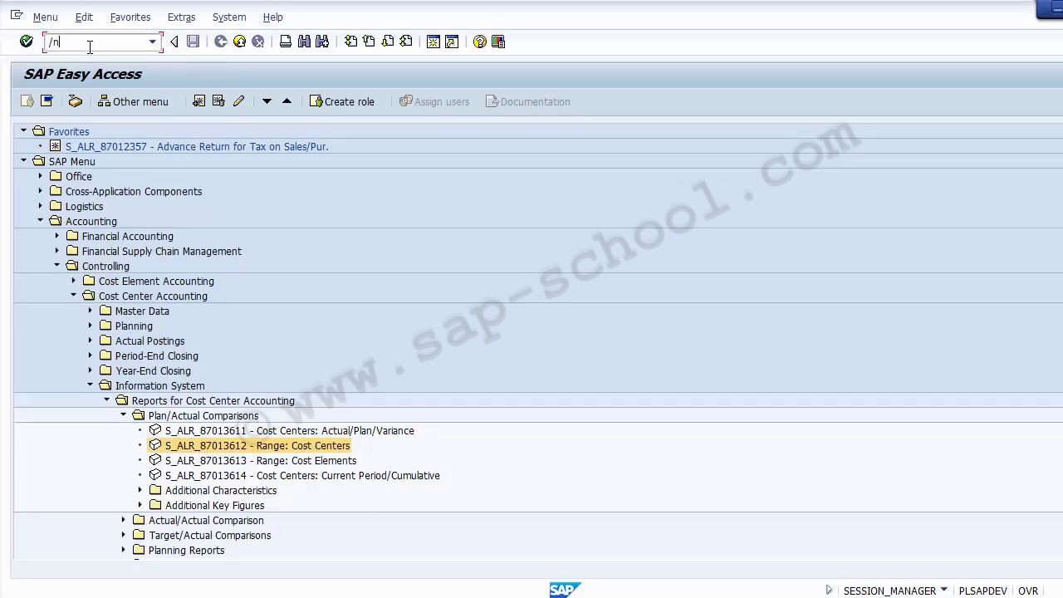
{"action": "type", "text": "GRR1"}
{"action": "key", "text": "Return"}
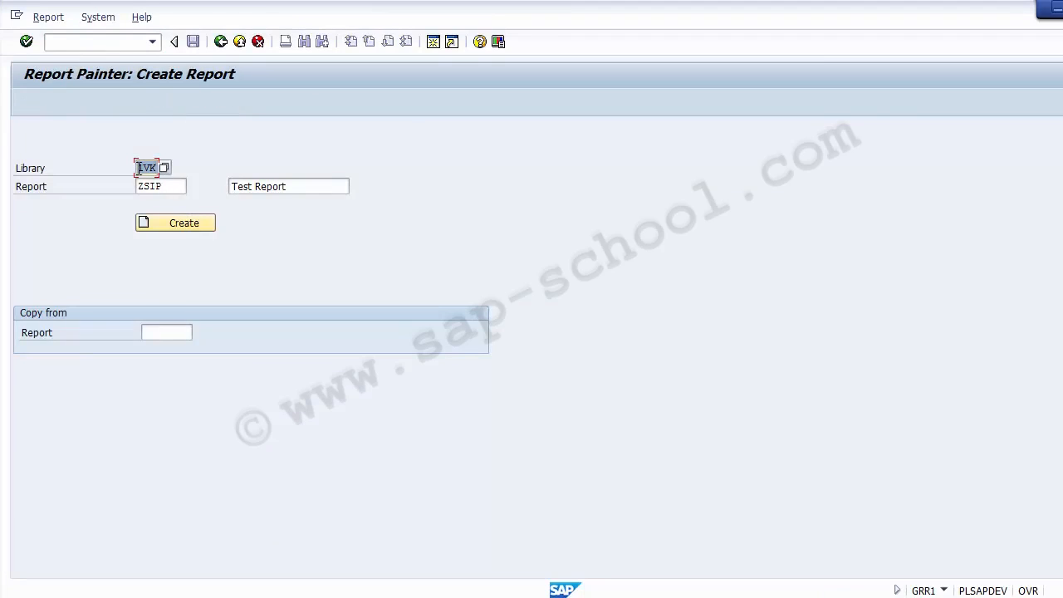
Step: Clear the prefilled report name and replace the report description with "Test Cost Center"
{"action": "left_click", "coordinate": [178, 186]}
{"action": "key", "text": "BackSpace"}
{"action": "key", "text": "BackSpace"}
{"action": "key", "text": "BackSpace"}
{"action": "key", "text": "BackSpace"}
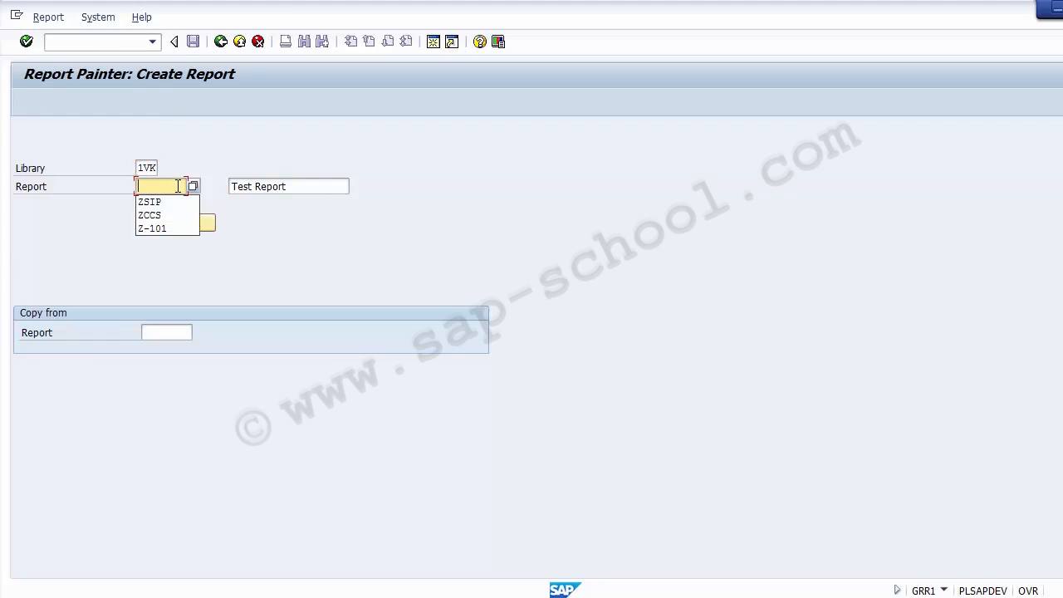
{"action": "left_click", "coordinate": [322, 184]}
{"action": "key", "text": "BackSpace"}
{"action": "key", "text": "BackSpace"}
{"action": "key", "text": "BackSpace"}
{"action": "key", "text": "BackSpace"}
{"action": "key", "text": "BackSpace"}
{"action": "key", "text": "BackSpace"}
{"action": "key", "text": "BackSpace"}
{"action": "key", "text": "BackSpace"}
{"action": "key", "text": "BackSpace"}
{"action": "key", "text": "BackSpace"}
{"action": "key", "text": "BackSpace"}
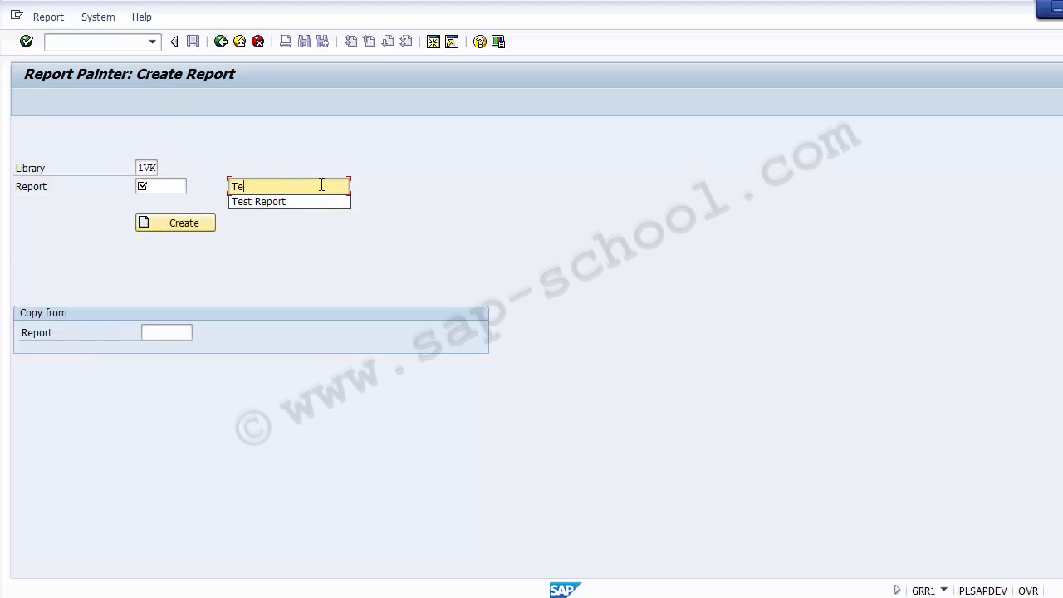
{"action": "type", "text": "Test Cos"}
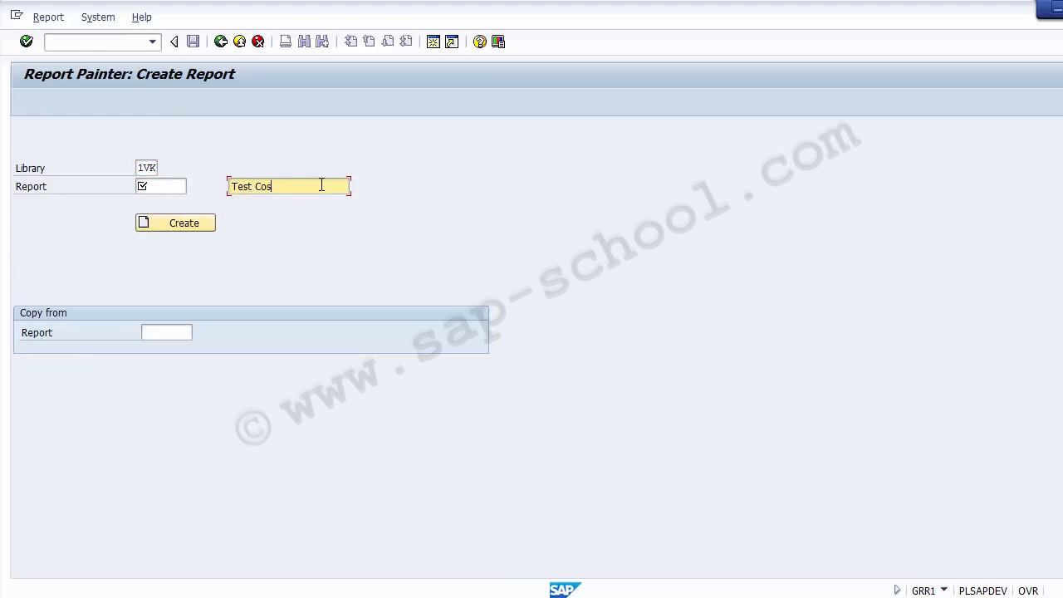
{"action": "type", "text": "t Center"}
Step: Name the new report ZSIP001
{"action": "left_click", "coordinate": [152, 189]}
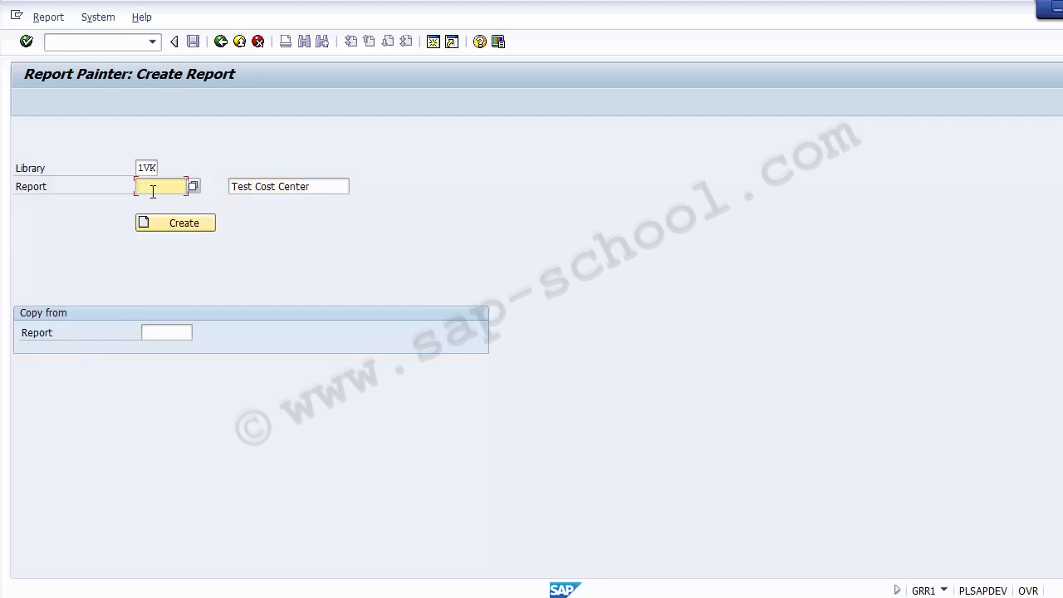
{"action": "type", "text": "Z"}
{"action": "key", "text": "Down"}
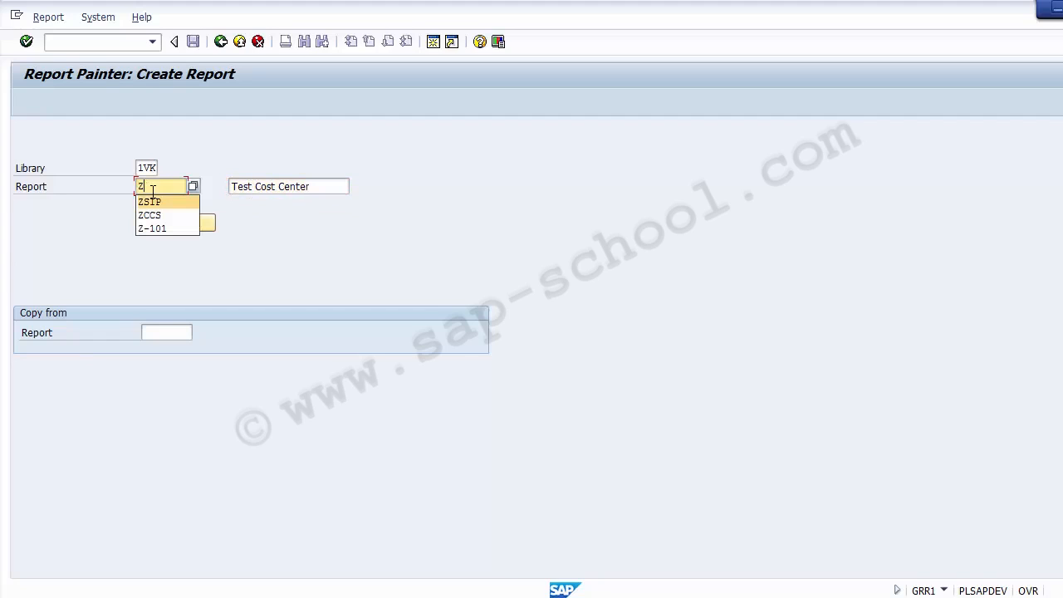
{"action": "key", "text": "Return"}
{"action": "type", "text": "1"}
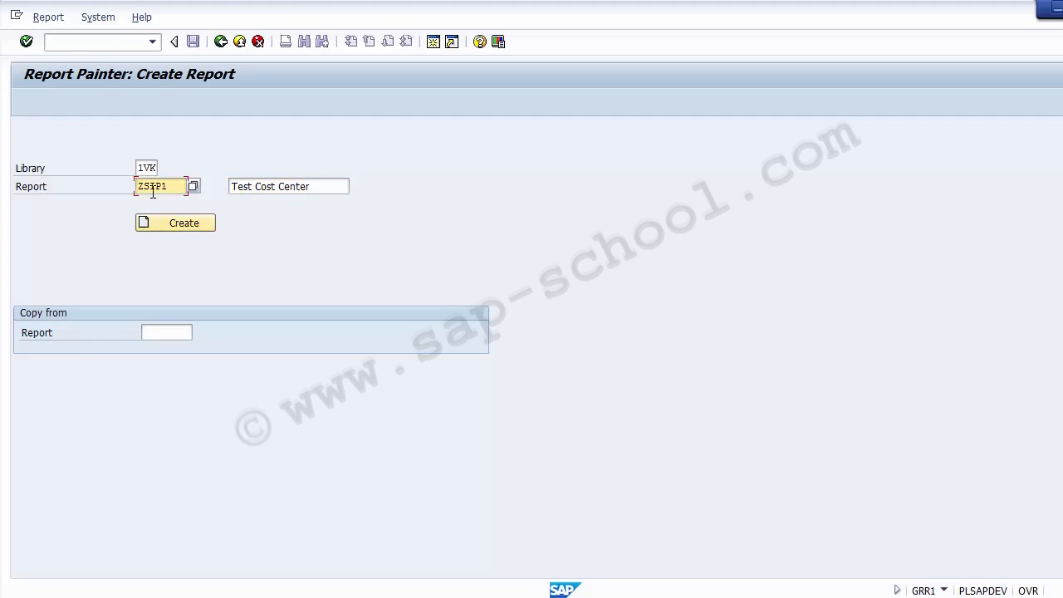
{"action": "key", "text": "BackSpace"}
{"action": "type", "text": "001"}
Step: Set 1SIP-001 as the report to copy from and create the new report from it
{"action": "left_click", "coordinate": [165, 332]}
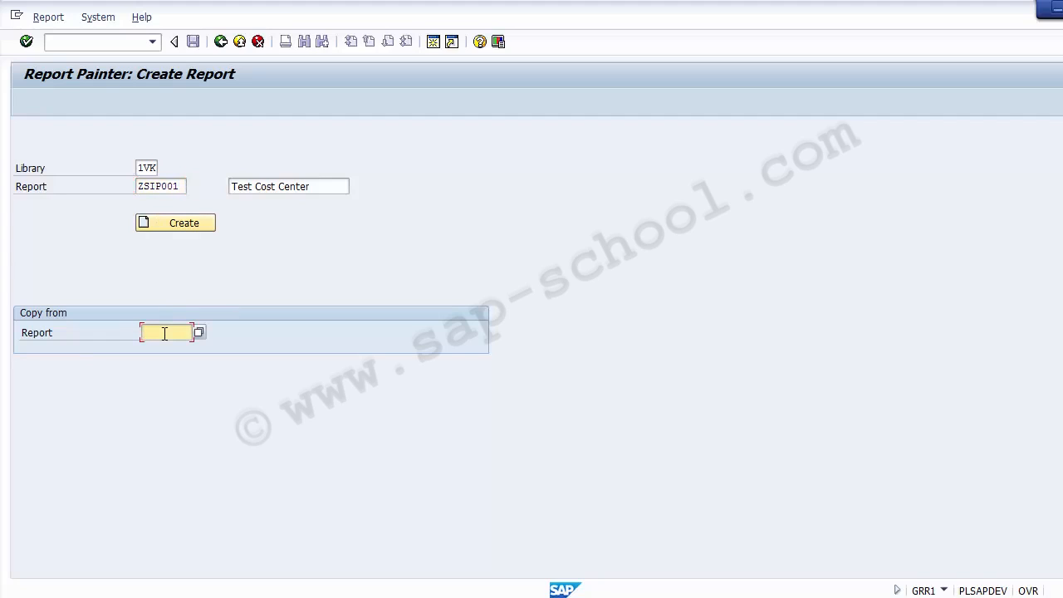
{"action": "type", "text": "1"}
{"action": "key", "text": "Down"}
{"action": "key", "text": "Return"}
{"action": "left_click_drag", "start_coordinate": [136, 167], "coordinate": [152, 168]}
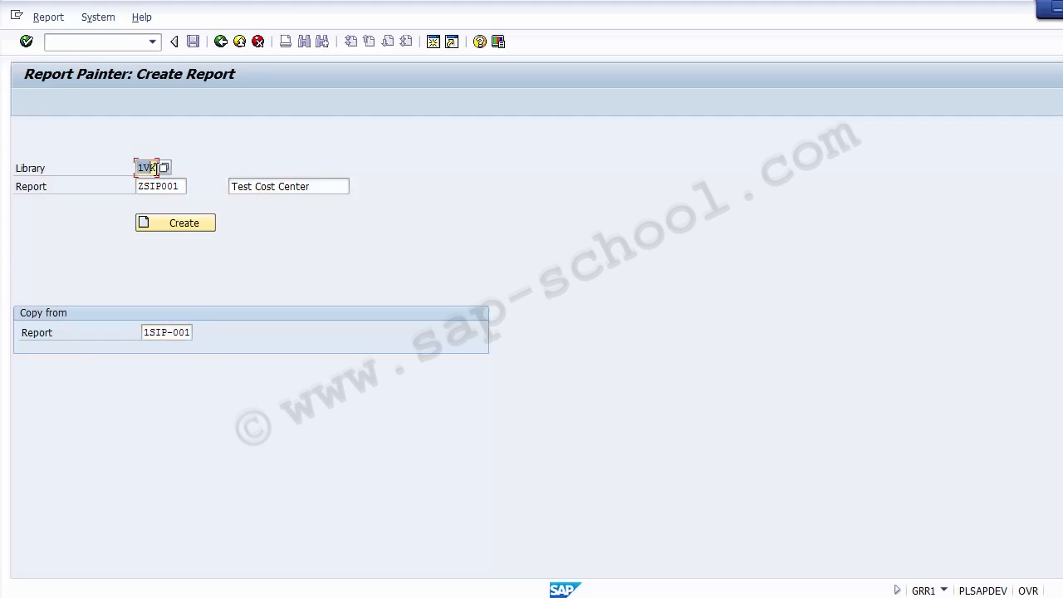
{"action": "left_click_drag", "start_coordinate": [138, 186], "coordinate": [184, 188]}
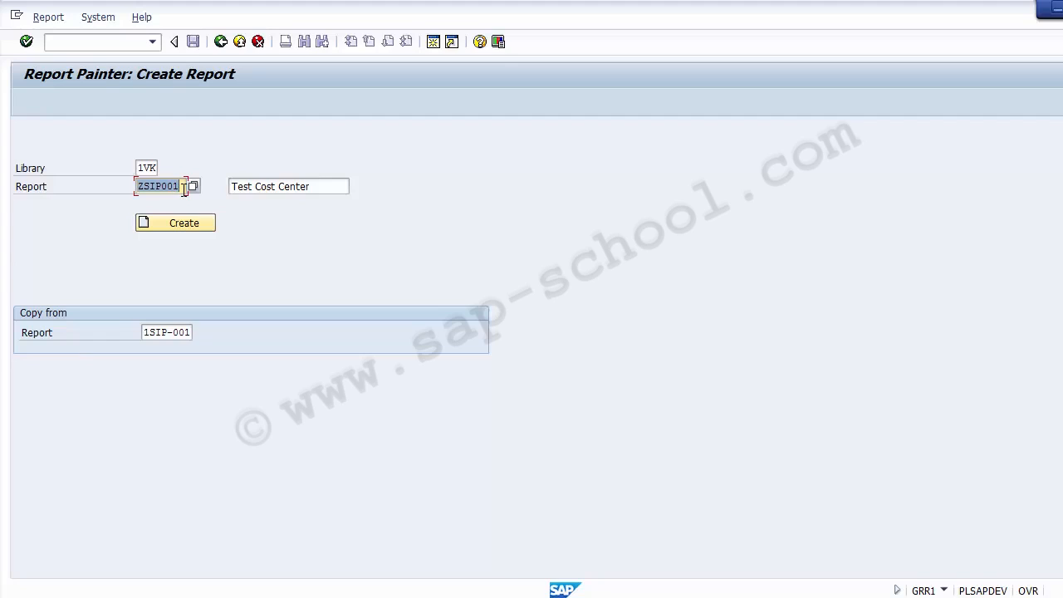
{"action": "left_click_drag", "start_coordinate": [146, 333], "coordinate": [200, 334]}
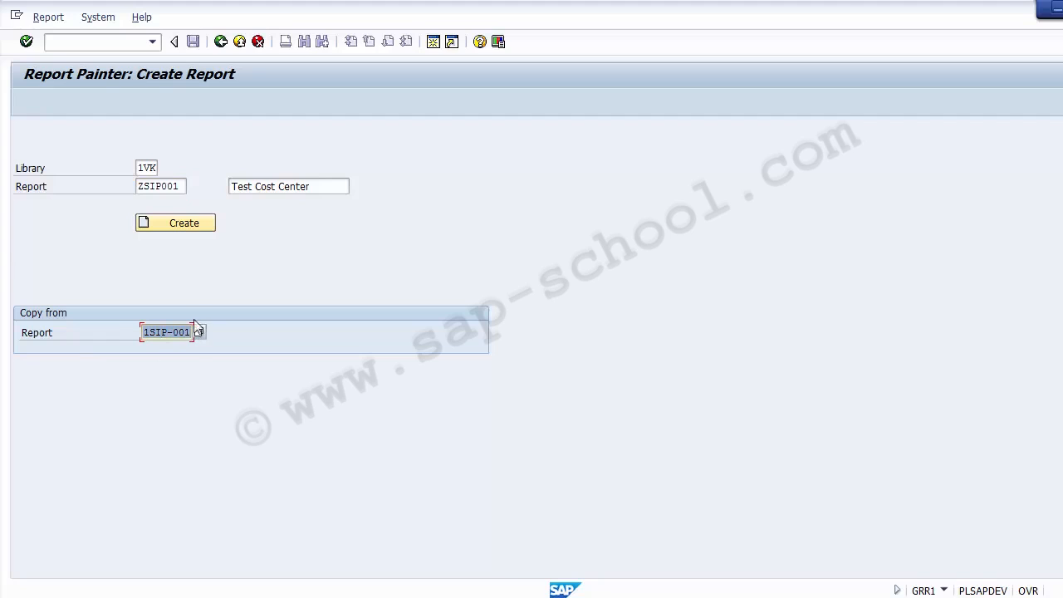
{"action": "left_click", "coordinate": [184, 226]}
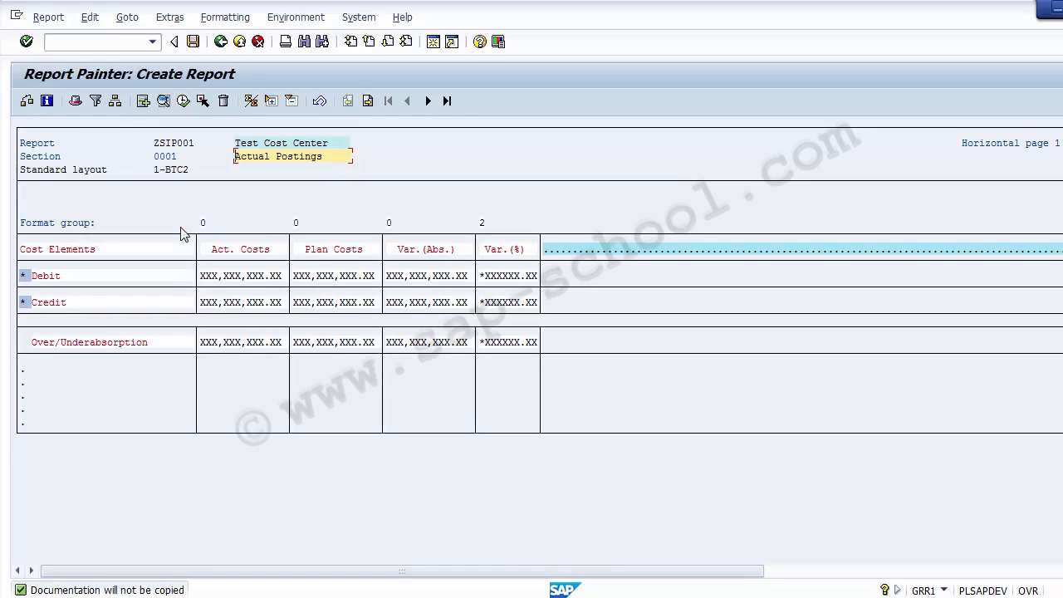
Step: Save the copied report ZSIP001
{"action": "left_click", "coordinate": [159, 142]}
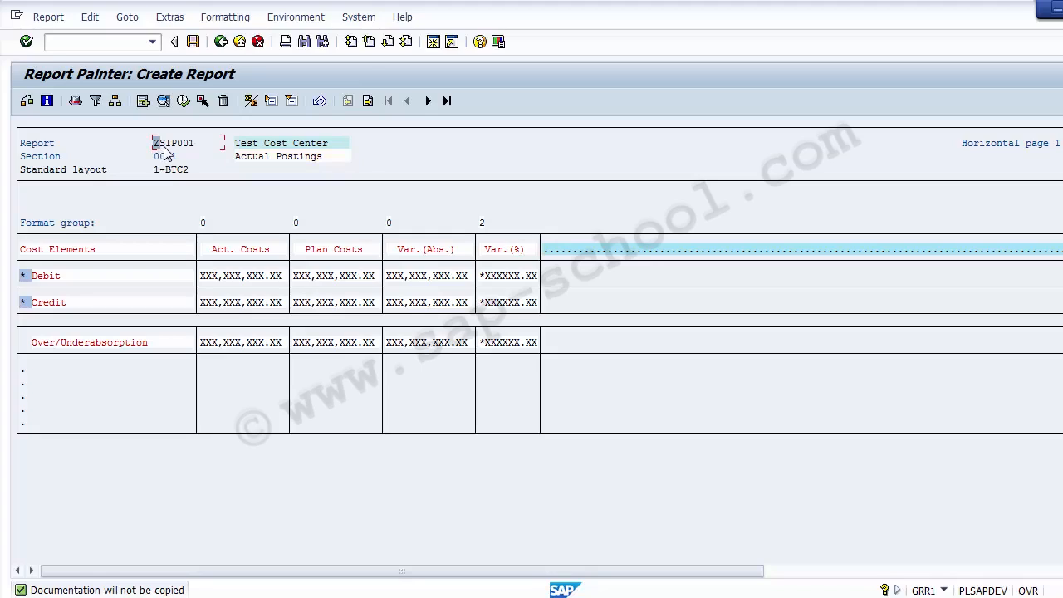
{"action": "left_click", "coordinate": [196, 144]}
{"action": "left_click", "coordinate": [192, 42]}
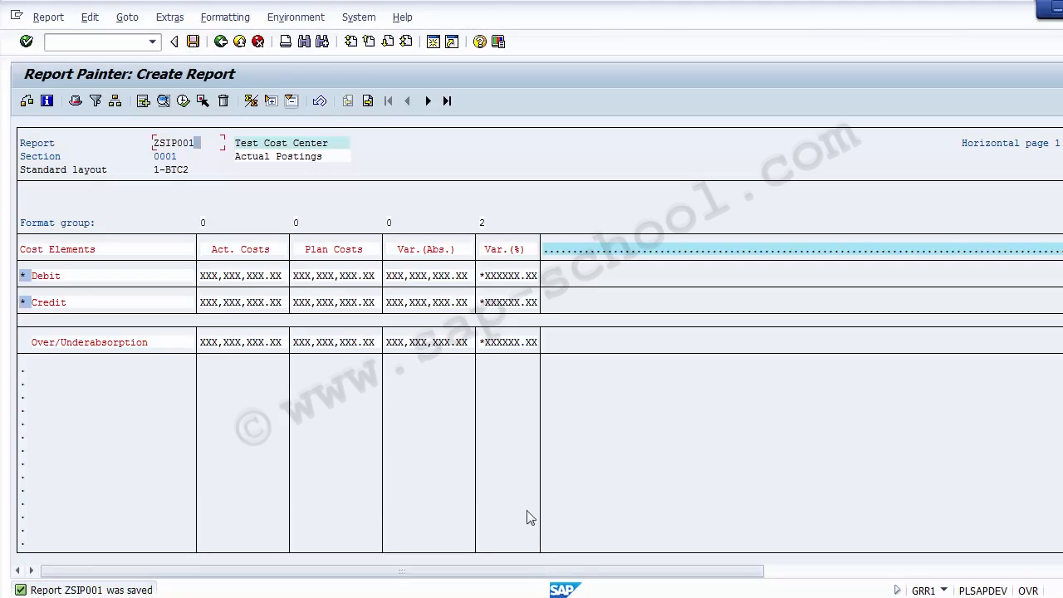
Step: Switch to PowerPoint and review the Copy Existing Report steps, highlighting the one about assigning the report to a new group
{"action": "key", "text": "alt+Tab"}
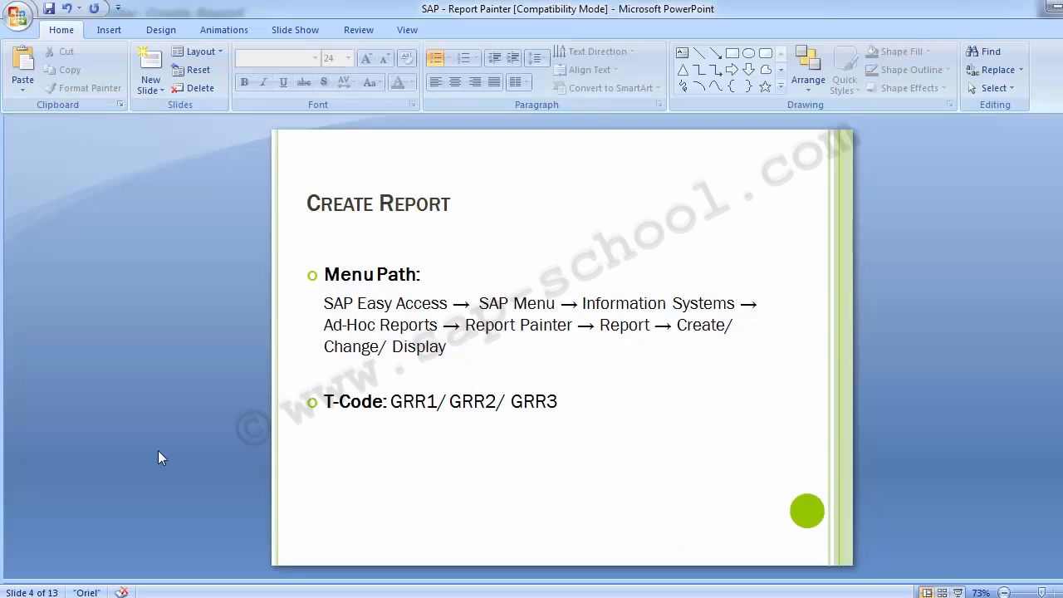
{"action": "scroll", "coordinate": [157, 450], "scroll_direction": "down", "scroll_amount": 2}
{"action": "scroll", "coordinate": [158, 450], "scroll_direction": "down", "scroll_amount": 2}
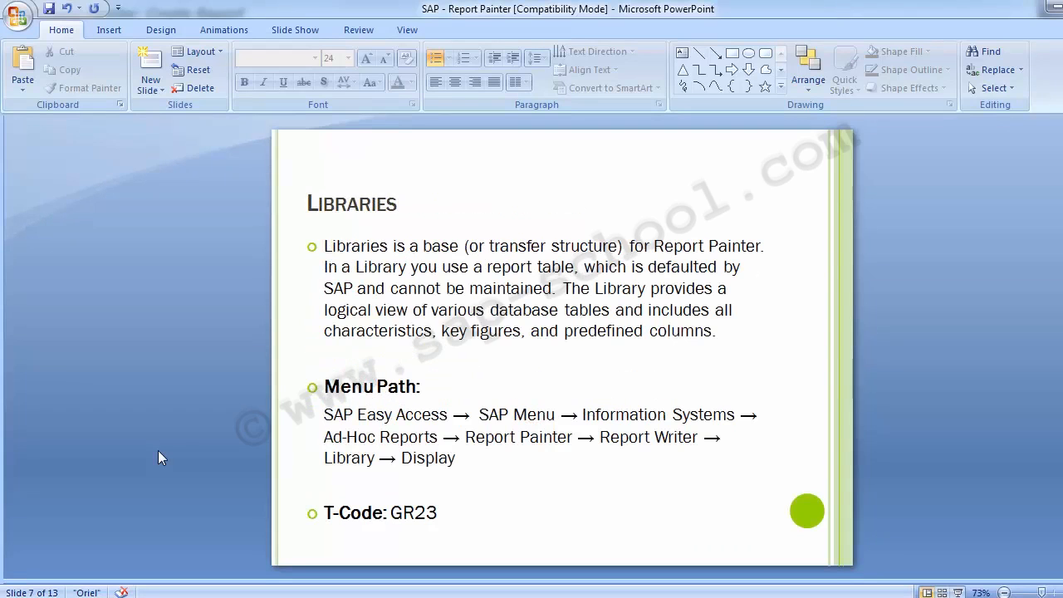
{"action": "scroll", "coordinate": [158, 450], "scroll_direction": "down", "scroll_amount": 1}
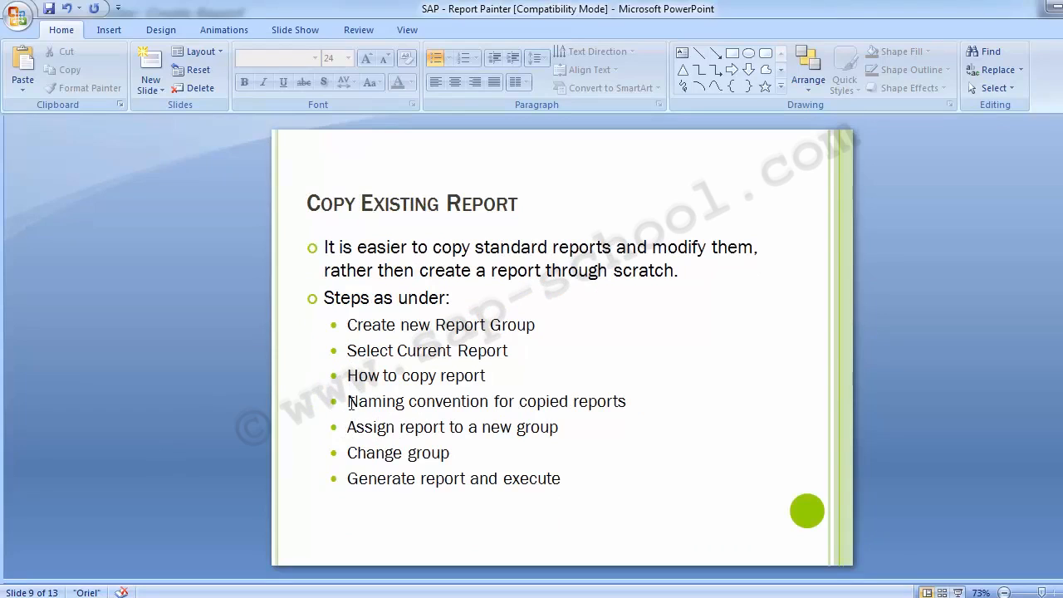
{"action": "left_click_drag", "start_coordinate": [347, 427], "coordinate": [545, 431]}
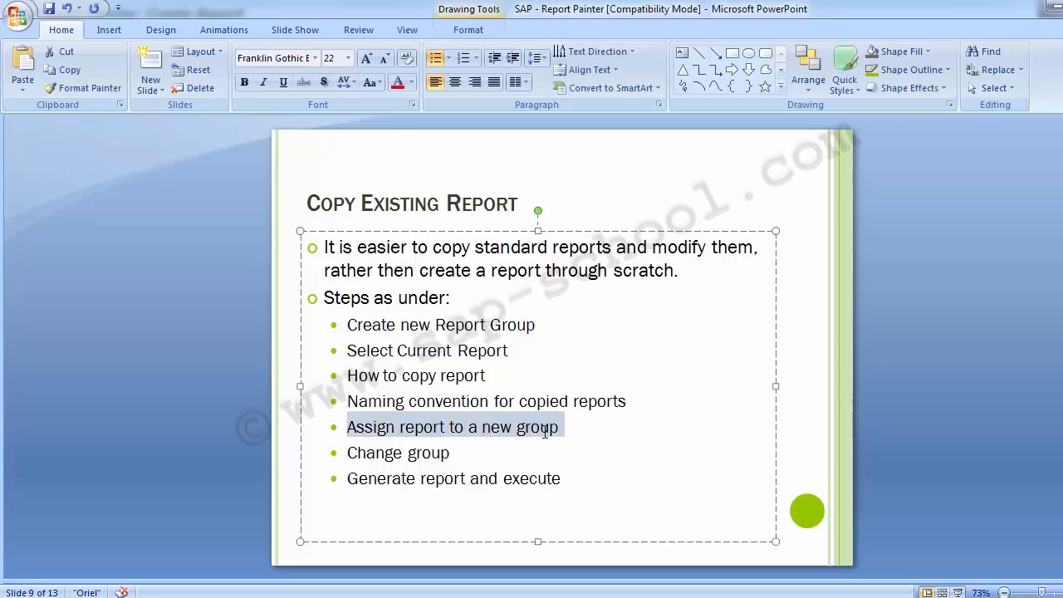
{"action": "left_click", "coordinate": [139, 351]}
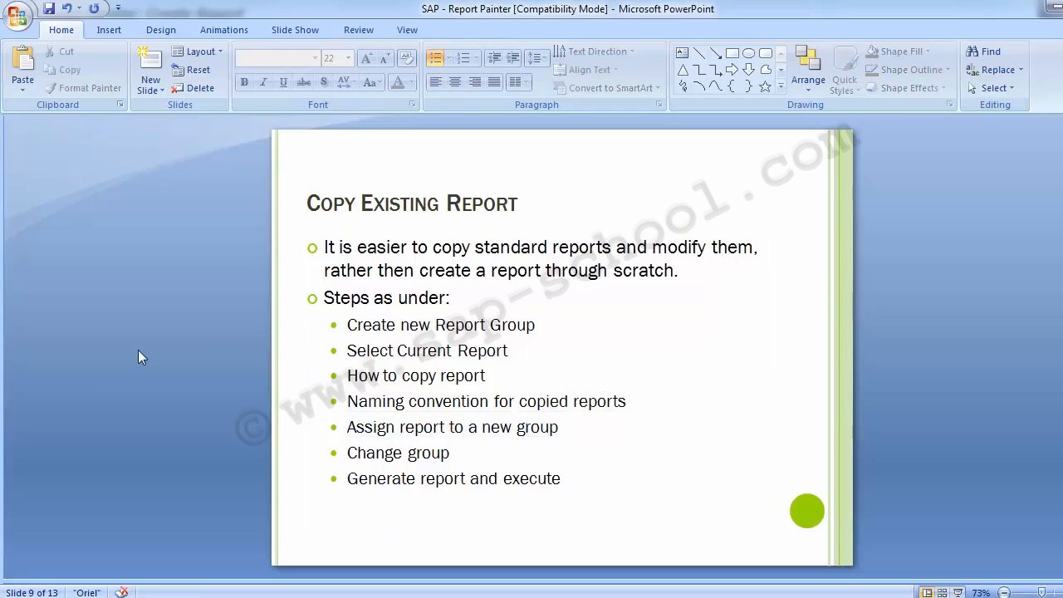
Step: Switch back to SAP and try to open transaction GR55 in a separate session directly from the report
{"action": "key", "text": "alt+Tab"}
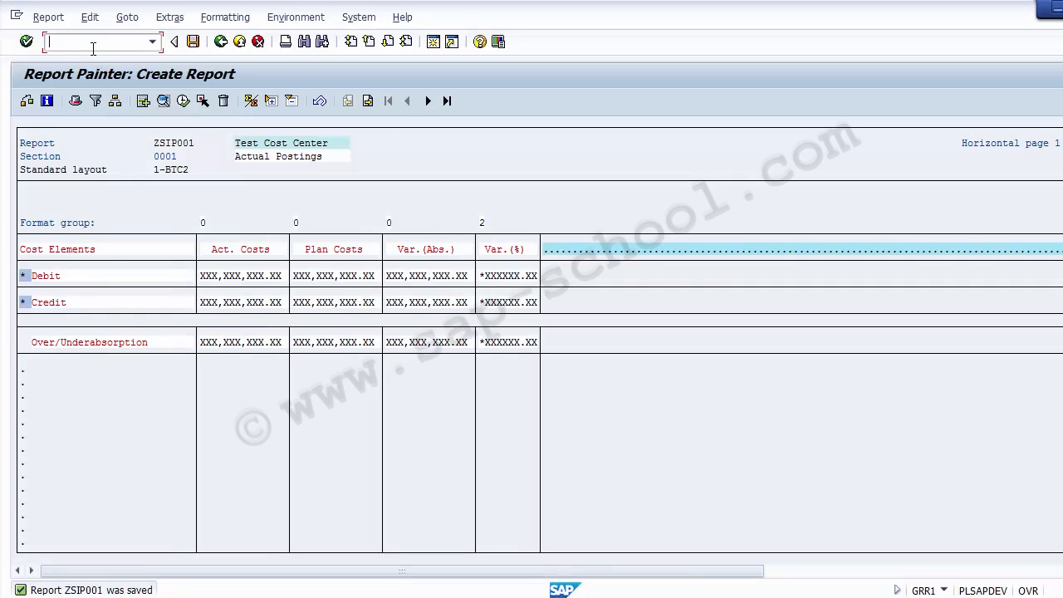
{"action": "type", "text": "/o"}
{"action": "type", "text": "GR"}
{"action": "type", "text": "%%"}
{"action": "key", "text": "Return"}
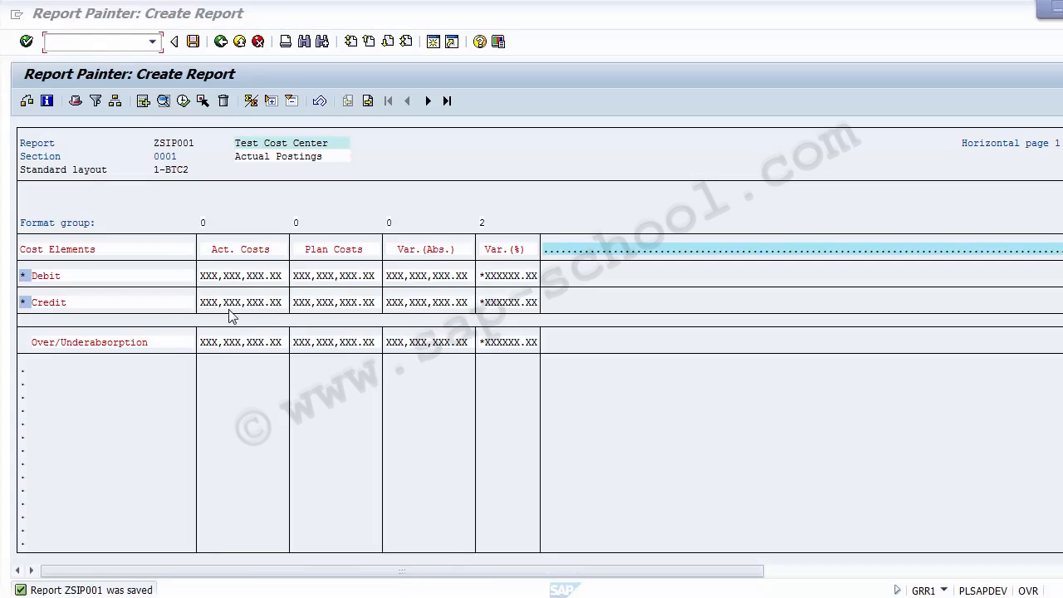
{"action": "mouse_move", "coordinate": [432, 597]}
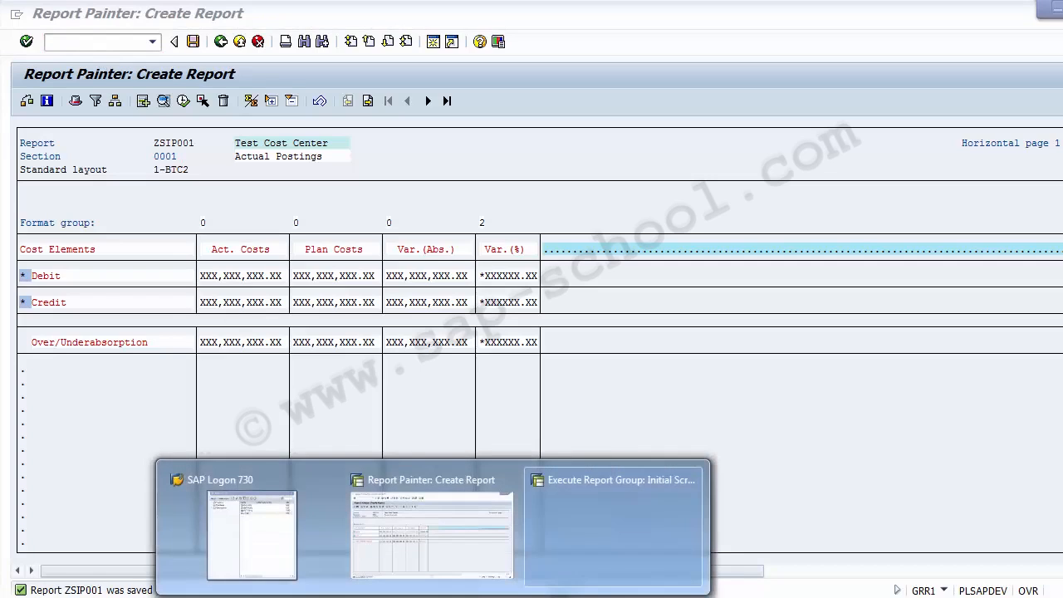
{"action": "left_click", "coordinate": [582, 535]}
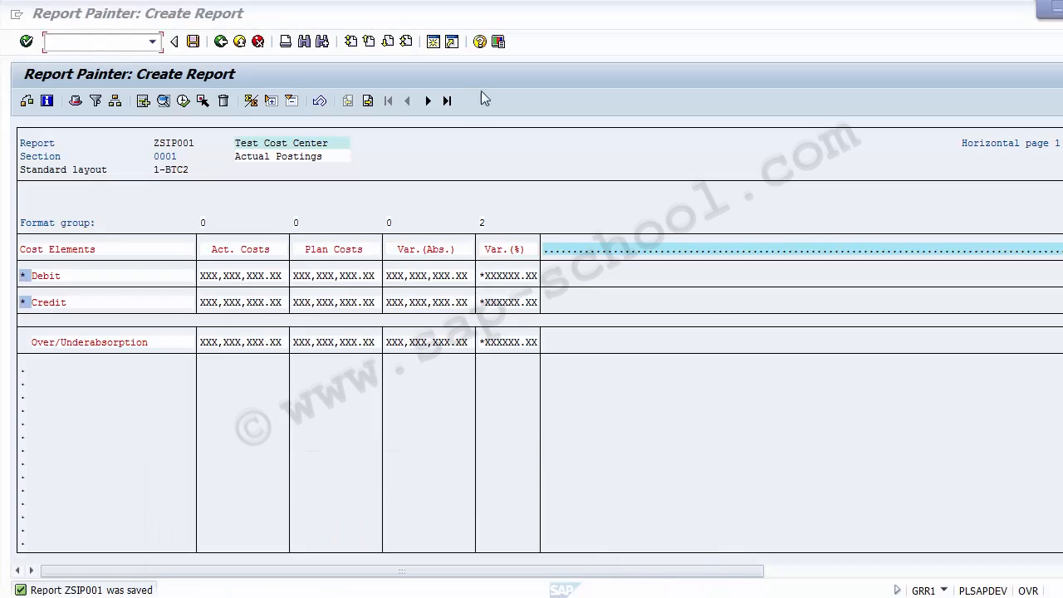
Step: Open a new session, start transaction GR55, and switch from executing to changing report group ZSKL
{"action": "left_click", "coordinate": [432, 42]}
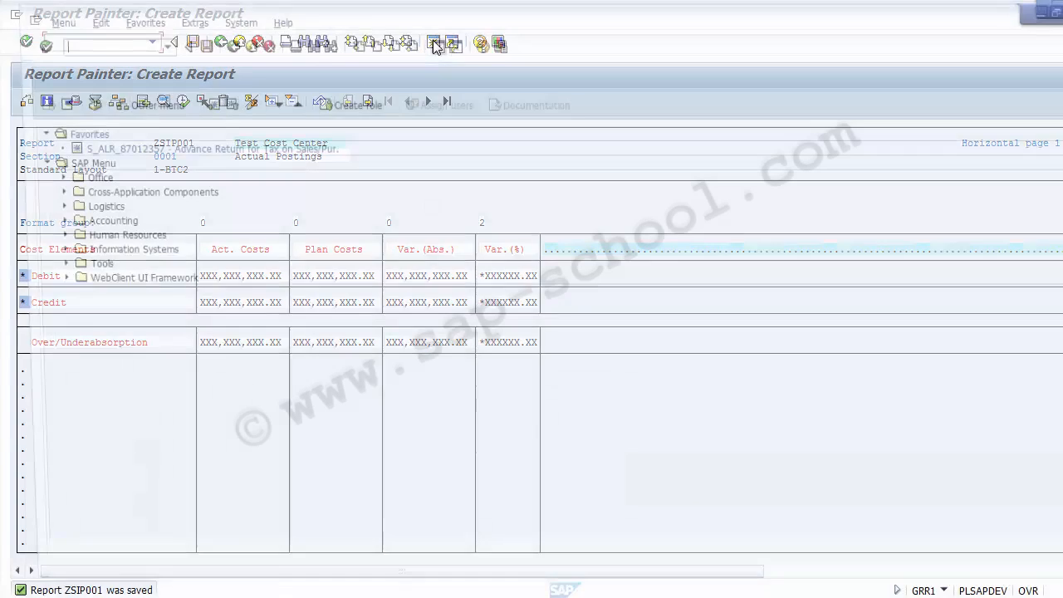
{"action": "type", "text": "gr55"}
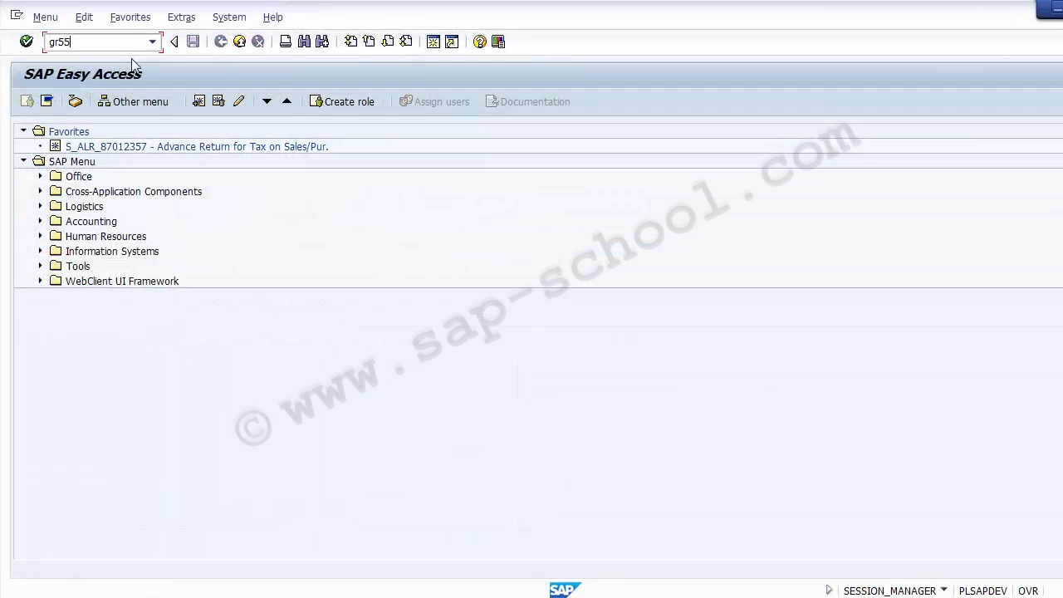
{"action": "key", "text": "Return"}
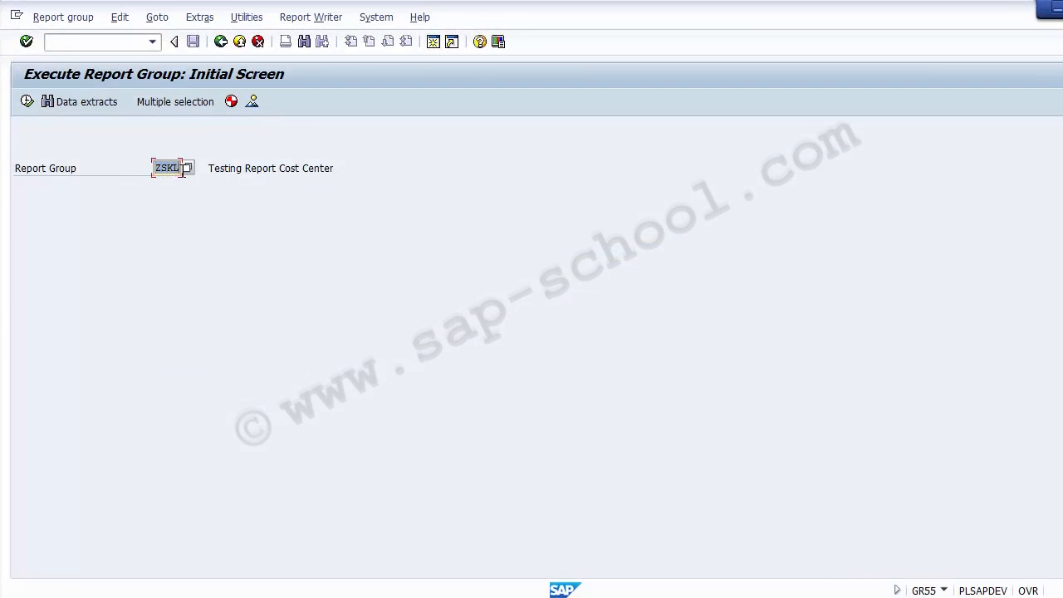
{"action": "left_click", "coordinate": [55, 20]}
{"action": "left_click", "coordinate": [65, 76]}
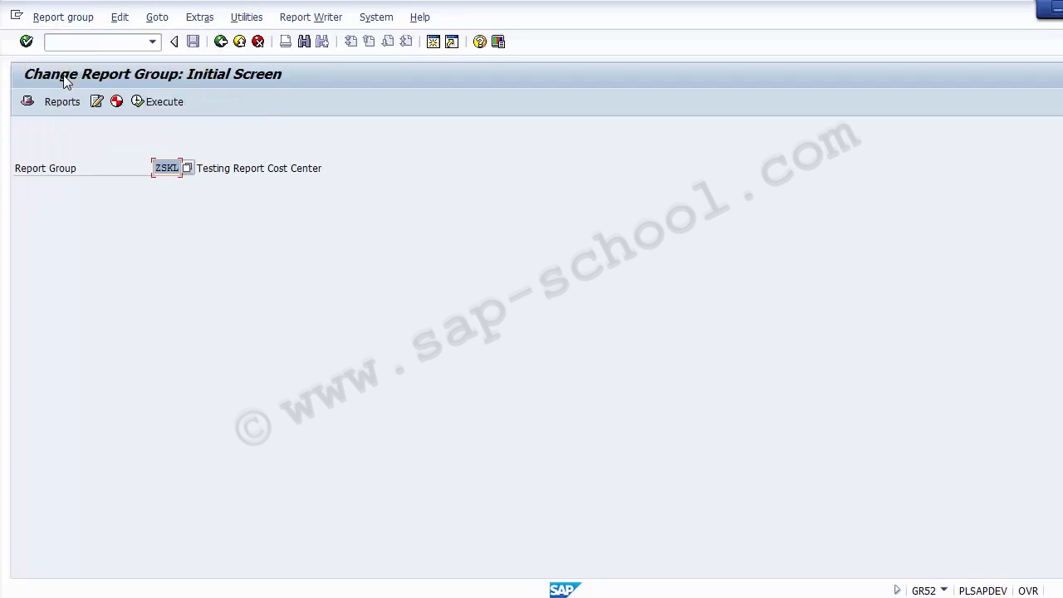
Step: Add report ZSIP001 to the reports of report group ZSKL and save the group
{"action": "left_click", "coordinate": [52, 103]}
{"action": "left_click", "coordinate": [37, 259]}
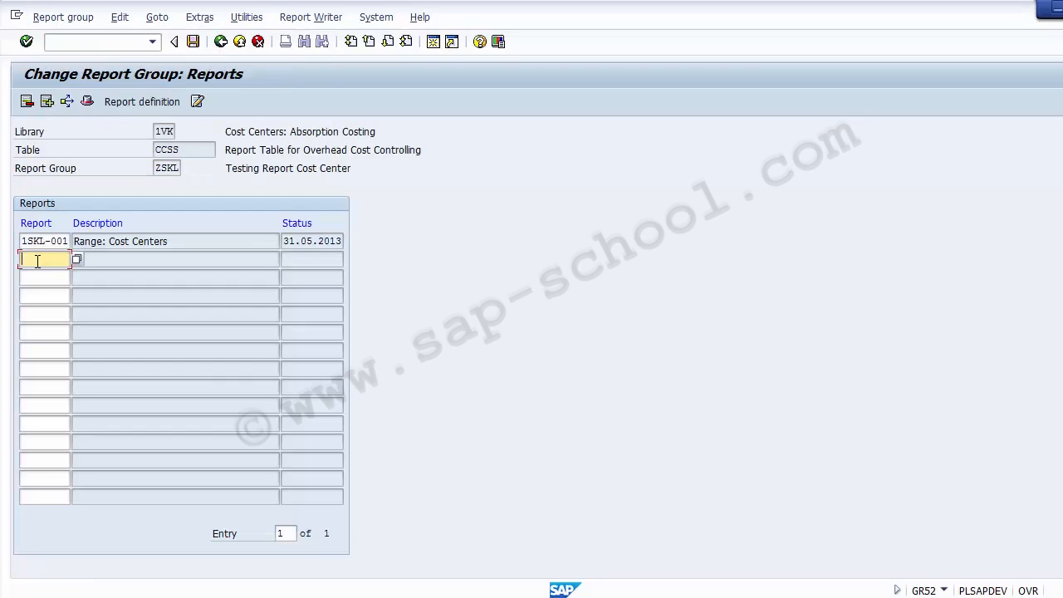
{"action": "type", "text": "ZSIP001"}
{"action": "left_click", "coordinate": [107, 261]}
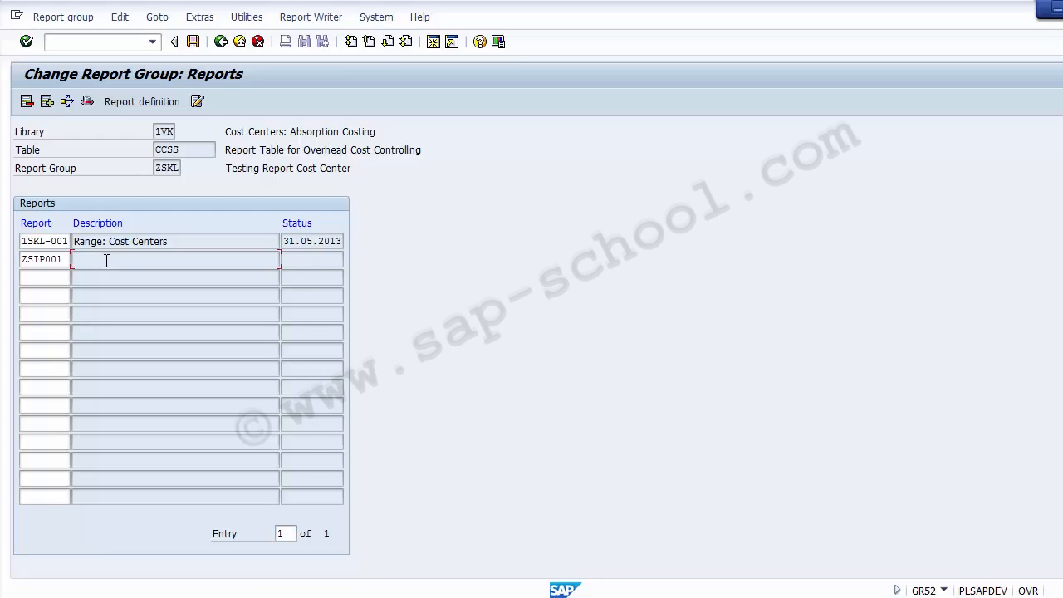
{"action": "type", "text": "Test Cost Center"}
{"action": "key", "text": "Return"}
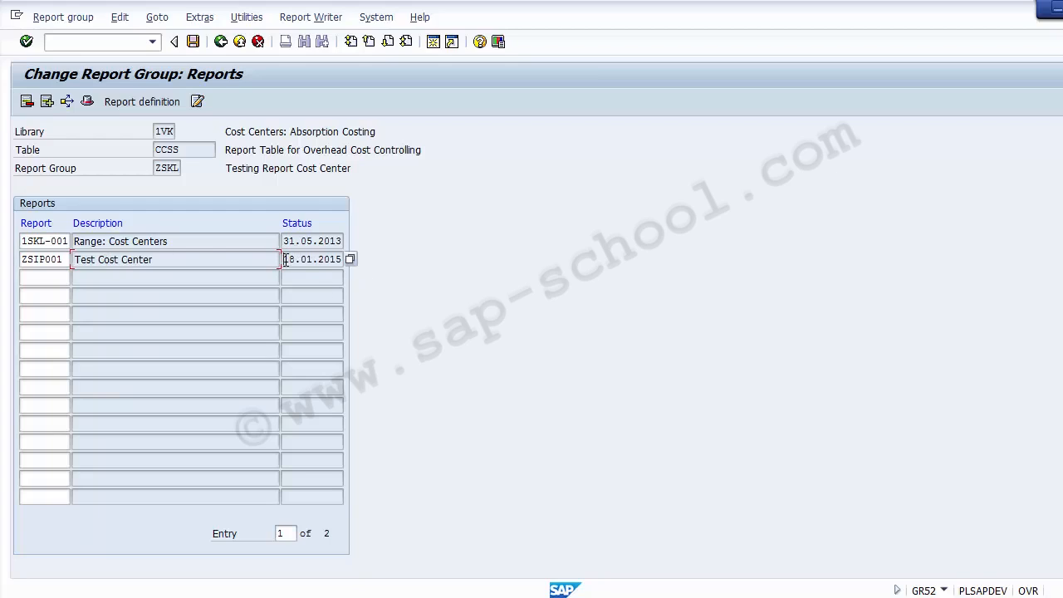
{"action": "left_click_drag", "start_coordinate": [286, 260], "coordinate": [351, 260]}
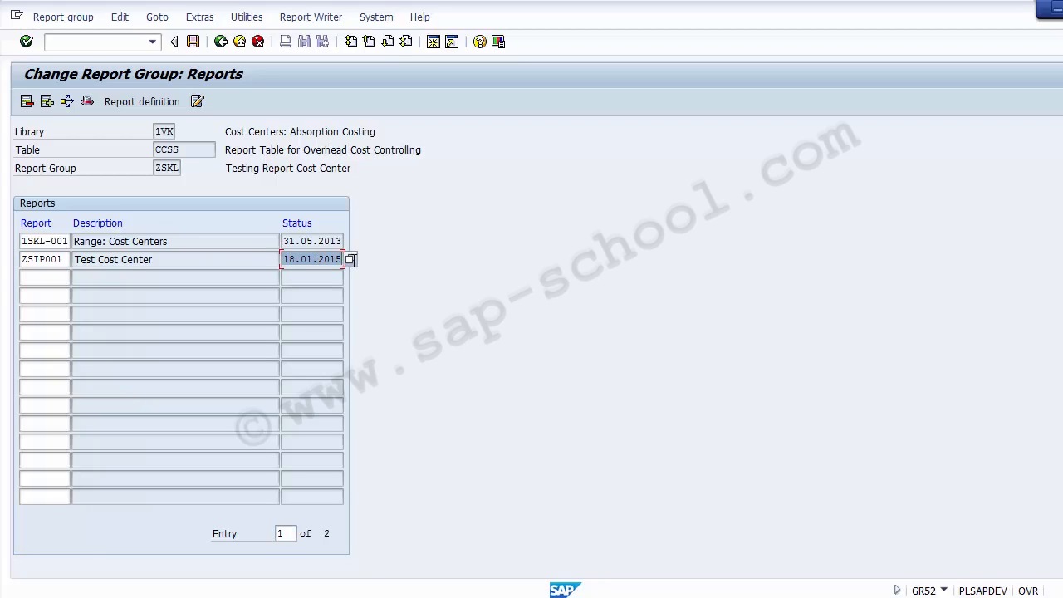
{"action": "left_click", "coordinate": [193, 42]}
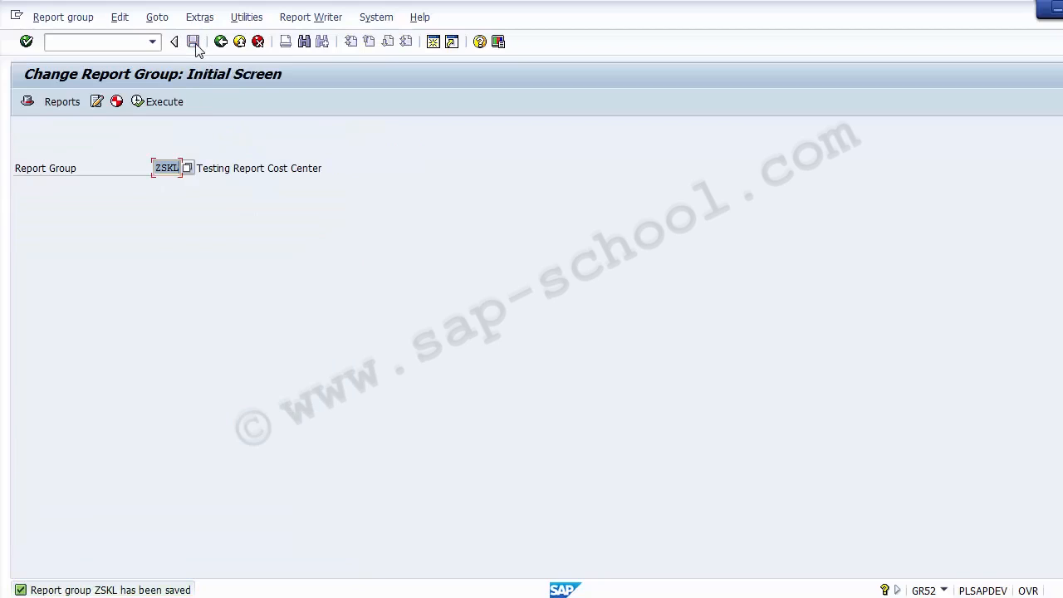
Step: Try to add transaction ZSIP001 to the receiver reports assigned to report group ZSKL
{"action": "left_click", "coordinate": [28, 101]}
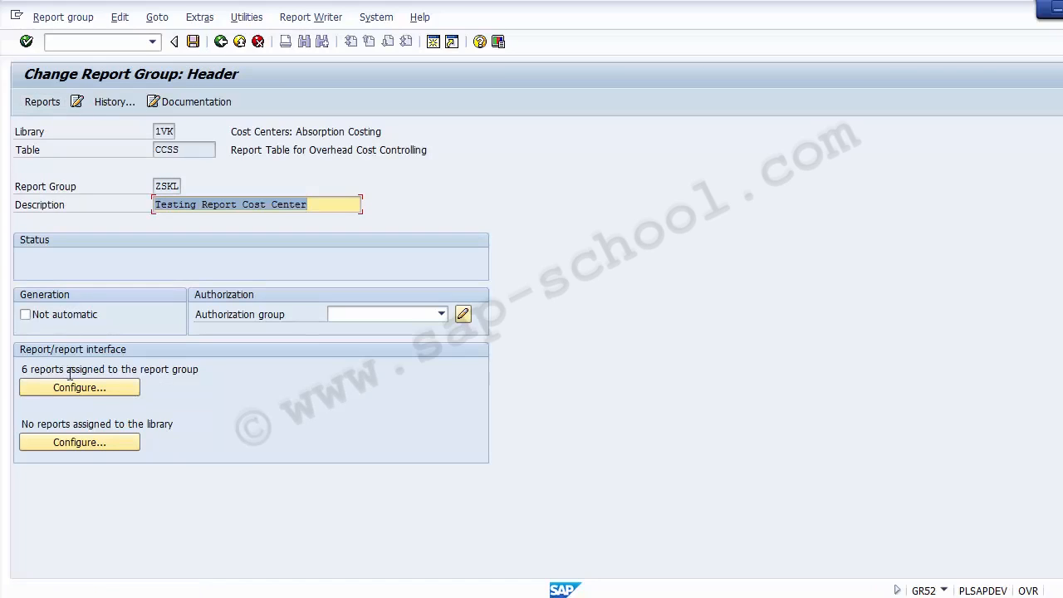
{"action": "left_click", "coordinate": [81, 387]}
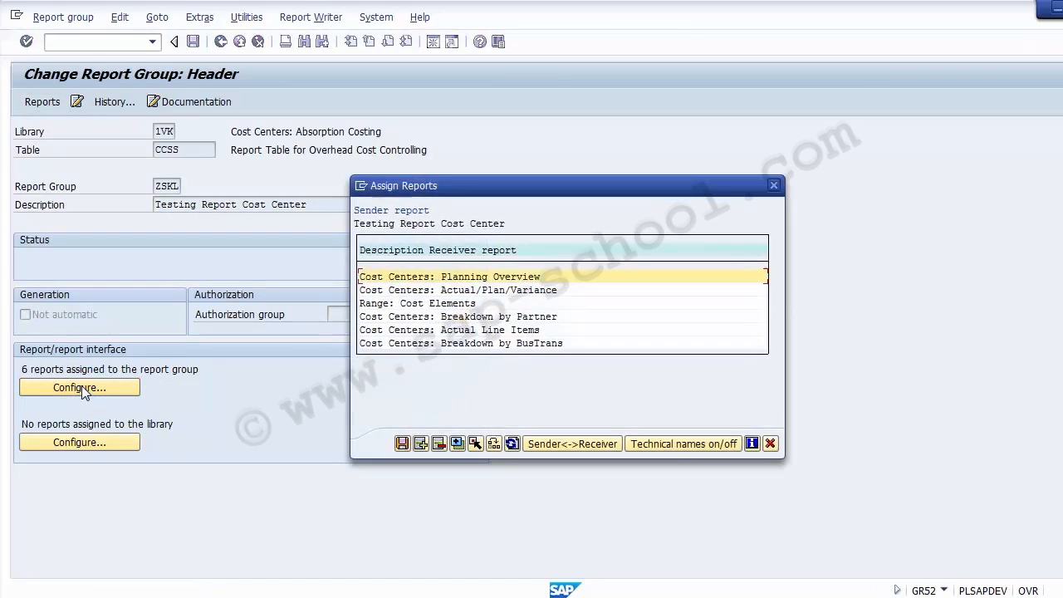
{"action": "left_click", "coordinate": [421, 445]}
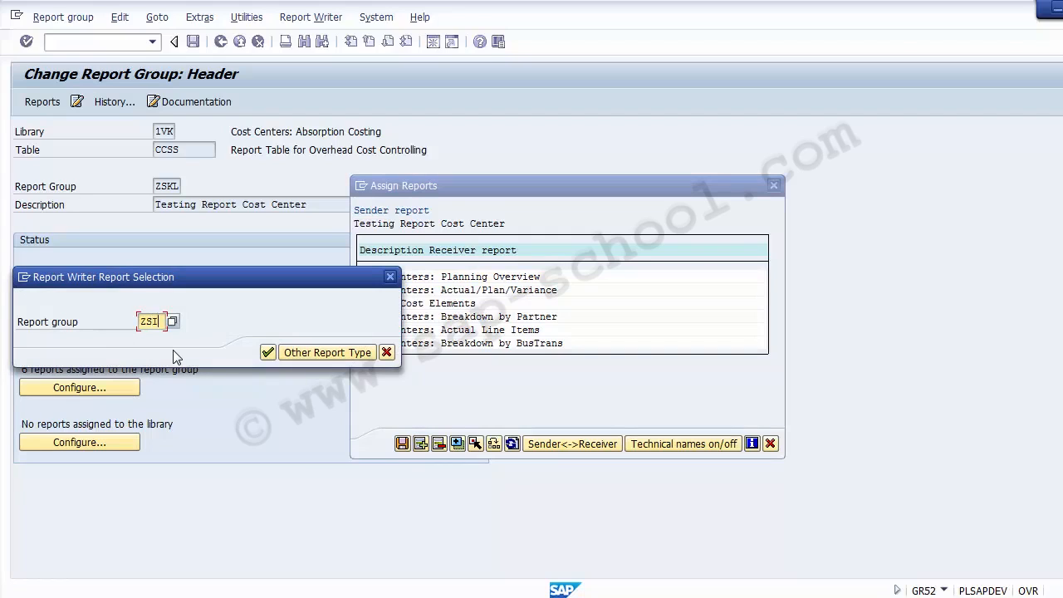
{"action": "key", "text": "BackSpace"}
{"action": "key", "text": "BackSpace"}
{"action": "key", "text": "BackSpace"}
{"action": "key", "text": "BackSpace"}
{"action": "left_click", "coordinate": [298, 353]}
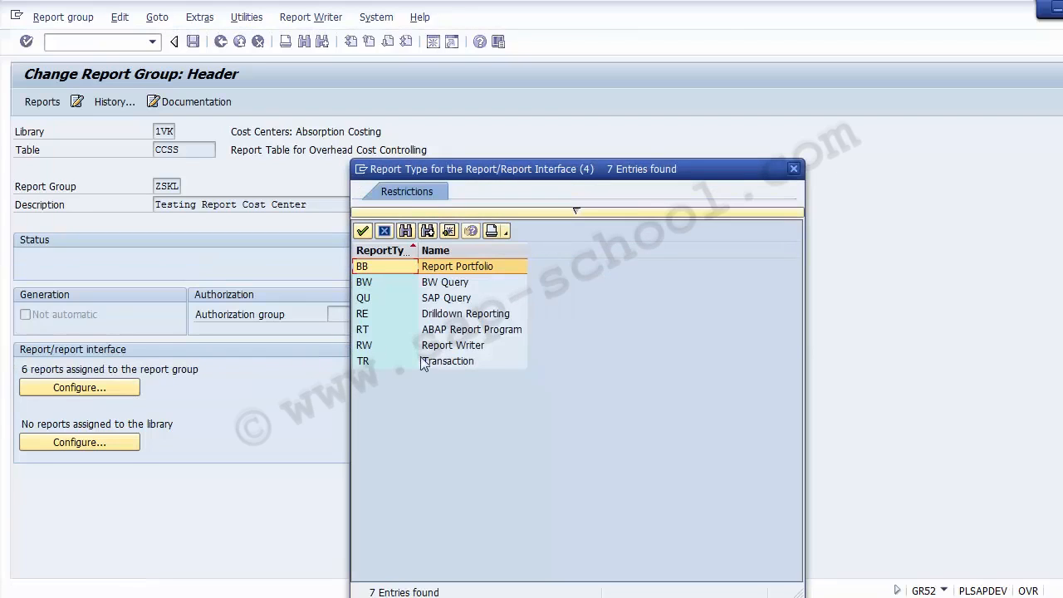
{"action": "left_click", "coordinate": [445, 364]}
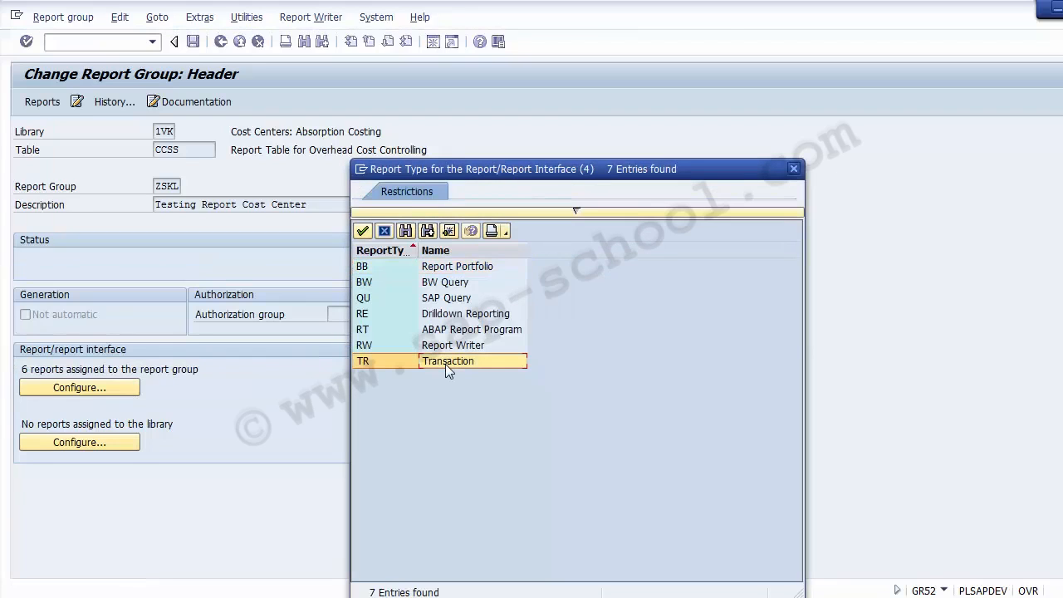
{"action": "double_click", "coordinate": [441, 363]}
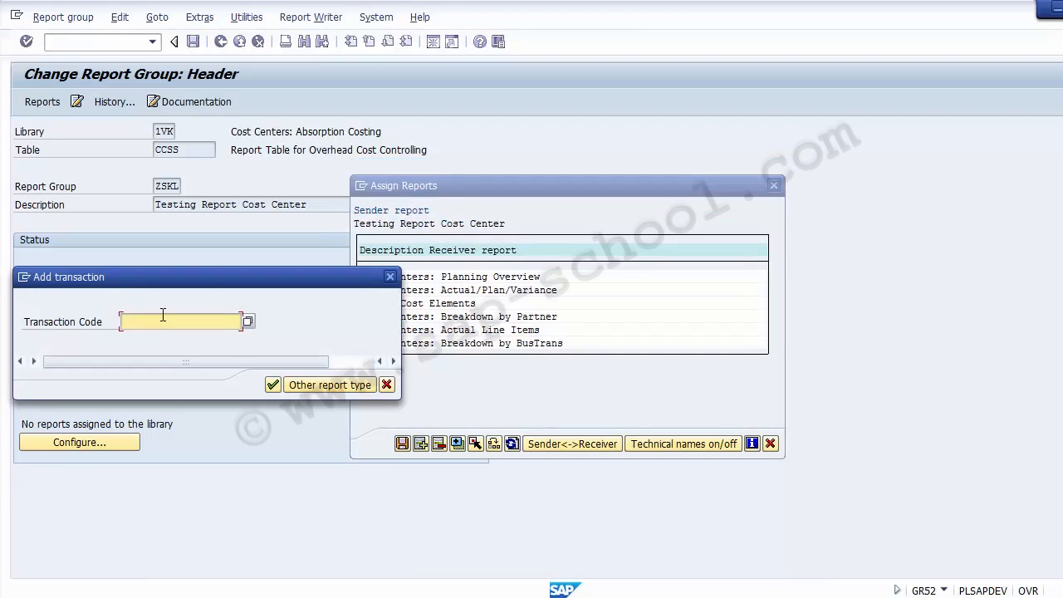
{"action": "type", "text": "ZSIP001"}
{"action": "left_click_drag", "start_coordinate": [170, 323], "coordinate": [109, 323]}
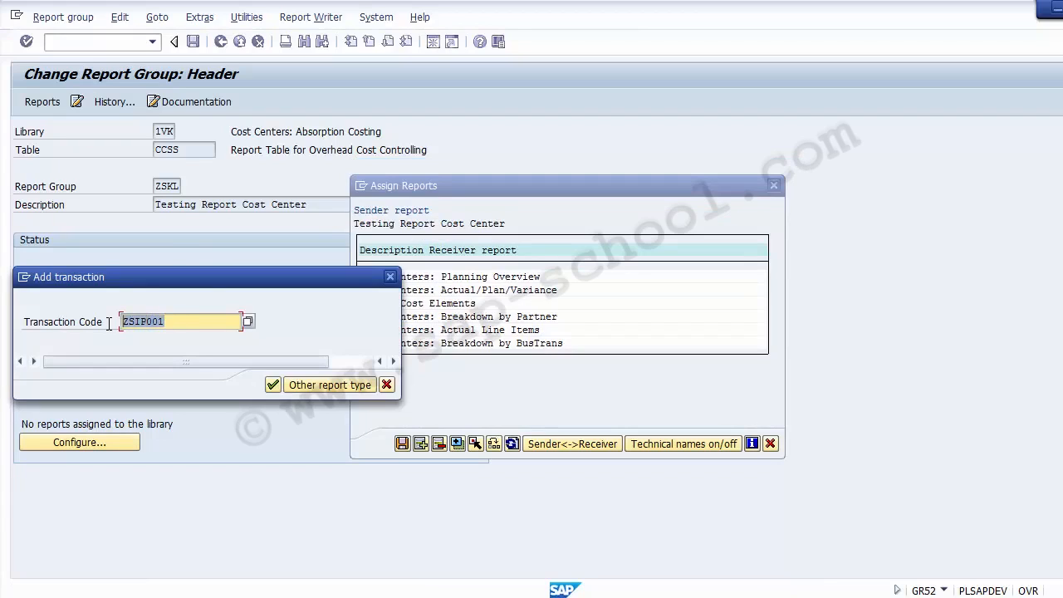
{"action": "left_click", "coordinate": [272, 387]}
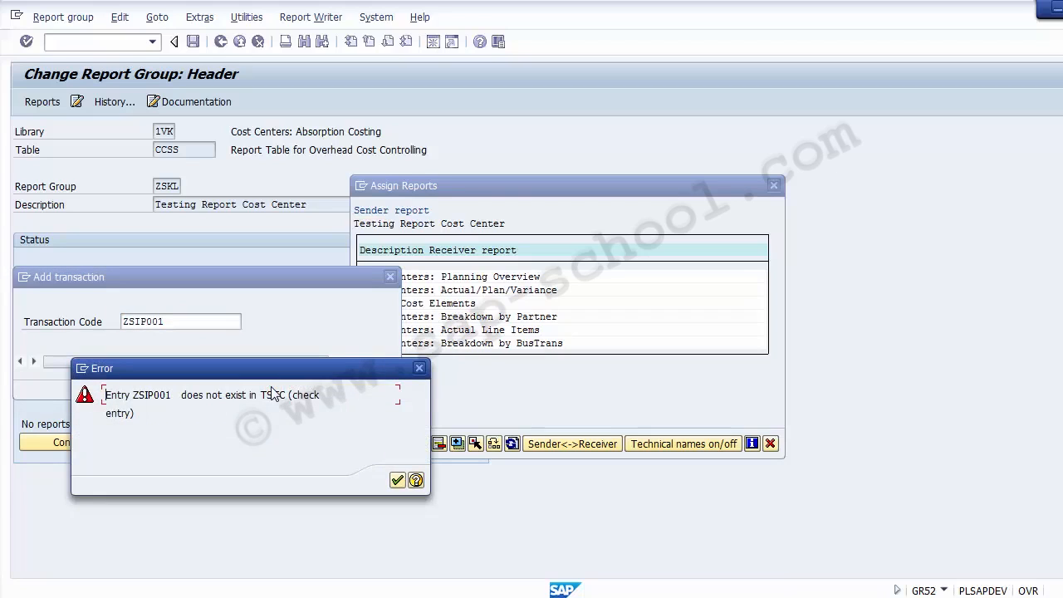
{"action": "left_click", "coordinate": [397, 480]}
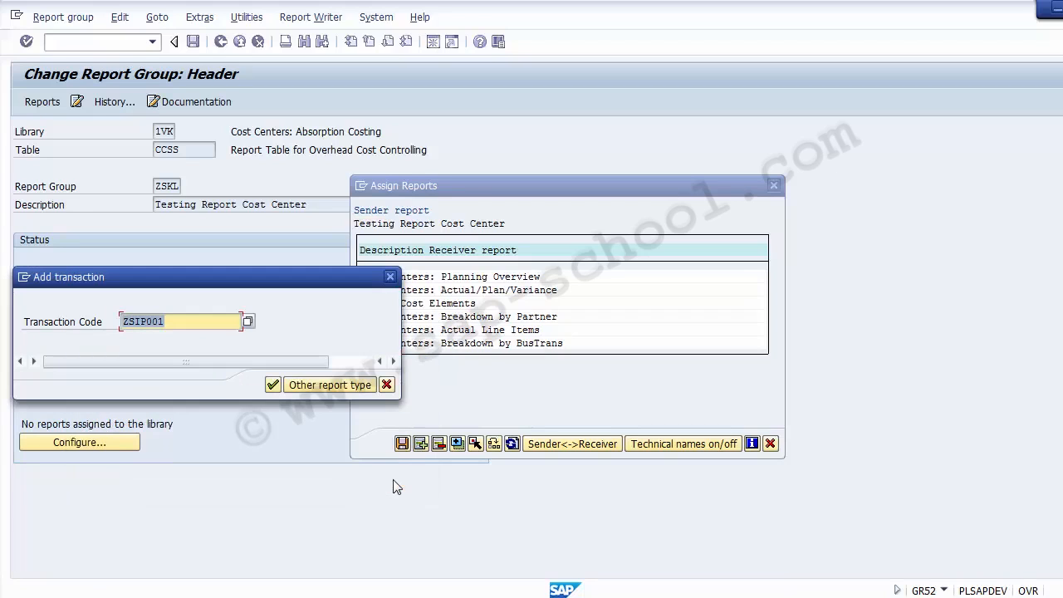
{"action": "left_click", "coordinate": [387, 384]}
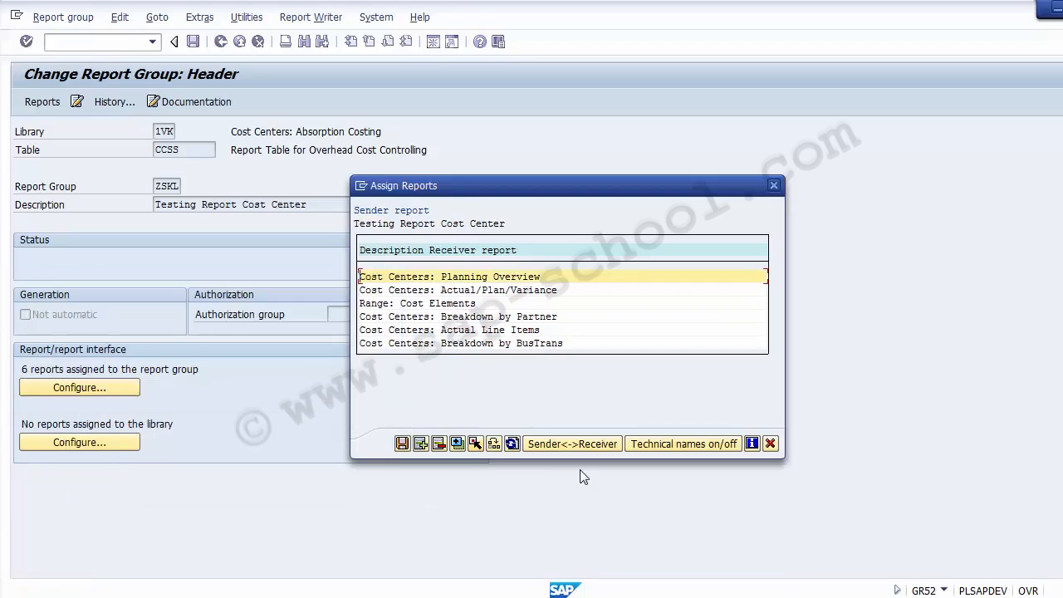
{"action": "left_click", "coordinate": [770, 443]}
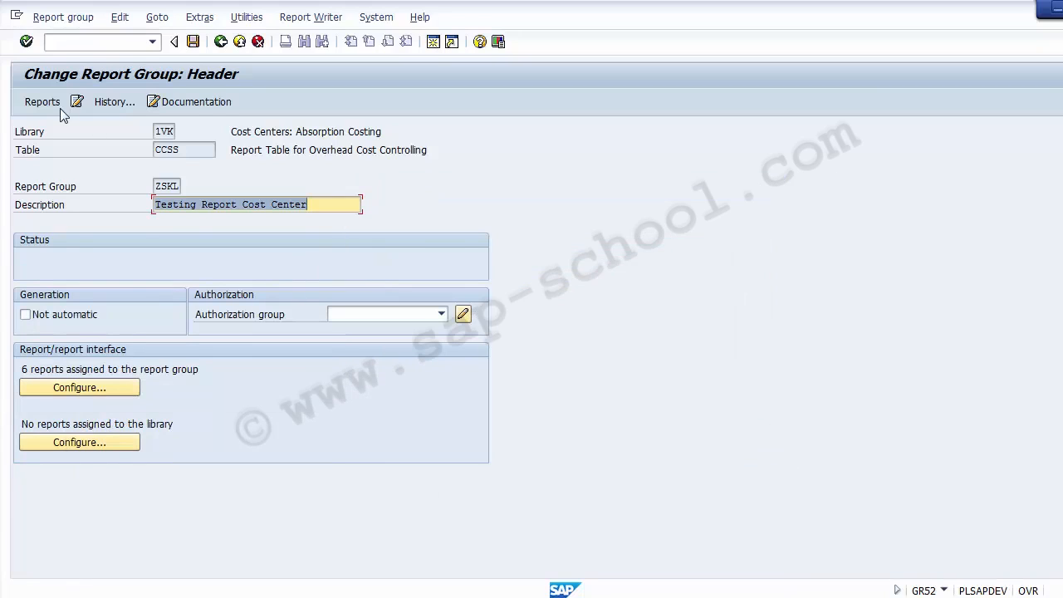
Step: Check the report list of group ZSKL for the ZSIP001 entry and return to the group's initial screen
{"action": "left_click", "coordinate": [50, 106]}
{"action": "left_click", "coordinate": [52, 258]}
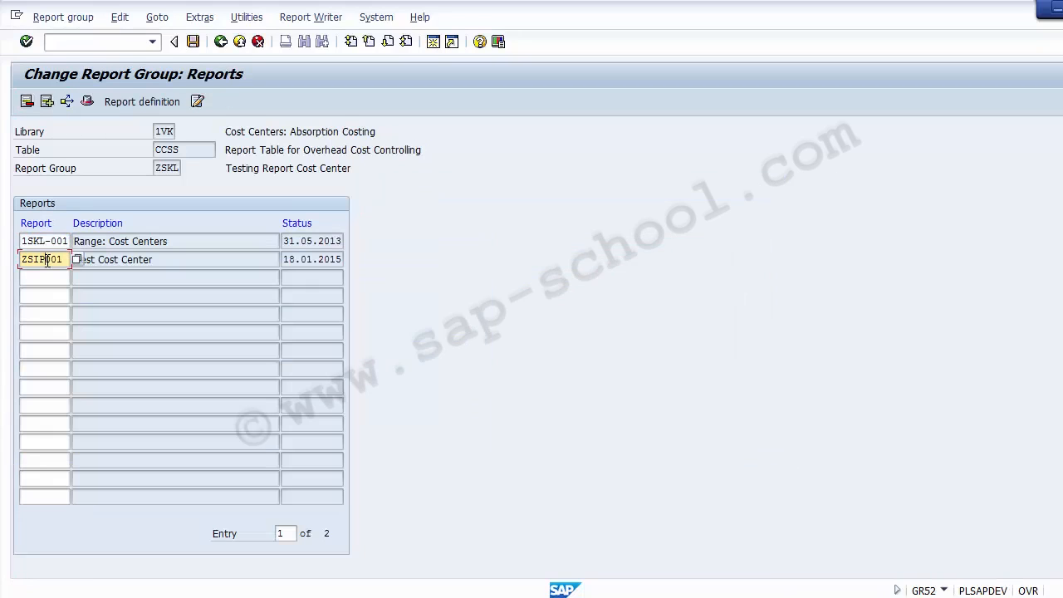
{"action": "left_click", "coordinate": [101, 259]}
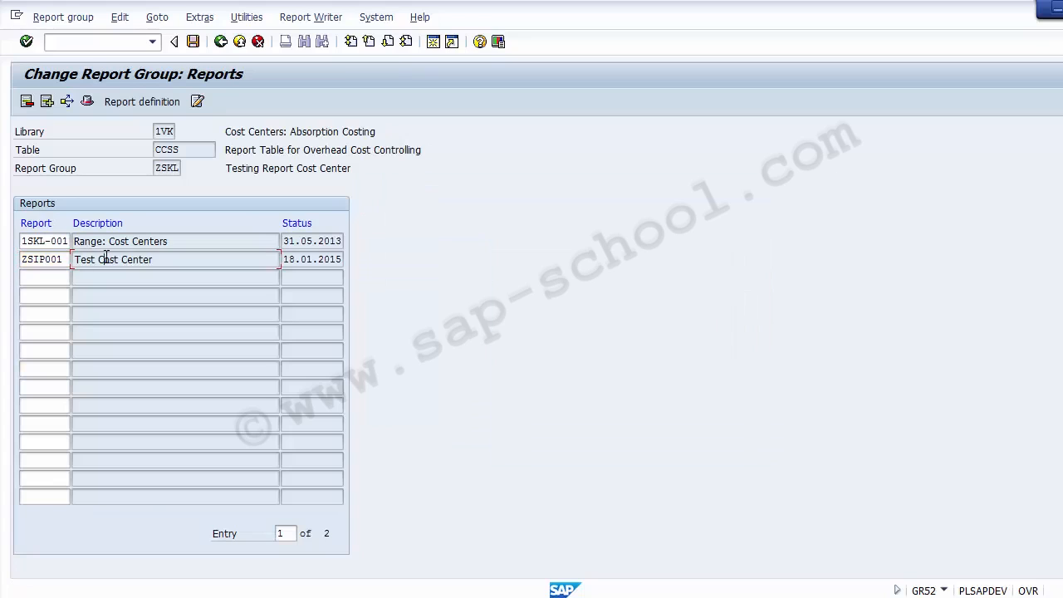
{"action": "left_click", "coordinate": [221, 43]}
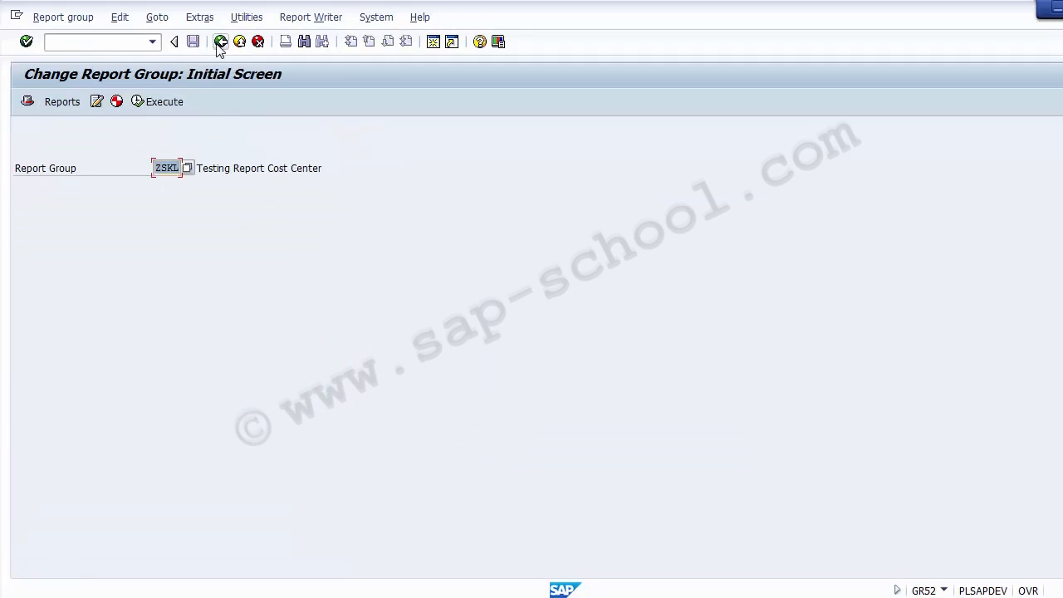
Step: Leave report group maintenance and start transaction GRR2 to change a Report Painter report
{"action": "left_click", "coordinate": [218, 43]}
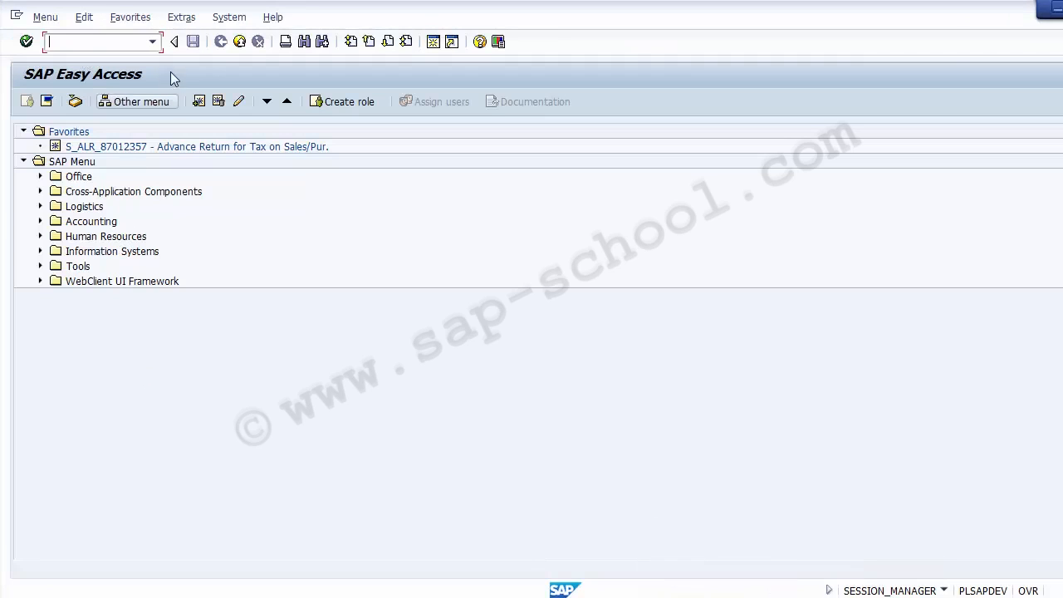
{"action": "type", "text": "G"}
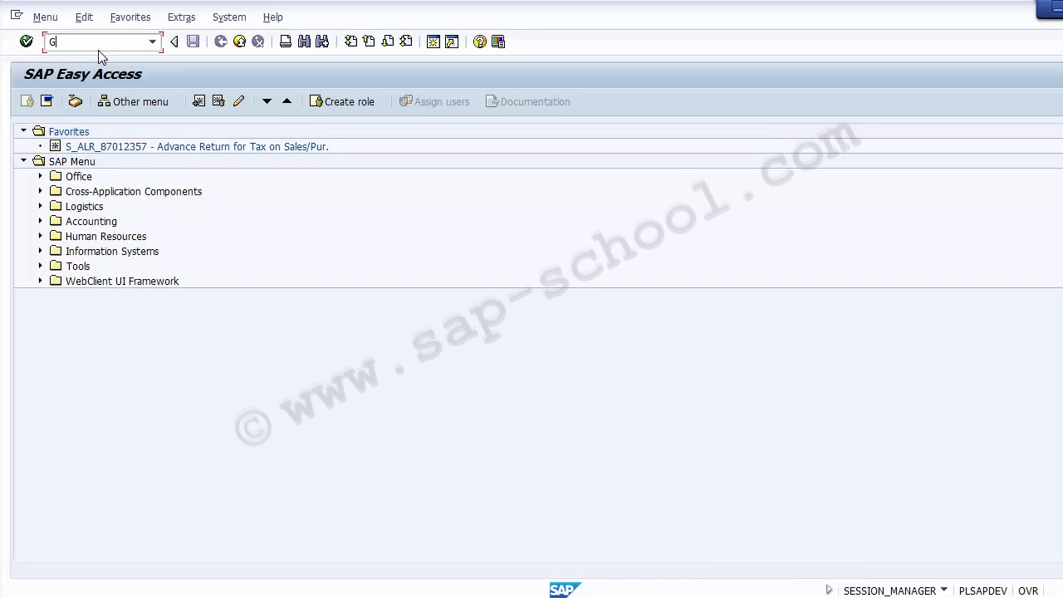
{"action": "type", "text": "R"}
{"action": "key", "text": "Return"}
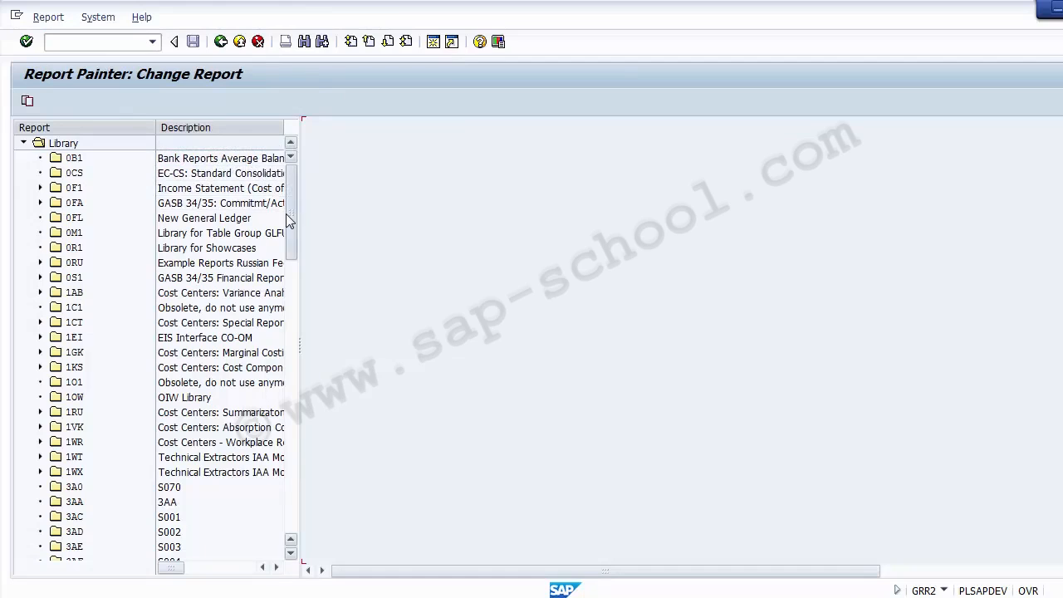
Step: Open report ZSIP001 from library 1VK for changing and shrink the report tree to make room for the layout
{"action": "scroll", "coordinate": [286, 214], "scroll_direction": "down", "scroll_amount": 1}
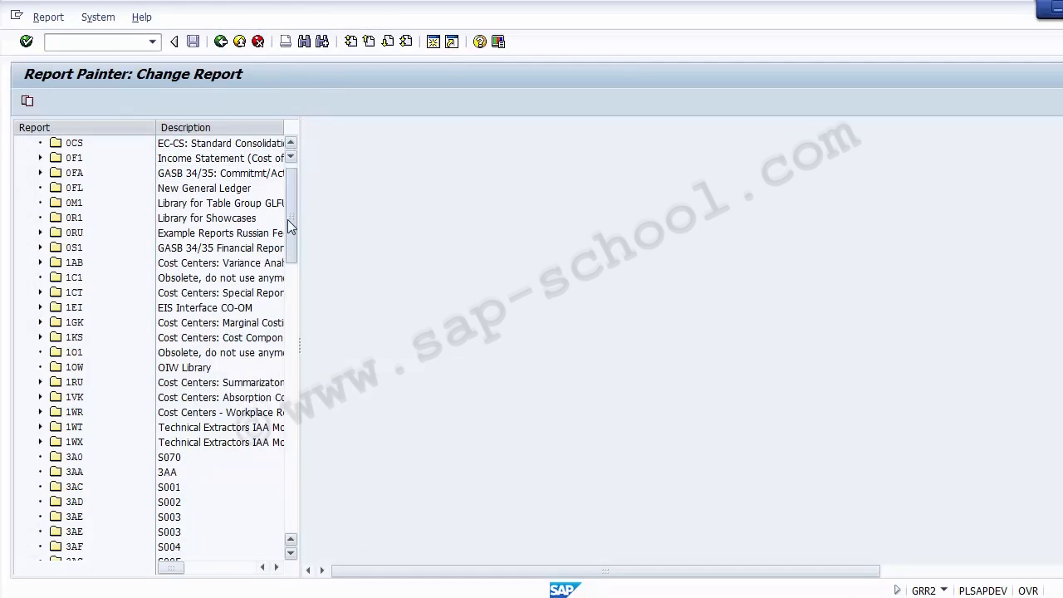
{"action": "left_click", "coordinate": [41, 397]}
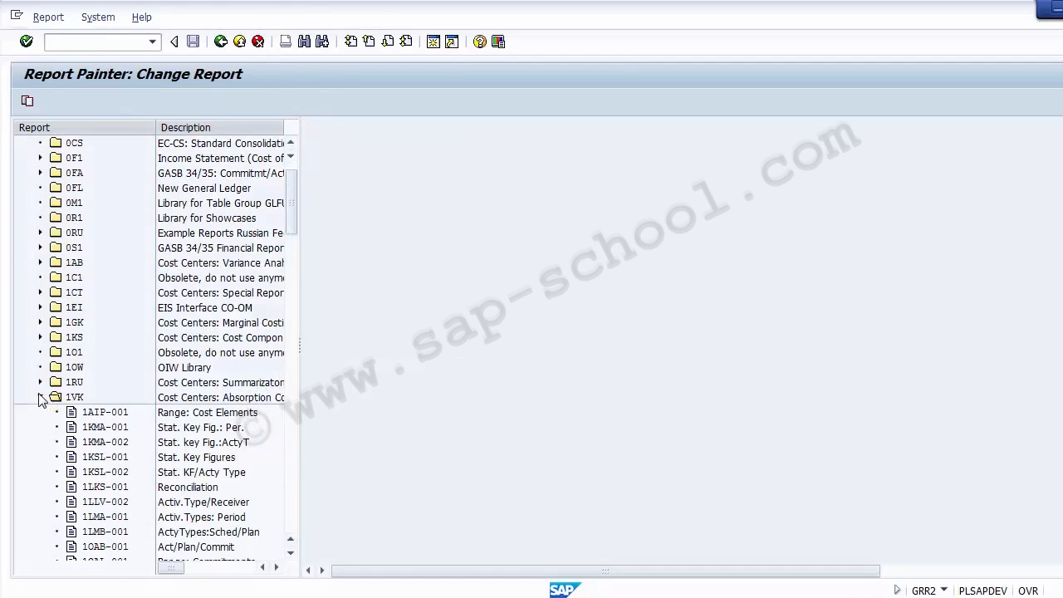
{"action": "left_click", "coordinate": [291, 519]}
{"action": "left_click", "coordinate": [292, 522]}
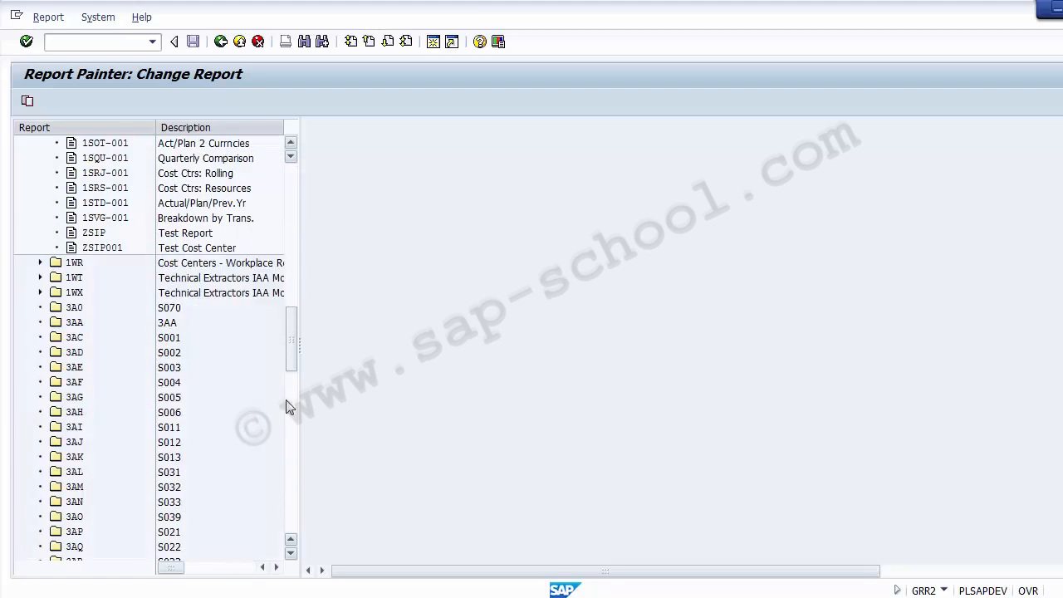
{"action": "left_click", "coordinate": [204, 249]}
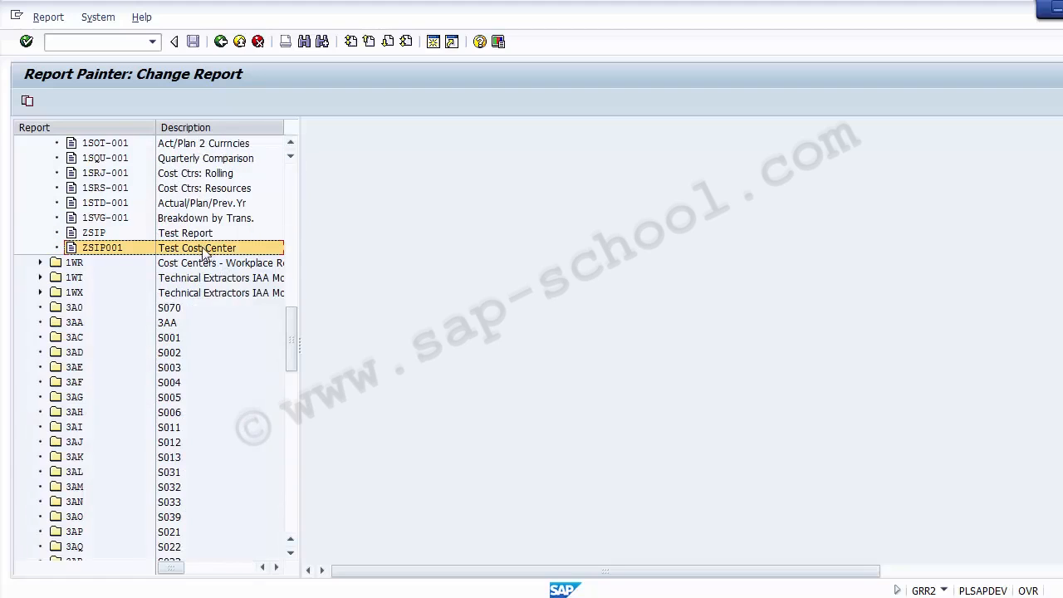
{"action": "double_click", "coordinate": [92, 254]}
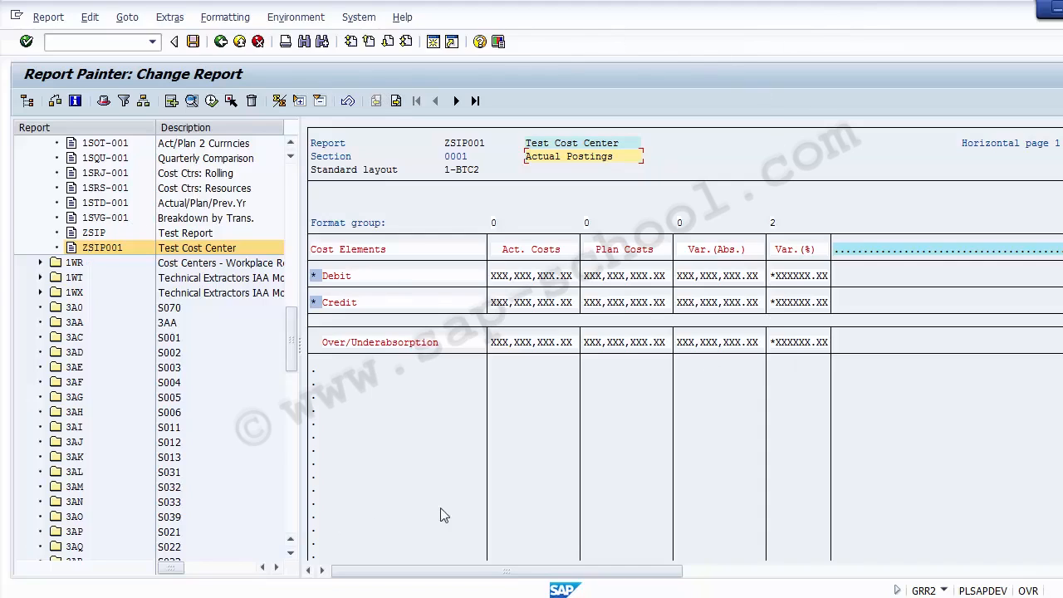
{"action": "left_click_drag", "start_coordinate": [300, 275], "coordinate": [43, 270]}
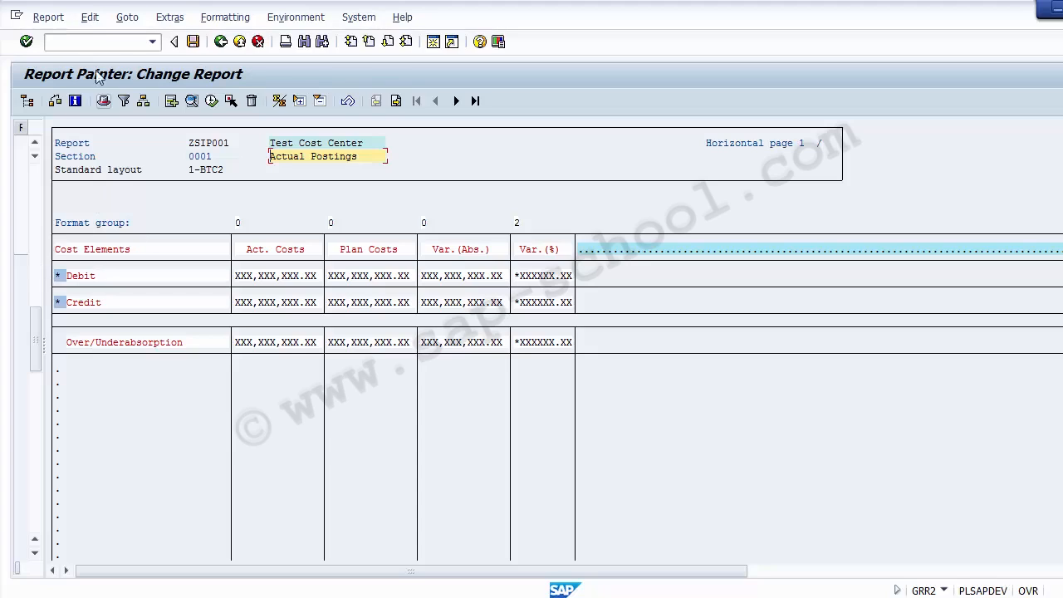
Step: Open the report's general data selection and review the selected characteristics, including CO Area, Fiscal Year and Period
{"action": "left_click", "coordinate": [90, 17]}
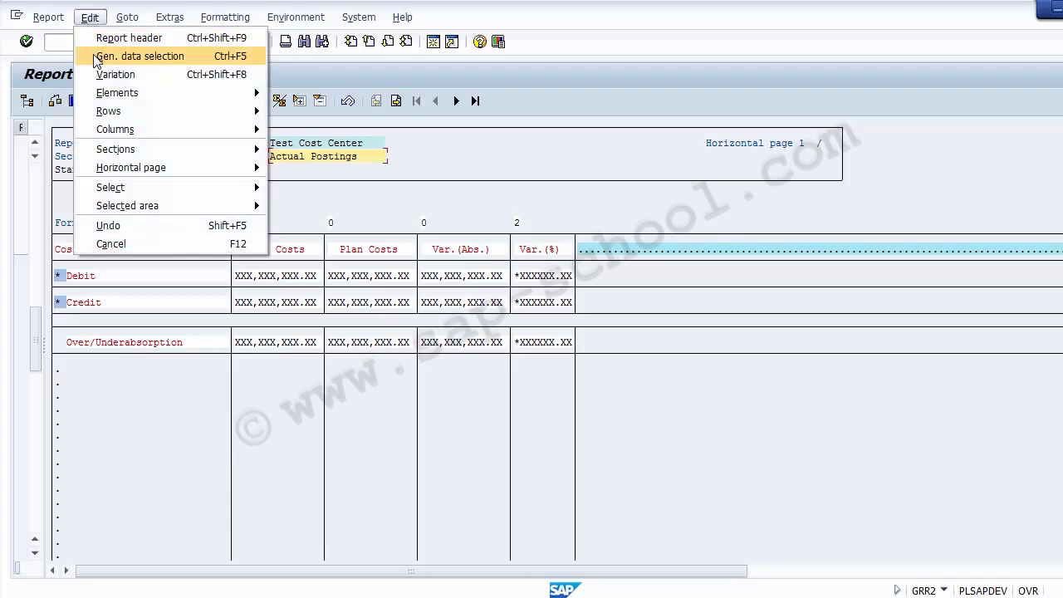
{"action": "left_click", "coordinate": [139, 58]}
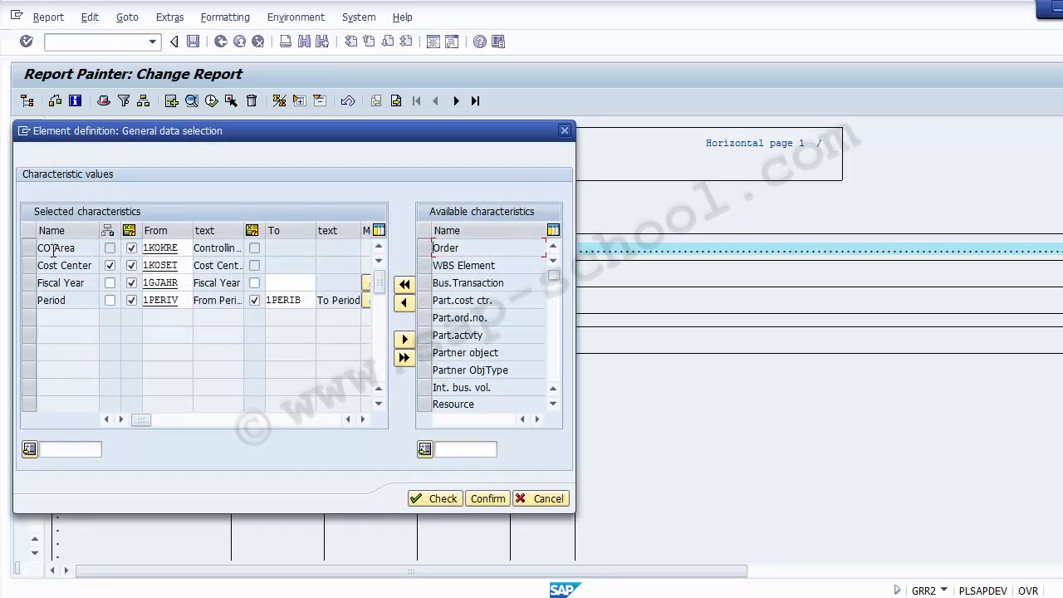
{"action": "left_click", "coordinate": [53, 283]}
{"action": "left_click", "coordinate": [58, 249]}
{"action": "double_click", "coordinate": [71, 300]}
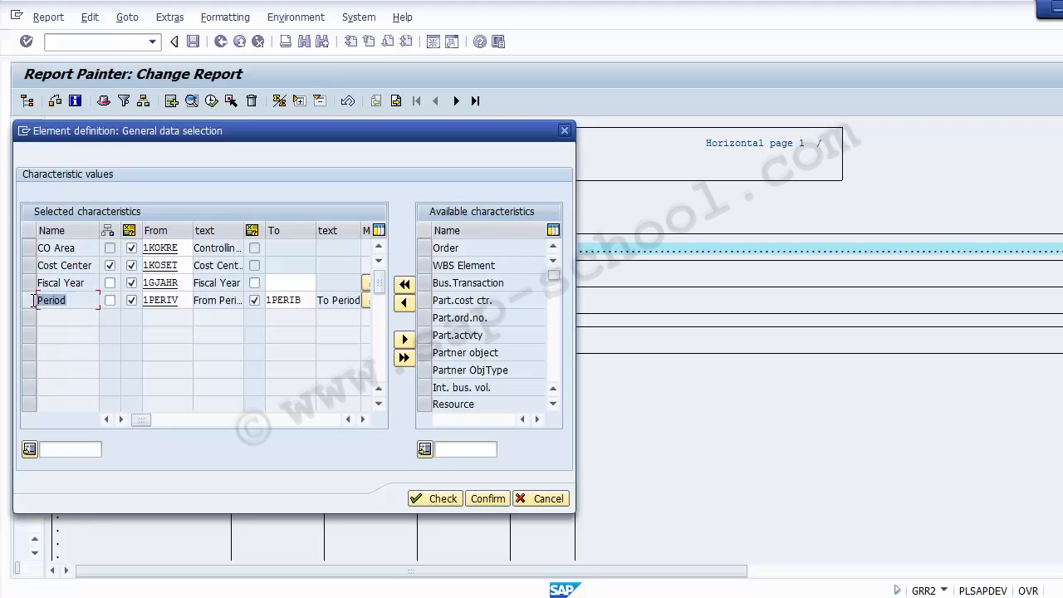
{"action": "left_click", "coordinate": [77, 301]}
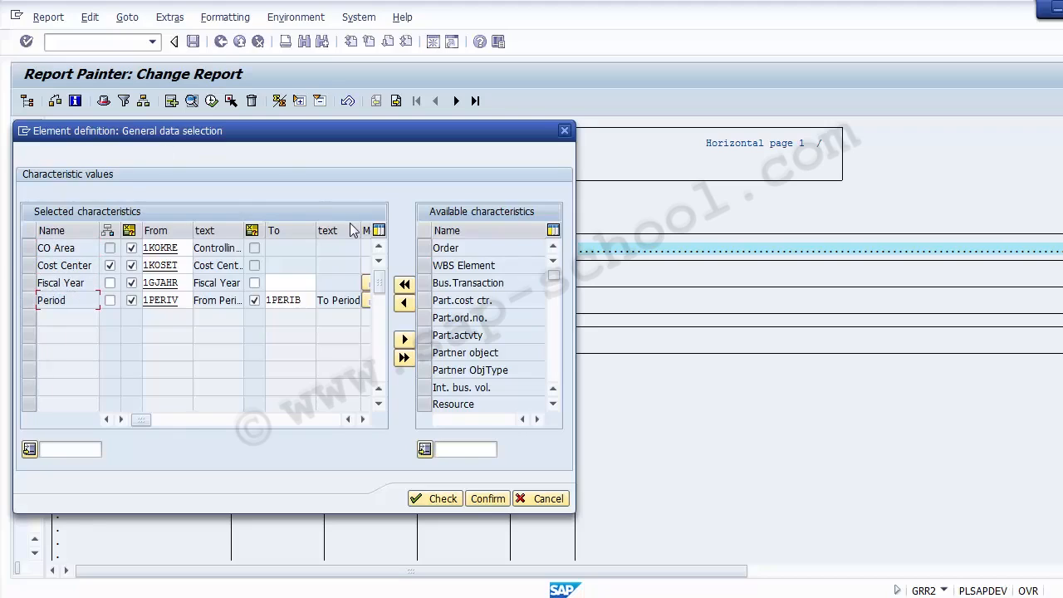
Step: Add Bus.Transaction to the selected characteristics and turn on its set option
{"action": "left_click", "coordinate": [430, 283]}
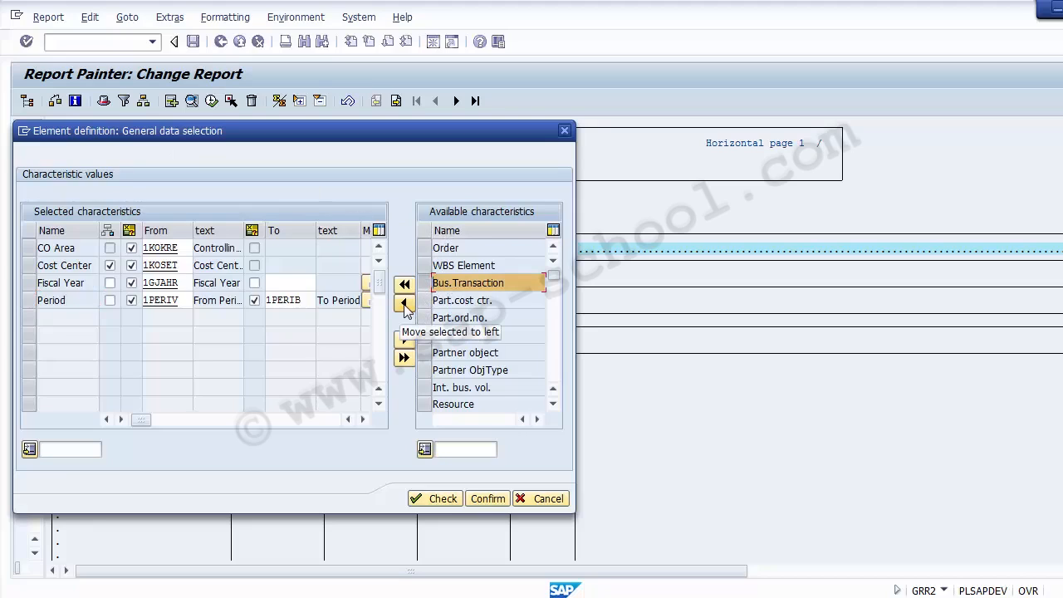
{"action": "left_click", "coordinate": [406, 304]}
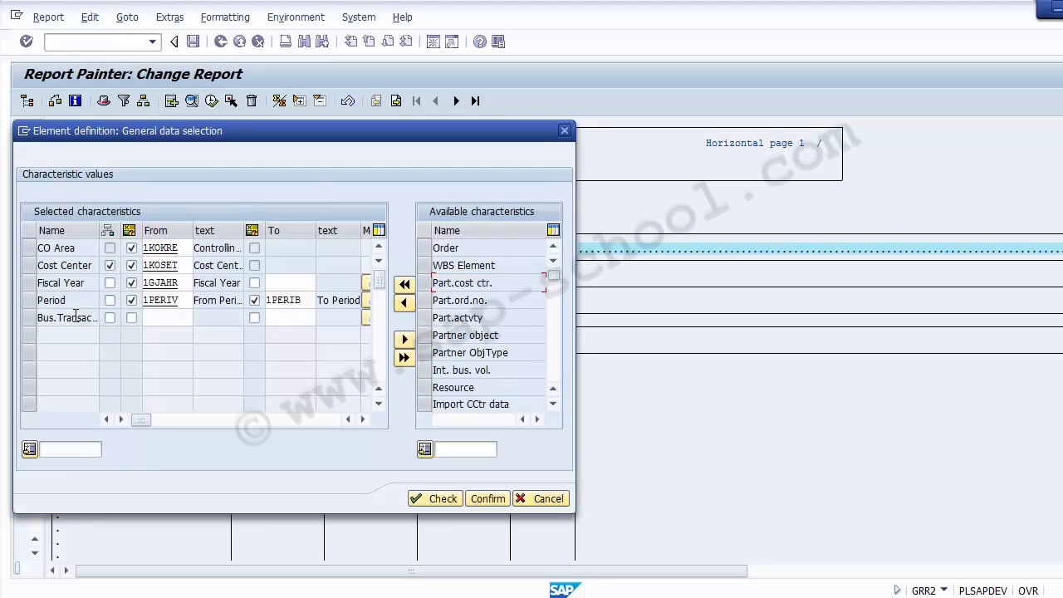
{"action": "left_click", "coordinate": [48, 318]}
{"action": "left_click", "coordinate": [109, 317]}
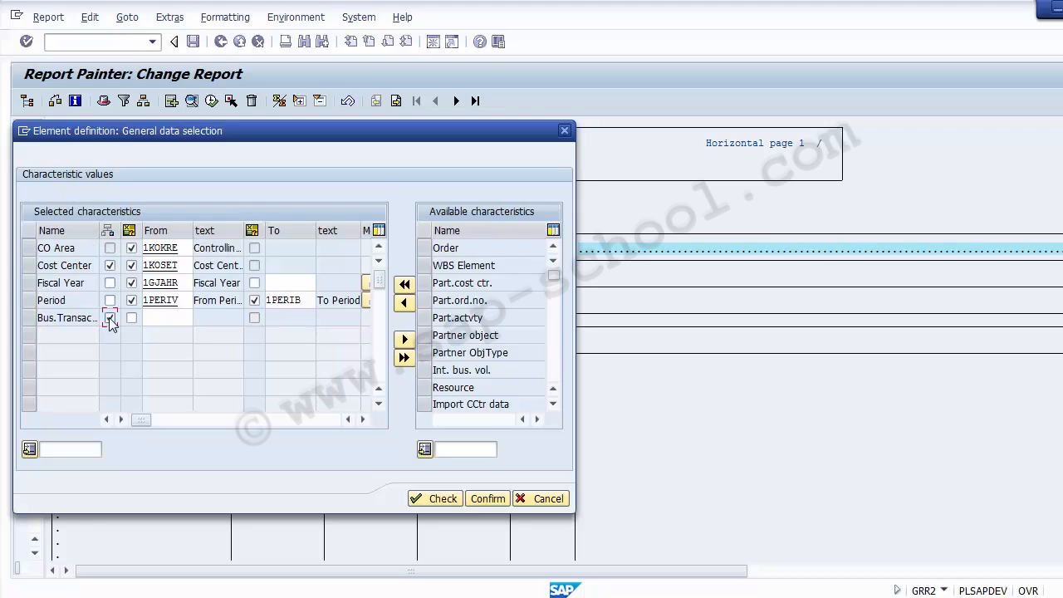
Step: Assign set 1-L-VORGANG.CCSS (Total Costs) as the From value of the Bus.Transaction characteristic
{"action": "left_click", "coordinate": [154, 318]}
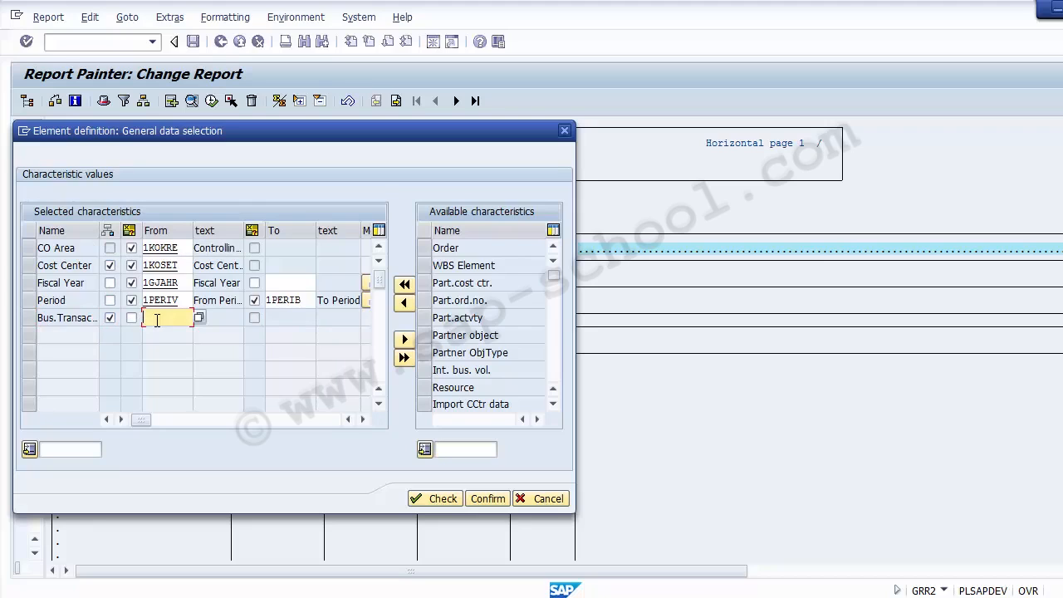
{"action": "left_click", "coordinate": [200, 318]}
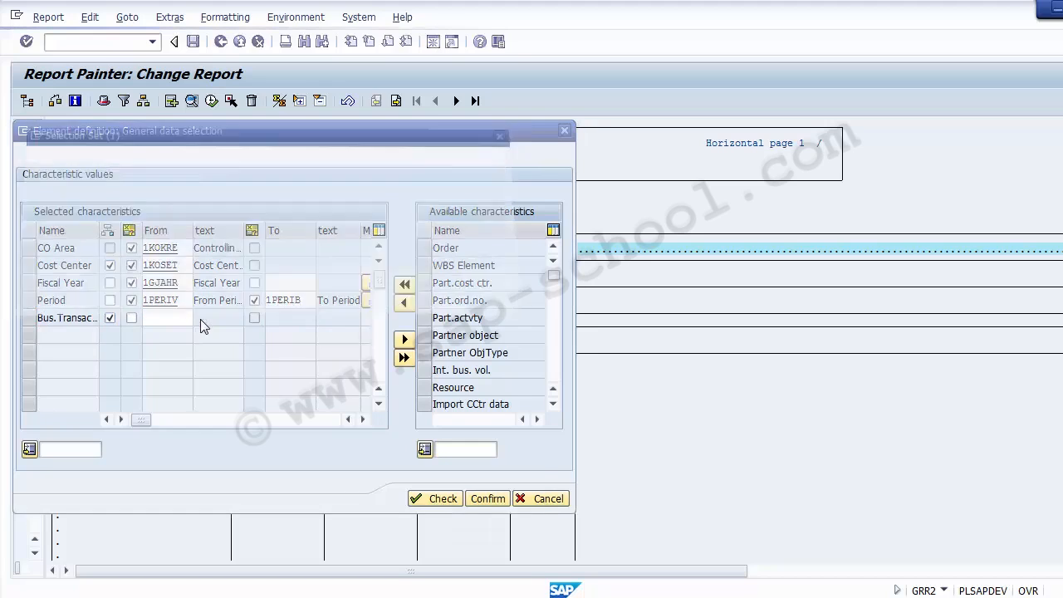
{"action": "left_click", "coordinate": [175, 405]}
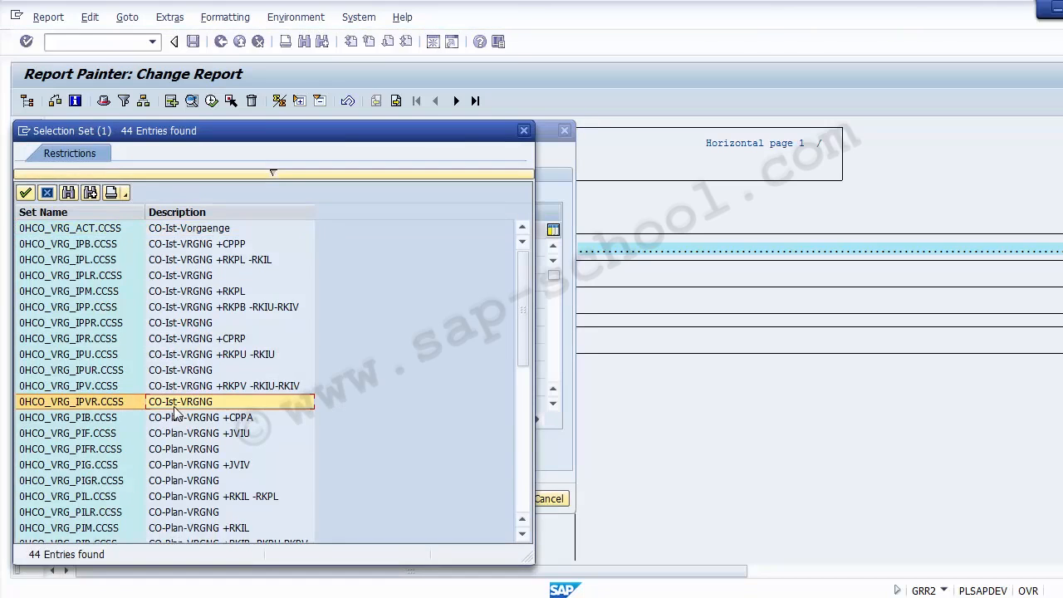
{"action": "key", "text": "Page_Down"}
{"action": "key", "text": "Page_Down"}
{"action": "key", "text": "Page_Up"}
{"action": "key", "text": "Down"}
{"action": "key", "text": "Down"}
{"action": "key", "text": "Down"}
{"action": "key", "text": "Down"}
{"action": "key", "text": "Down"}
{"action": "key", "text": "Down"}
{"action": "key", "text": "Down"}
{"action": "key", "text": "Down"}
{"action": "key", "text": "Down"}
{"action": "key", "text": "Down"}
{"action": "key", "text": "Down"}
{"action": "key", "text": "Down"}
{"action": "key", "text": "Down"}
{"action": "key", "text": "Down"}
{"action": "key", "text": "Down"}
{"action": "key", "text": "Up"}
{"action": "key", "text": "Up"}
{"action": "key", "text": "Up"}
{"action": "key", "text": "Up"}
{"action": "key", "text": "Up"}
{"action": "key", "text": "Up"}
{"action": "key", "text": "Up"}
{"action": "key", "text": "Up"}
{"action": "key", "text": "Up"}
{"action": "key", "text": "Up"}
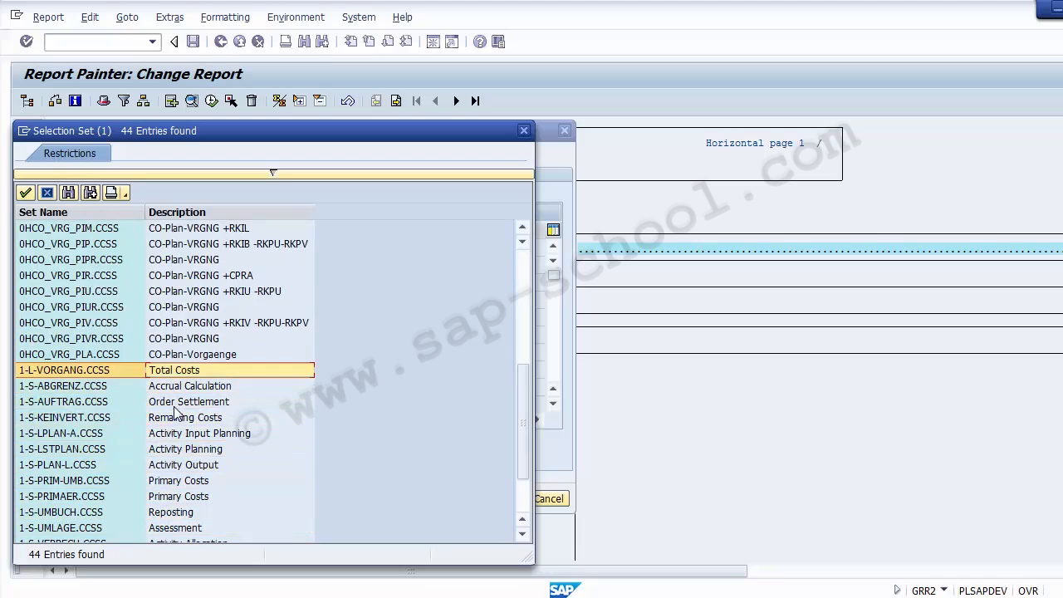
{"action": "key", "text": "Return"}
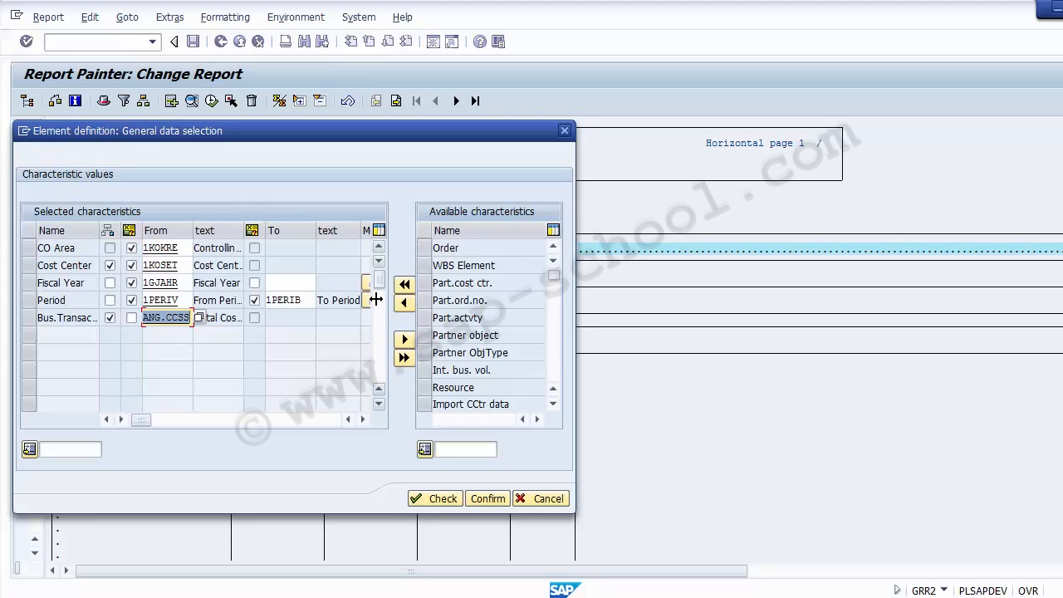
Step: Check and confirm the general data selection
{"action": "left_click", "coordinate": [512, 336]}
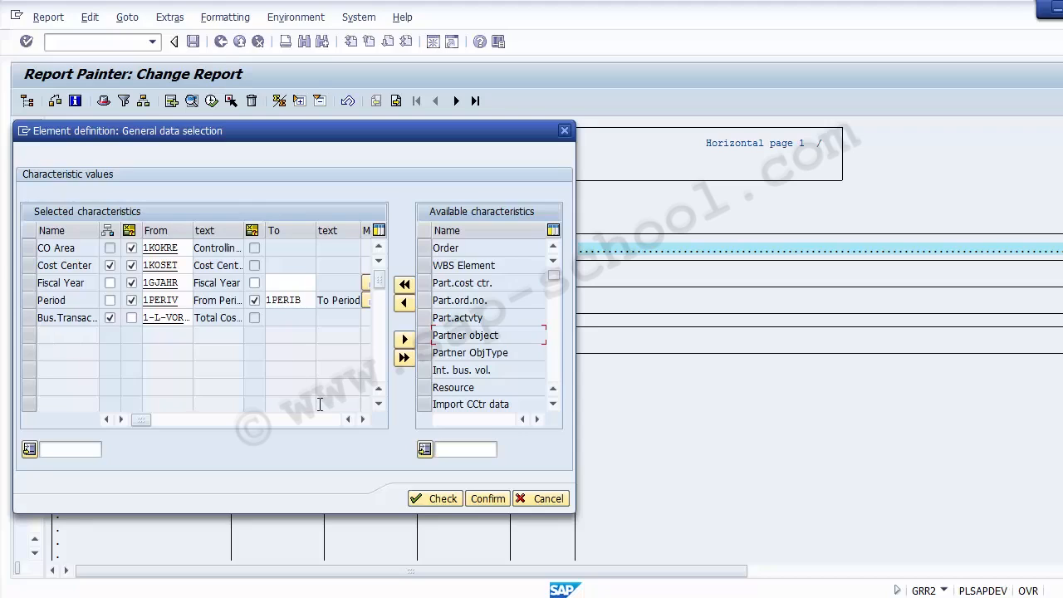
{"action": "left_click", "coordinate": [435, 499]}
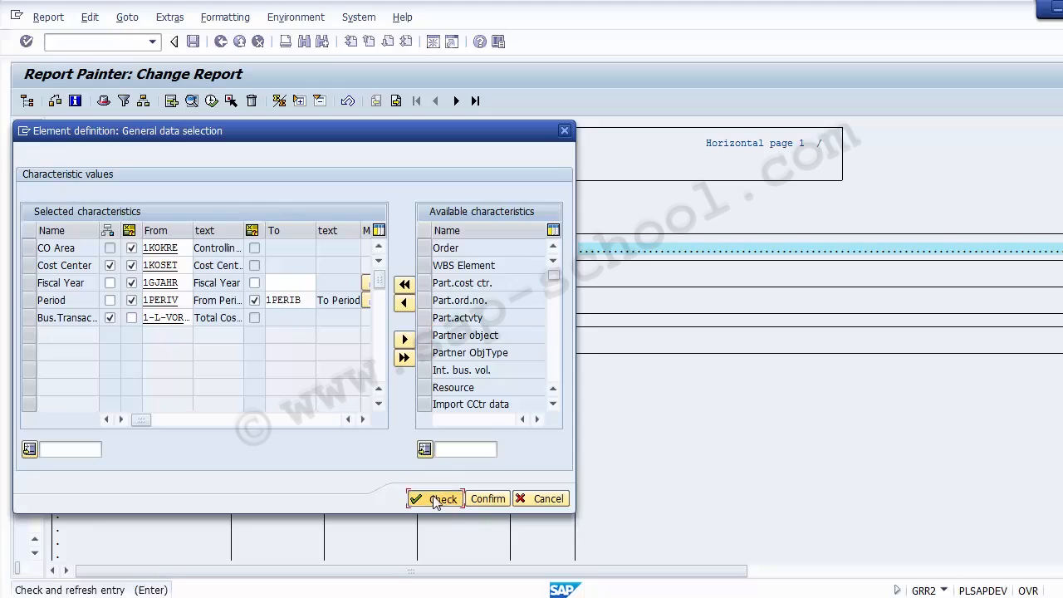
{"action": "left_click", "coordinate": [487, 500]}
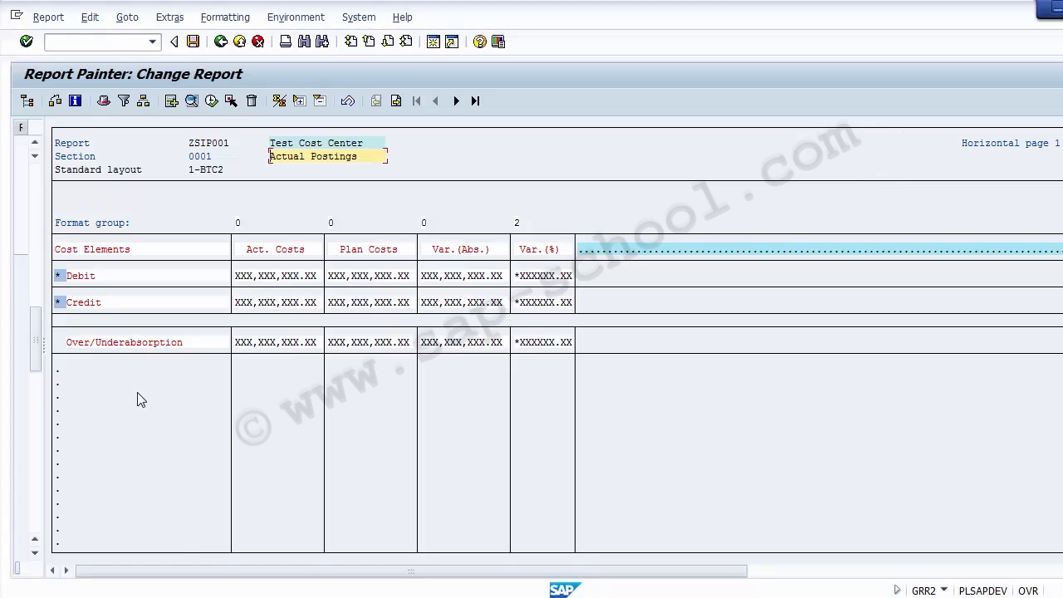
Step: Open the formula of the Over/Underabsorption row and move its window clear of the report rows
{"action": "left_click", "coordinate": [121, 343]}
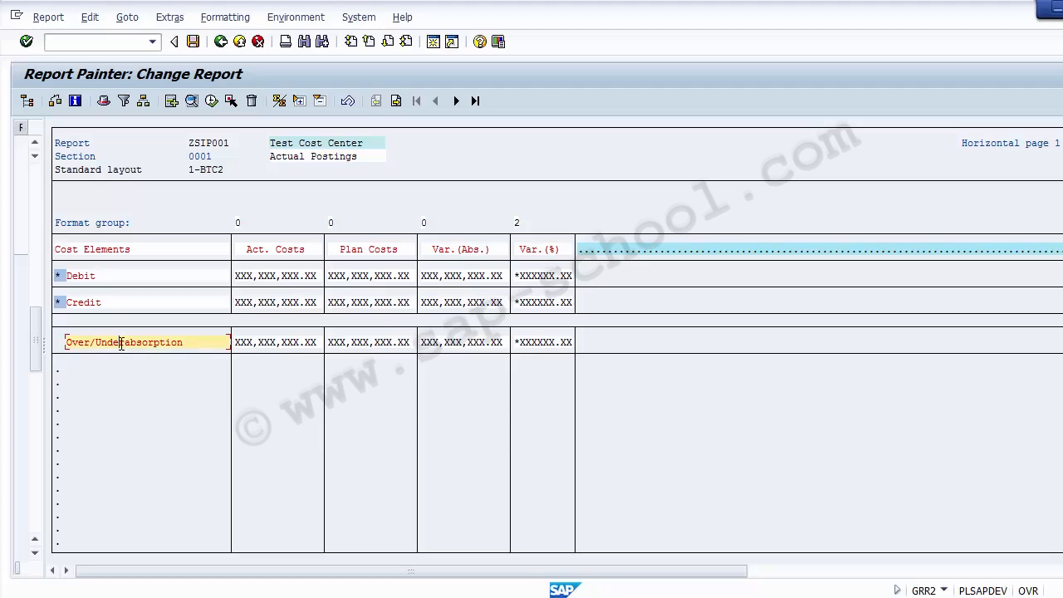
{"action": "double_click", "coordinate": [122, 343]}
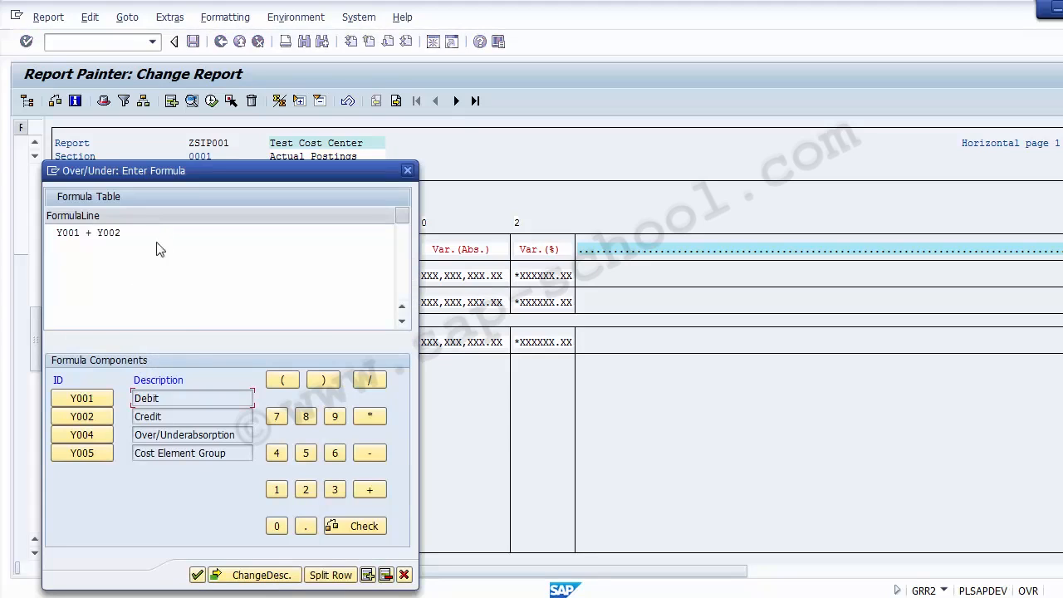
{"action": "left_click_drag", "start_coordinate": [154, 176], "coordinate": [568, 149]}
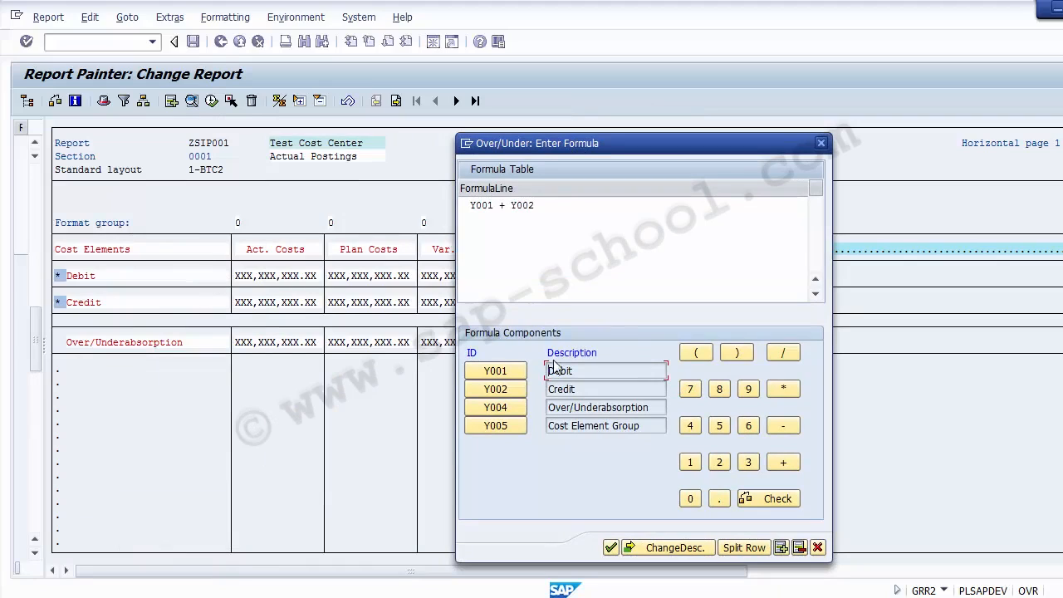
{"action": "left_click", "coordinate": [573, 395]}
{"action": "left_click_drag", "start_coordinate": [540, 206], "coordinate": [464, 207]}
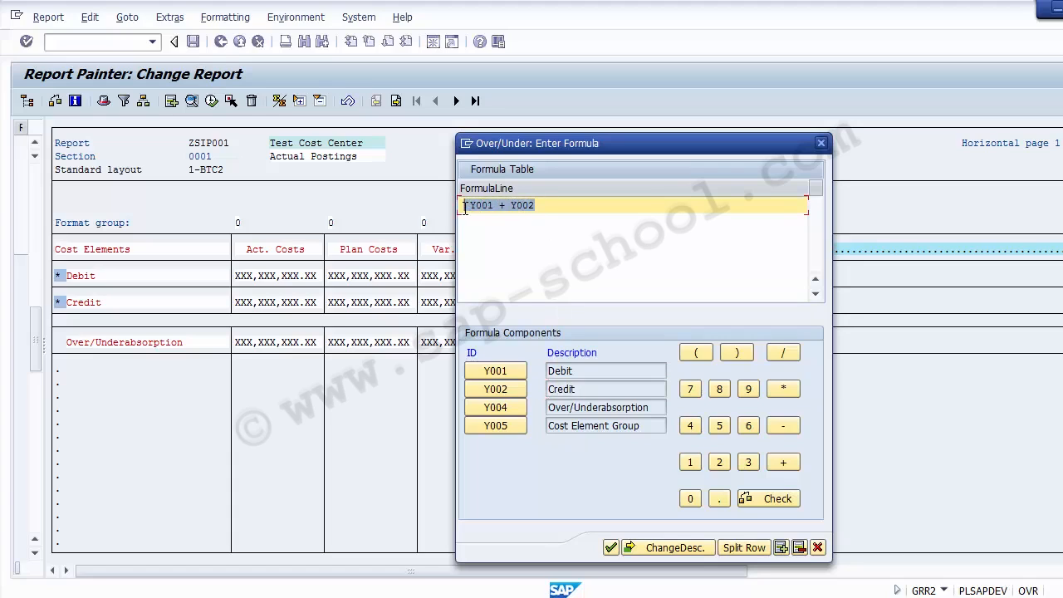
{"action": "left_click", "coordinate": [542, 241]}
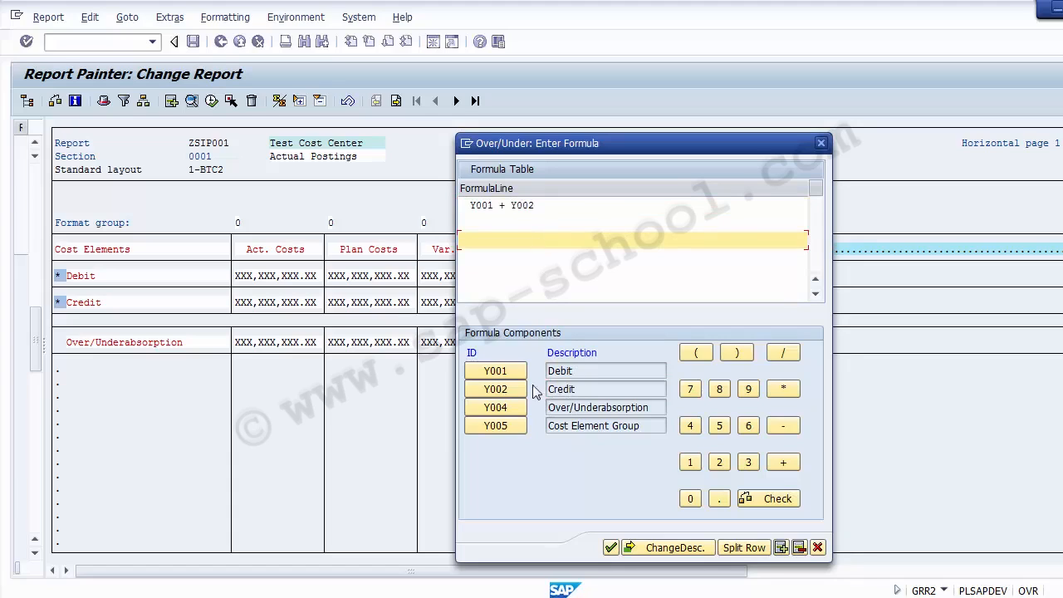
Step: Change the Over/Underabsorption formula to Y001 - Y002
{"action": "left_click", "coordinate": [508, 206]}
{"action": "key", "text": "BackSpace"}
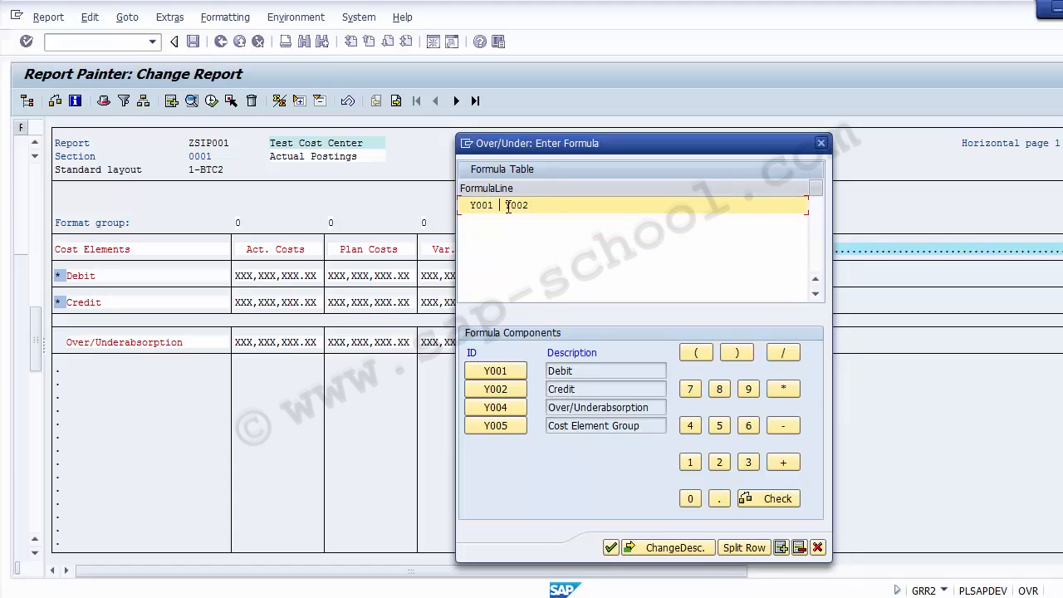
{"action": "type", "text": "-"}
{"action": "key", "text": "Delete"}
{"action": "key", "text": "Delete"}
{"action": "key", "text": "Delete"}
{"action": "left_click", "coordinate": [501, 387]}
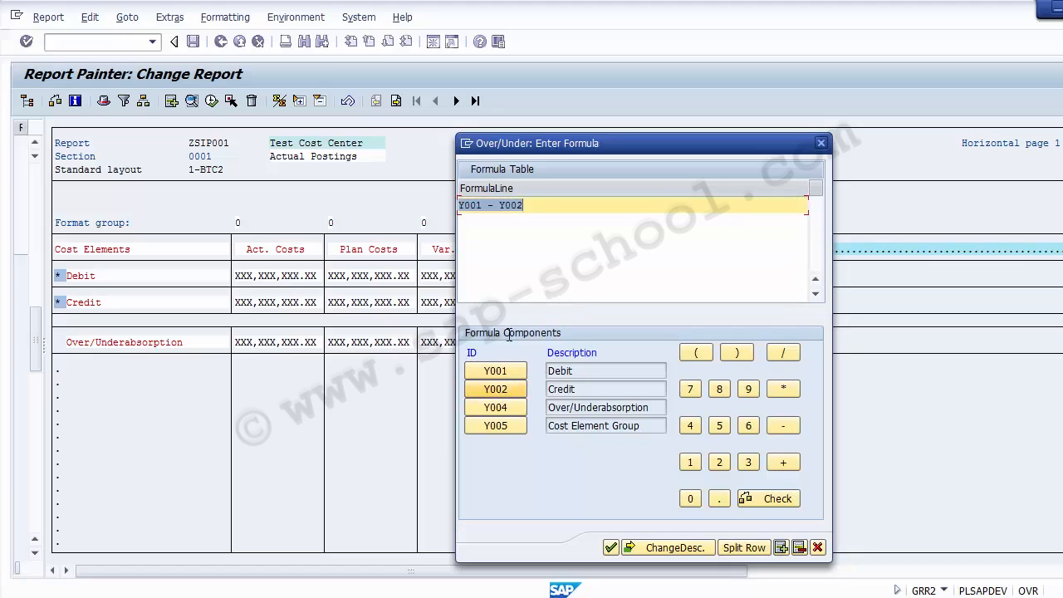
{"action": "left_click", "coordinate": [528, 260]}
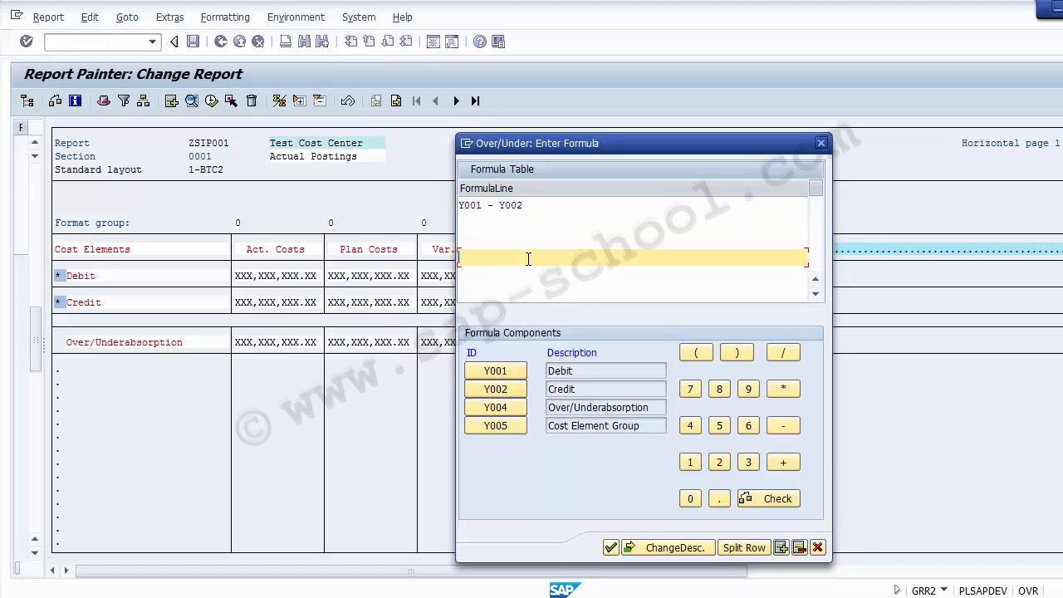
Step: Replace the minus operator in the formula with a plus between Y001 and Y002
{"action": "left_click", "coordinate": [492, 206]}
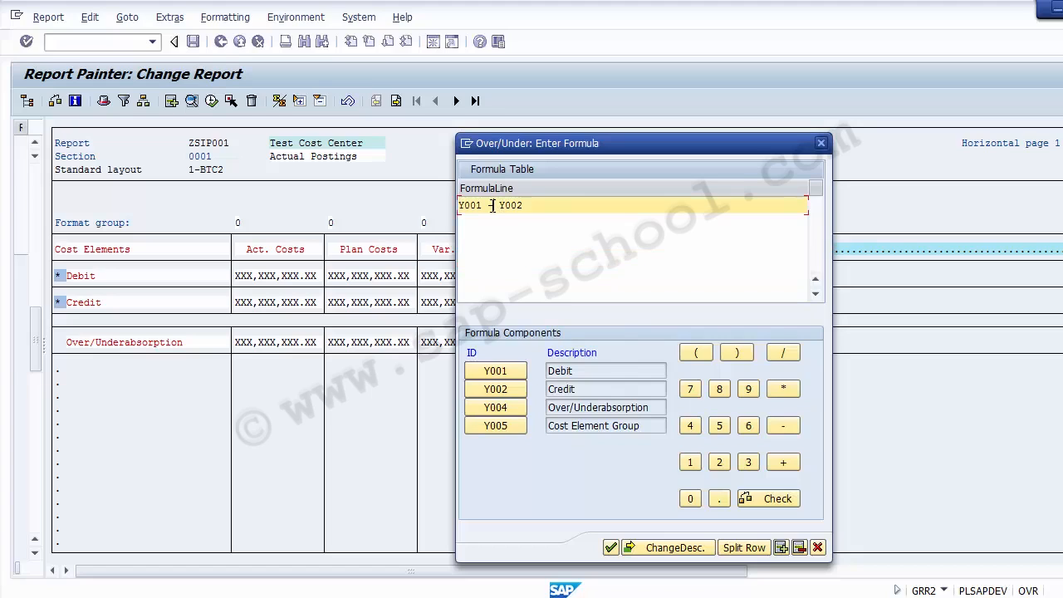
{"action": "key", "text": "BackSpace"}
{"action": "left_click", "coordinate": [785, 463]}
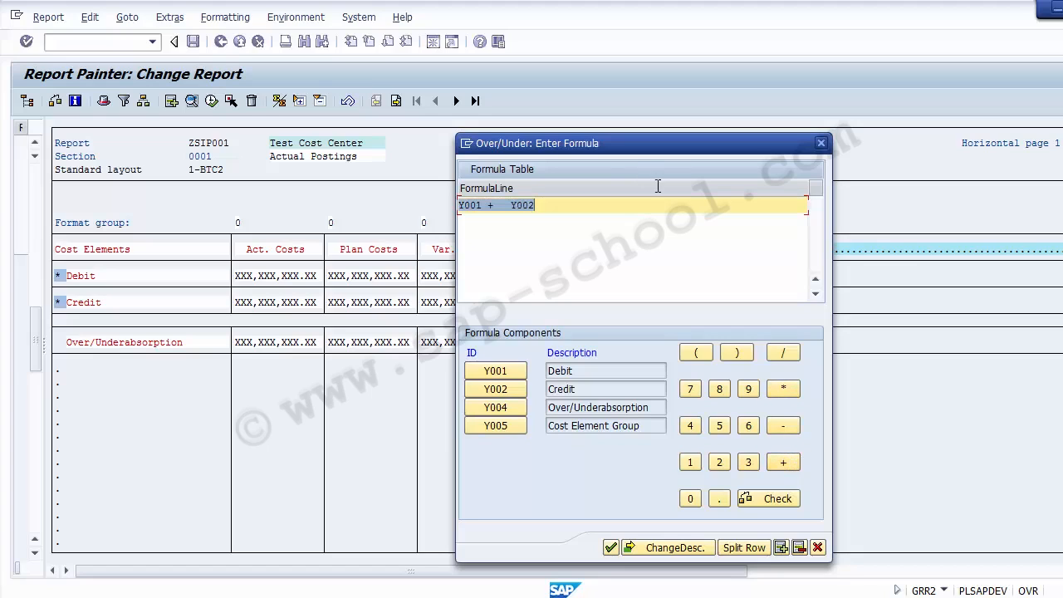
Step: Clear the formula line and build the formula (Y001+Y002)/2 from the Debit and Credit components
{"action": "key", "text": "Delete"}
{"action": "left_click", "coordinate": [696, 352]}
{"action": "left_click", "coordinate": [490, 370]}
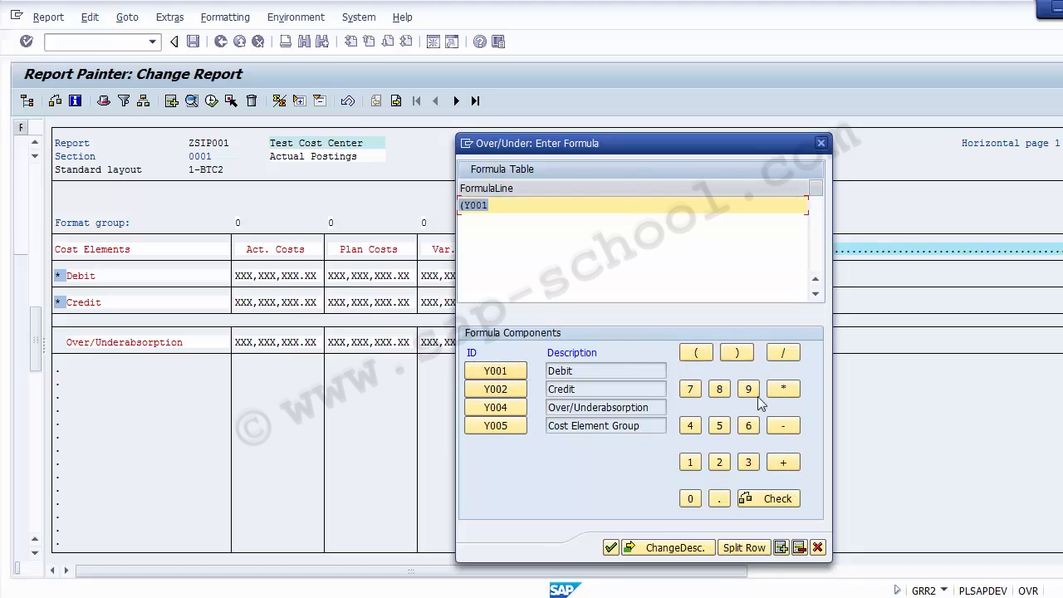
{"action": "left_click", "coordinate": [782, 463]}
{"action": "left_click", "coordinate": [488, 389]}
{"action": "left_click", "coordinate": [738, 352]}
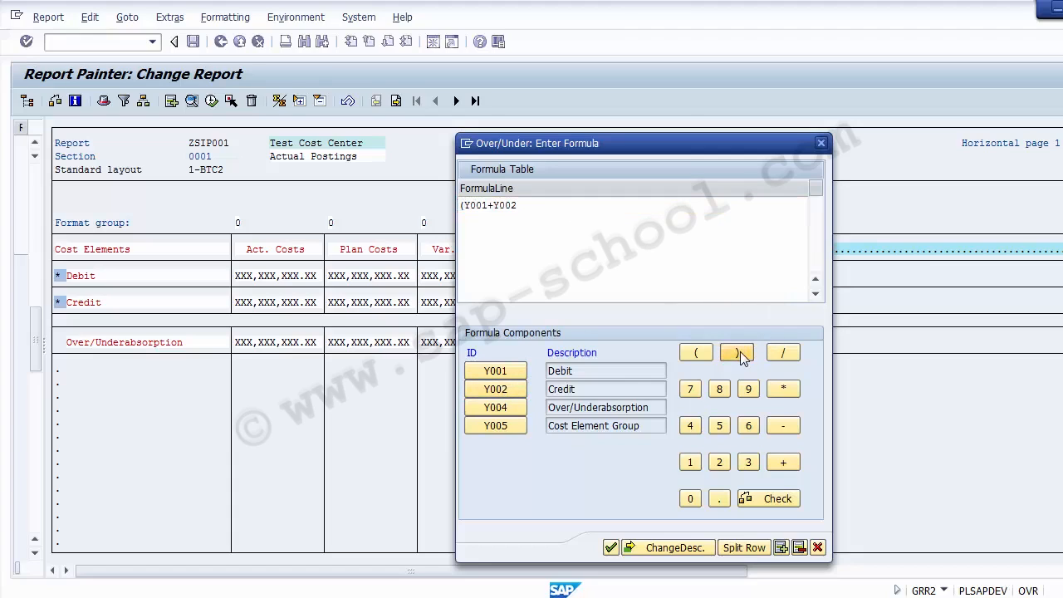
{"action": "left_click", "coordinate": [782, 355]}
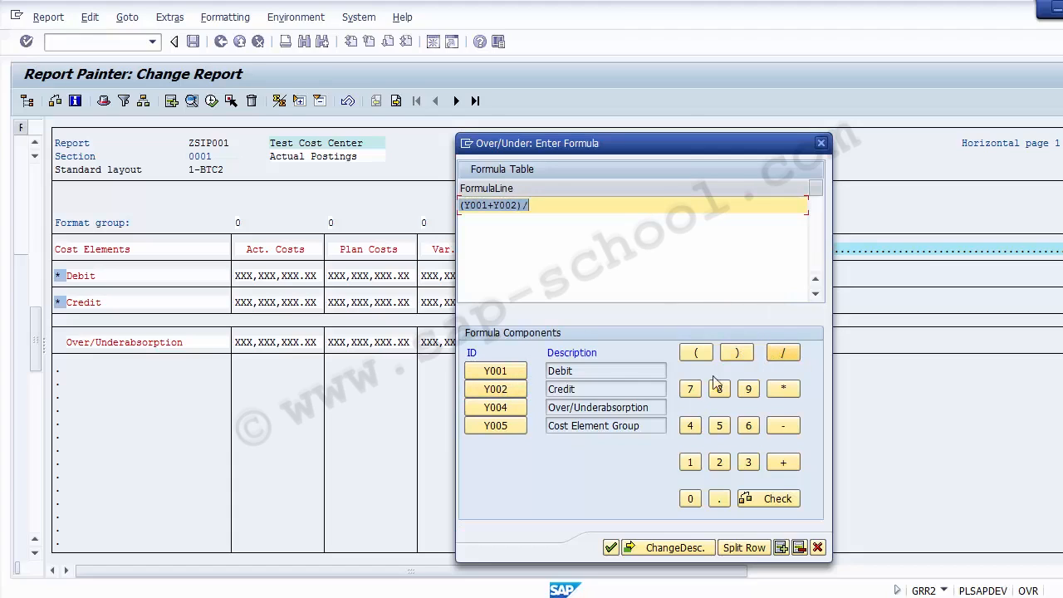
{"action": "left_click", "coordinate": [725, 462]}
Step: Look through the variables available as formula components and confirm the row's formula
{"action": "left_click", "coordinate": [669, 548]}
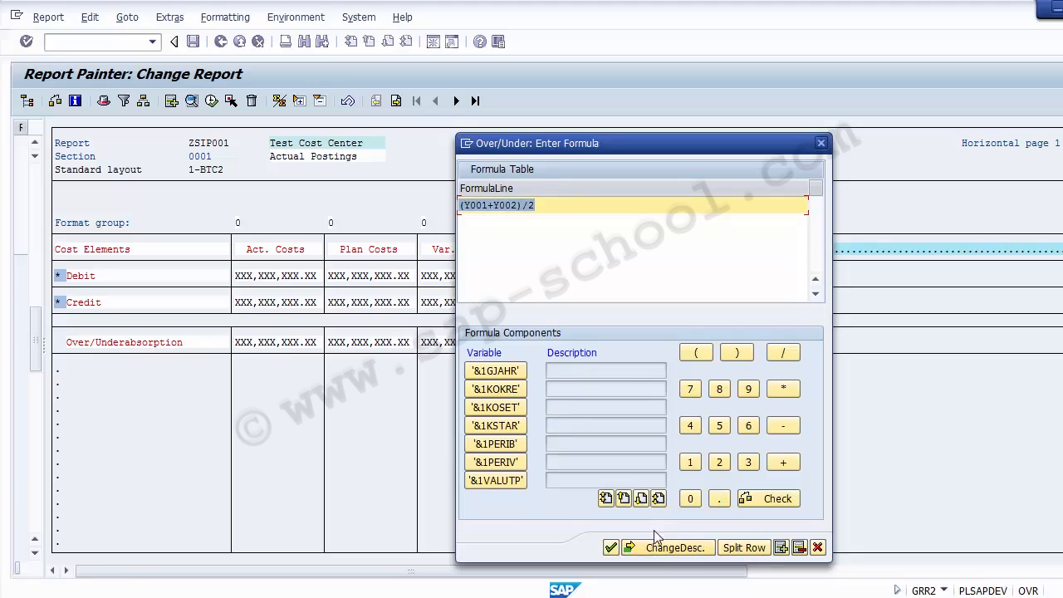
{"action": "left_click", "coordinate": [657, 552]}
{"action": "left_click", "coordinate": [657, 552]}
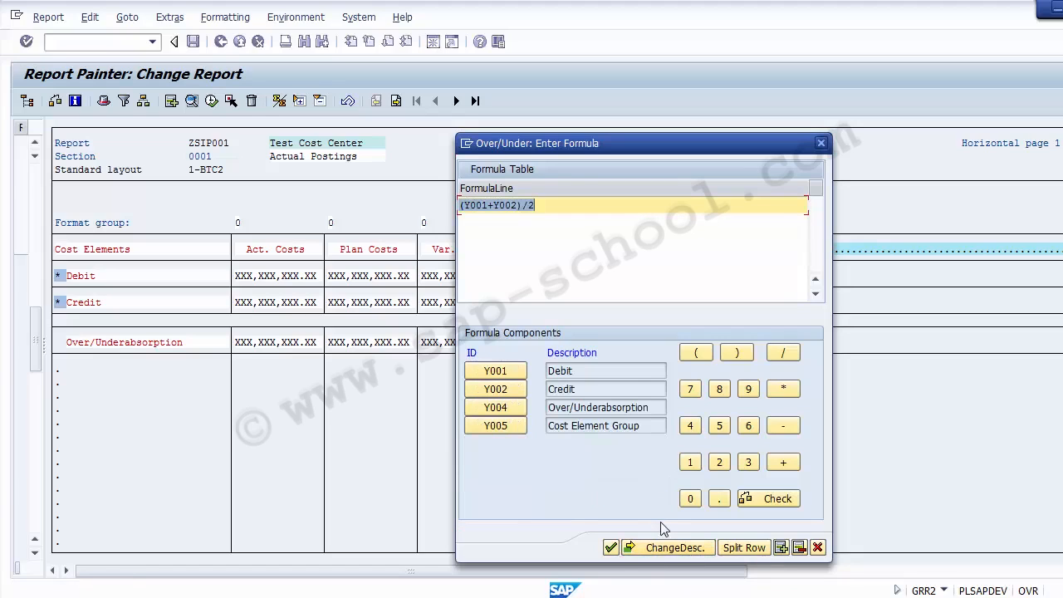
{"action": "left_click", "coordinate": [612, 547]}
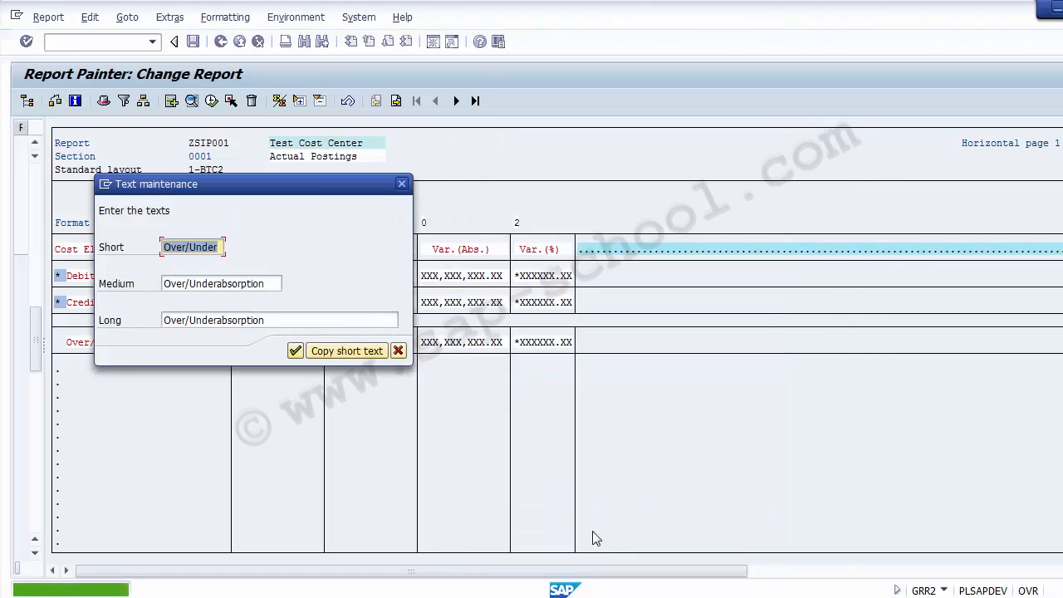
Step: Set the row's short, medium and long texts to Average and confirm them
{"action": "left_click_drag", "start_coordinate": [222, 191], "coordinate": [463, 301]}
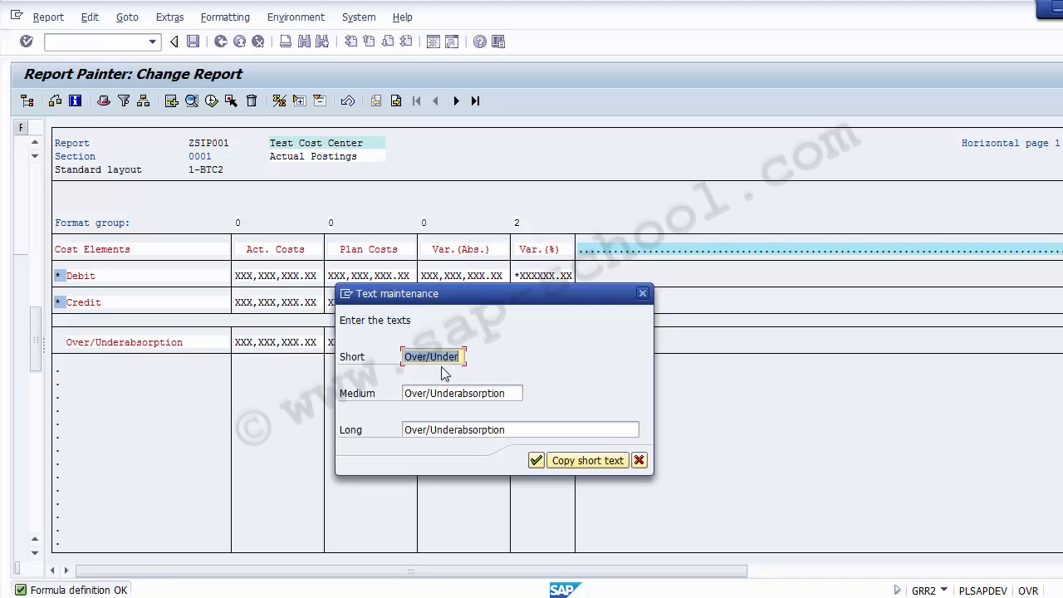
{"action": "type", "text": "Average"}
{"action": "key", "text": "ctrl+a"}
{"action": "key", "text": "ctrl+c"}
{"action": "left_click", "coordinate": [451, 392]}
{"action": "key", "text": "ctrl+a"}
{"action": "key", "text": "ctrl+v"}
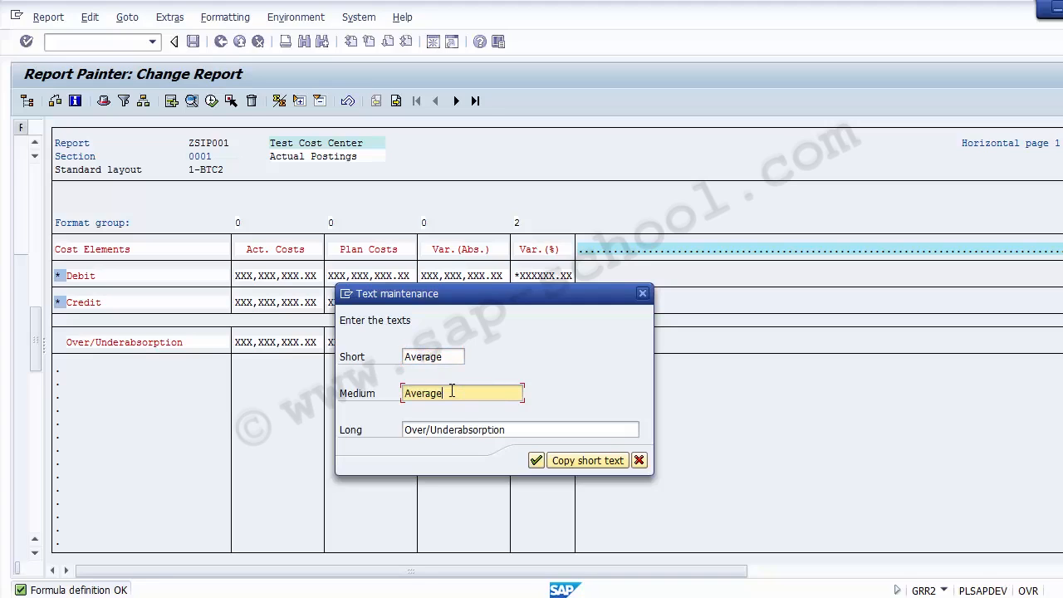
{"action": "left_click", "coordinate": [458, 429]}
{"action": "key", "text": "ctrl+a"}
{"action": "key", "text": "ctrl+v"}
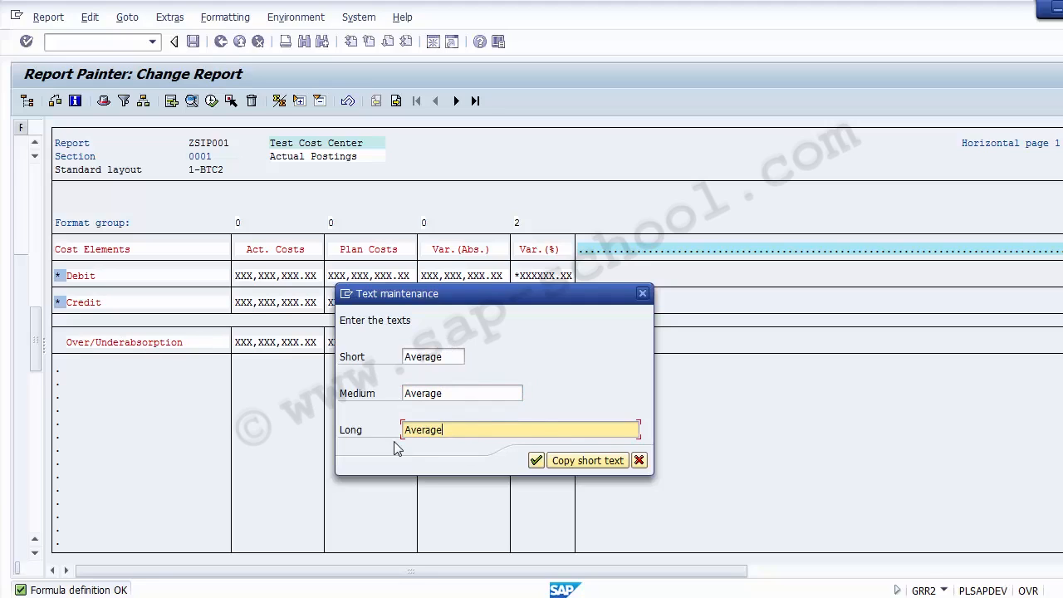
{"action": "left_click", "coordinate": [535, 461]}
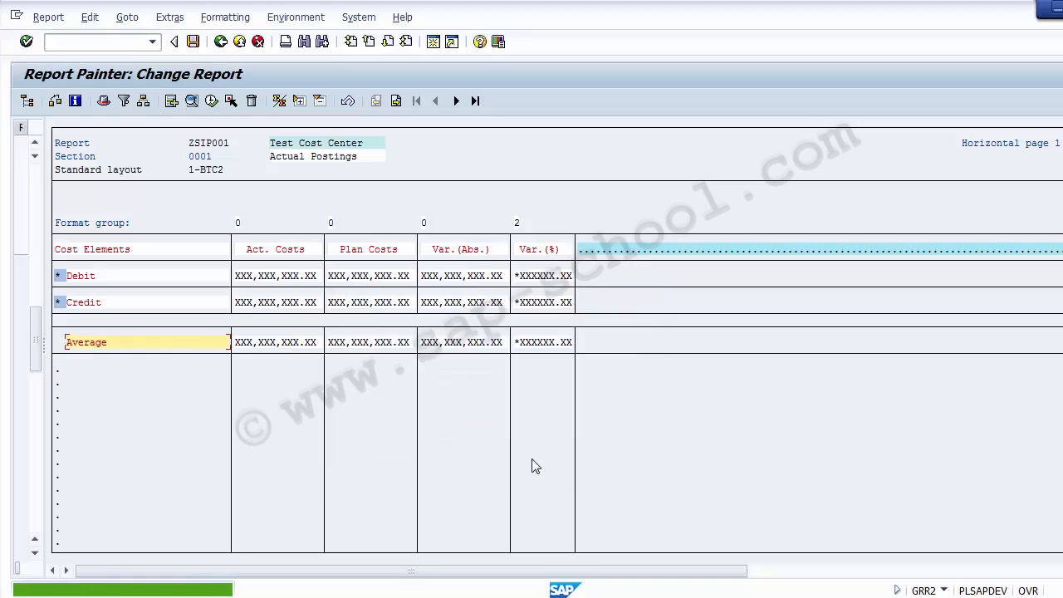
{"action": "left_click_drag", "start_coordinate": [108, 342], "coordinate": [65, 342]}
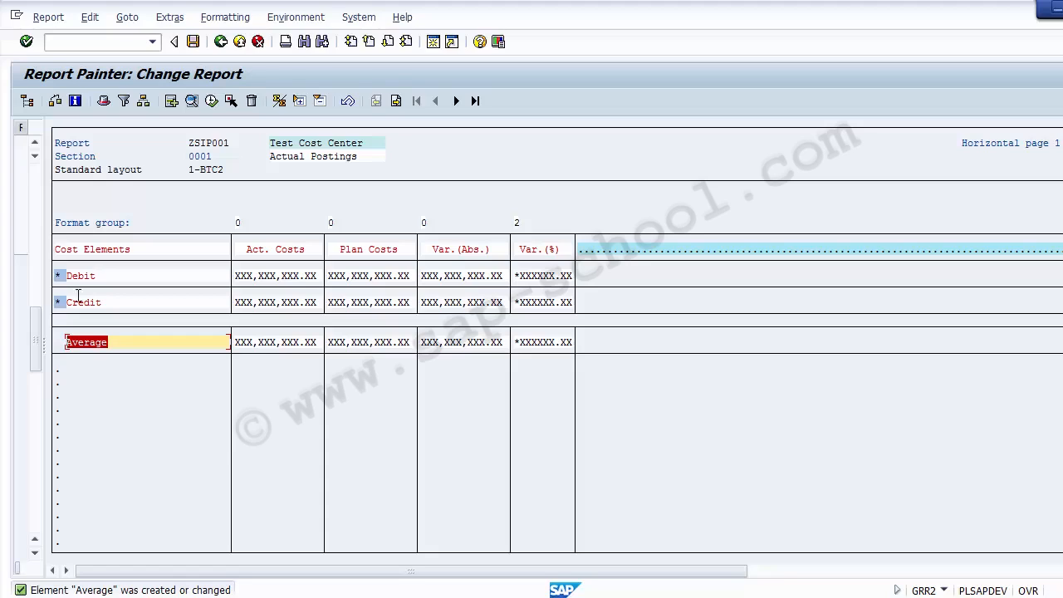
Step: Open the Act. Costs column's element definition and review the basic key figures, keeping Costs selected
{"action": "left_click", "coordinate": [274, 250]}
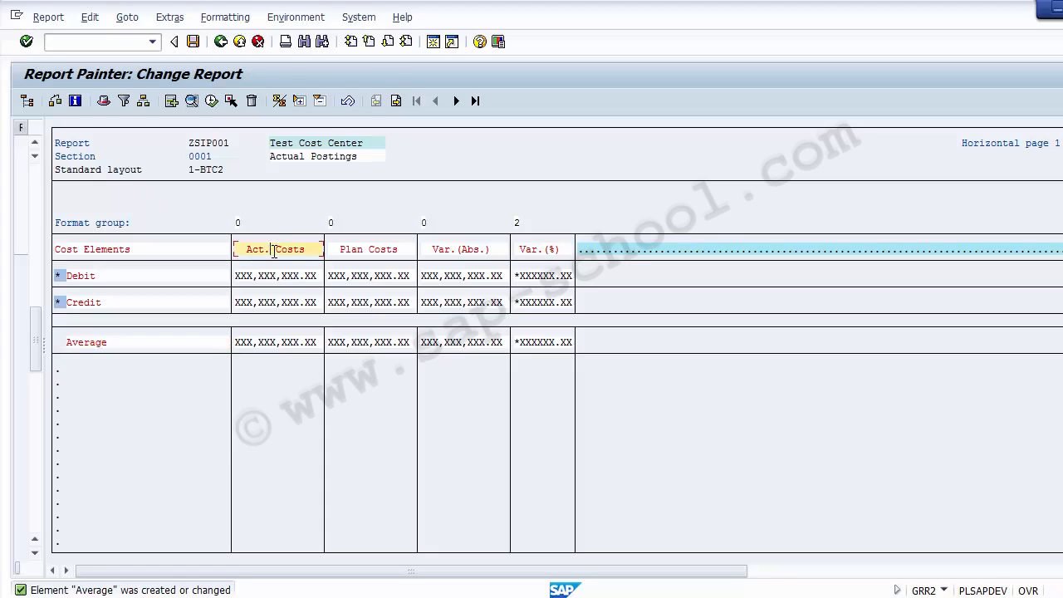
{"action": "double_click", "coordinate": [271, 249]}
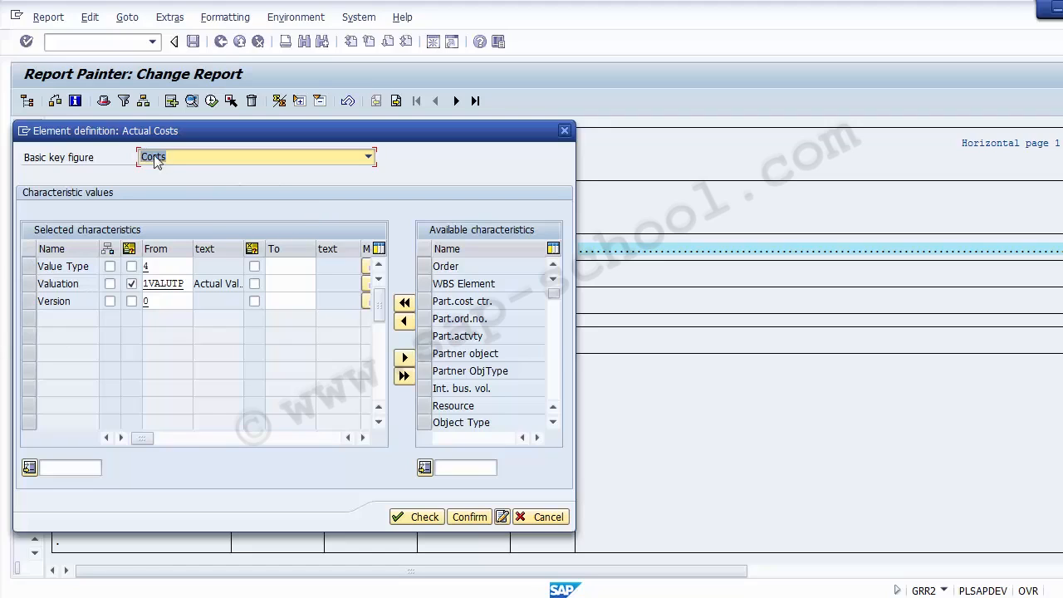
{"action": "left_click", "coordinate": [57, 159]}
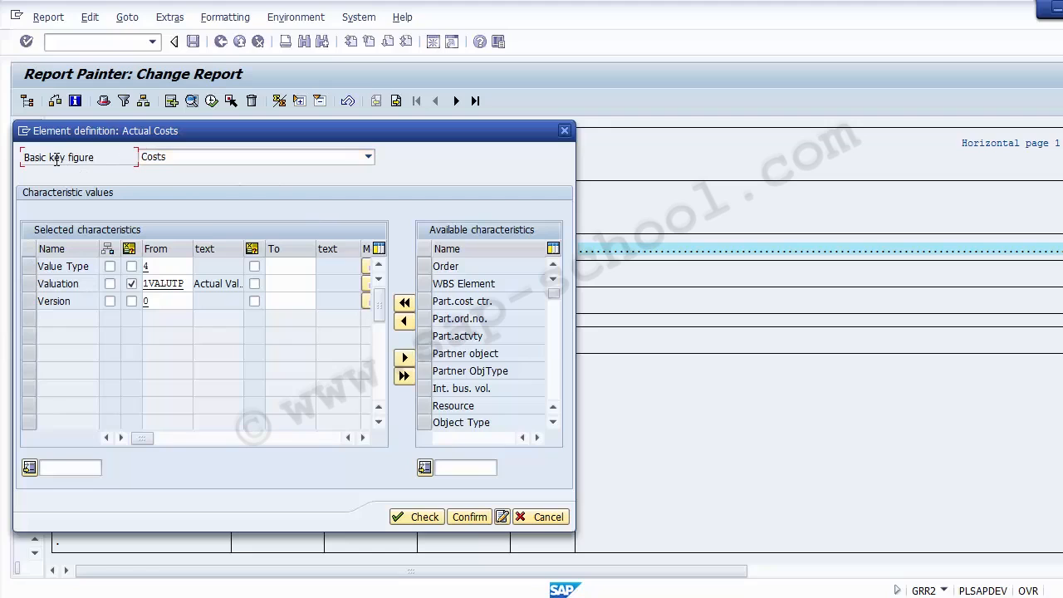
{"action": "left_click", "coordinate": [181, 156]}
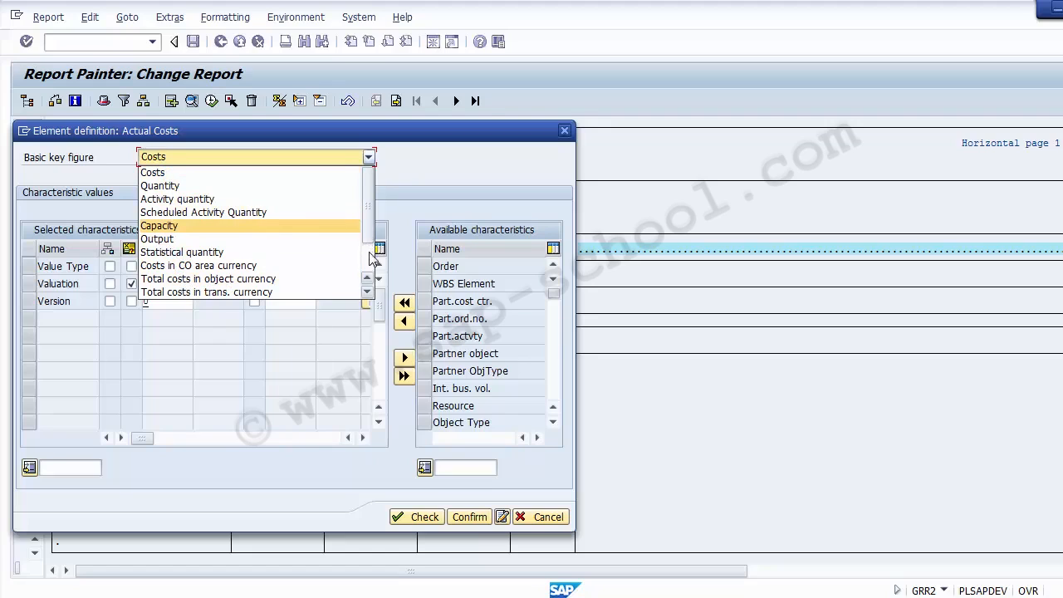
{"action": "scroll", "coordinate": [371, 262], "scroll_direction": "down", "scroll_amount": 2}
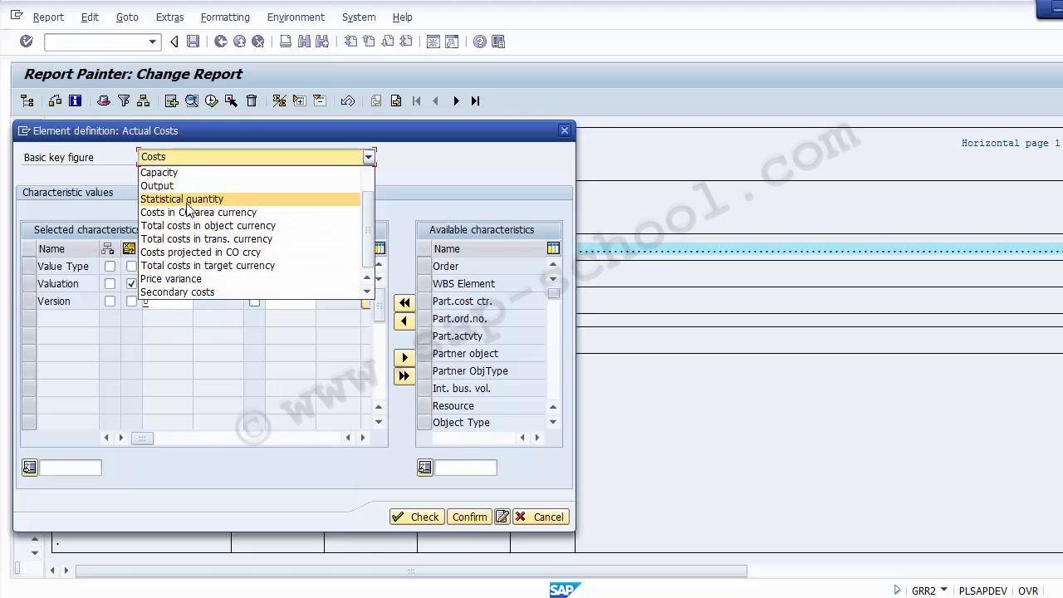
{"action": "scroll", "coordinate": [249, 226], "scroll_direction": "up", "scroll_amount": 2}
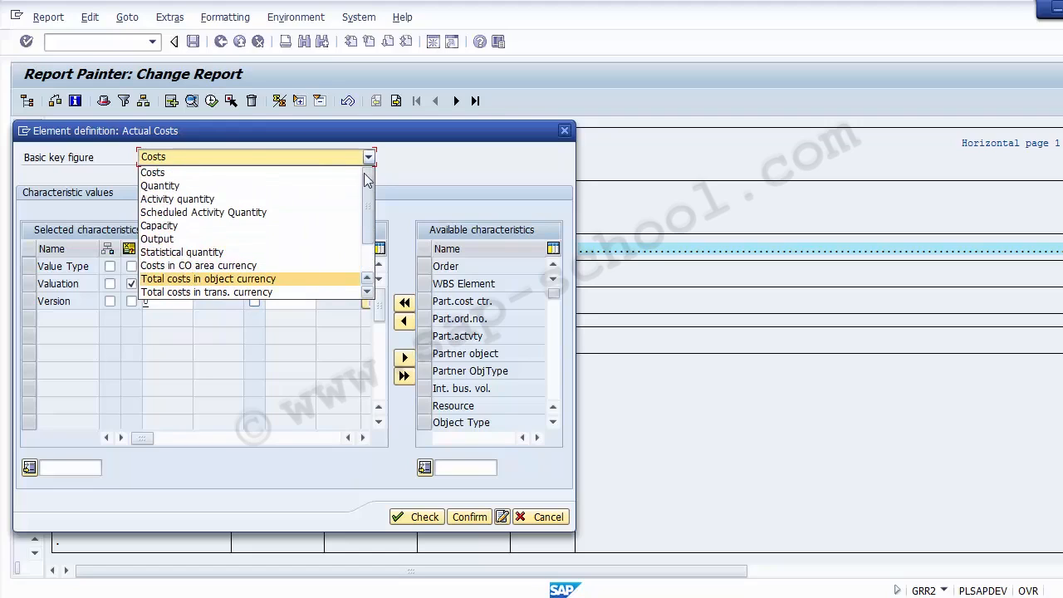
{"action": "left_click", "coordinate": [273, 173]}
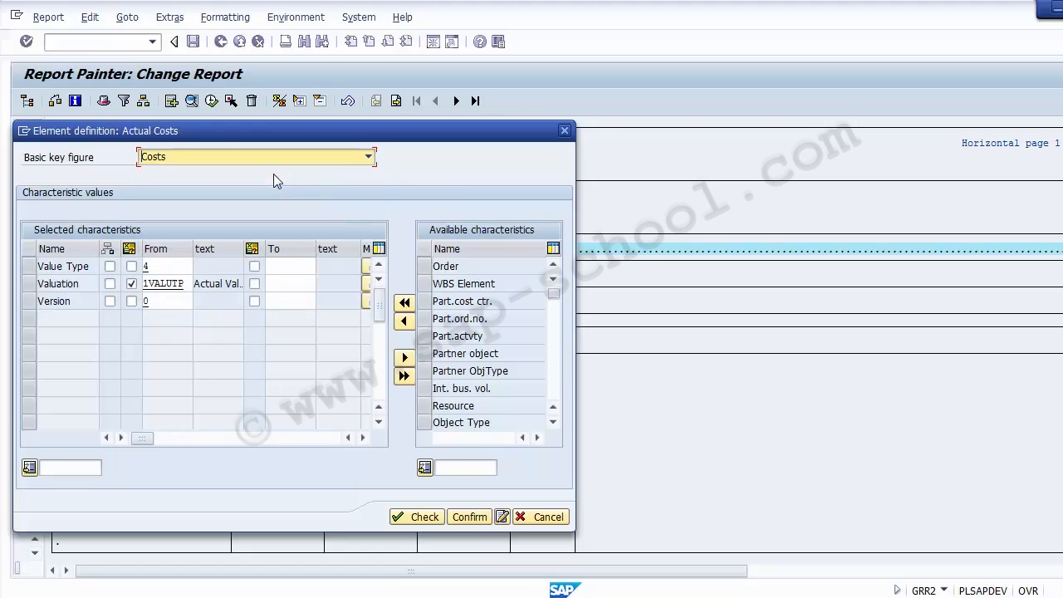
Step: Look through the possible entries for the Value Type characteristic, comparing Plan and Actual, and check the element definition
{"action": "left_click", "coordinate": [163, 267]}
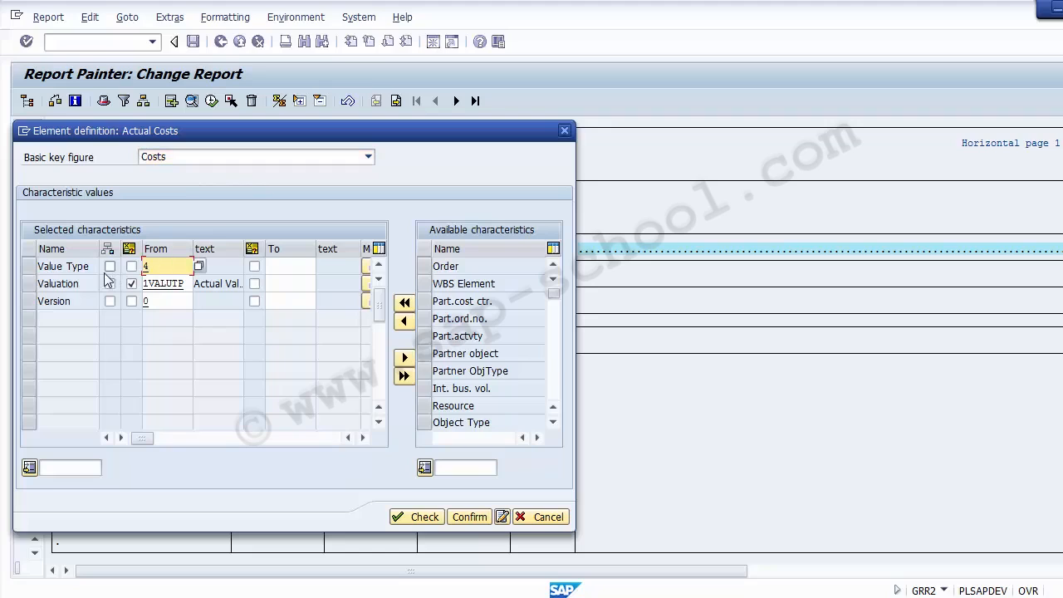
{"action": "left_click", "coordinate": [52, 266]}
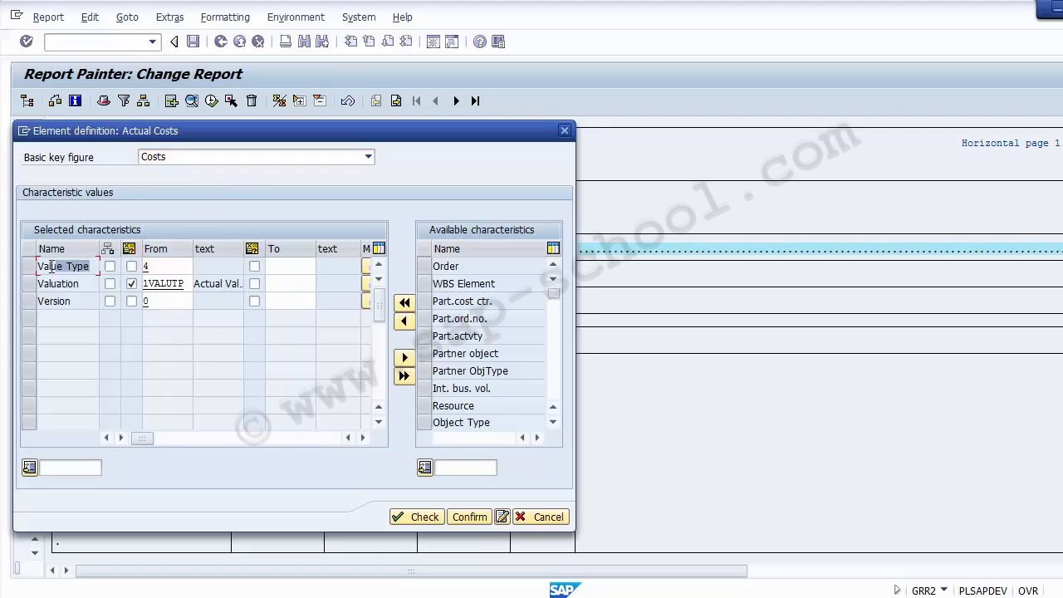
{"action": "left_click", "coordinate": [178, 266]}
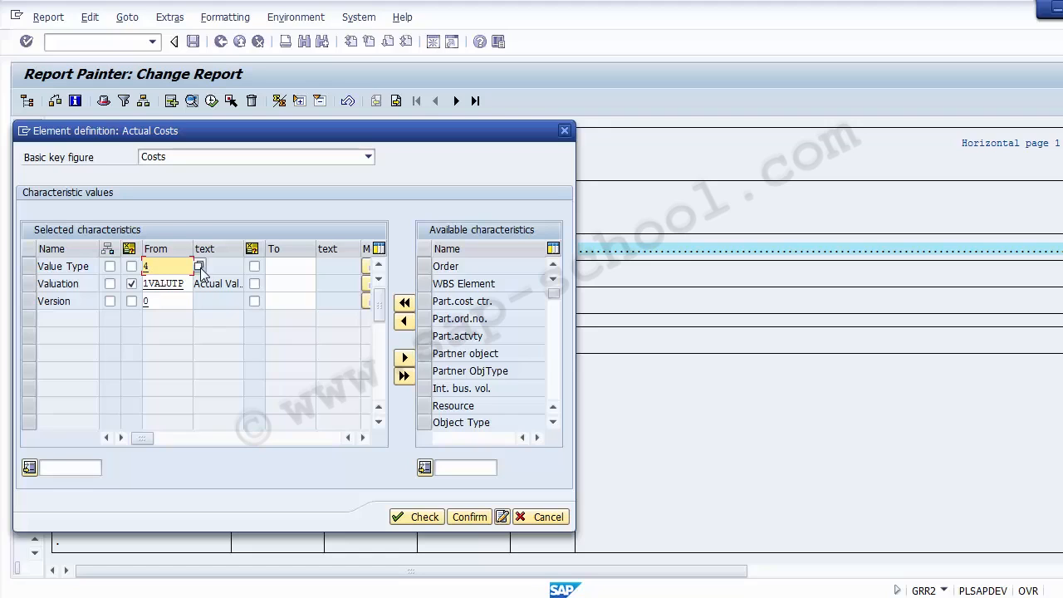
{"action": "left_click", "coordinate": [200, 268]}
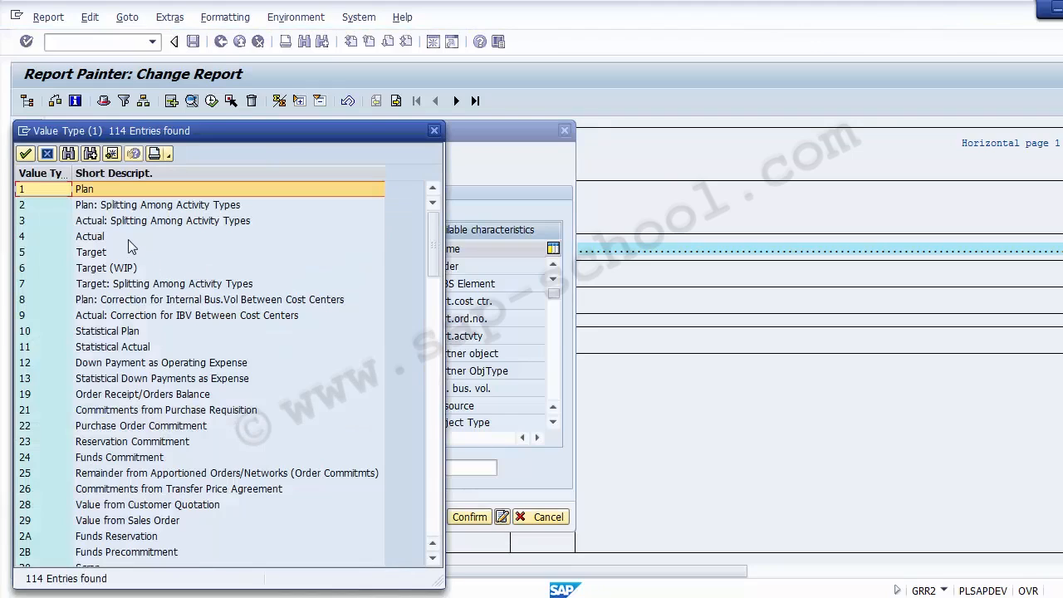
{"action": "left_click", "coordinate": [127, 239]}
{"action": "left_click", "coordinate": [103, 188]}
{"action": "left_click", "coordinate": [123, 236]}
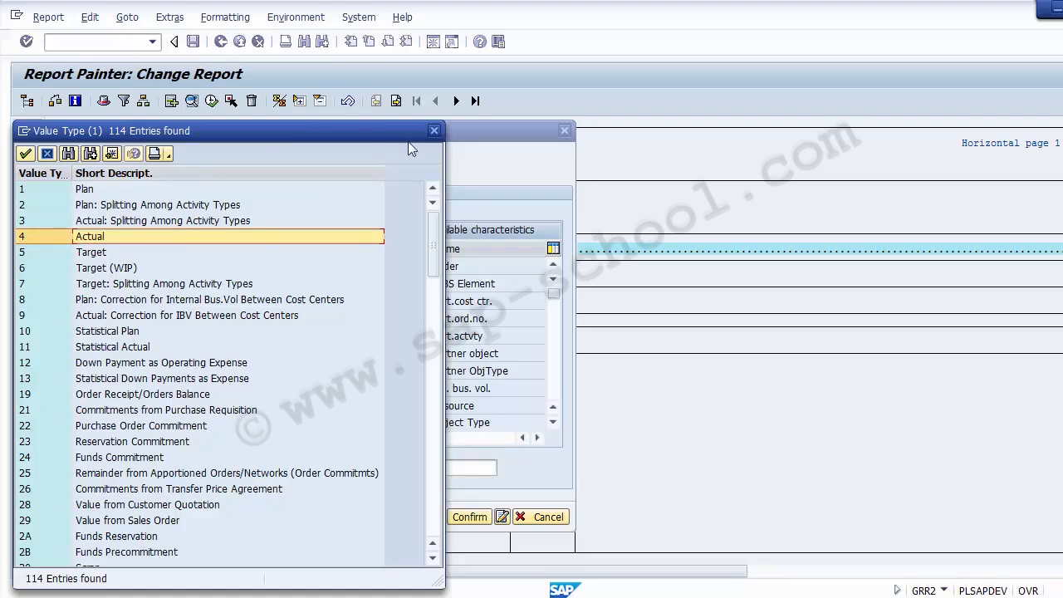
{"action": "left_click", "coordinate": [433, 131]}
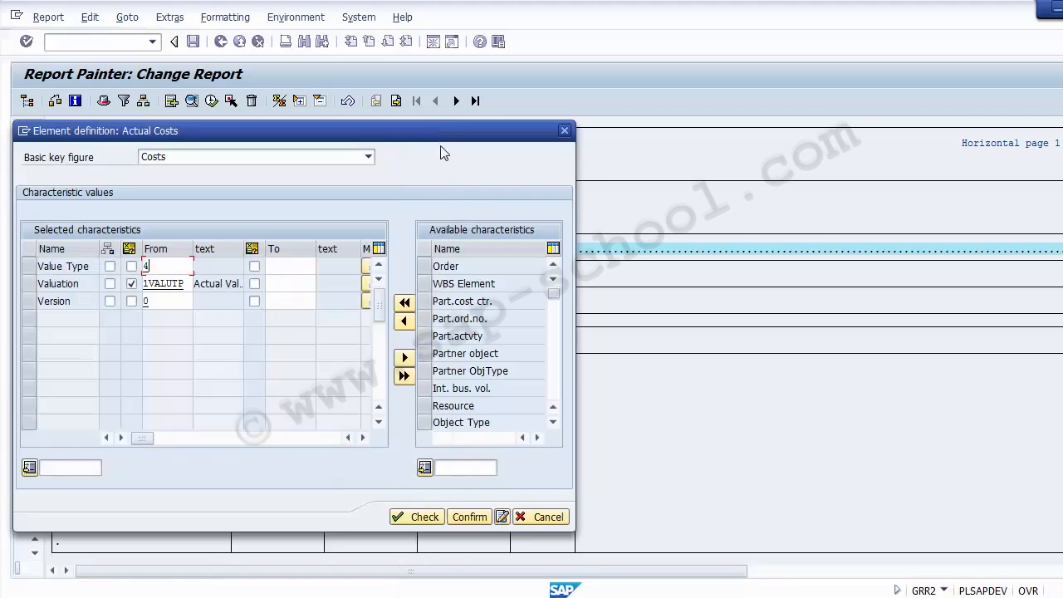
{"action": "left_click", "coordinate": [425, 516]}
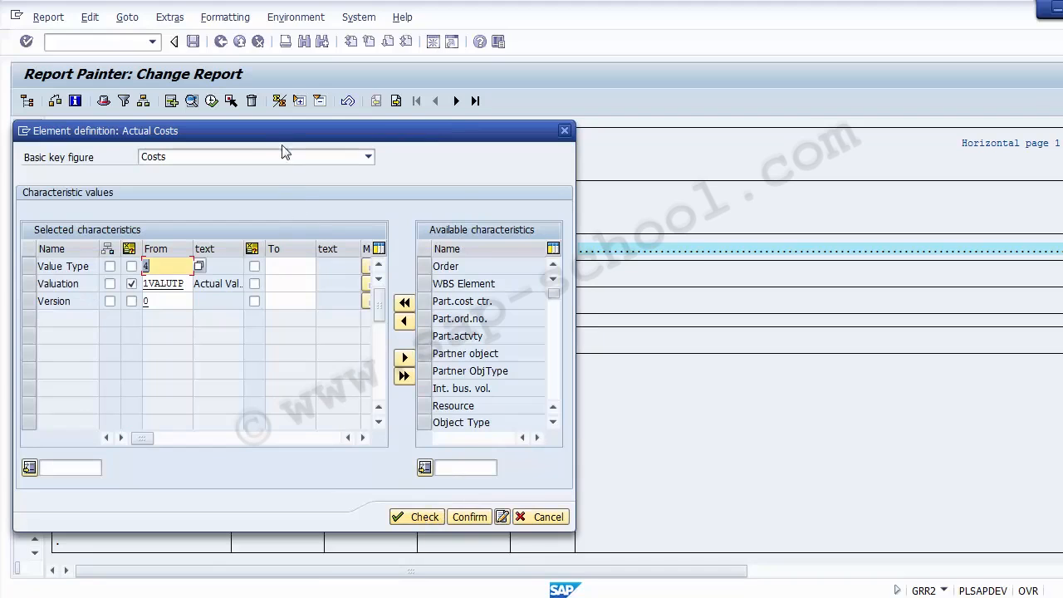
{"action": "left_click_drag", "start_coordinate": [454, 145], "coordinate": [393, 273]}
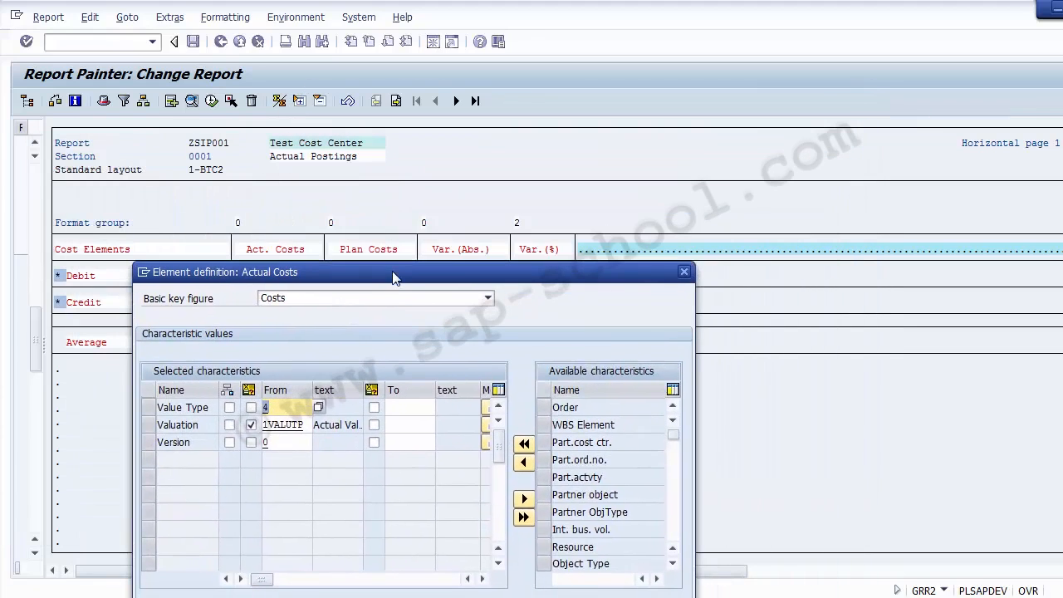
{"action": "left_click", "coordinate": [282, 407]}
{"action": "left_click_drag", "start_coordinate": [352, 267], "coordinate": [355, 323]}
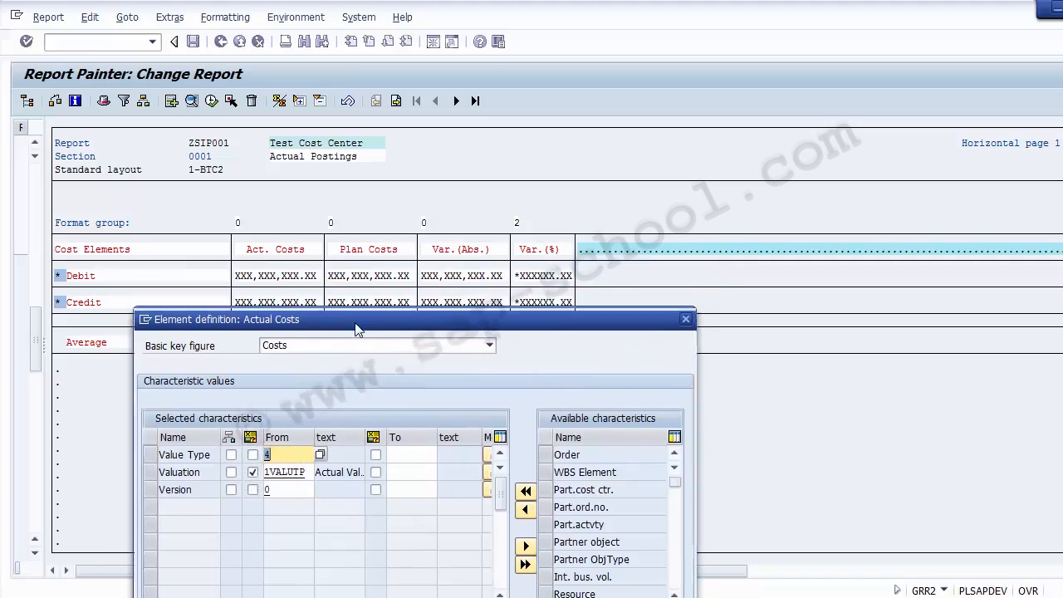
{"action": "left_click", "coordinate": [287, 462]}
{"action": "left_click", "coordinate": [289, 467]}
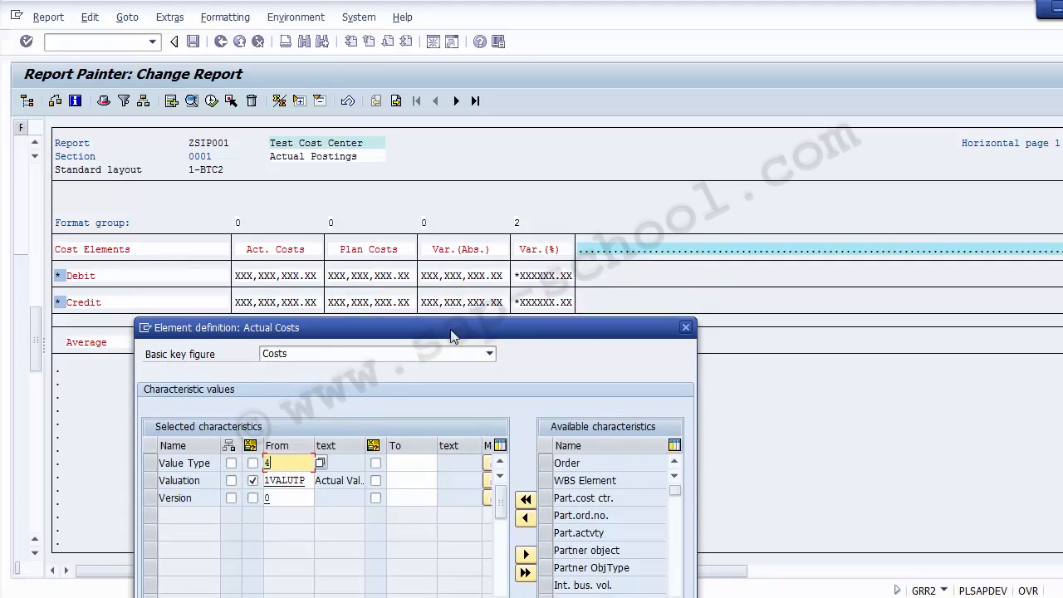
{"action": "left_click_drag", "start_coordinate": [456, 297], "coordinate": [485, 148]}
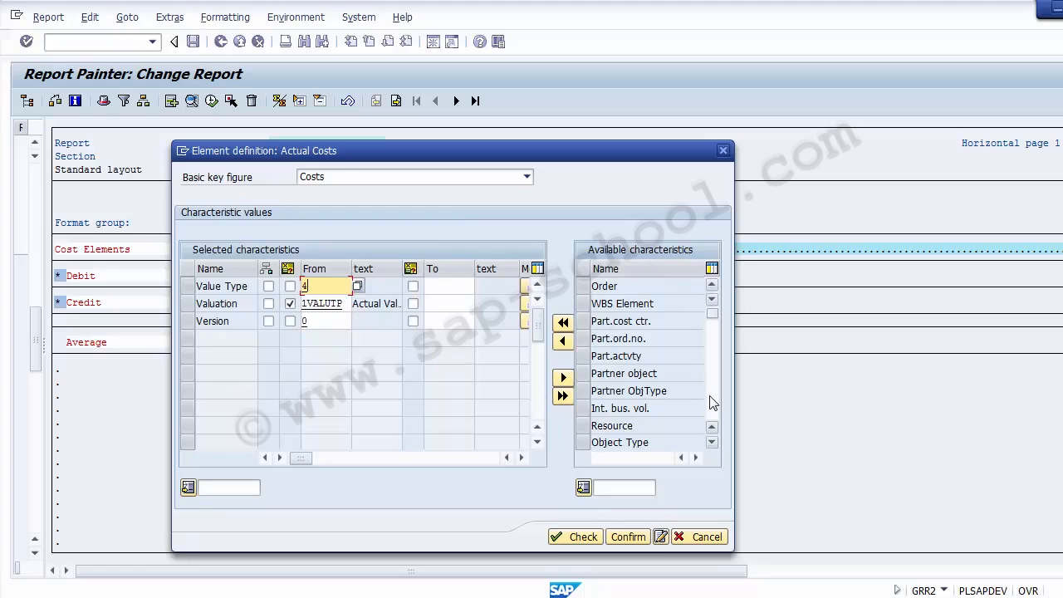
Step: Add Document Number from the available characteristics to the column's selected characteristics
{"action": "left_click", "coordinate": [713, 443]}
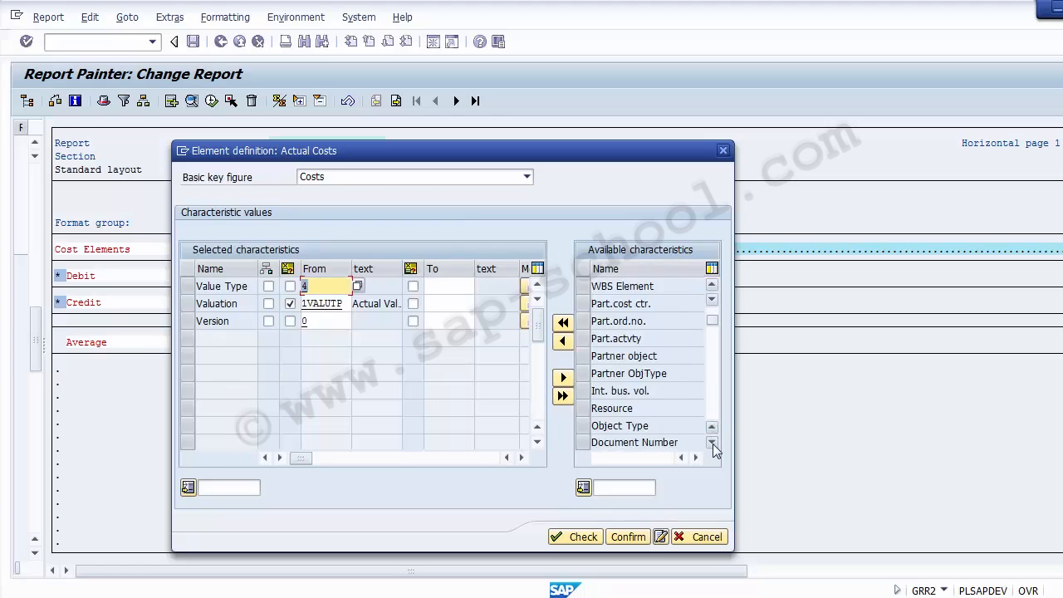
{"action": "left_click", "coordinate": [713, 443]}
{"action": "left_click", "coordinate": [713, 444]}
{"action": "left_click", "coordinate": [713, 443]}
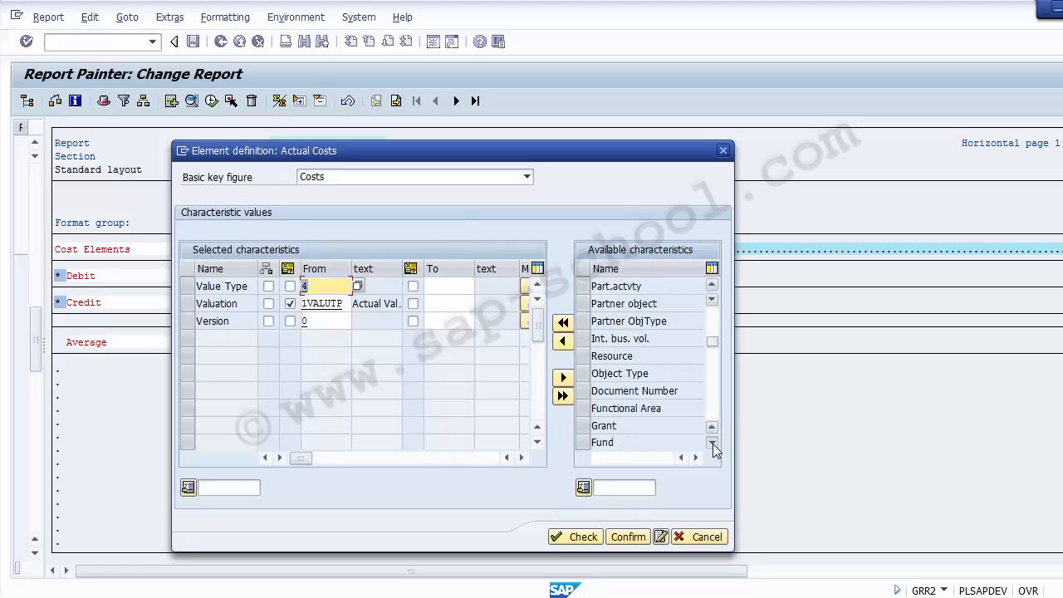
{"action": "left_click", "coordinate": [713, 443]}
{"action": "left_click", "coordinate": [593, 374]}
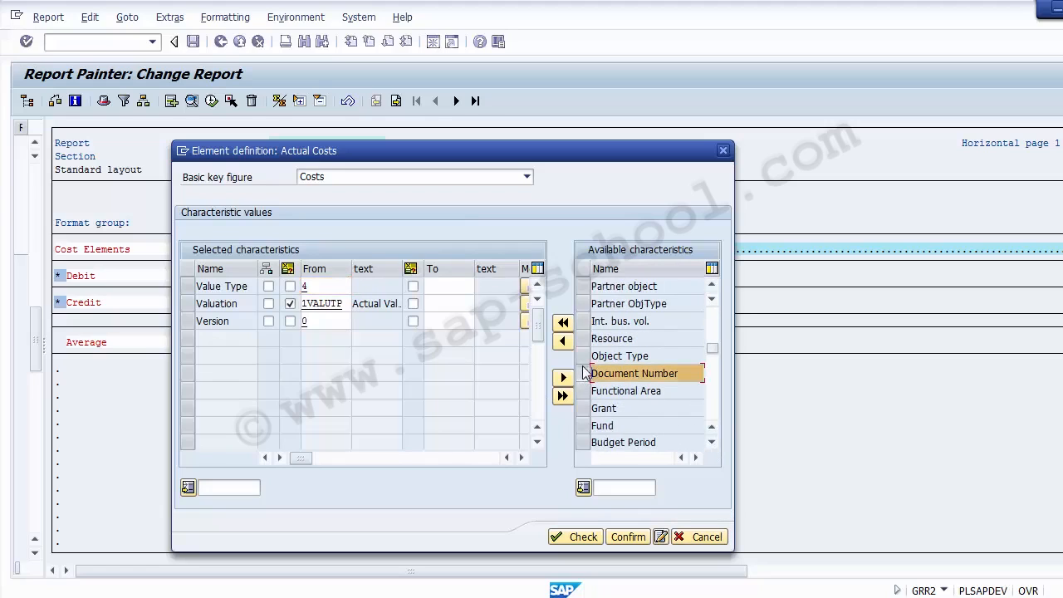
{"action": "left_click", "coordinate": [565, 344]}
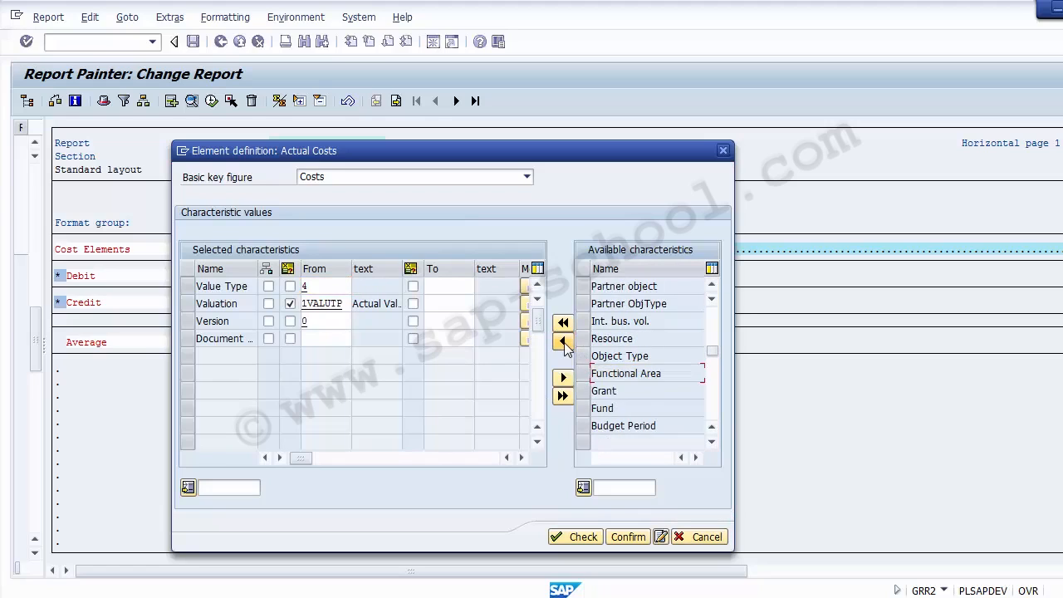
Step: Look up possible values for Document Number, switch it to a variable, and try to check and confirm the definition
{"action": "left_click", "coordinate": [321, 344]}
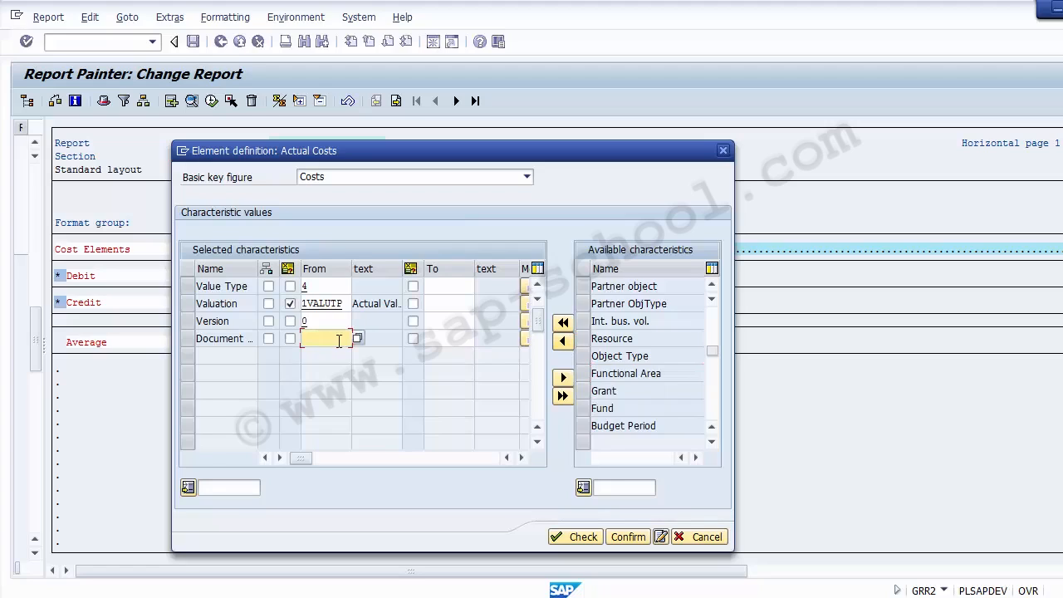
{"action": "left_click", "coordinate": [358, 339]}
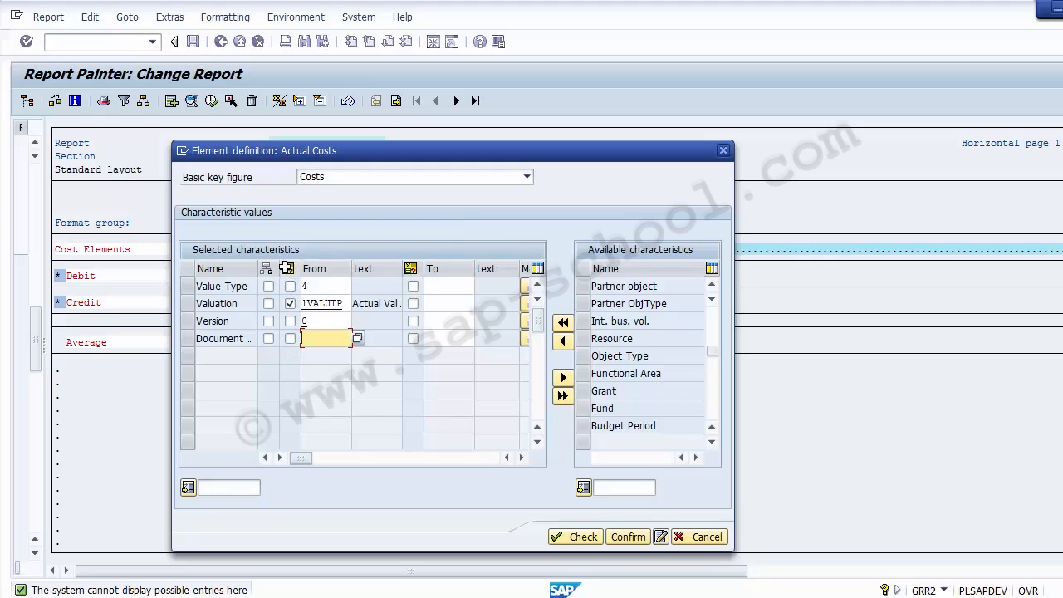
{"action": "left_click", "coordinate": [290, 339]}
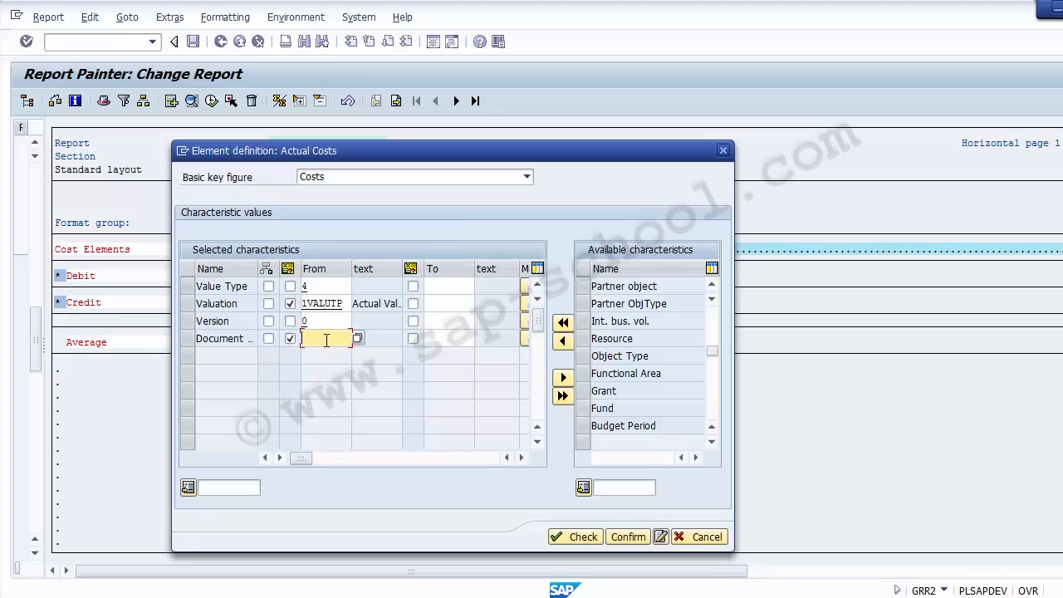
{"action": "double_click", "coordinate": [358, 339]}
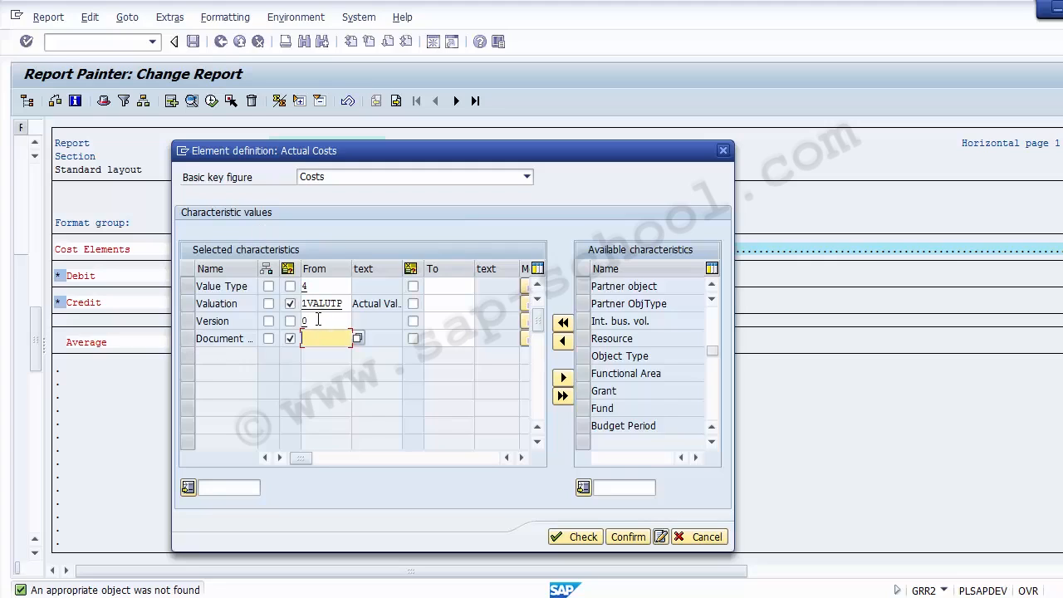
{"action": "left_click", "coordinate": [578, 537]}
{"action": "left_click", "coordinate": [626, 536]}
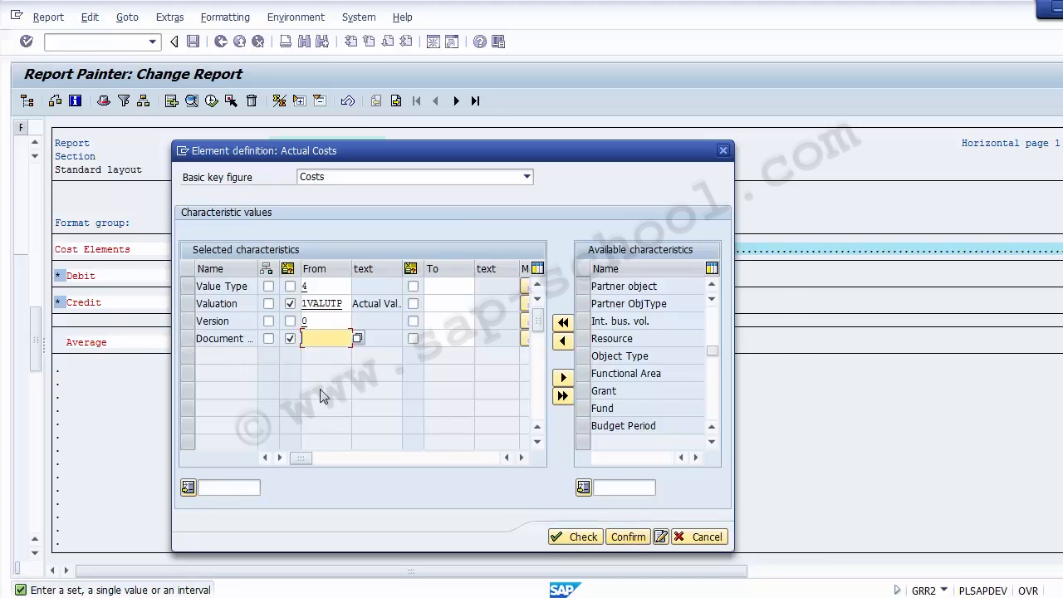
Step: Turn off the variable option for Document Number and remove it from the selected characteristics
{"action": "left_click", "coordinate": [290, 338]}
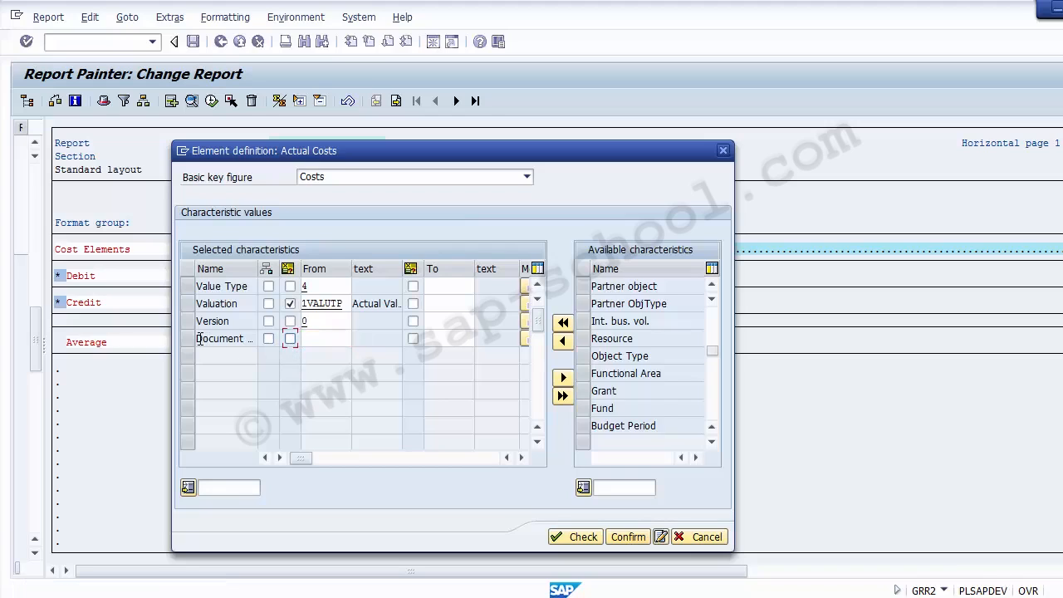
{"action": "left_click", "coordinate": [188, 338]}
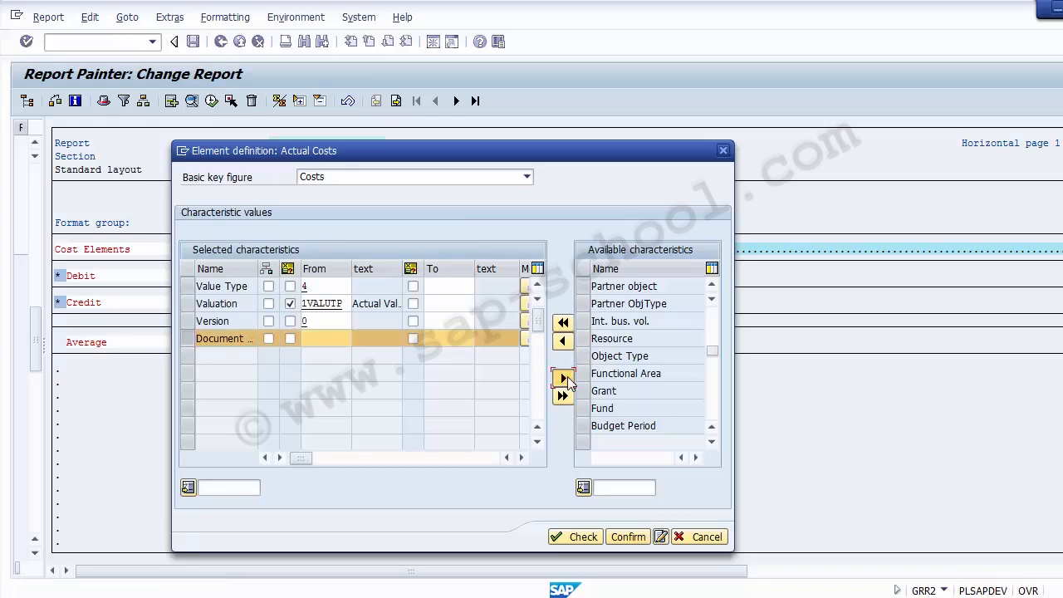
{"action": "left_click", "coordinate": [563, 377]}
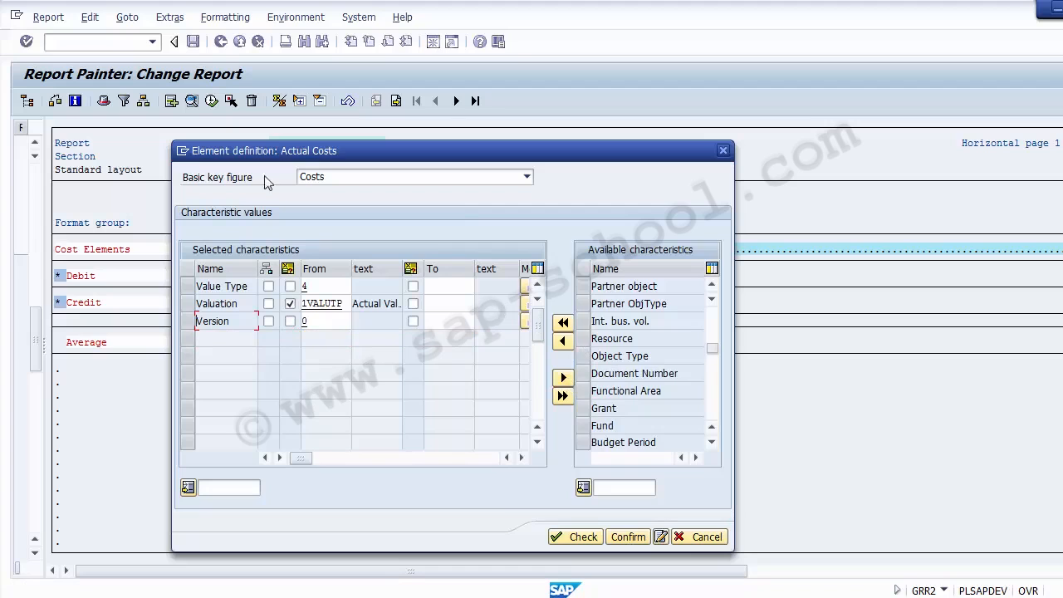
Step: Set the short, medium and long texts of the Actual Costs column to "Column 1" and confirm the element definition
{"action": "left_click_drag", "start_coordinate": [305, 152], "coordinate": [251, 285]}
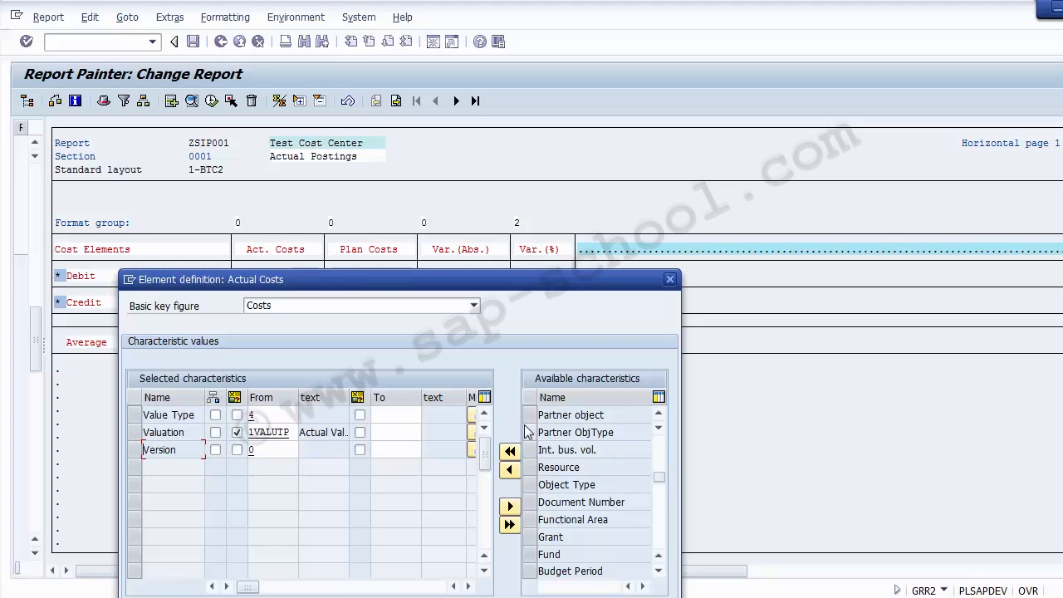
{"action": "left_click_drag", "start_coordinate": [470, 284], "coordinate": [683, 100]}
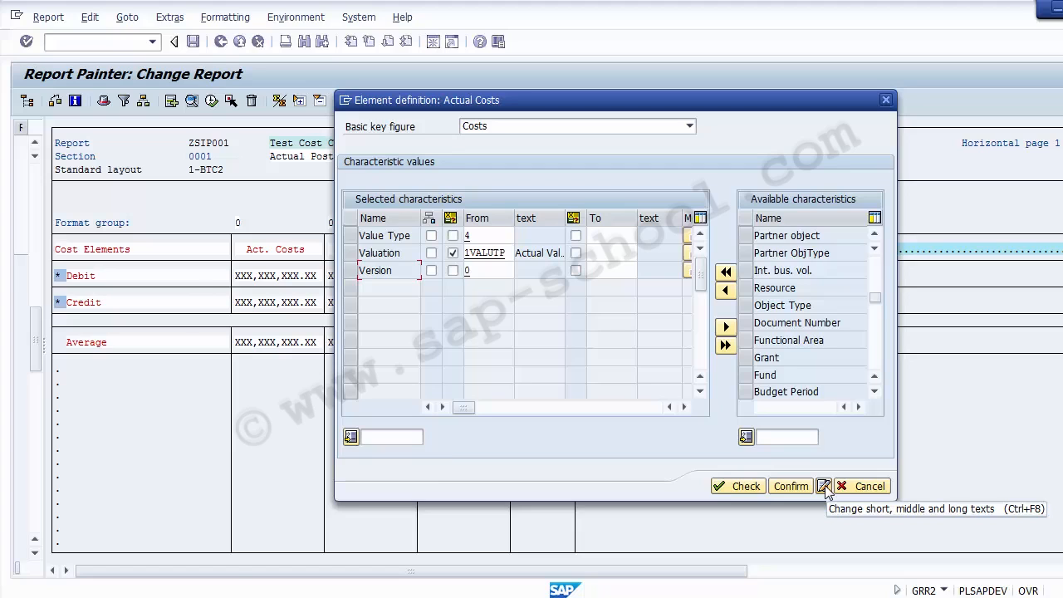
{"action": "left_click", "coordinate": [825, 485]}
{"action": "left_click_drag", "start_coordinate": [232, 183], "coordinate": [496, 234]}
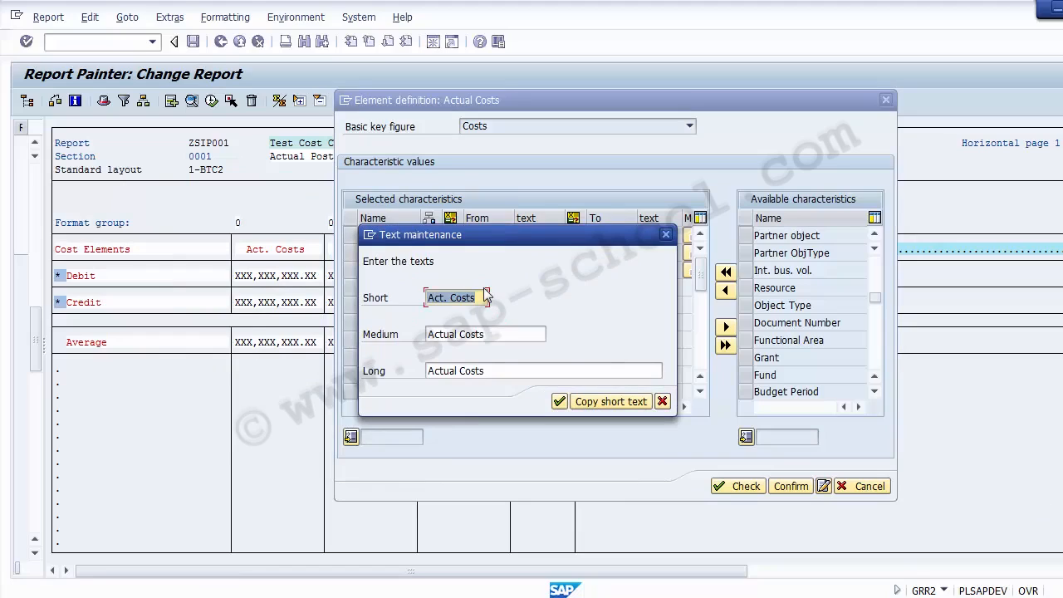
{"action": "type", "text": "Column 1"}
{"action": "key", "text": "Tab"}
{"action": "key", "text": "shift+Tab"}
{"action": "key", "text": "Tab"}
{"action": "type", "text": "Column 1"}
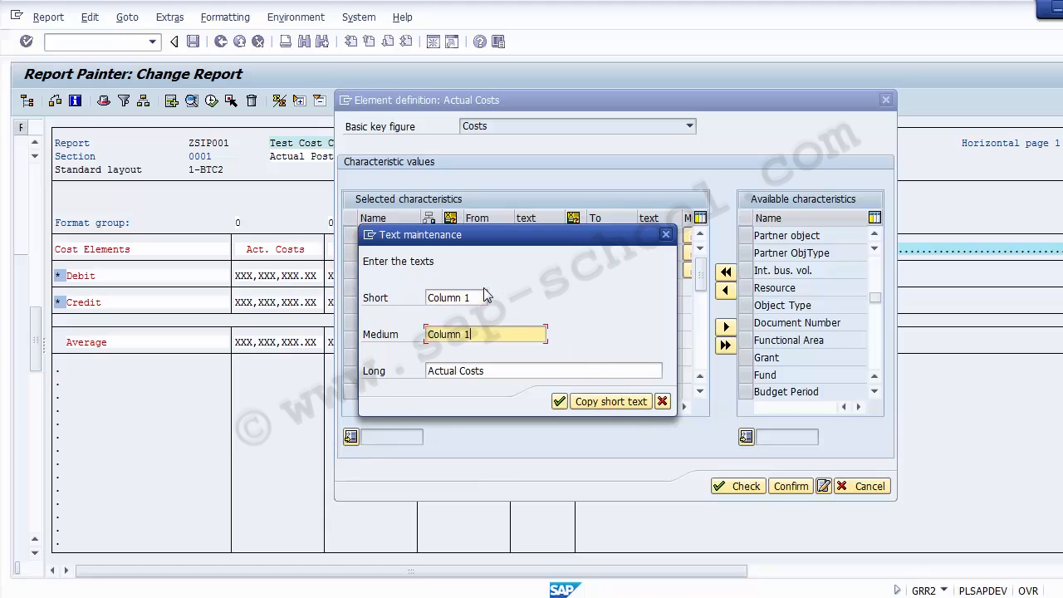
{"action": "key", "text": "Tab"}
{"action": "type", "text": "Column 1"}
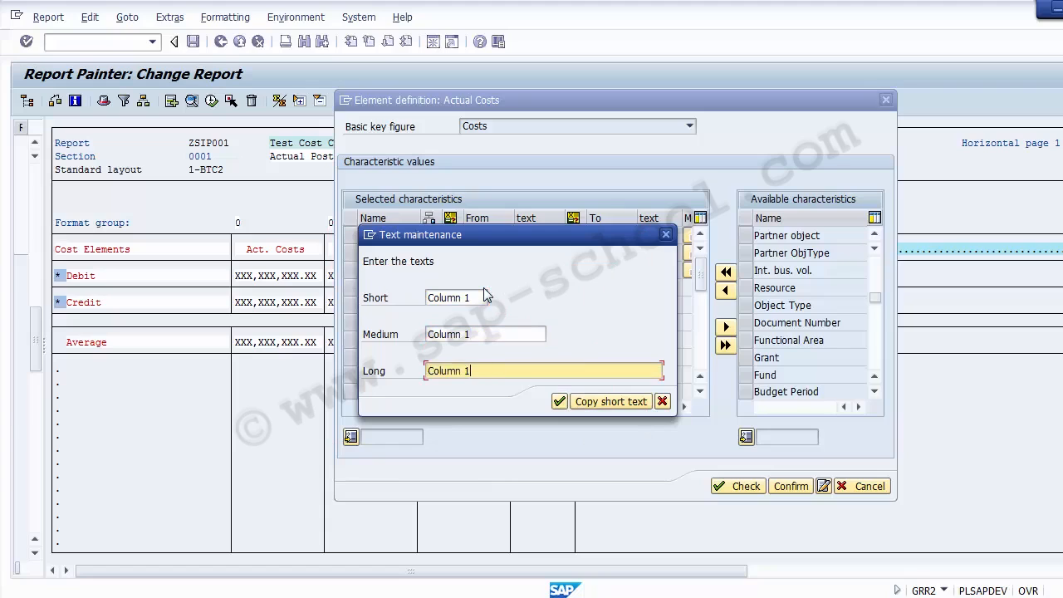
{"action": "left_click", "coordinate": [559, 401]}
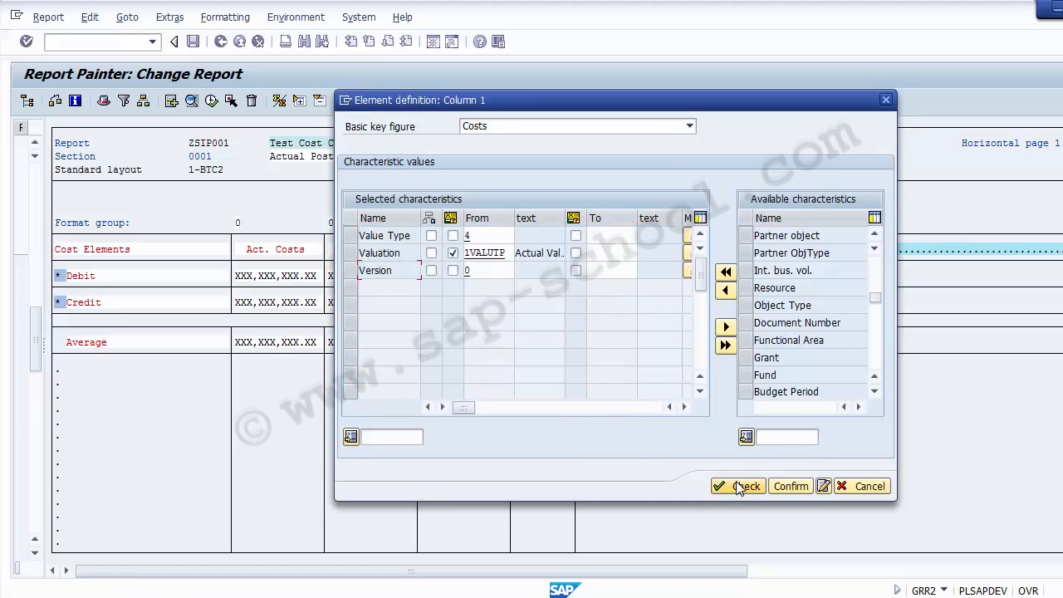
{"action": "left_click", "coordinate": [786, 487]}
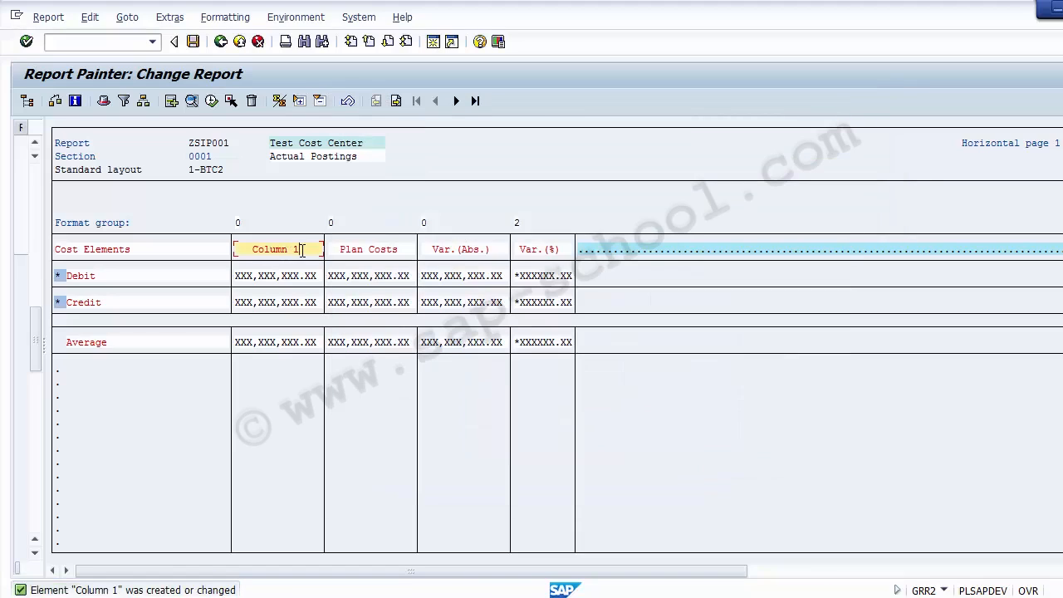
Step: Reopen the text maintenance of the first column's element definition and set the short text to "Act. Cost"
{"action": "left_click_drag", "start_coordinate": [301, 249], "coordinate": [236, 249]}
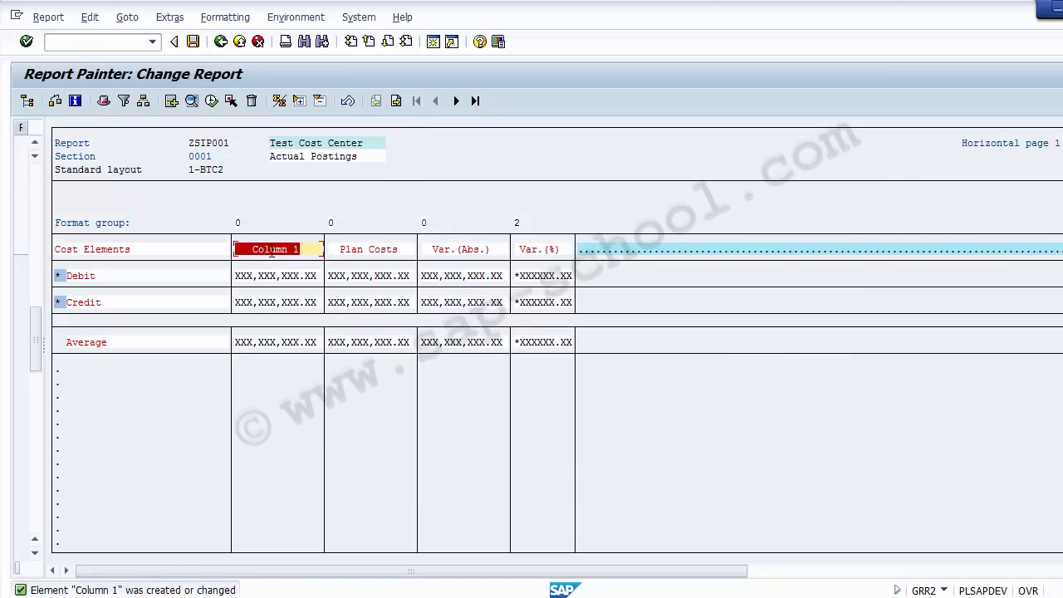
{"action": "left_click", "coordinate": [271, 250]}
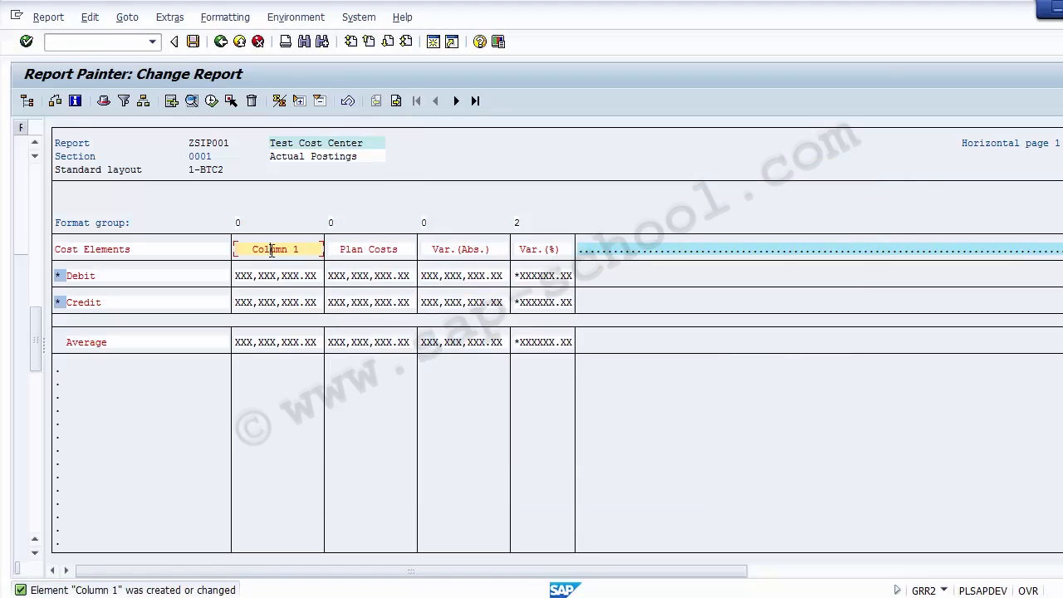
{"action": "double_click", "coordinate": [271, 250]}
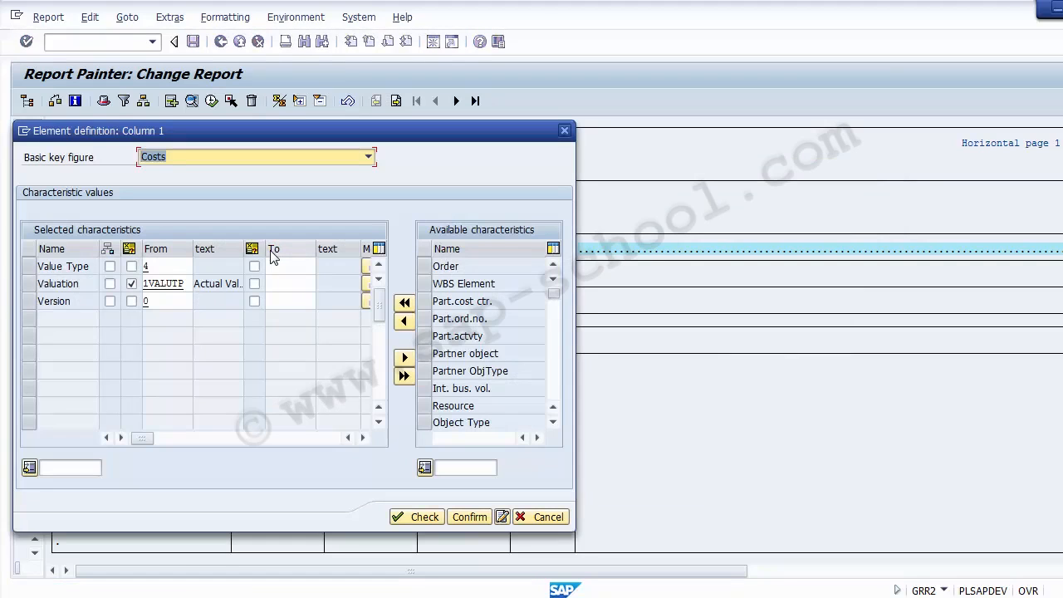
{"action": "left_click", "coordinate": [501, 517]}
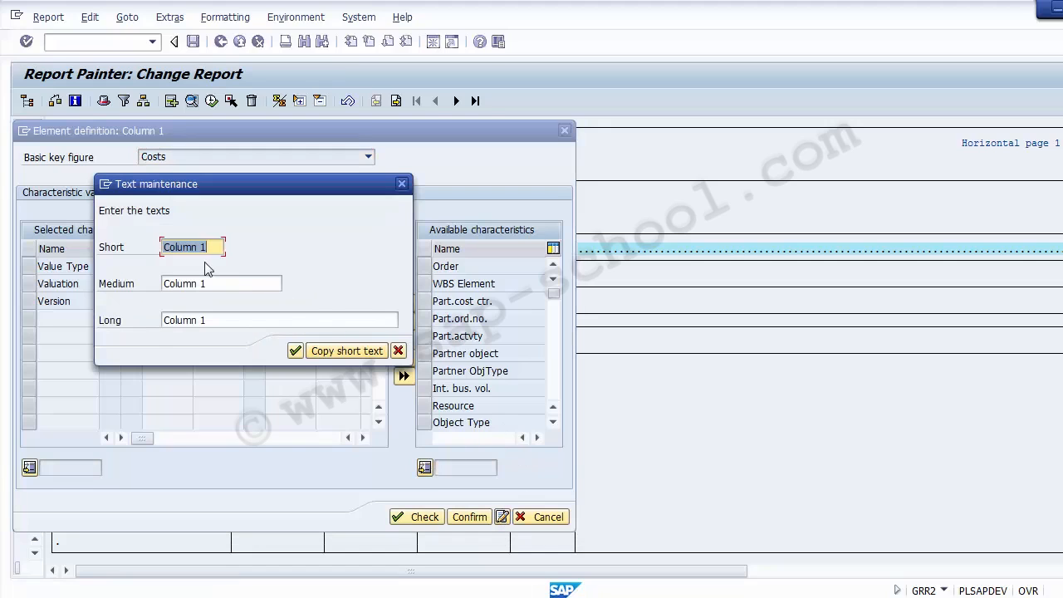
{"action": "type", "text": "Ac"}
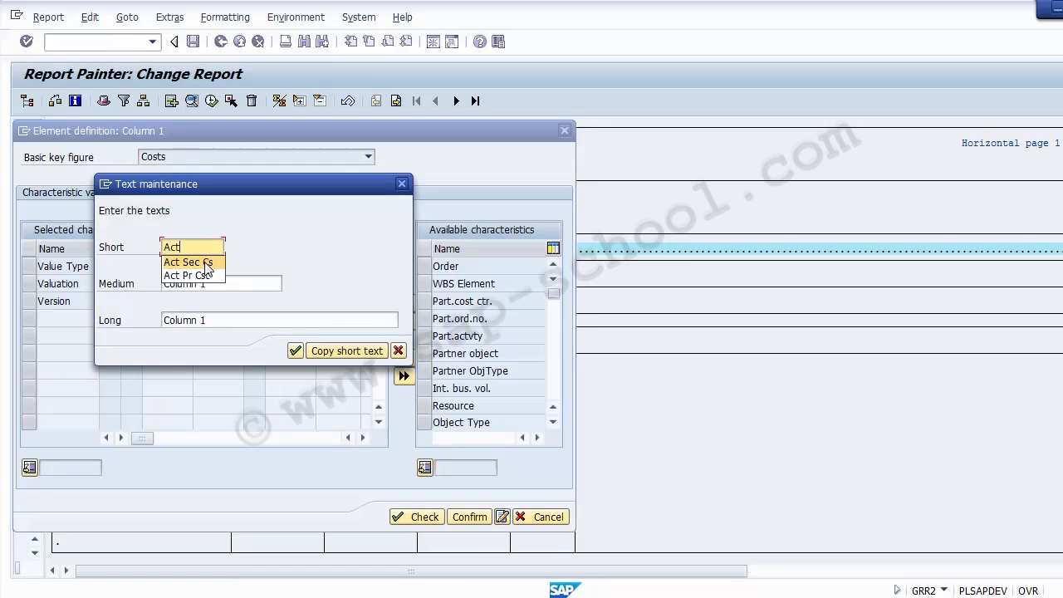
{"action": "type", "text": "t. Cost"}
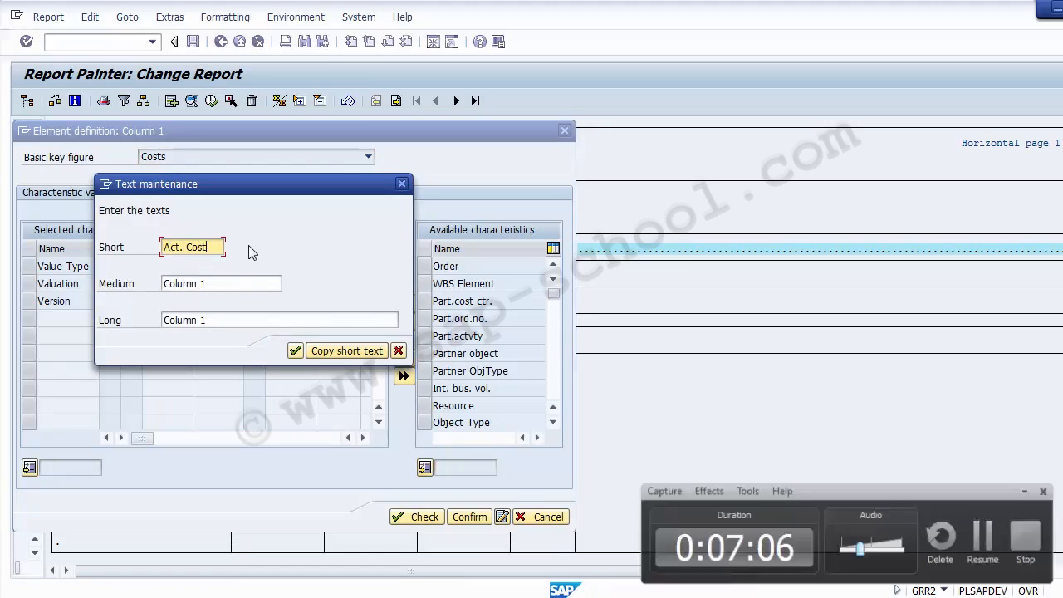
Step: Replace the column's medium text with "Actual Cost"
{"action": "left_click", "coordinate": [218, 284]}
{"action": "key", "text": "BackSpace"}
{"action": "key", "text": "BackSpace"}
{"action": "key", "text": "BackSpace"}
{"action": "key", "text": "BackSpace"}
{"action": "key", "text": "BackSpace"}
{"action": "key", "text": "BackSpace"}
{"action": "key", "text": "BackSpace"}
{"action": "key", "text": "BackSpace"}
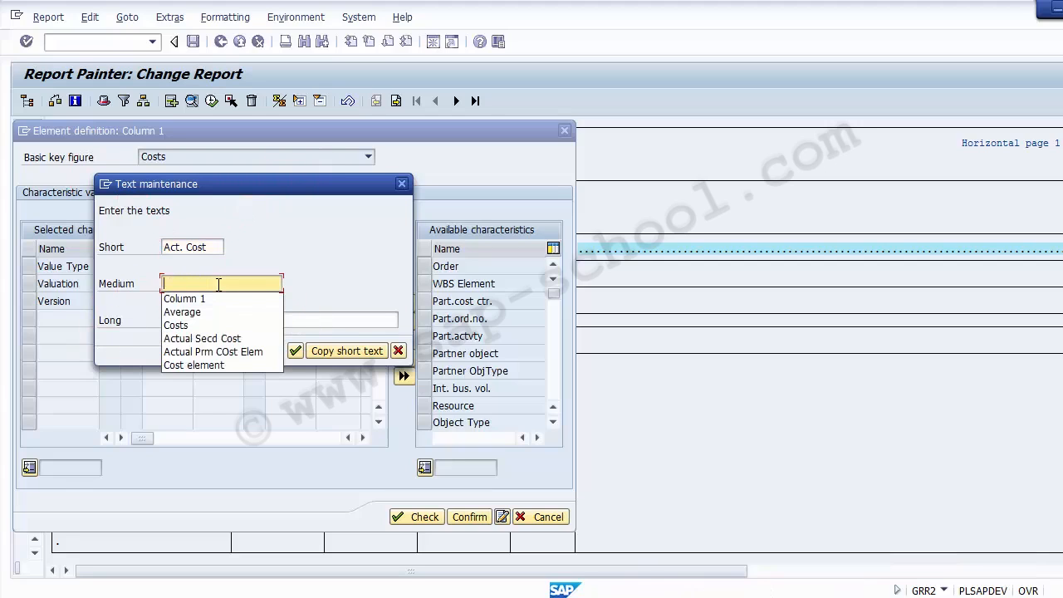
{"action": "type", "text": "M"}
{"action": "key", "text": "BackSpace"}
{"action": "type", "text": "Actual Cost"}
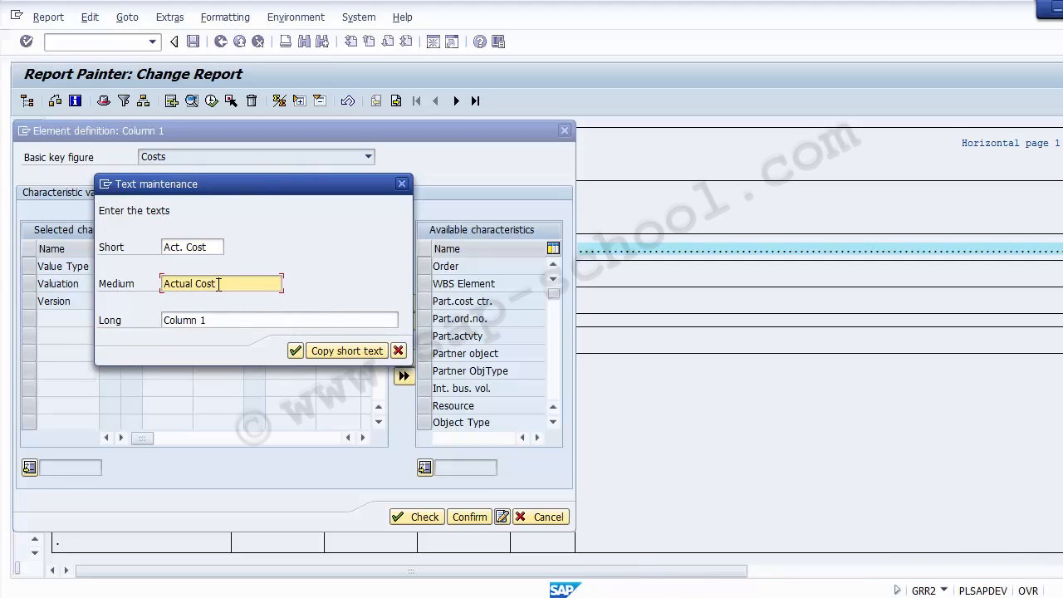
Step: Set the column's long text to "Actual Cost", accept the texts, and check and confirm the element definition
{"action": "left_click", "coordinate": [224, 320]}
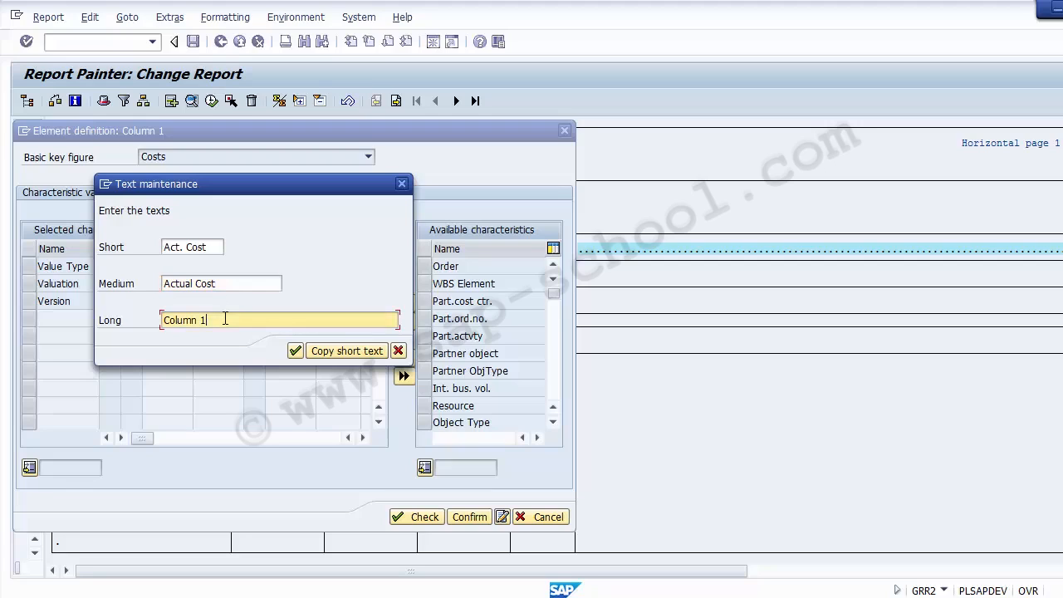
{"action": "key", "text": "shift+Home"}
{"action": "type", "text": "Actual Cost"}
{"action": "left_click", "coordinate": [294, 352]}
{"action": "left_click", "coordinate": [415, 517]}
{"action": "left_click", "coordinate": [465, 517]}
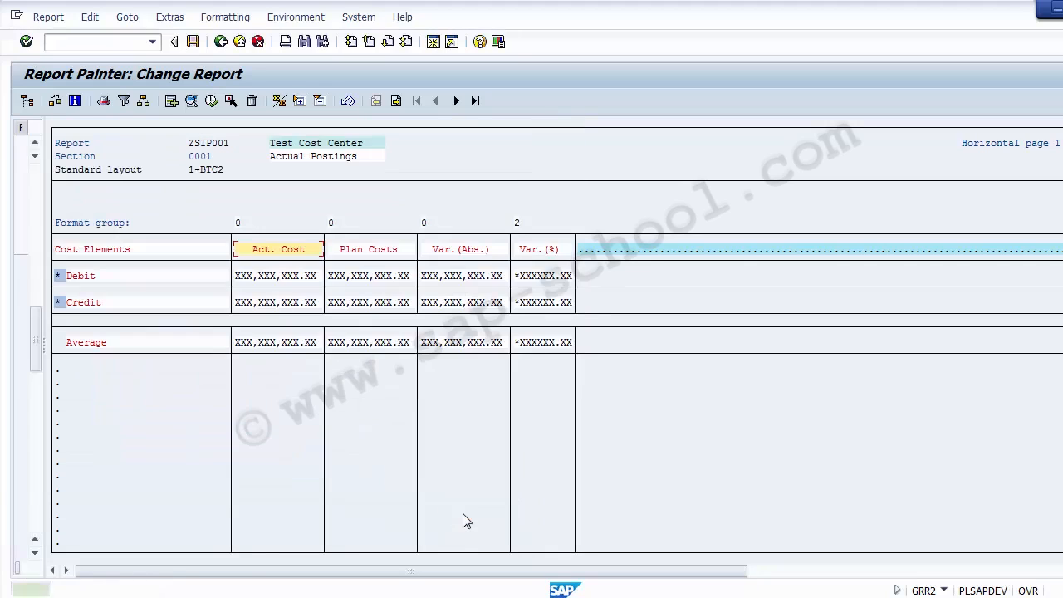
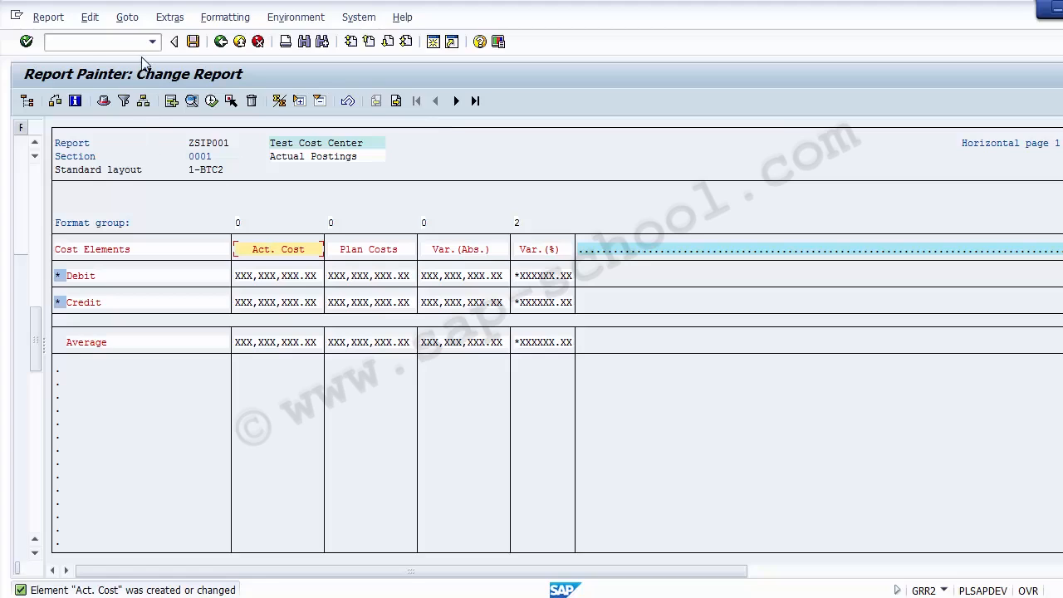
Step: Review the report header settings and their export parameters, leaving both without changes
{"action": "left_click", "coordinate": [127, 17]}
{"action": "mouse_move", "coordinate": [170, 21]}
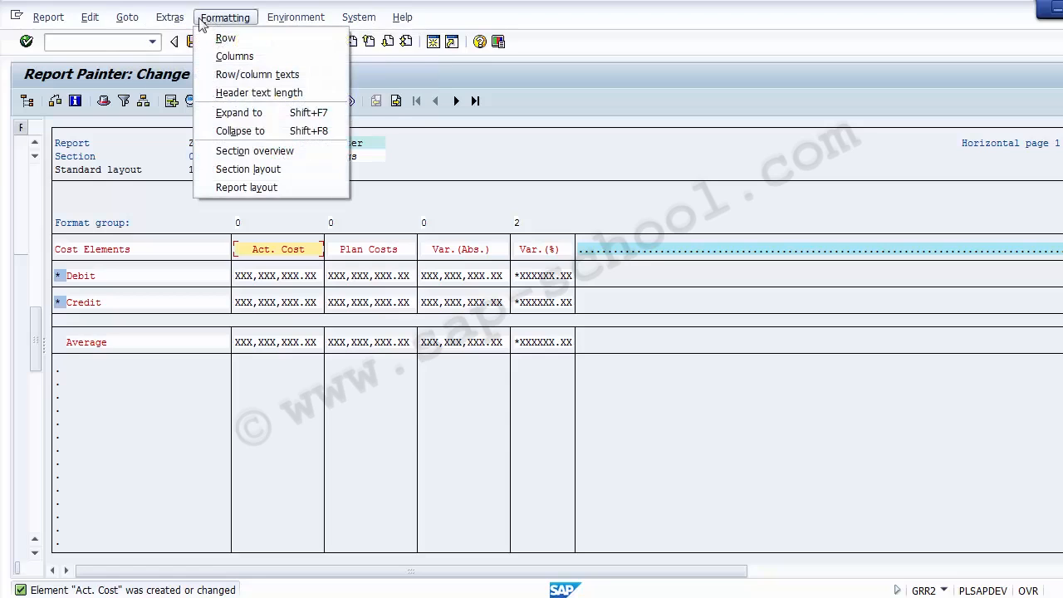
{"action": "mouse_move", "coordinate": [123, 20]}
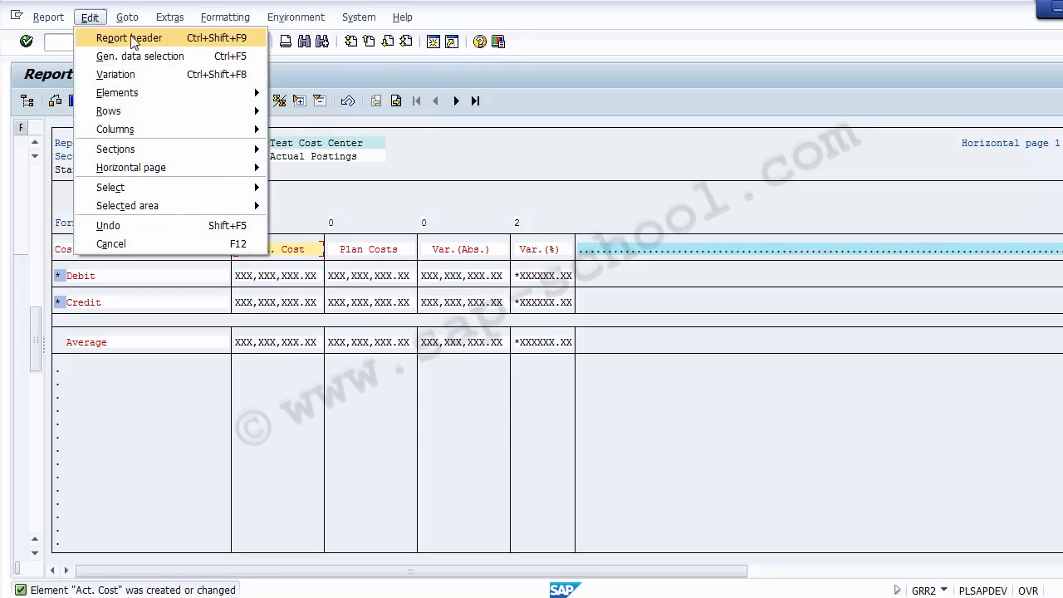
{"action": "key", "text": "Escape"}
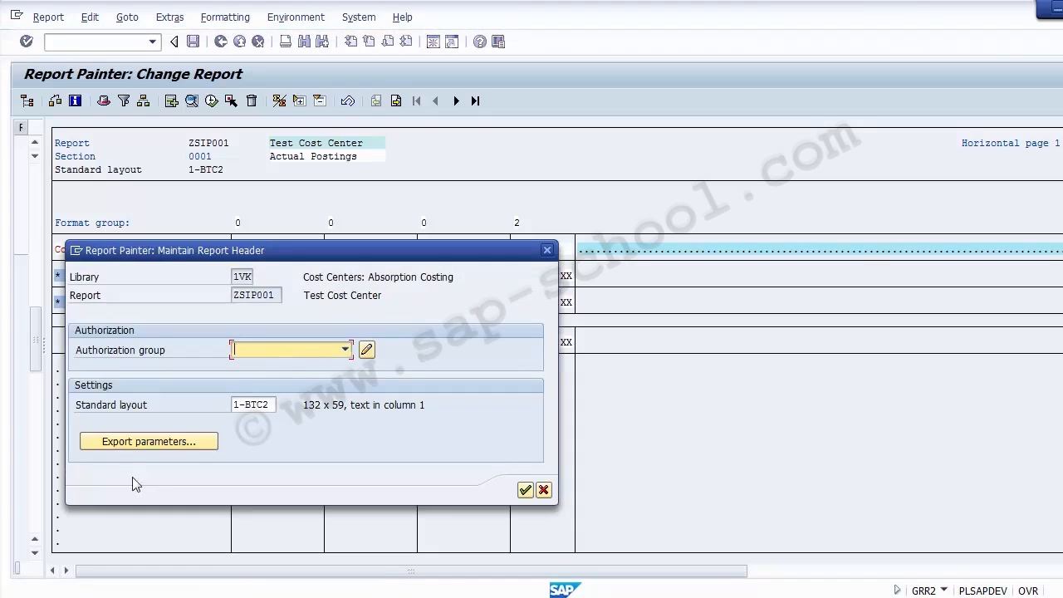
{"action": "left_click", "coordinate": [129, 442]}
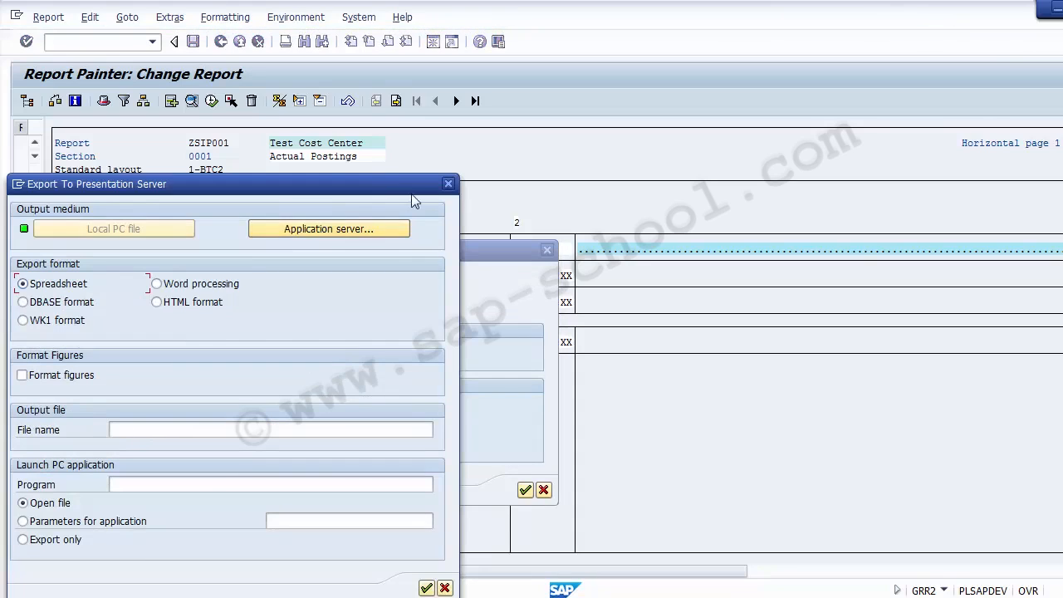
{"action": "left_click", "coordinate": [449, 184]}
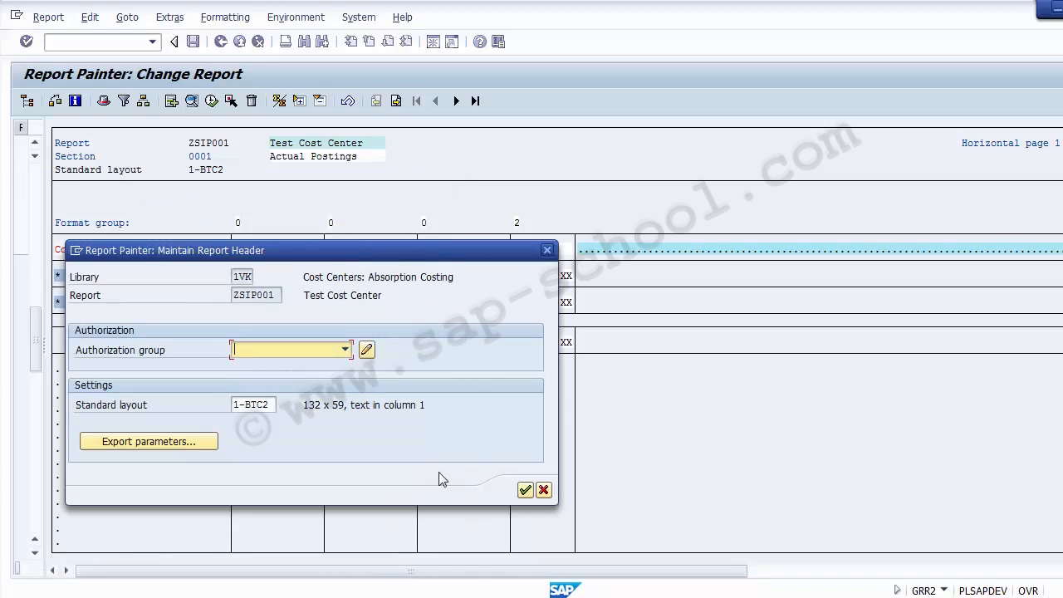
{"action": "left_click", "coordinate": [544, 490]}
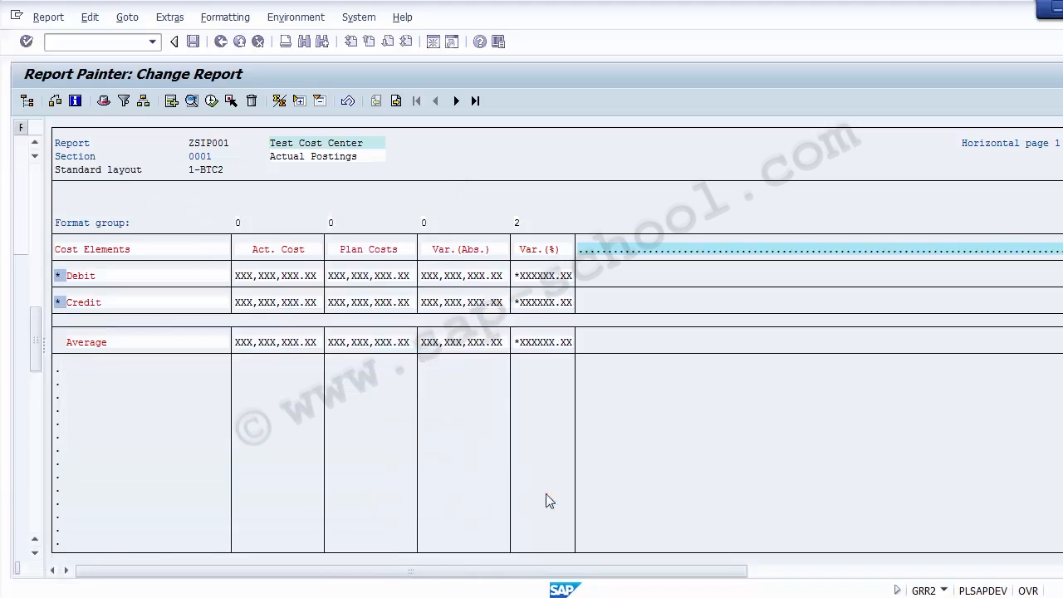
Step: Open the report's header texts for editing and place the cursor in the empty area beside the first header line
{"action": "left_click", "coordinate": [90, 17]}
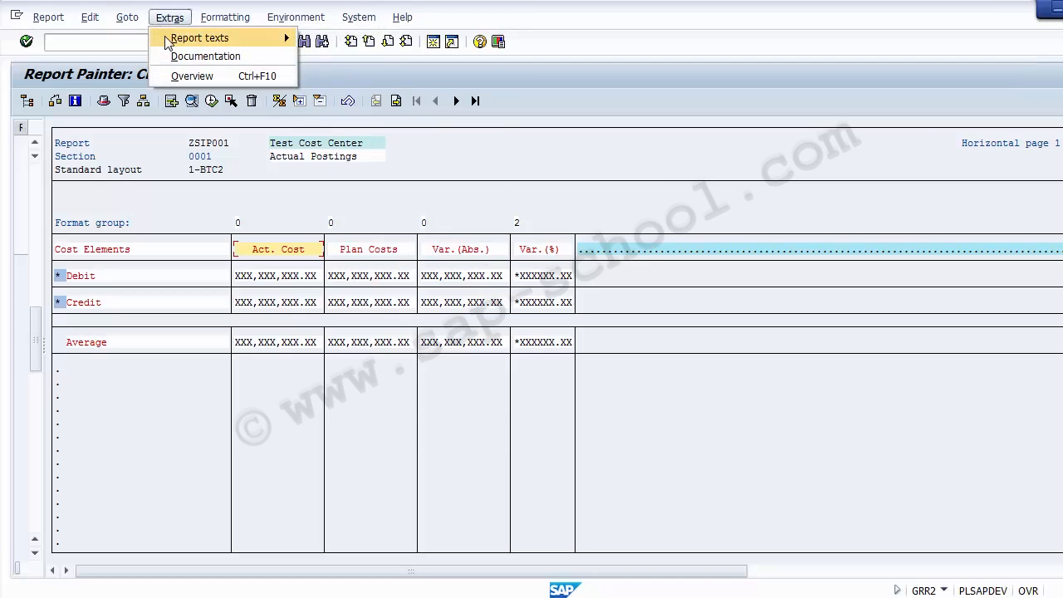
{"action": "mouse_move", "coordinate": [254, 41]}
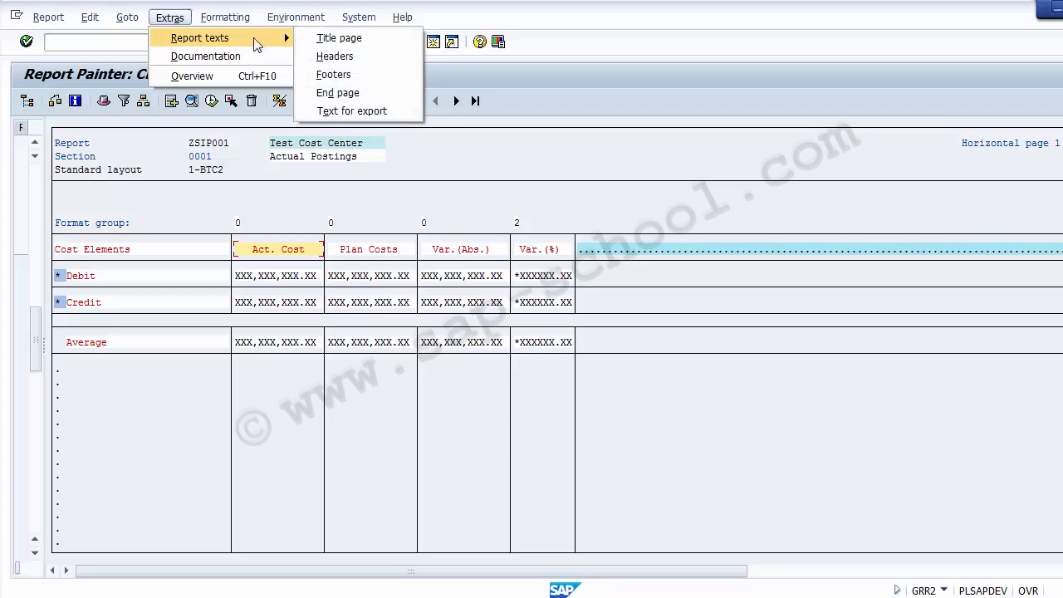
{"action": "left_click", "coordinate": [336, 56]}
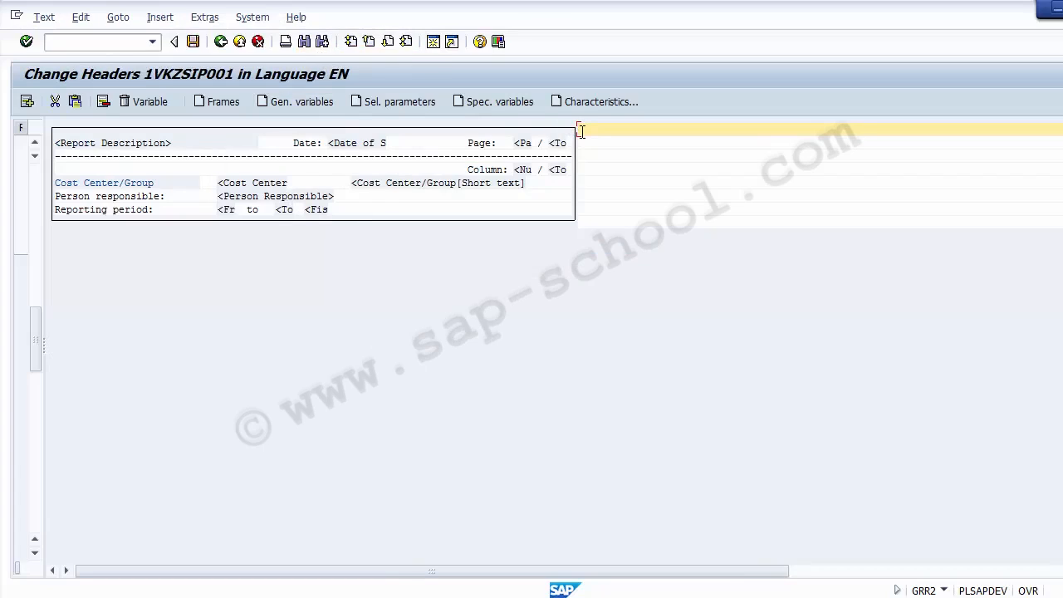
{"action": "left_click", "coordinate": [593, 169]}
{"action": "left_click", "coordinate": [593, 209]}
{"action": "left_click", "coordinate": [593, 143]}
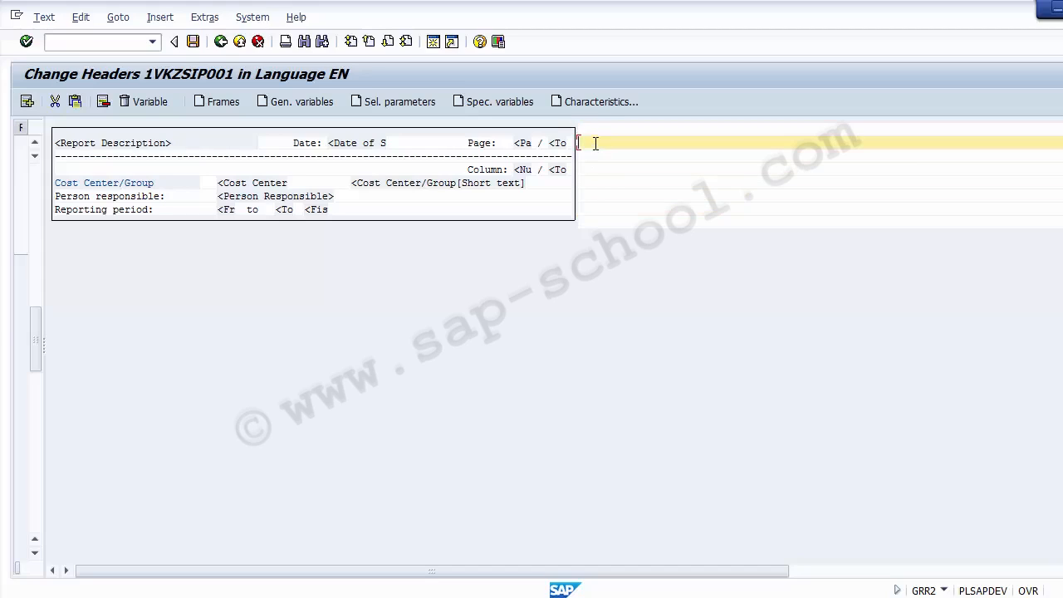
{"action": "left_click", "coordinate": [594, 128]}
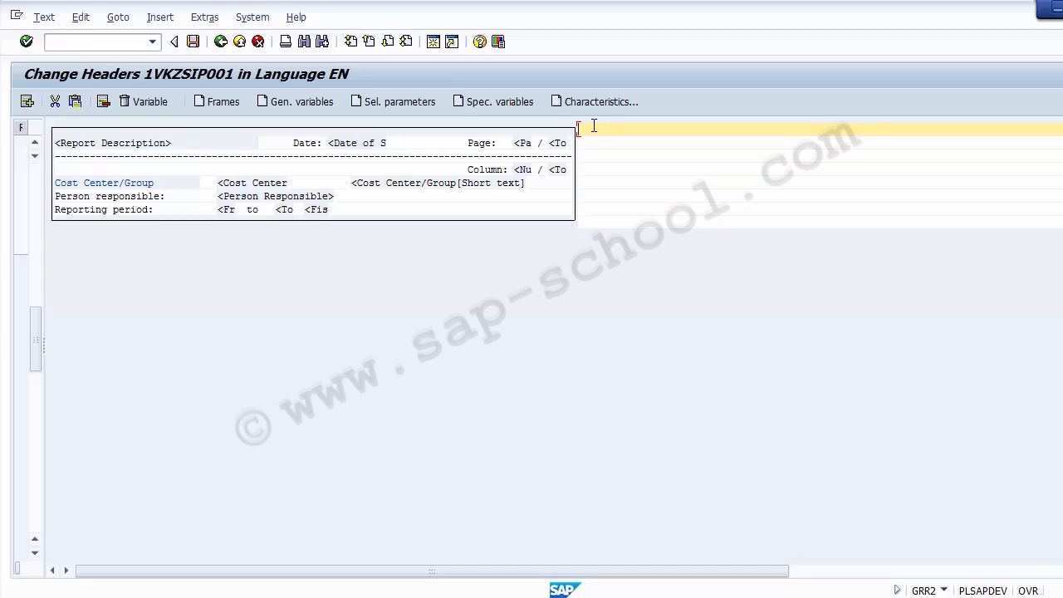
Step: Look through the general text variables available for the header and cancel the insertion
{"action": "left_click", "coordinate": [292, 103]}
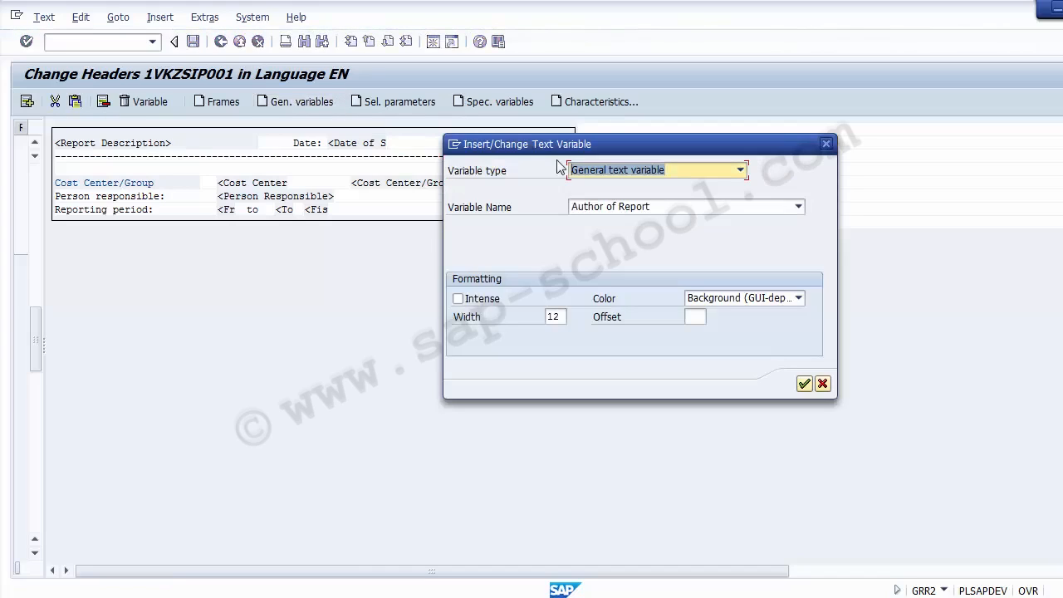
{"action": "left_click", "coordinate": [657, 208]}
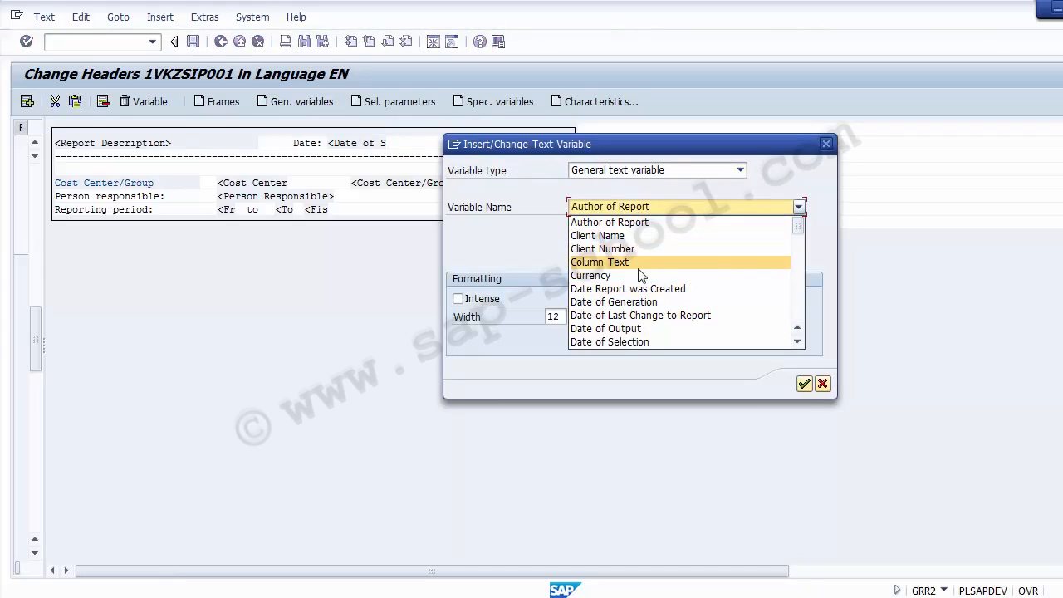
{"action": "left_click", "coordinate": [804, 387]}
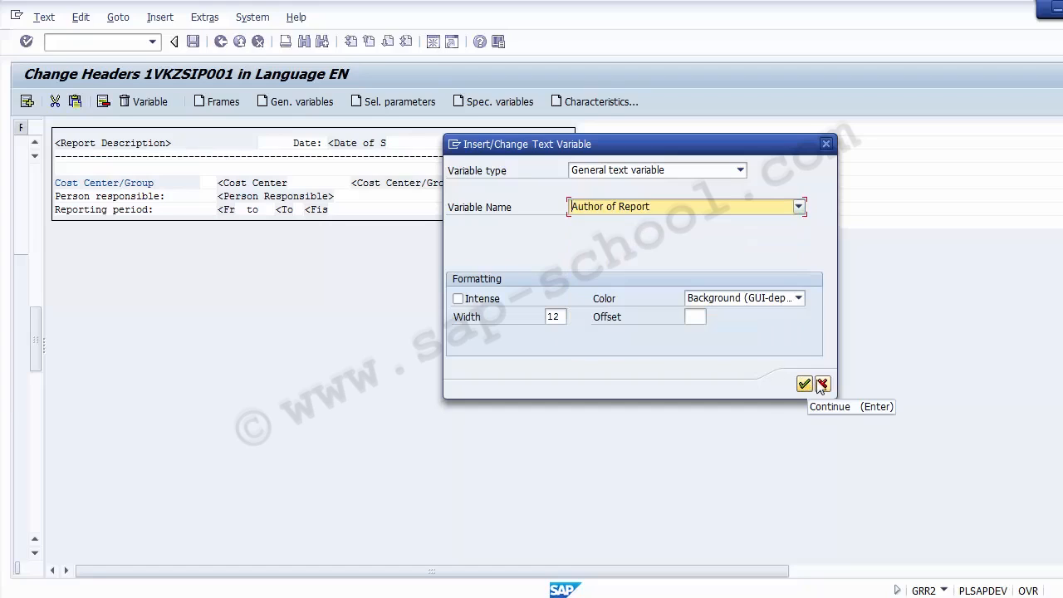
{"action": "left_click", "coordinate": [822, 385]}
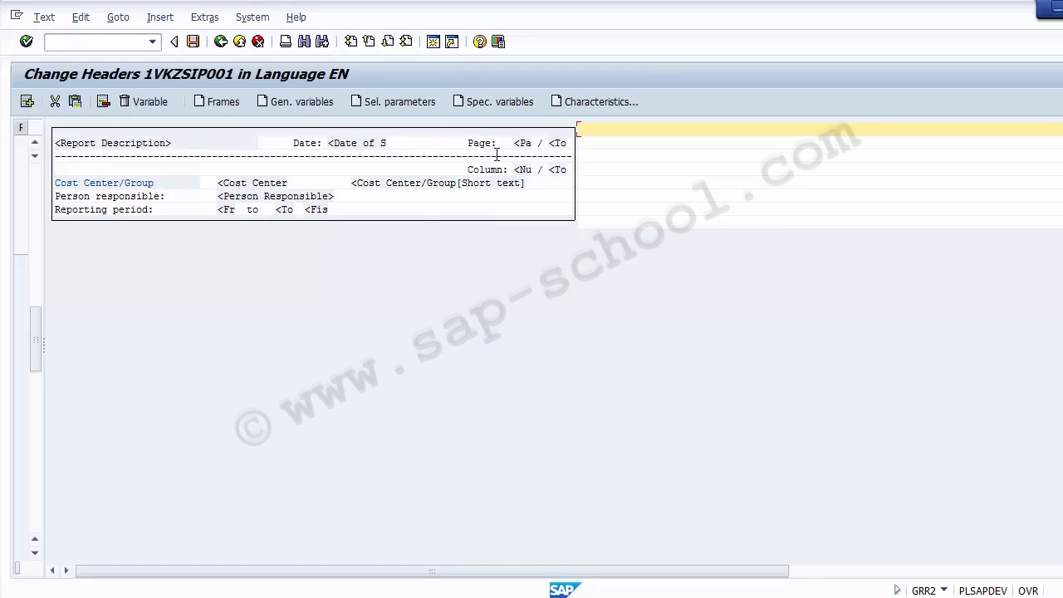
Step: Try the Controlling Area selection parameter as a value variable beside the first header line, and delete it
{"action": "left_click", "coordinate": [397, 106]}
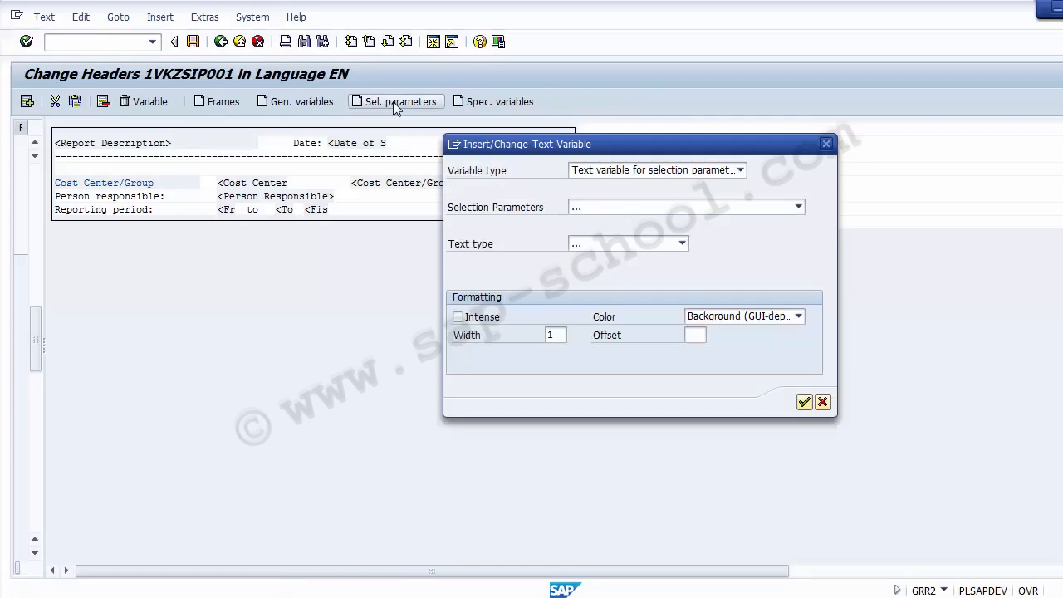
{"action": "left_click", "coordinate": [629, 209]}
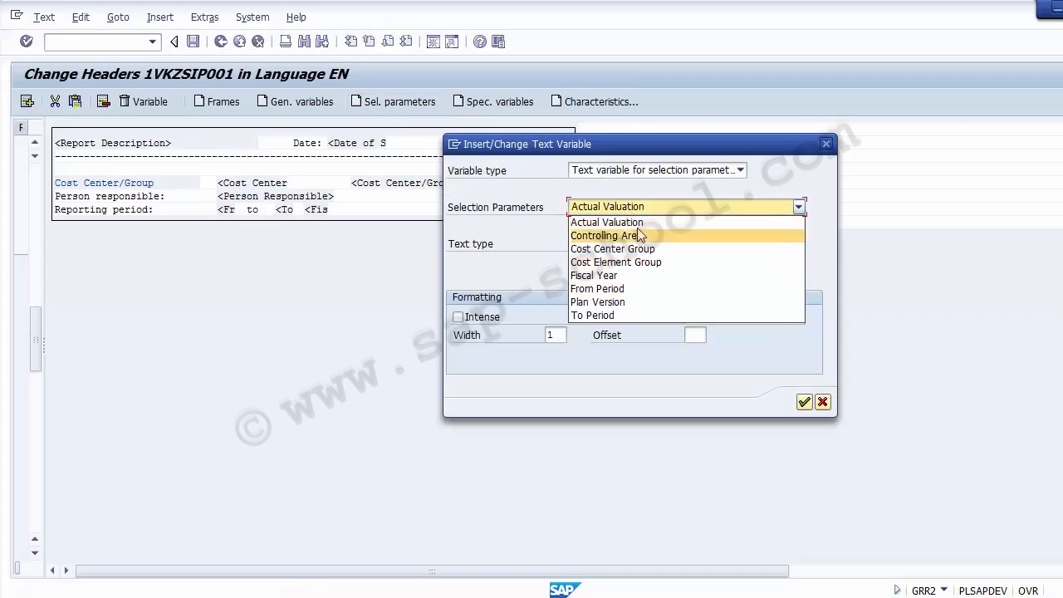
{"action": "left_click", "coordinate": [796, 179]}
{"action": "left_click", "coordinate": [667, 211]}
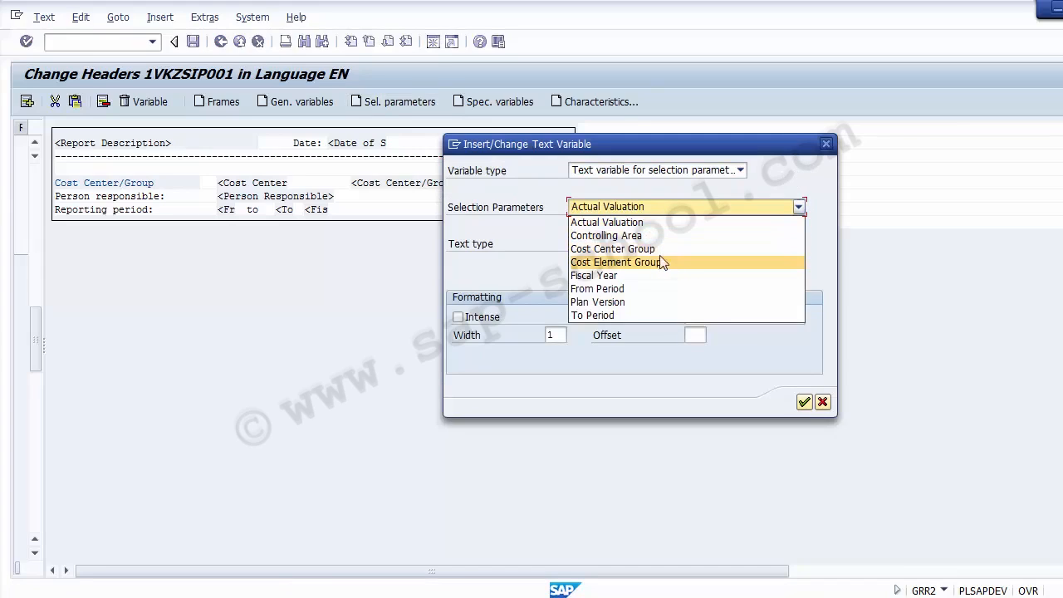
{"action": "left_click", "coordinate": [652, 236]}
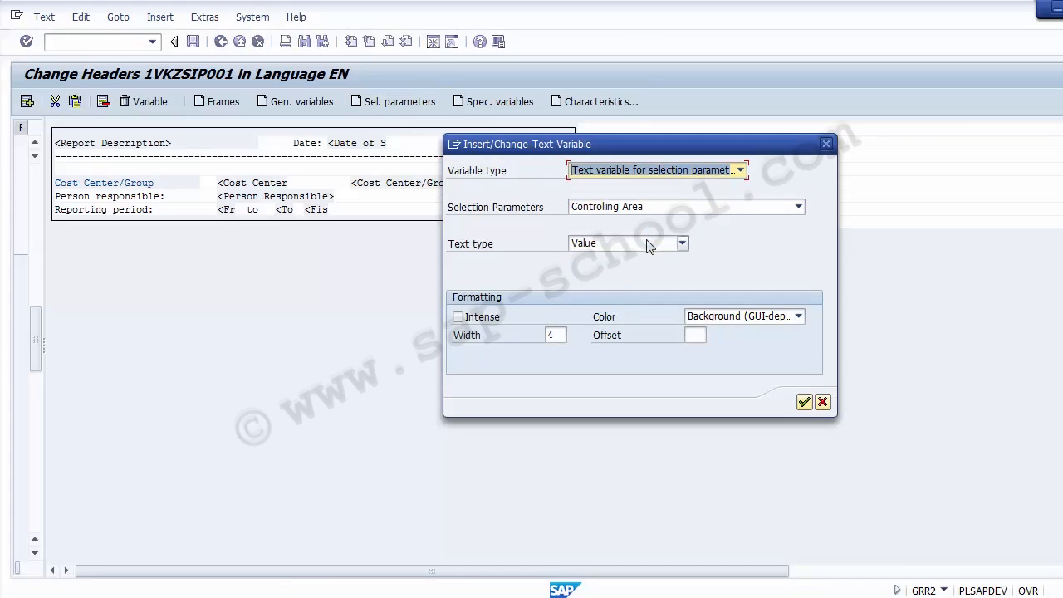
{"action": "left_click", "coordinate": [804, 402]}
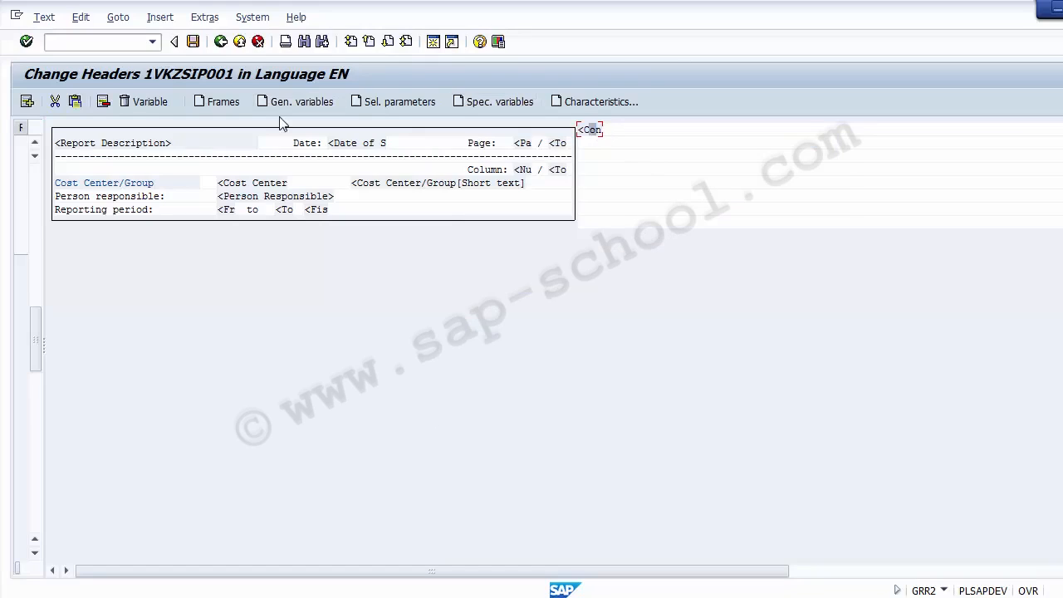
{"action": "left_click", "coordinate": [146, 102]}
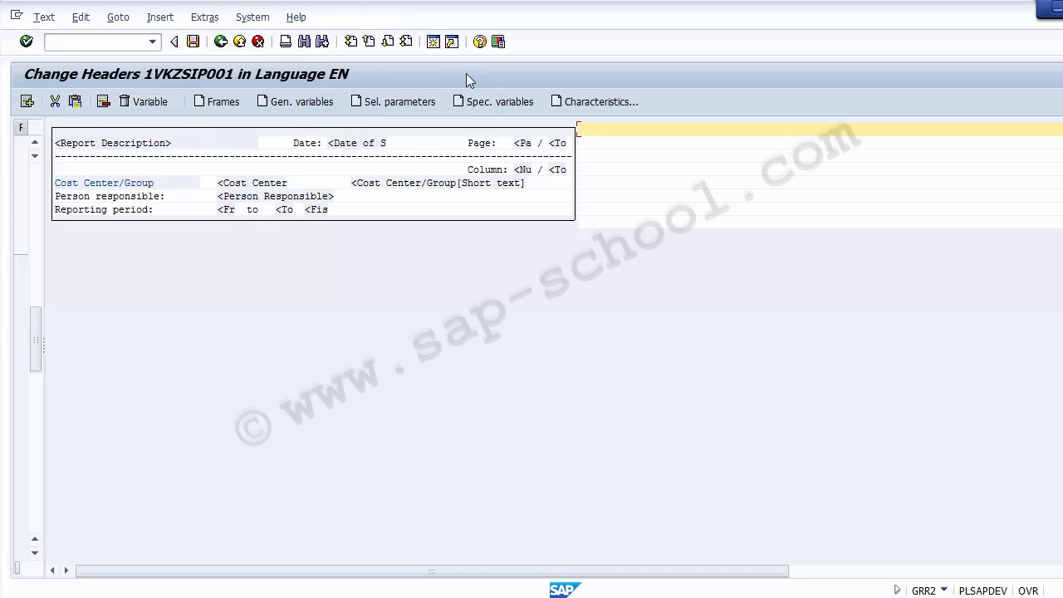
{"action": "left_click", "coordinate": [494, 102]}
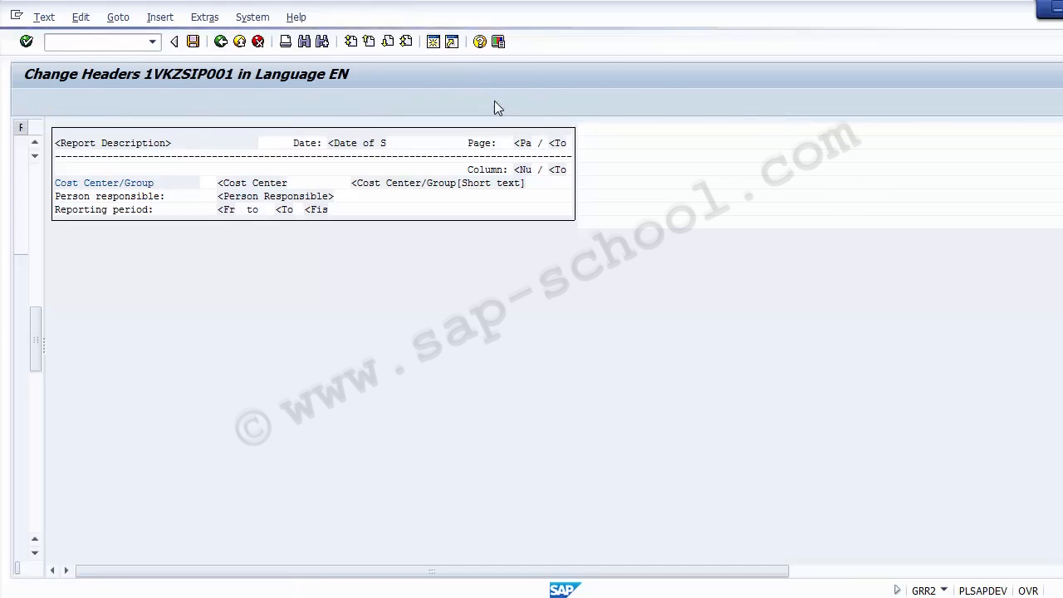
{"action": "left_click", "coordinate": [822, 420]}
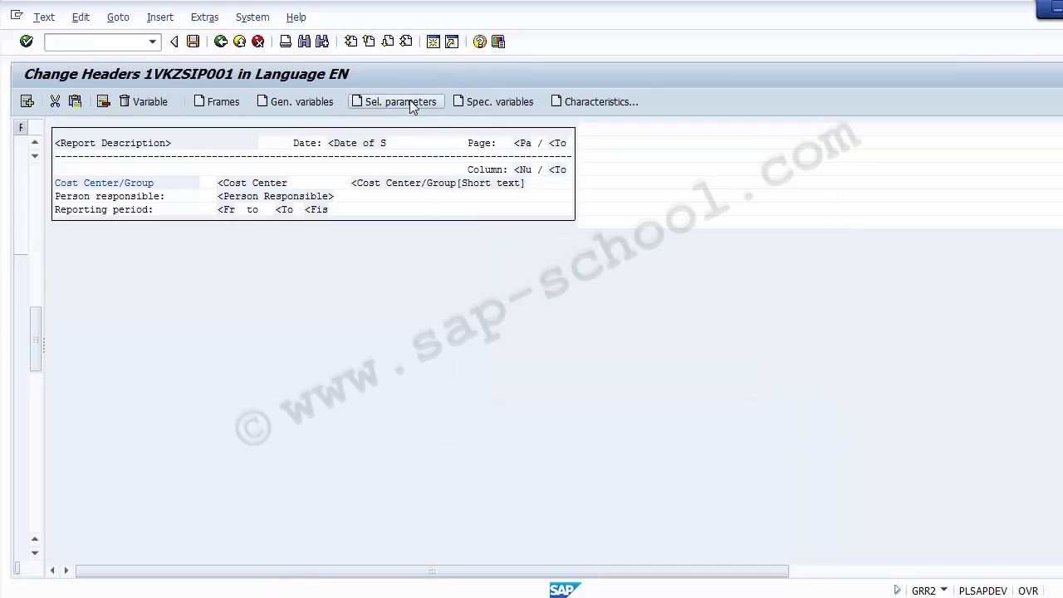
Step: Insert the Controlling Area selection parameter with text type Description beside the first header line, save the header texts and return to the report
{"action": "left_click", "coordinate": [416, 102]}
{"action": "left_click", "coordinate": [615, 210]}
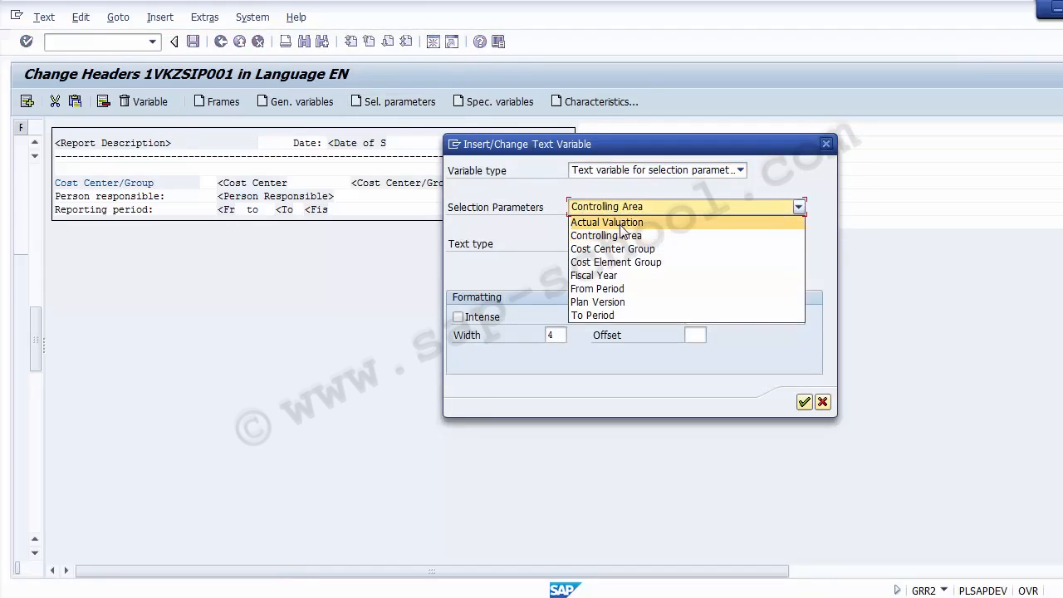
{"action": "left_click", "coordinate": [625, 236]}
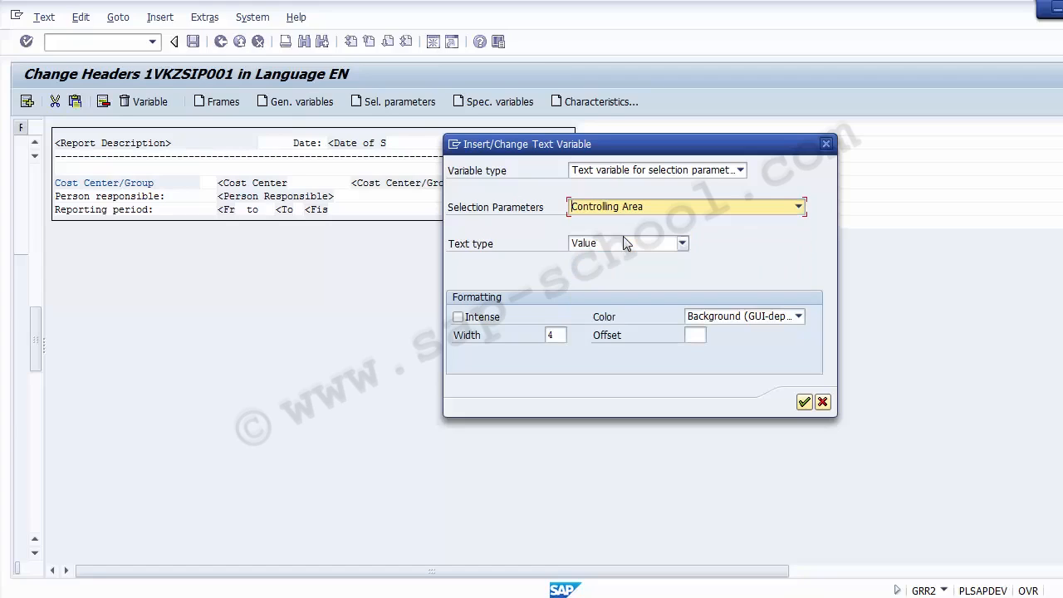
{"action": "left_click", "coordinate": [647, 246]}
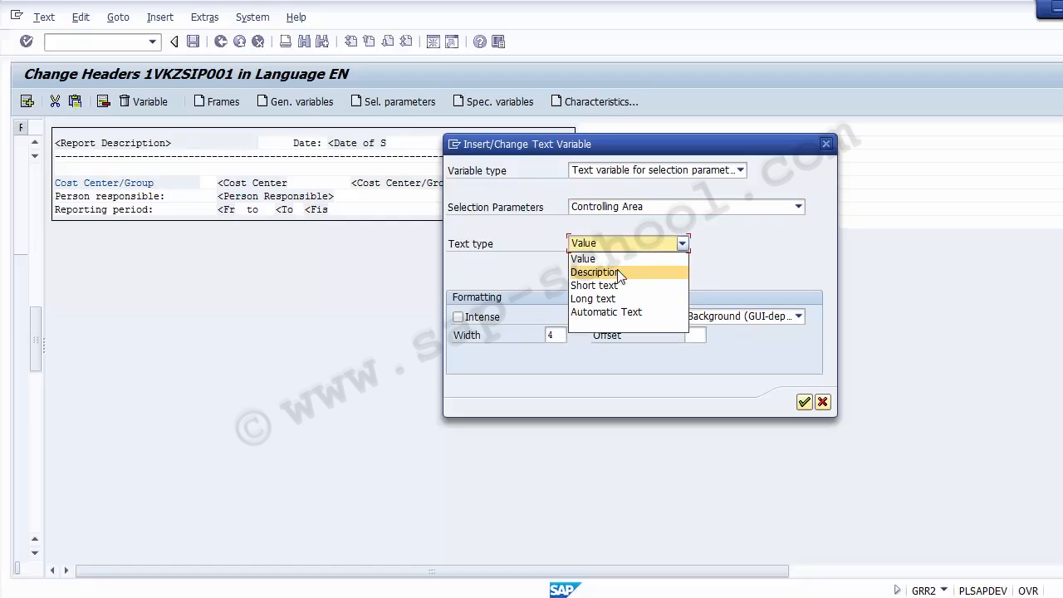
{"action": "left_click", "coordinate": [618, 273]}
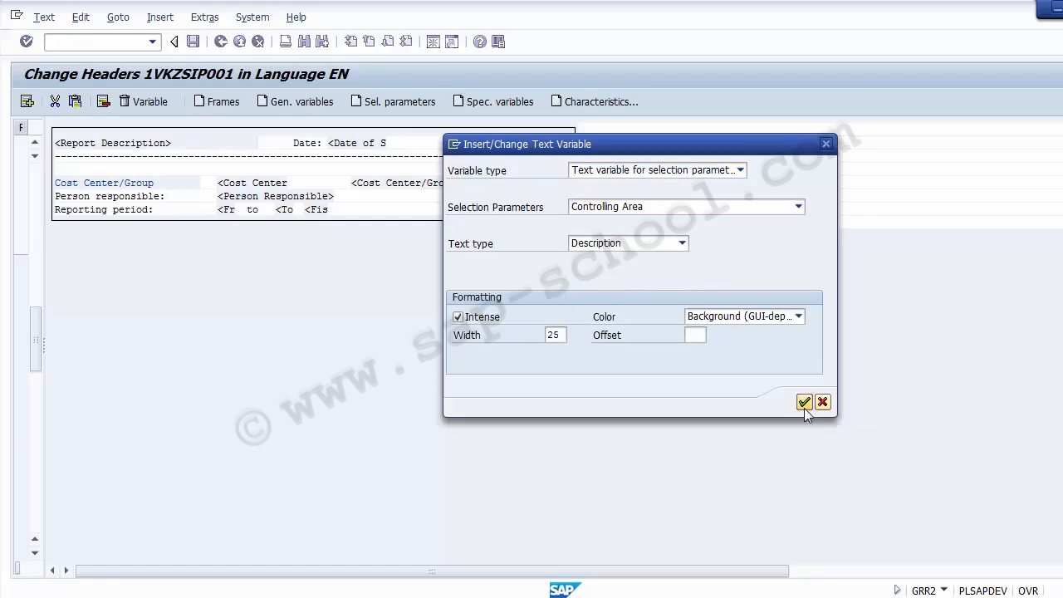
{"action": "left_click", "coordinate": [804, 405]}
{"action": "left_click", "coordinate": [680, 131]}
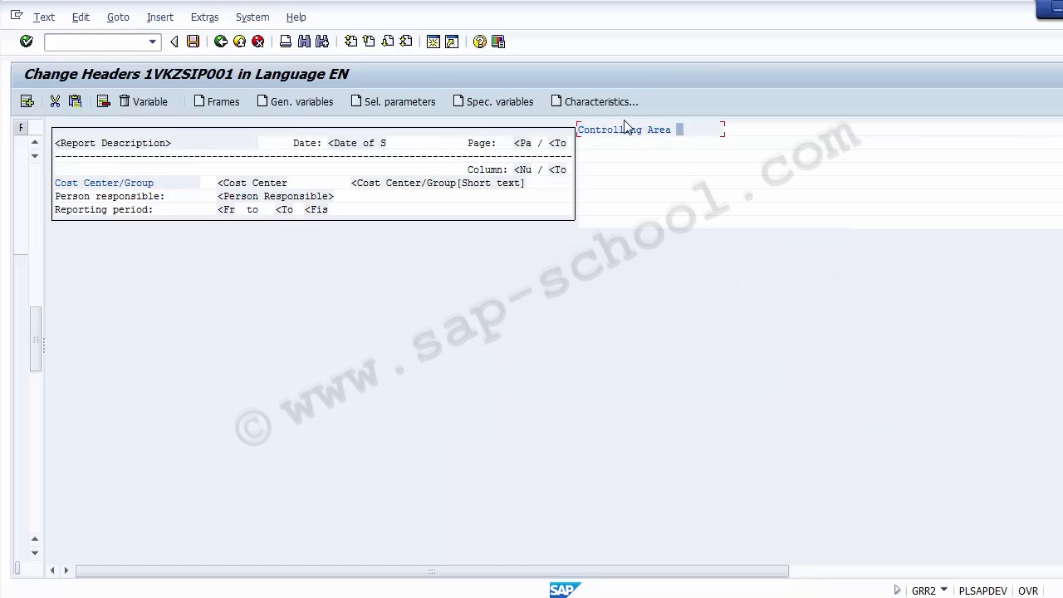
{"action": "left_click", "coordinate": [195, 43]}
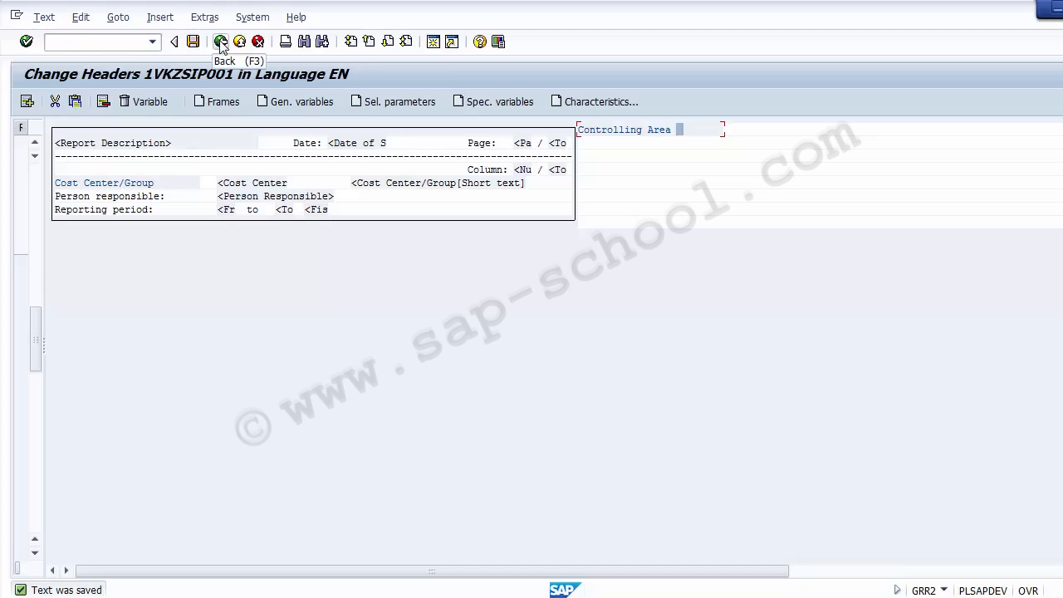
{"action": "left_click", "coordinate": [221, 42]}
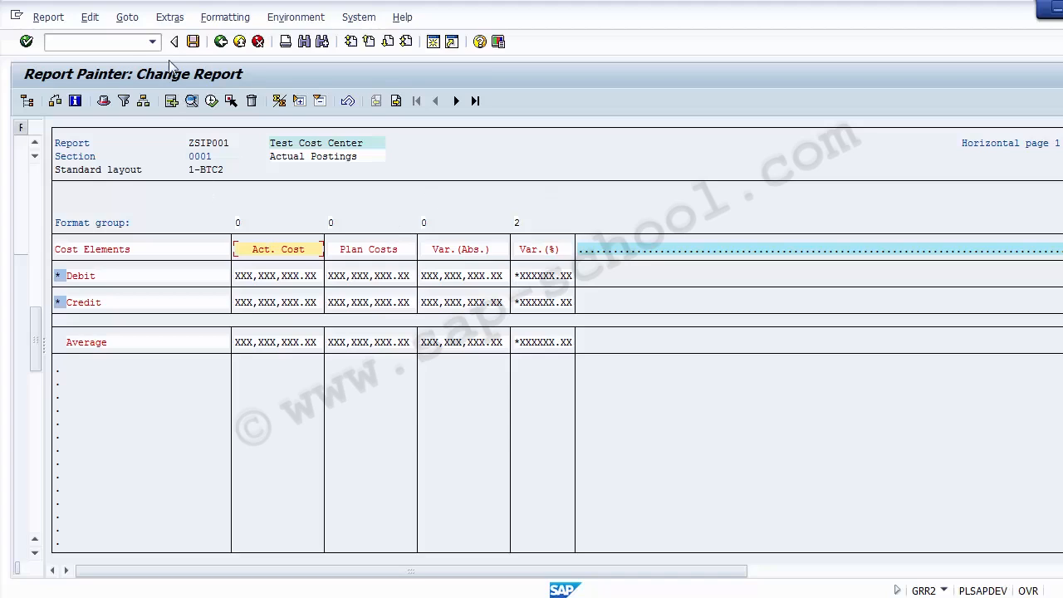
Step: Examine the report's library header, its table and its assigned reports, and return to the report definition
{"action": "left_click", "coordinate": [167, 18]}
{"action": "mouse_move", "coordinate": [217, 18]}
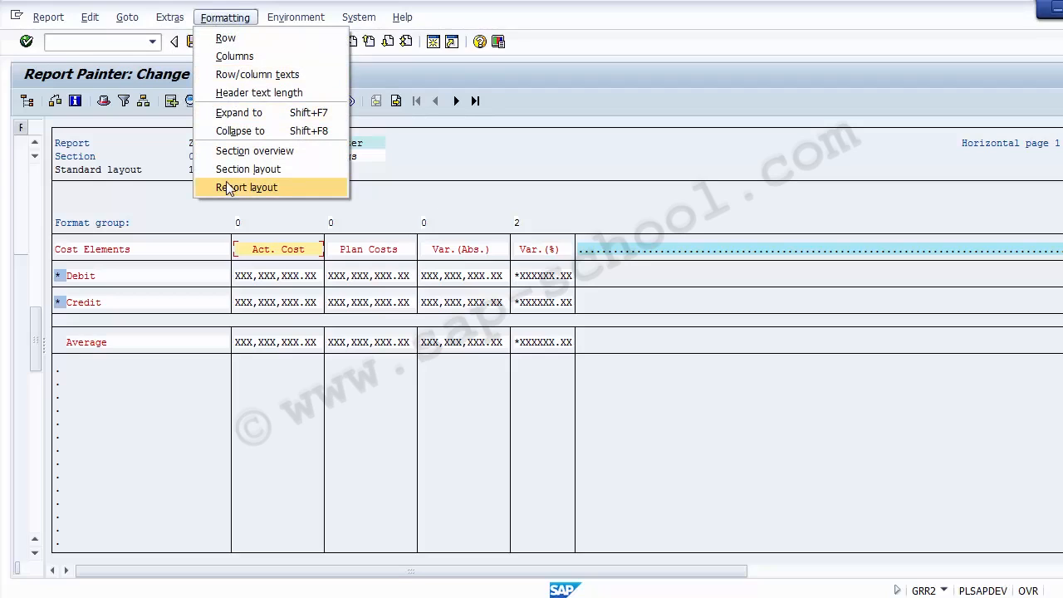
{"action": "mouse_move", "coordinate": [278, 15]}
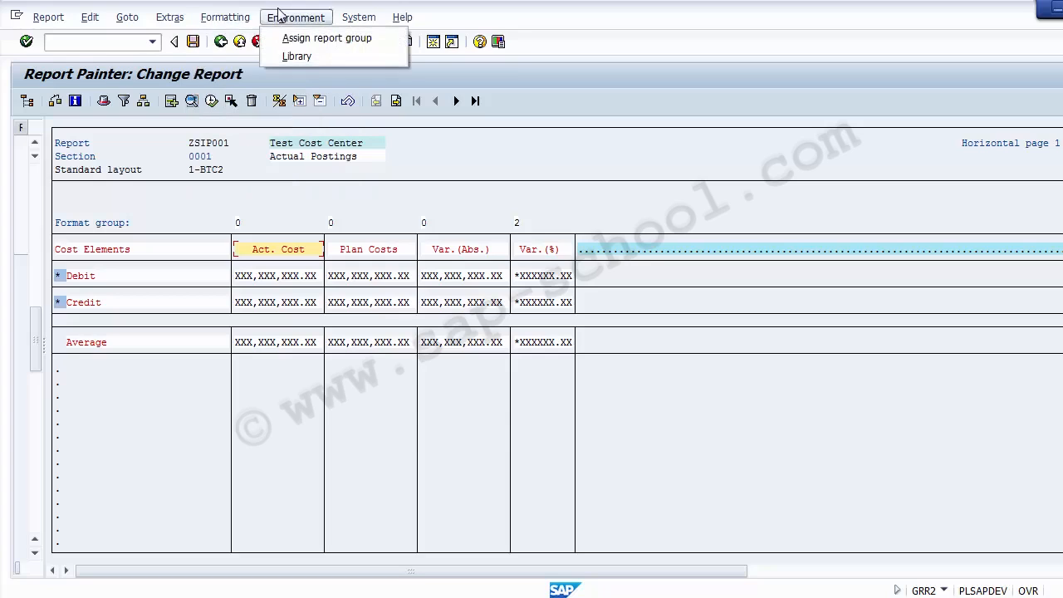
{"action": "left_click", "coordinate": [295, 57]}
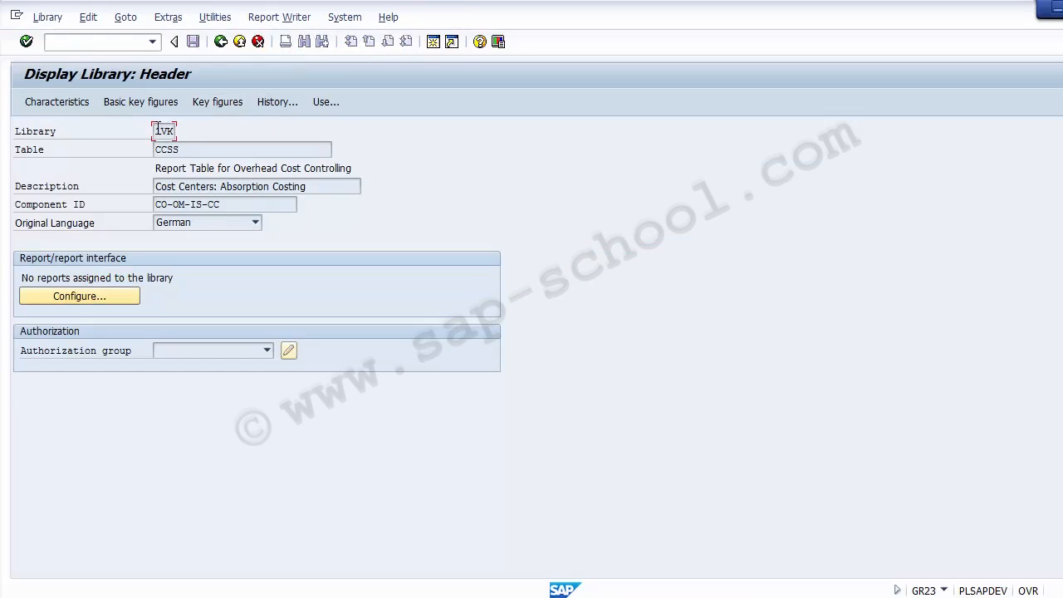
{"action": "left_click", "coordinate": [177, 147]}
{"action": "left_click_drag", "start_coordinate": [177, 147], "coordinate": [132, 143]}
{"action": "left_click", "coordinate": [69, 297]}
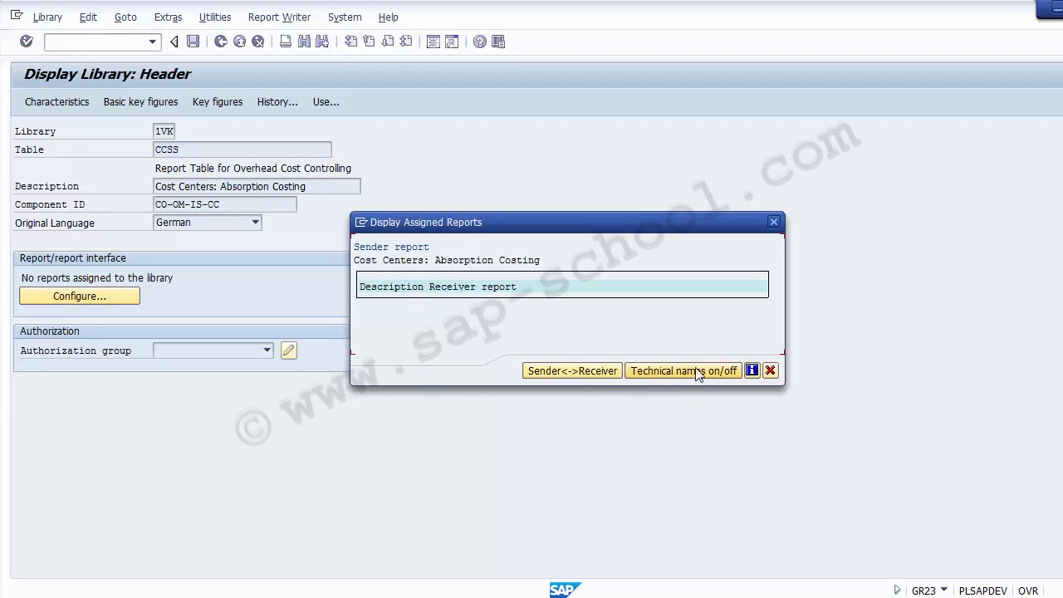
{"action": "left_click", "coordinate": [771, 371]}
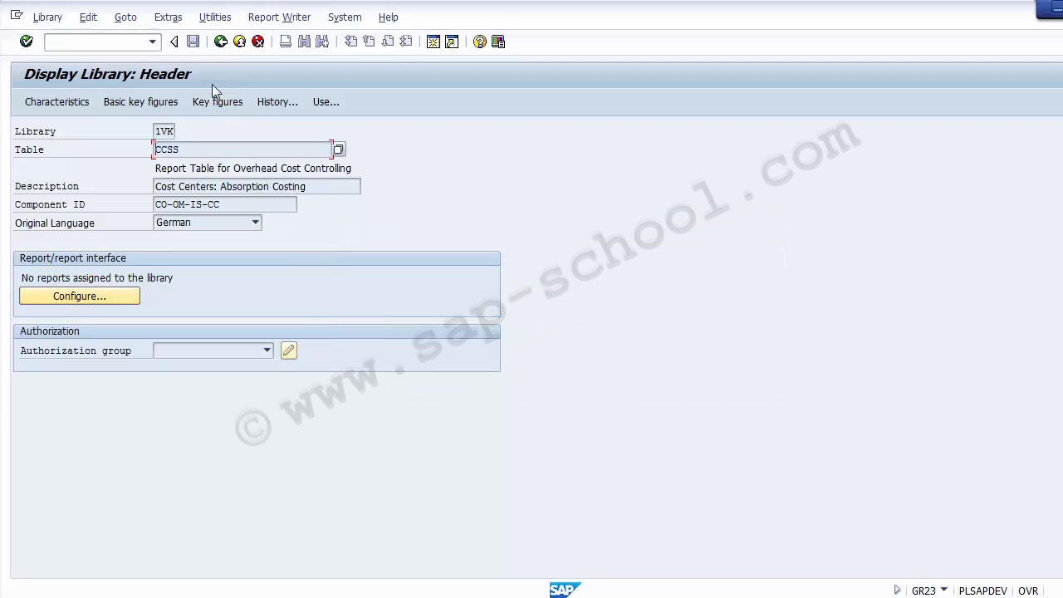
{"action": "left_click", "coordinate": [221, 42]}
{"action": "left_click", "coordinate": [221, 43]}
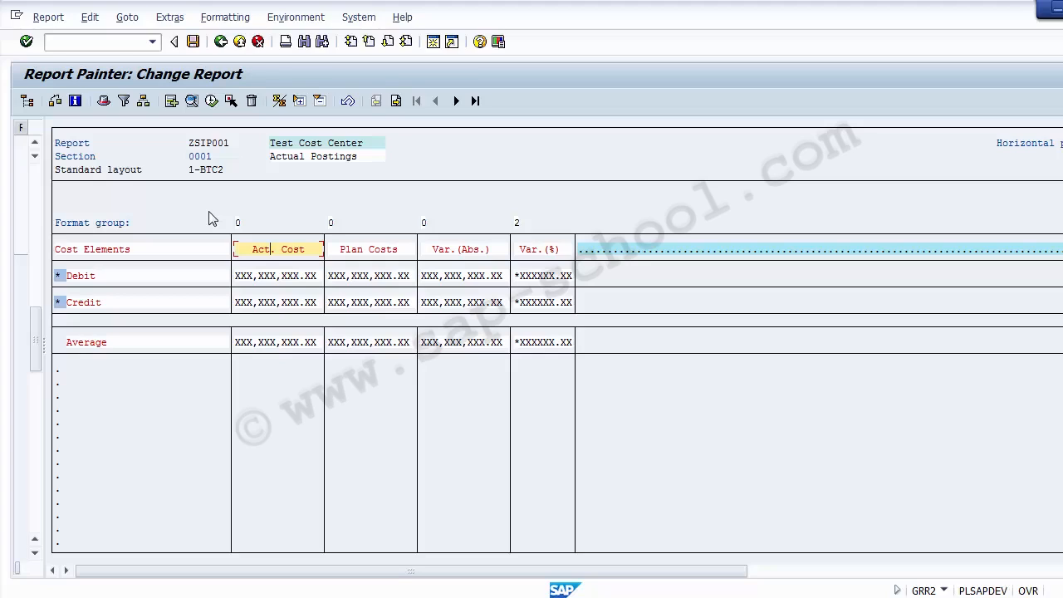
Step: Save the report and execute it for controlling area 1000 and fiscal year 2014
{"action": "left_click", "coordinate": [212, 100]}
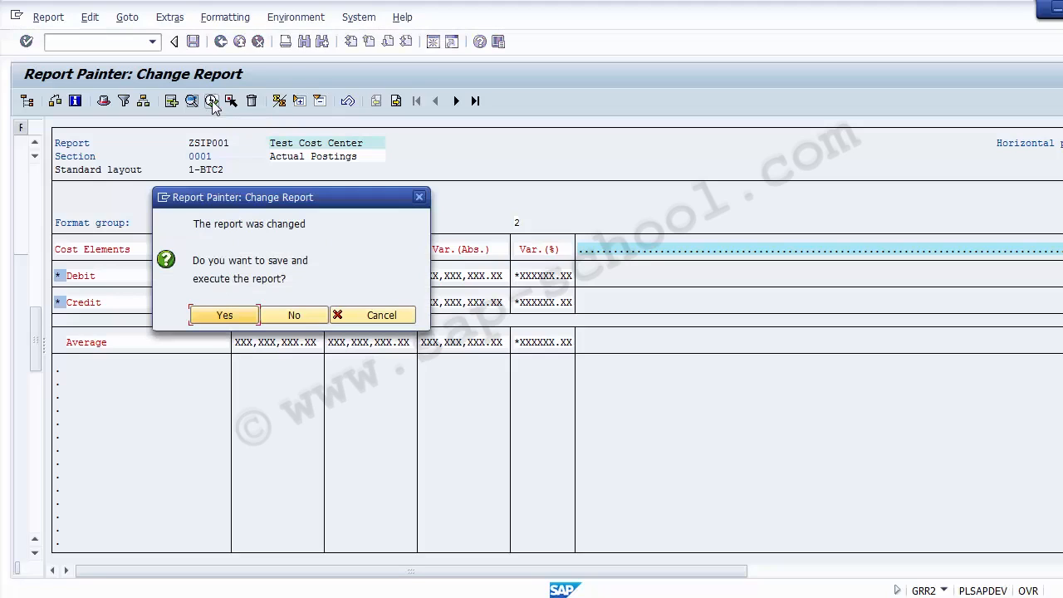
{"action": "left_click", "coordinate": [223, 316]}
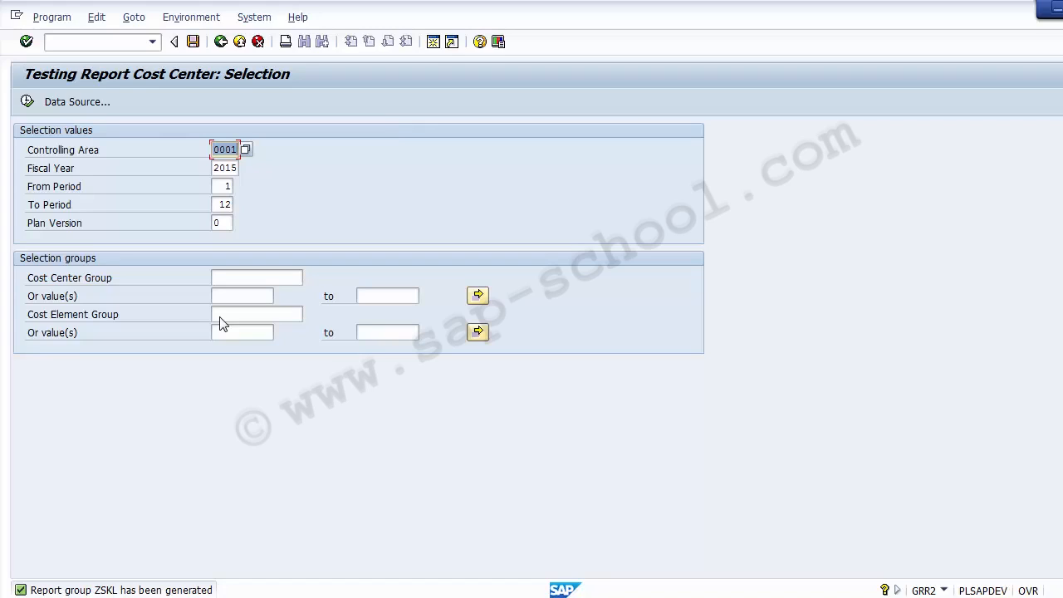
{"action": "type", "text": "1000"}
{"action": "key", "text": "Tab"}
{"action": "key", "text": "BackSpace"}
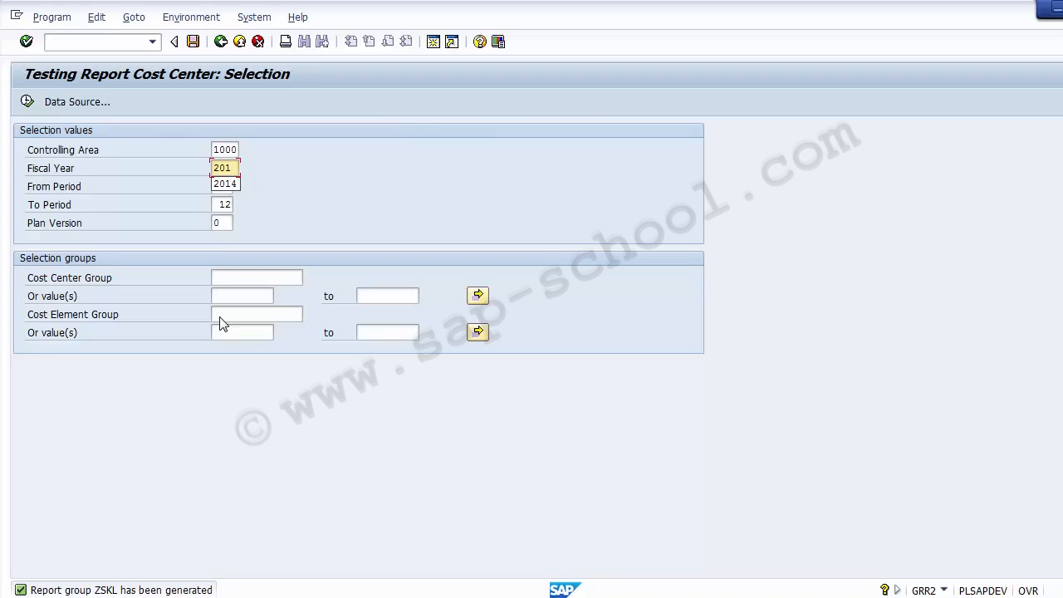
{"action": "type", "text": "4"}
{"action": "key", "text": "Tab"}
{"action": "key", "text": "Tab"}
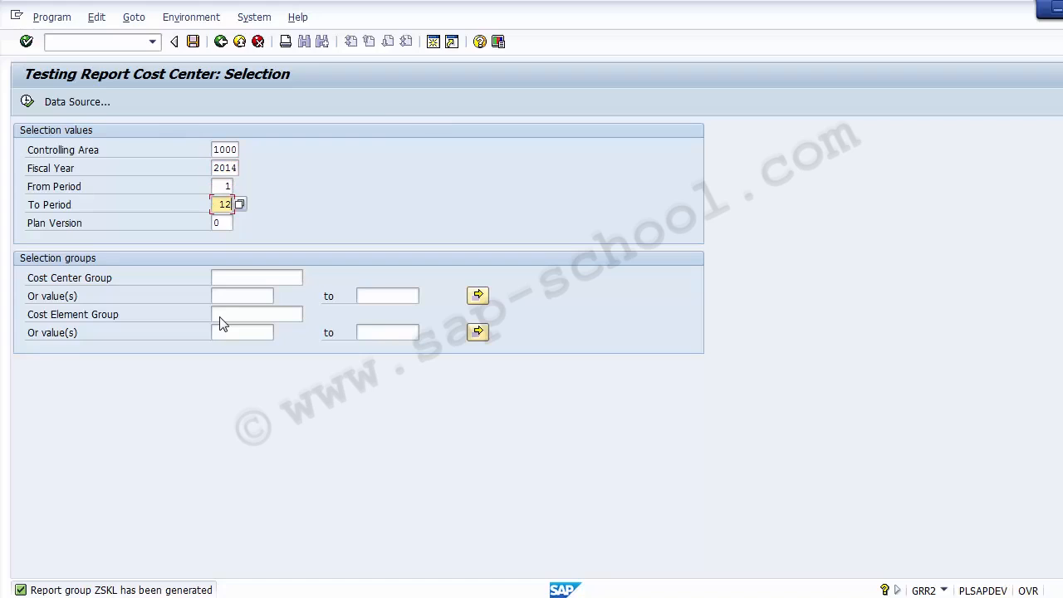
{"action": "left_click", "coordinate": [97, 278]}
{"action": "left_click", "coordinate": [27, 101]}
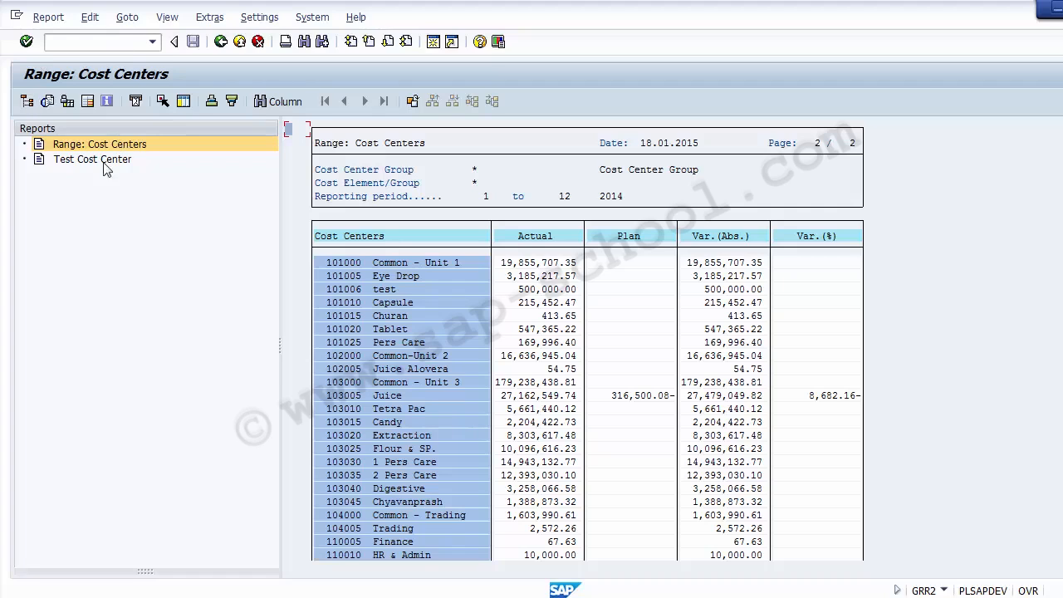
Step: Review the Test Cost Center and Range: Cost Centers outputs, exit the executed report and leave the report definition
{"action": "left_click", "coordinate": [69, 165]}
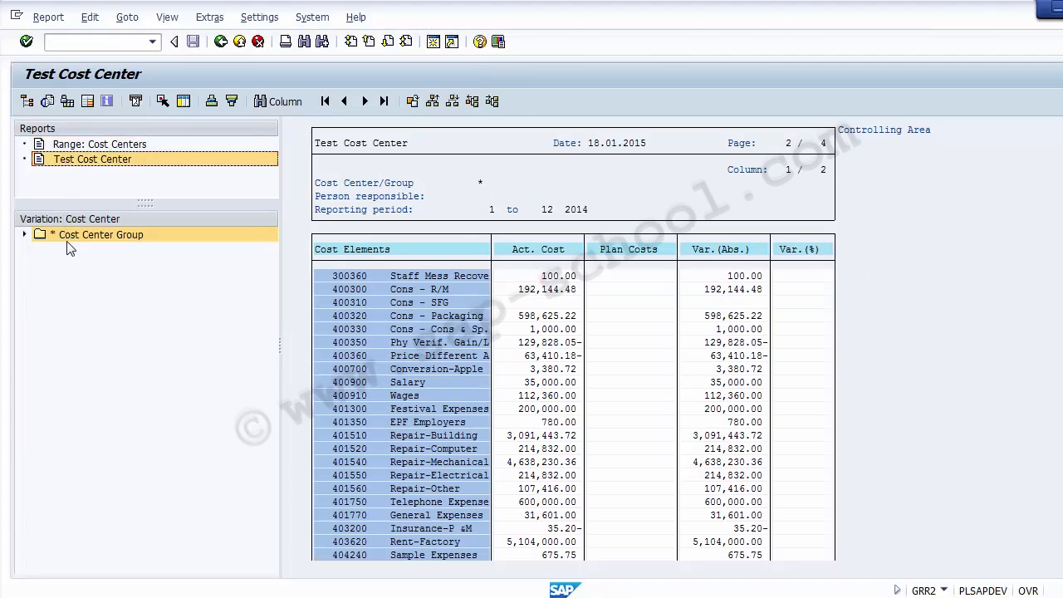
{"action": "left_click", "coordinate": [86, 143]}
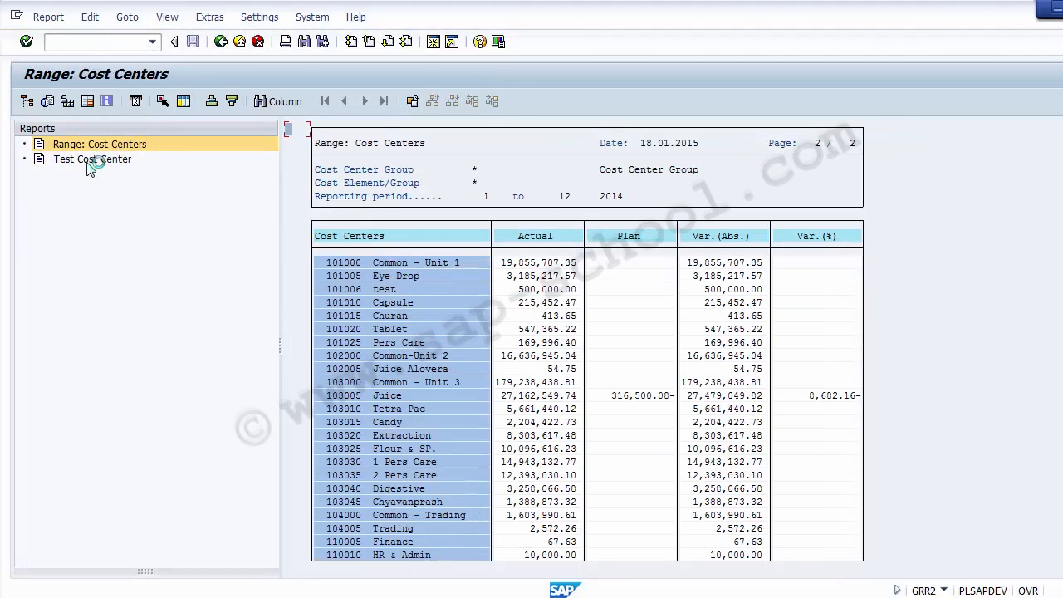
{"action": "left_click", "coordinate": [92, 158]}
{"action": "left_click", "coordinate": [230, 44]}
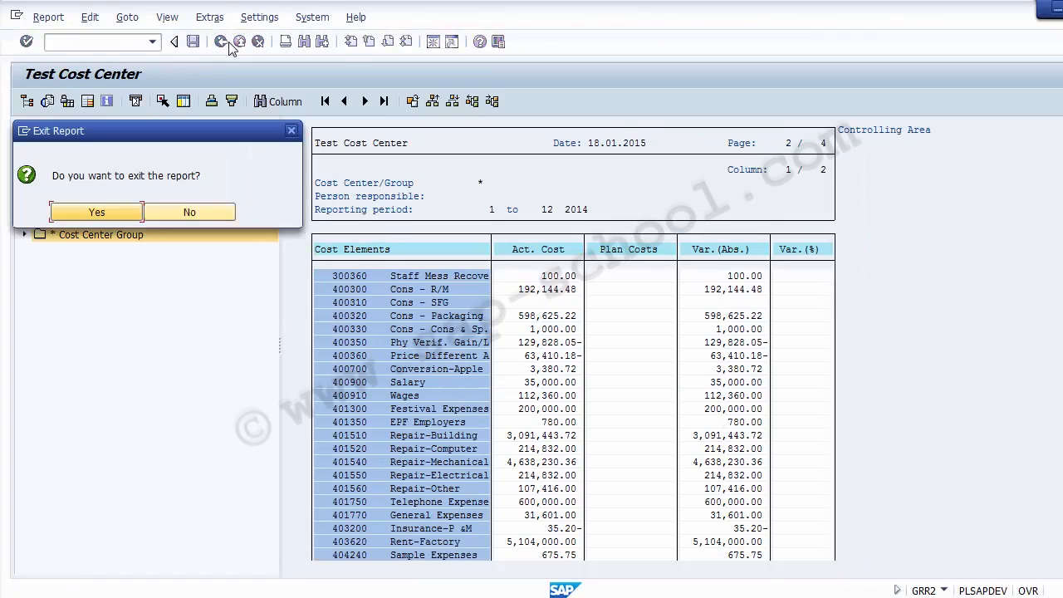
{"action": "left_click", "coordinate": [98, 213]}
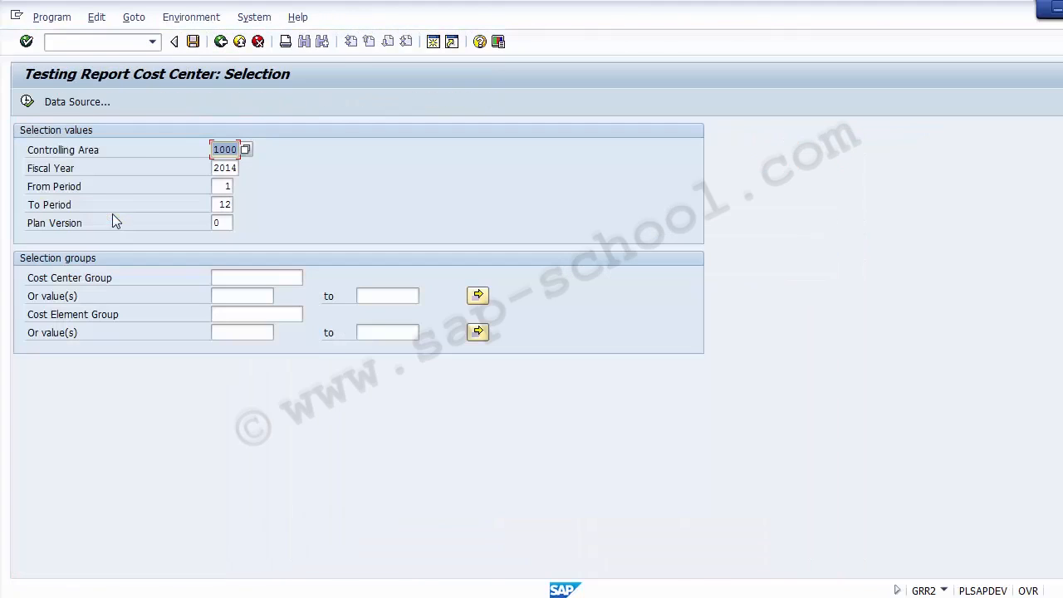
{"action": "left_click", "coordinate": [224, 44]}
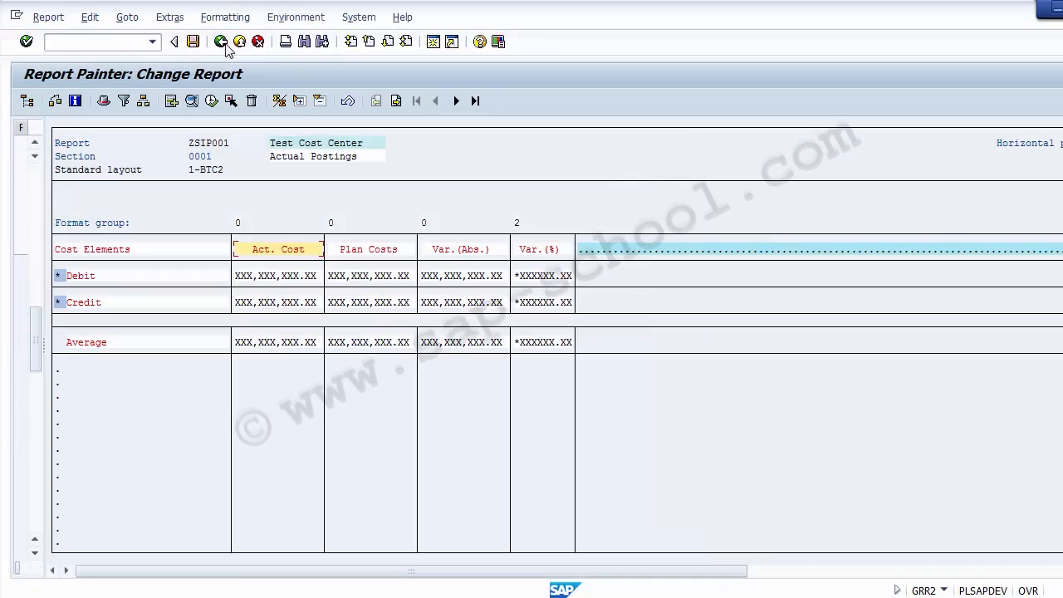
{"action": "left_click", "coordinate": [224, 45]}
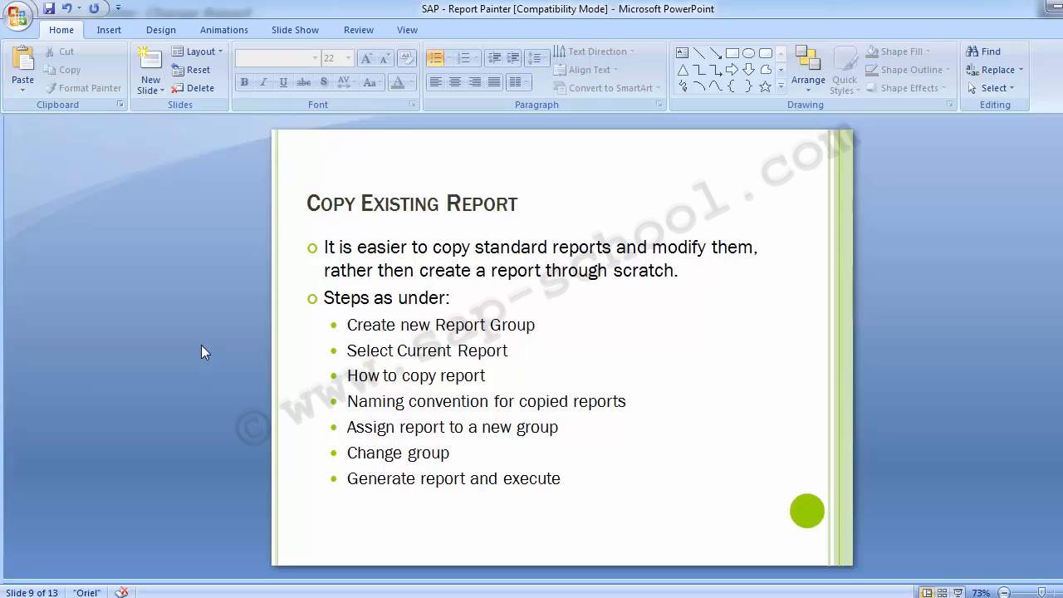
Step: Switch to the PowerPoint presentation and reword the "Change group" bullet on the Copy Existing Report slide to "Change Report"
{"action": "left_click", "coordinate": [441, 453]}
{"action": "key", "text": "BackSpace"}
{"action": "key", "text": "BackSpace"}
{"action": "key", "text": "BackSpace"}
{"action": "key", "text": "BackSpace"}
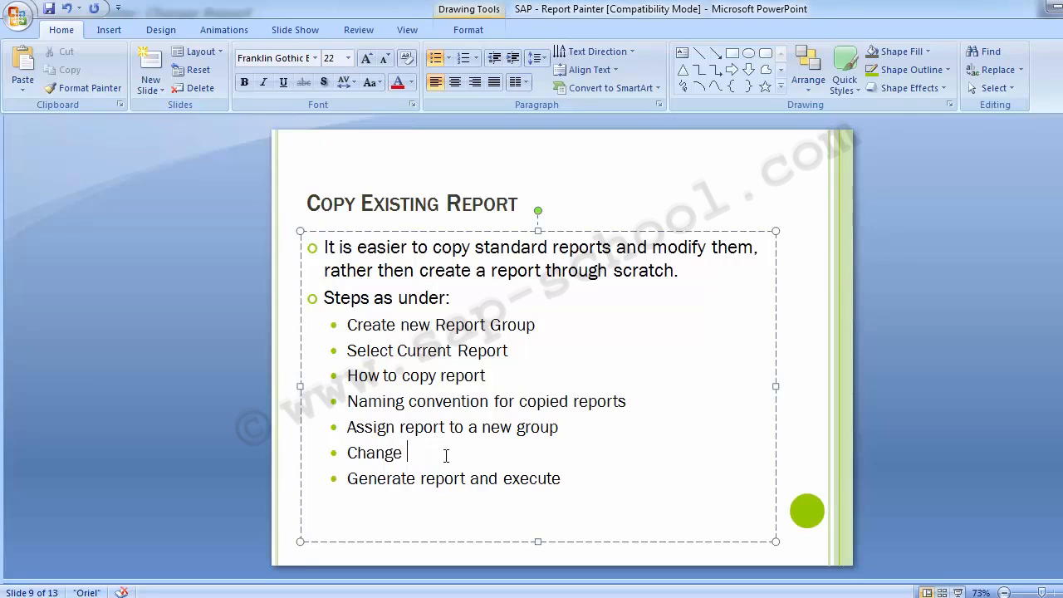
{"action": "type", "text": "Report"}
{"action": "left_click", "coordinate": [148, 375]}
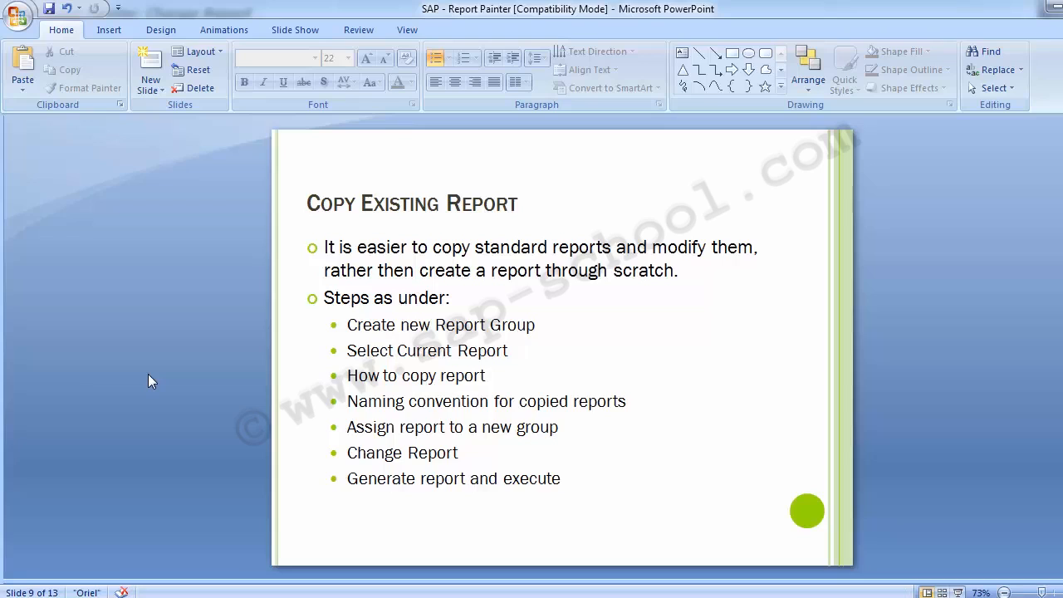
{"action": "key", "text": "Page_Down"}
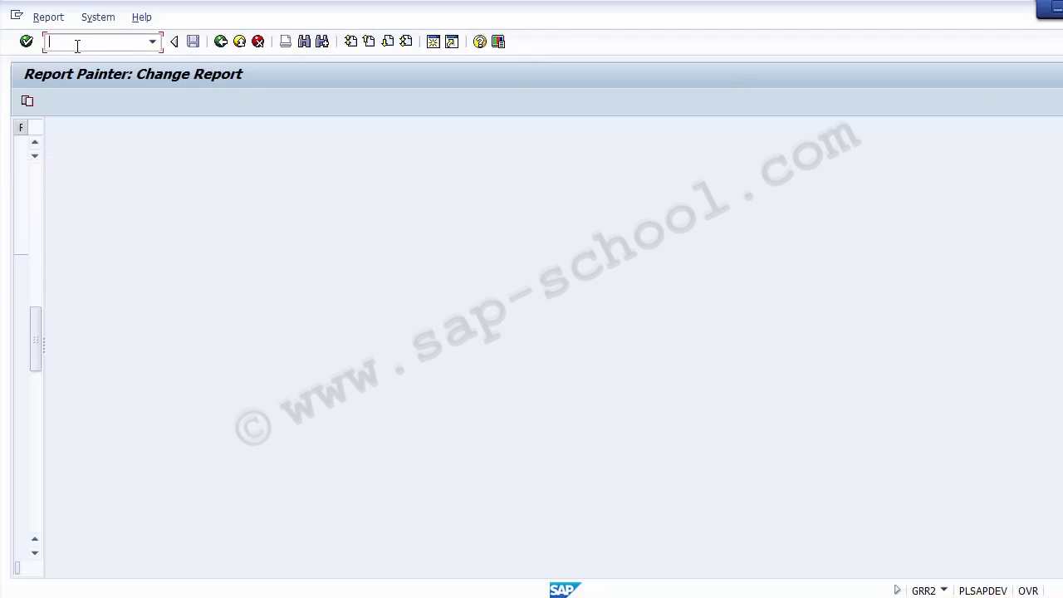
Step: Start transaction GCTR and open the transport selection for report groups
{"action": "type", "text": "/nGCTR"}
{"action": "key", "text": "Return"}
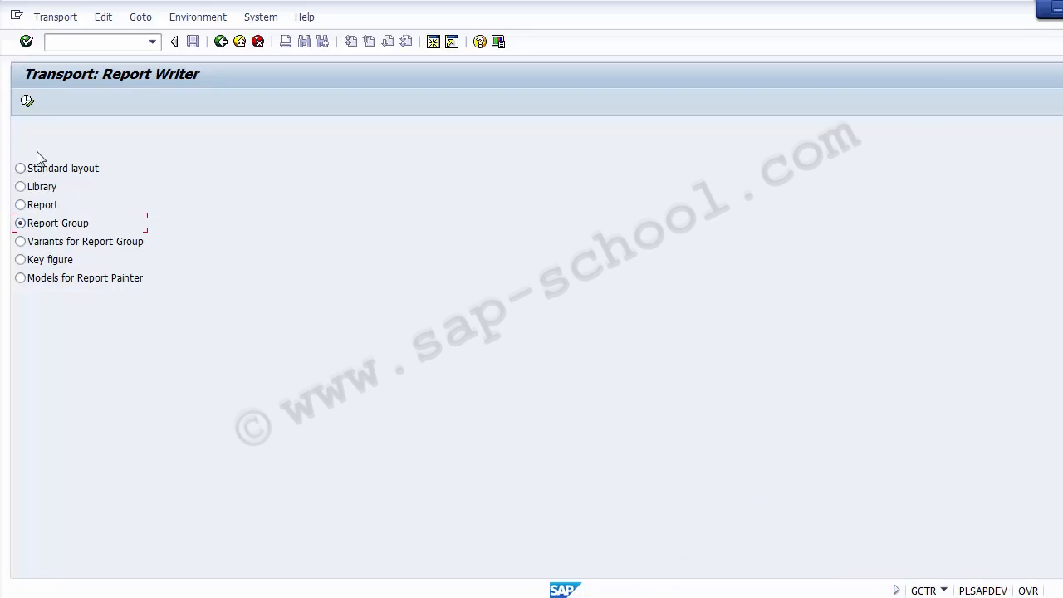
{"action": "left_click", "coordinate": [28, 105]}
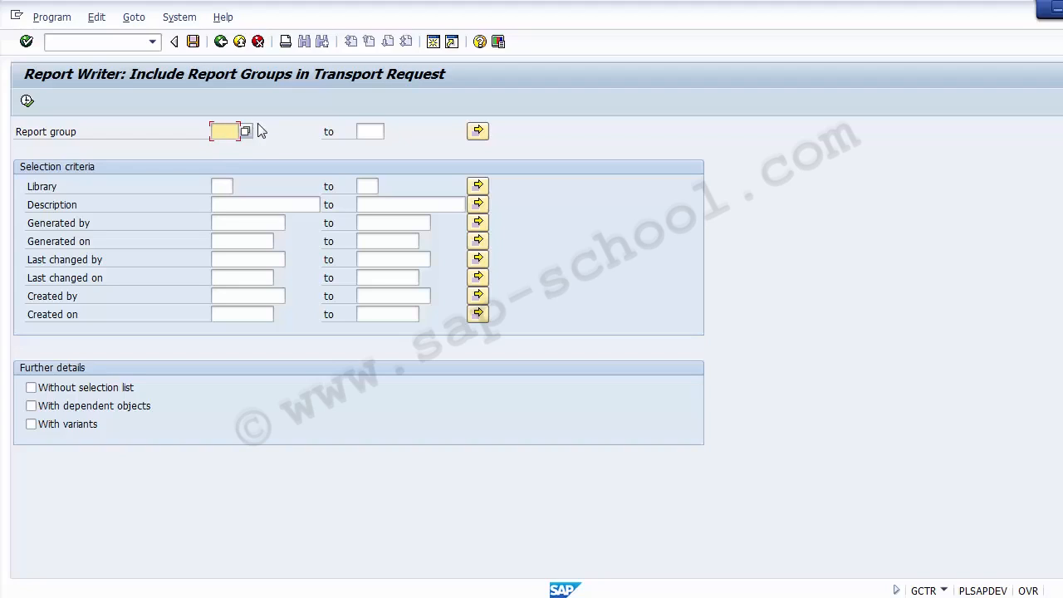
Step: Look up the existing report groups and choose ZSKL, Testing Report Cost Center, as the report group for transport
{"action": "left_click", "coordinate": [248, 132]}
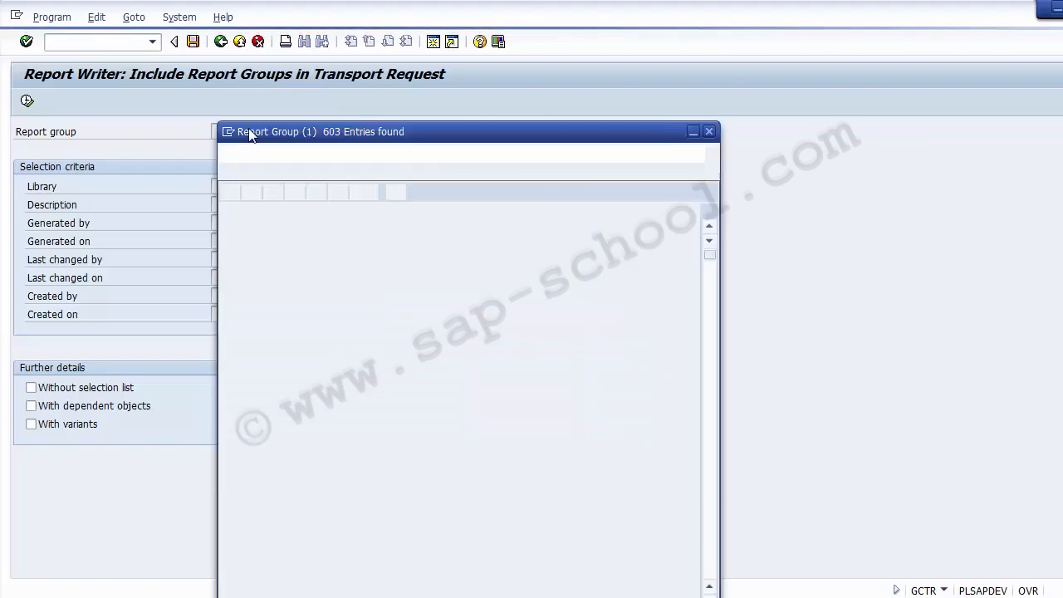
{"action": "scroll", "coordinate": [452, 366], "scroll_direction": "down", "scroll_amount": 20}
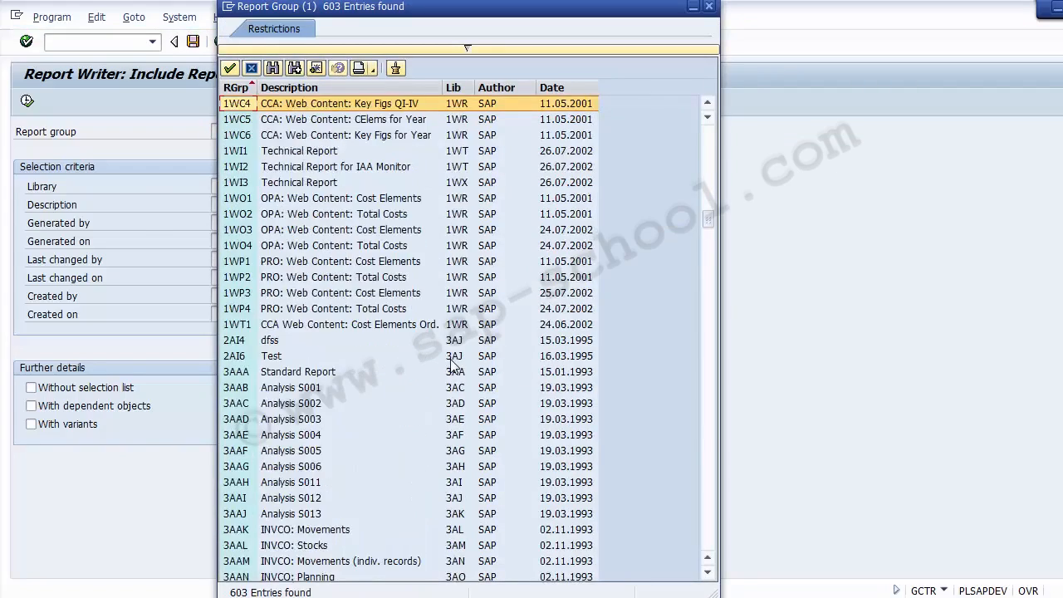
{"action": "scroll", "coordinate": [453, 366], "scroll_direction": "down", "scroll_amount": 20}
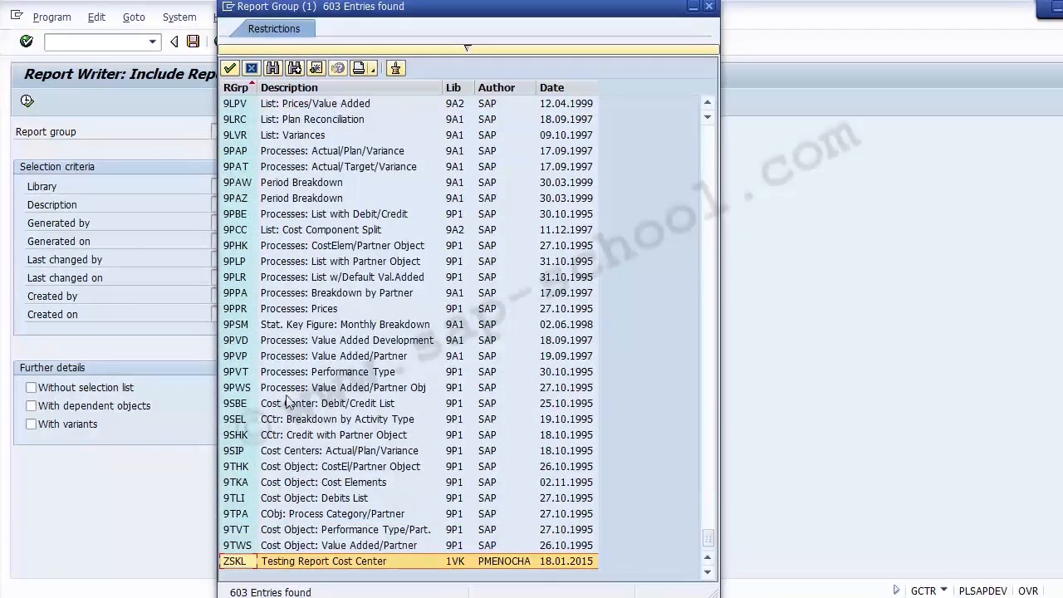
{"action": "left_click", "coordinate": [293, 566]}
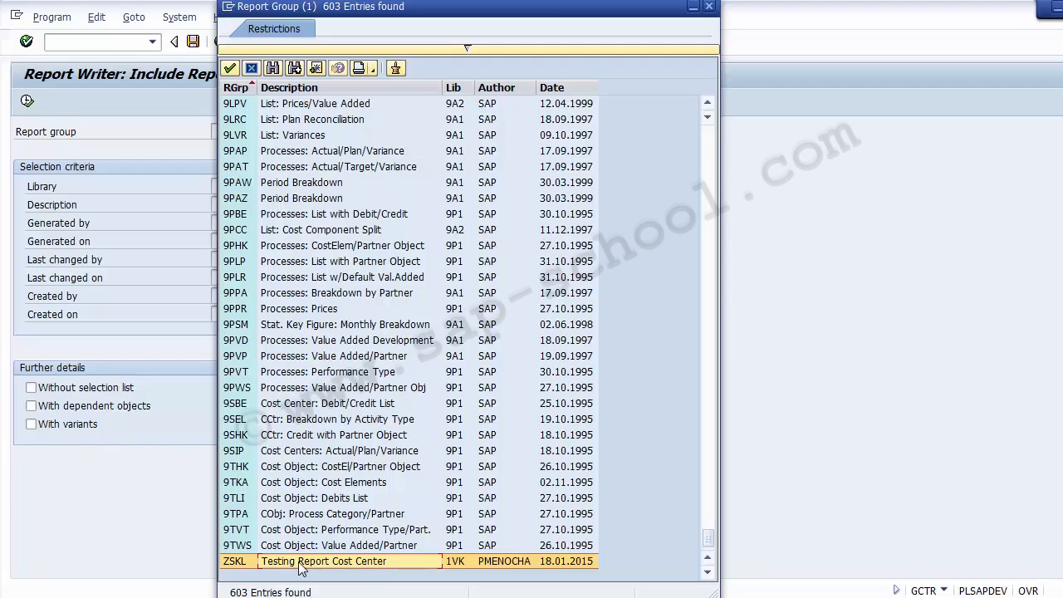
{"action": "double_click", "coordinate": [302, 567]}
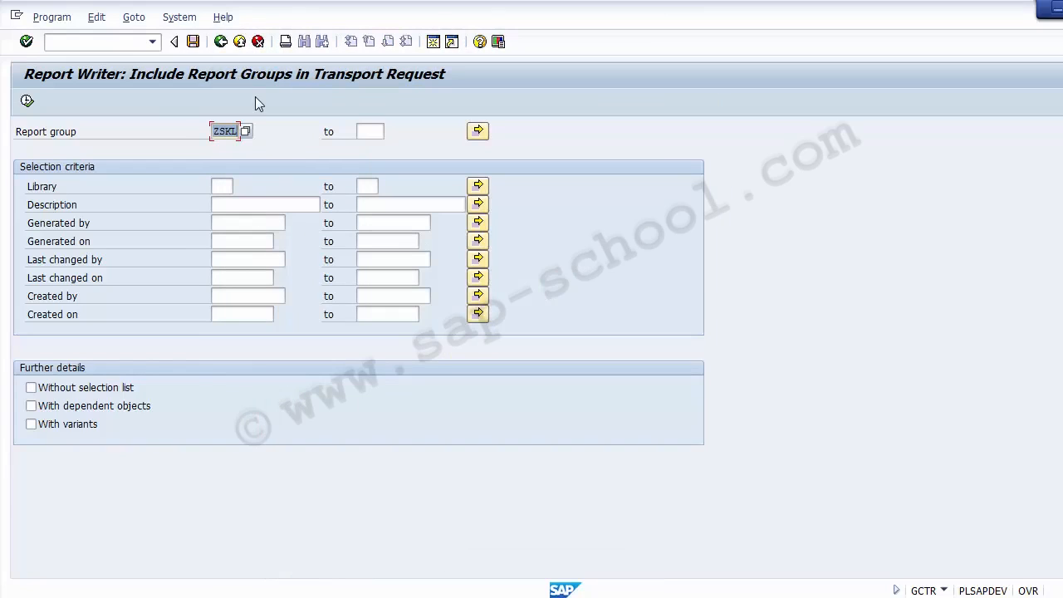
Step: Include dependent objects and variants, run the selection and start the transport of the listed report group ZSKL
{"action": "left_click", "coordinate": [78, 411]}
{"action": "left_click", "coordinate": [72, 433]}
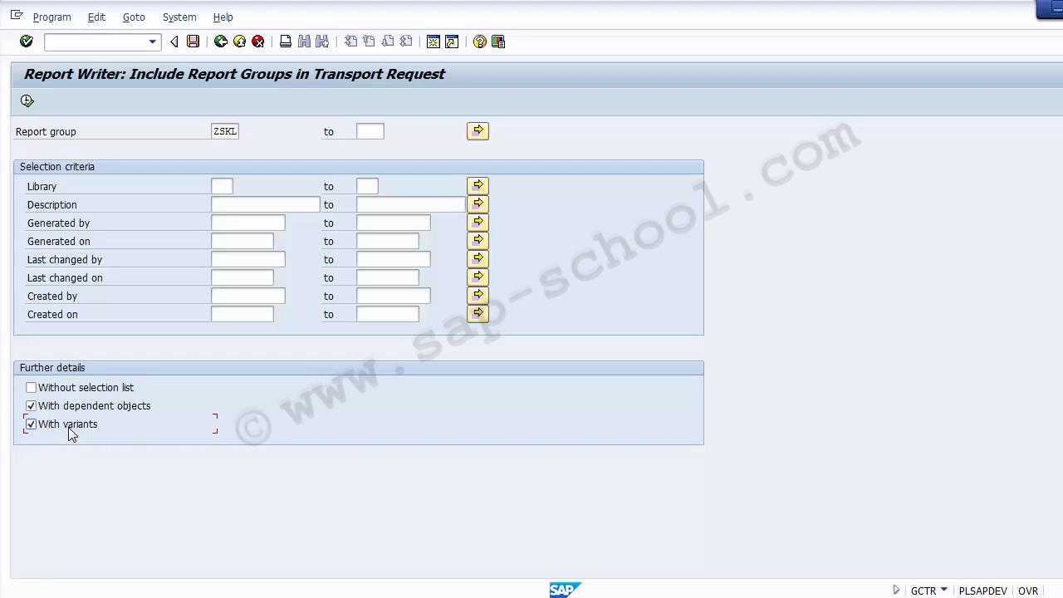
{"action": "left_click", "coordinate": [27, 101]}
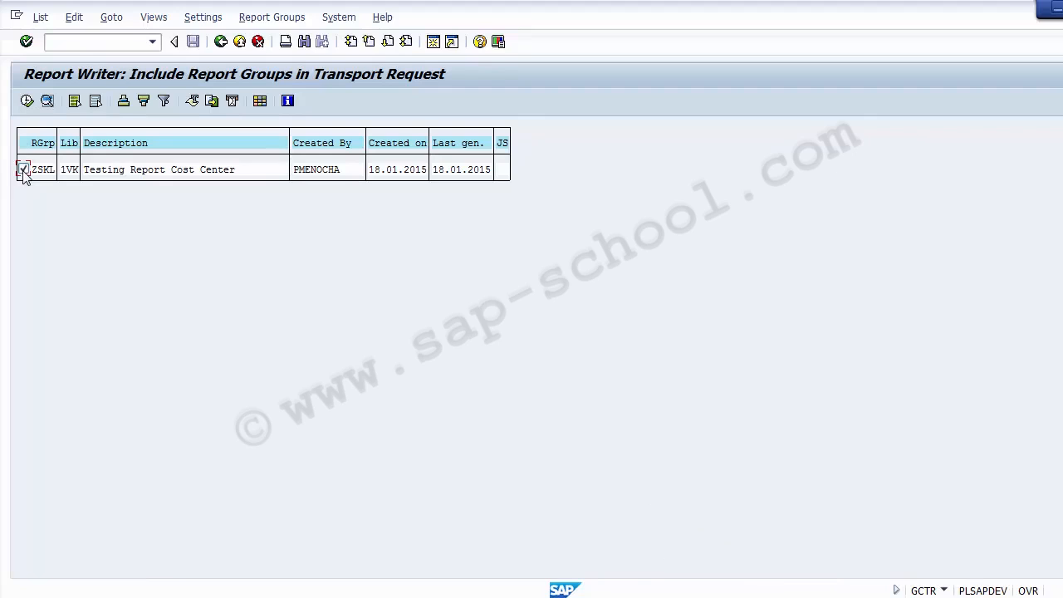
{"action": "left_click", "coordinate": [27, 102]}
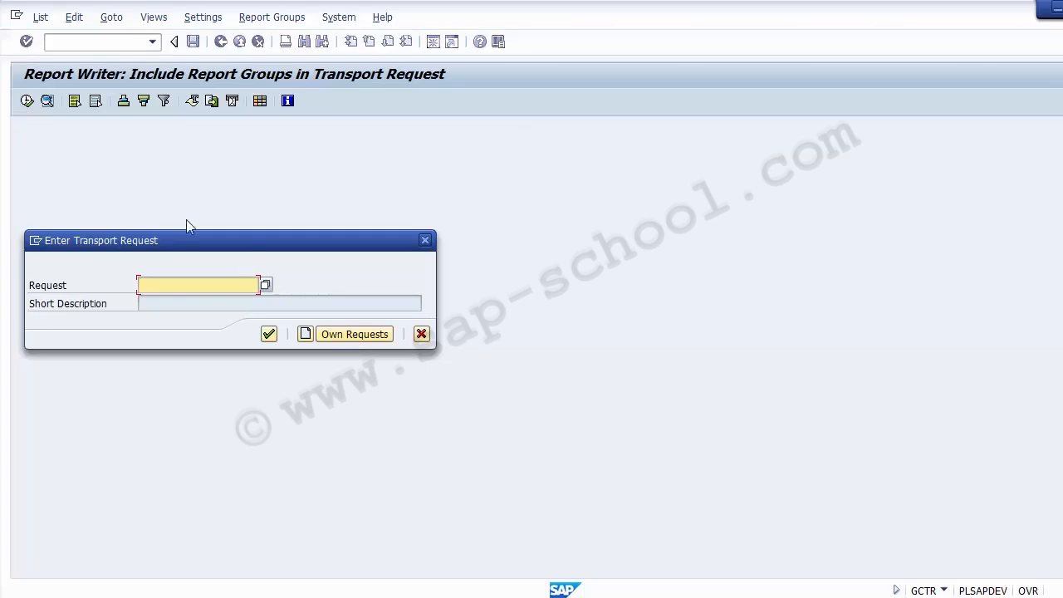
Step: Create a Workbench request described as "FI: Zreport with Report Painter created", save it and accept it for the report group transport
{"action": "left_click", "coordinate": [306, 334]}
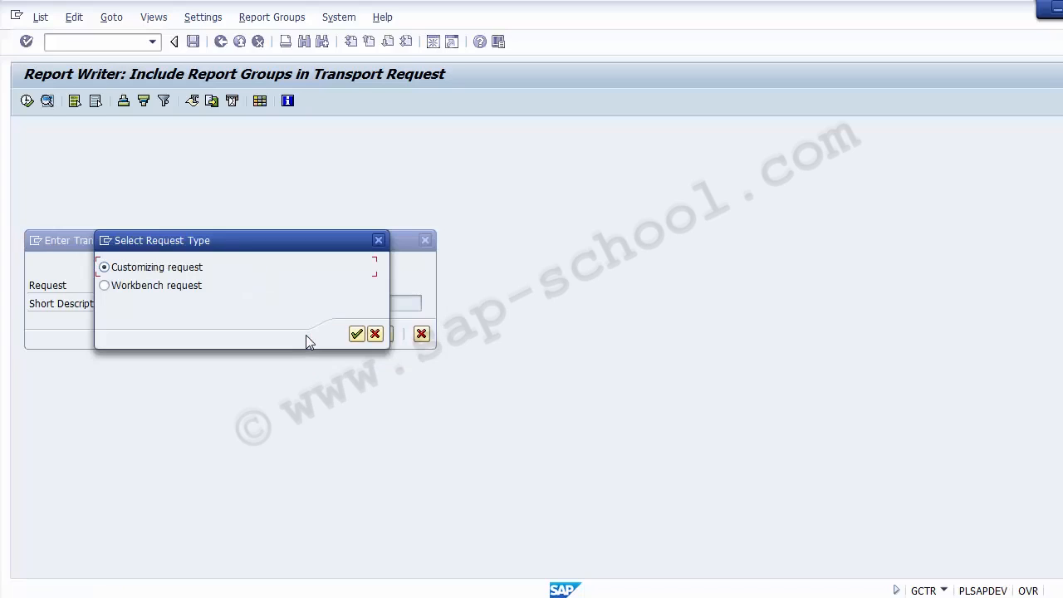
{"action": "left_click", "coordinate": [182, 290]}
{"action": "left_click", "coordinate": [356, 334]}
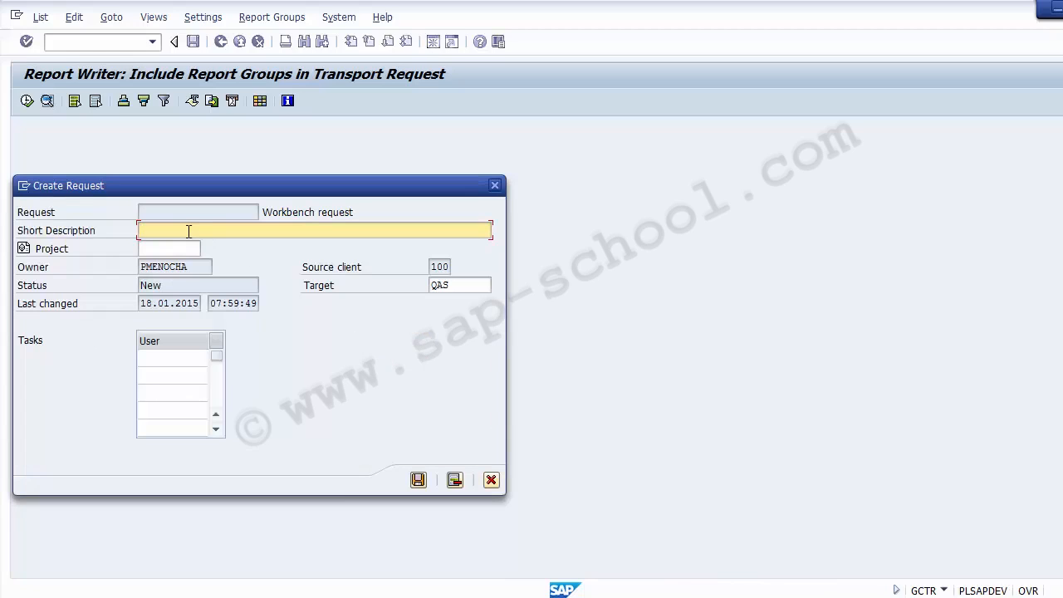
{"action": "type", "text": "FI: Zreport with Report Painteer"}
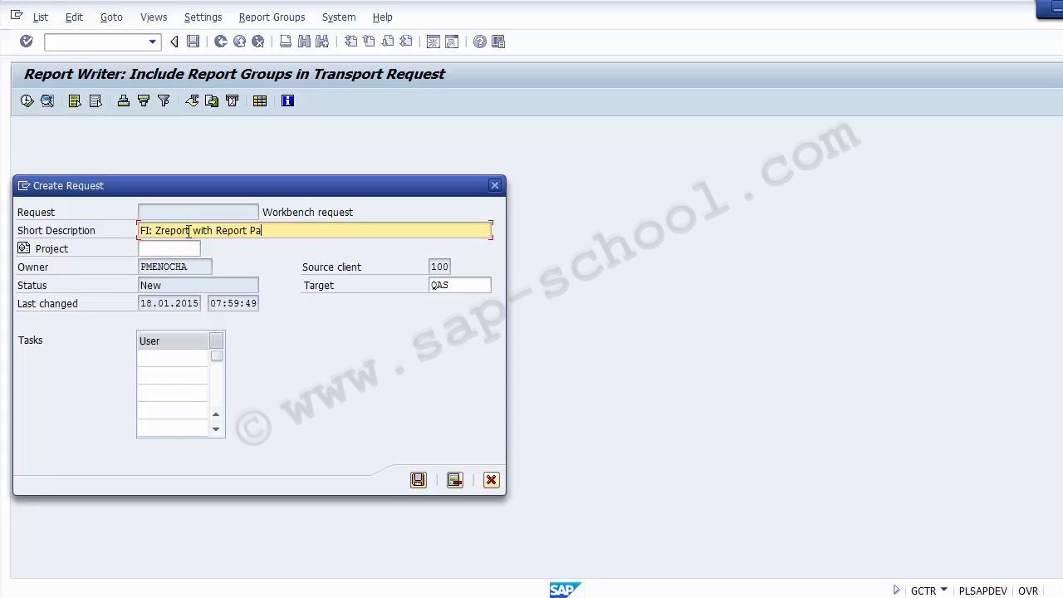
{"action": "key", "text": "BackSpace"}
{"action": "key", "text": "BackSpace"}
{"action": "type", "text": "er created"}
{"action": "left_click", "coordinate": [417, 480]}
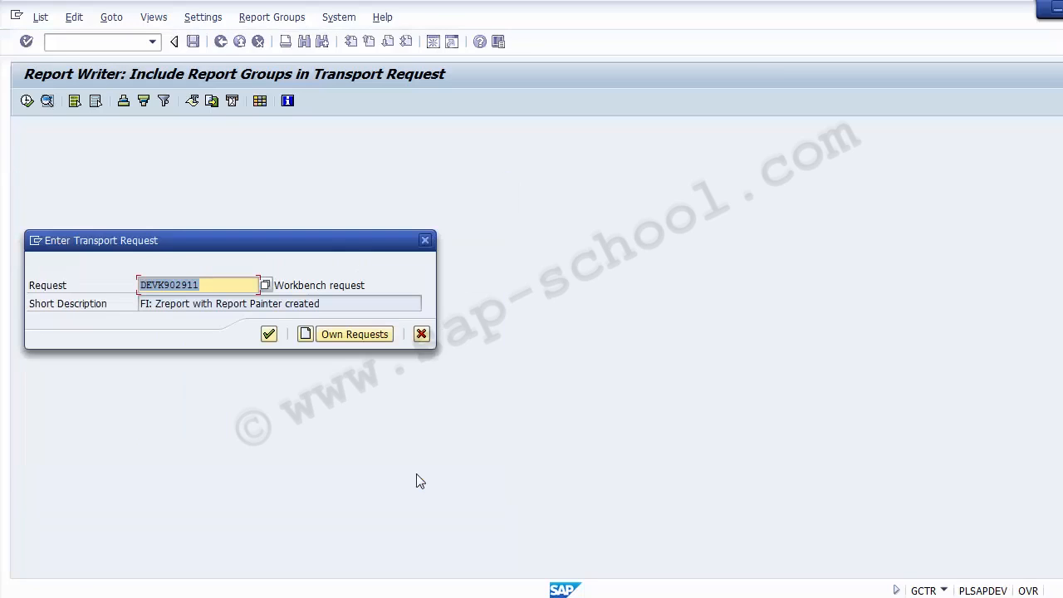
{"action": "left_click", "coordinate": [268, 337]}
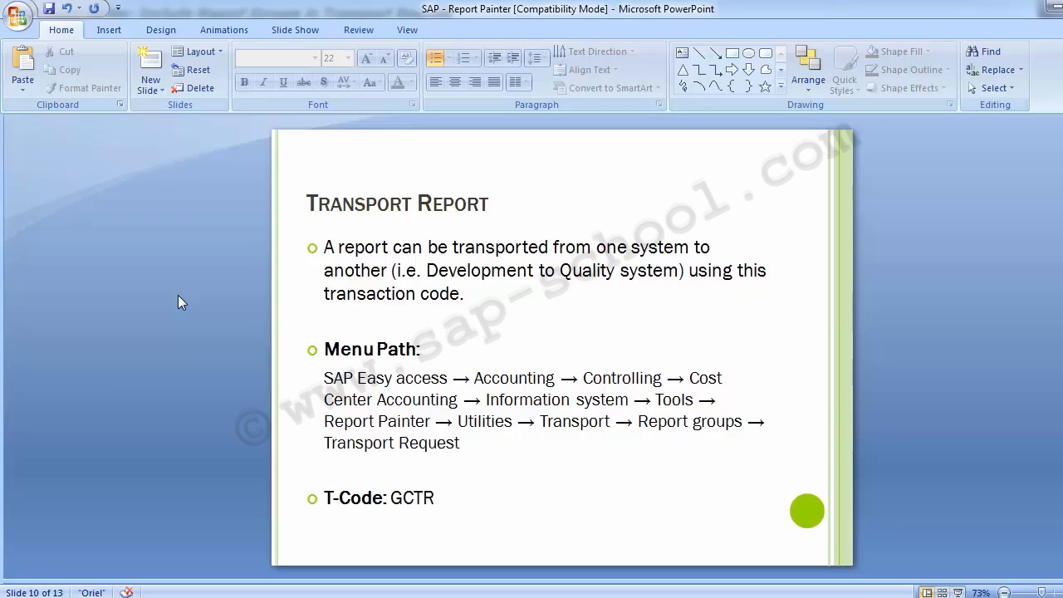
Step: Switch to the PowerPoint presentation and advance from the Transport Report slide to the Summary slide
{"action": "key", "text": "Page_Down"}
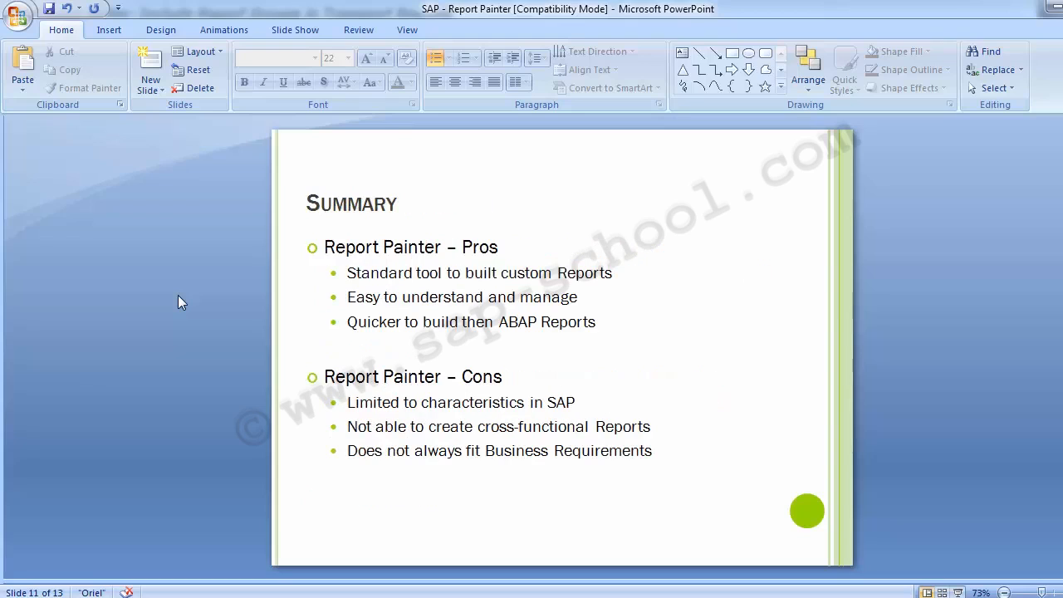